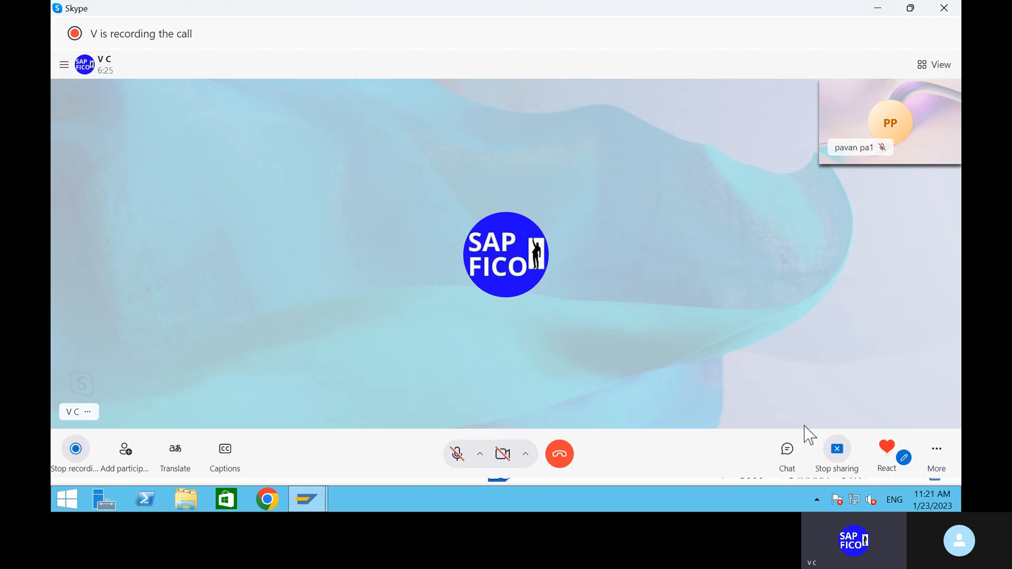
Switch from the remote session to the local desktop, find and open Notepad, and maximize its blank window
left_click(754, 493)
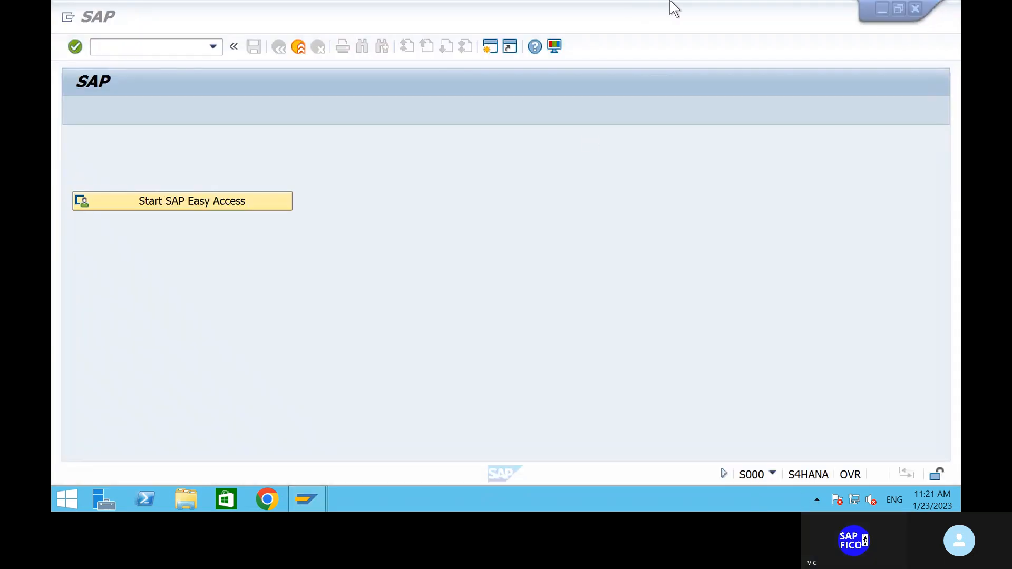
mouse_move(671, 7)
left_click(768, 8)
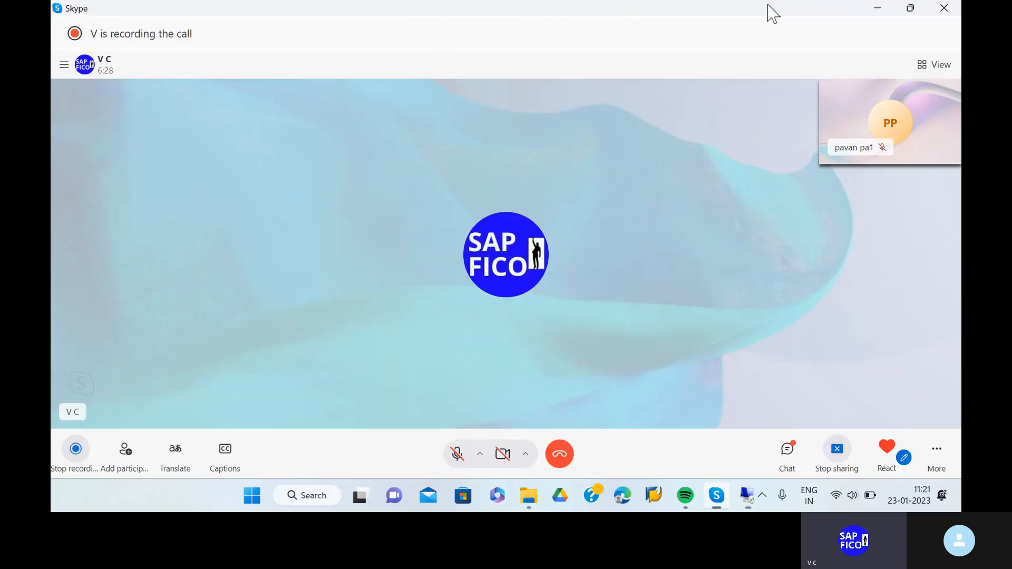
left_click(516, 503)
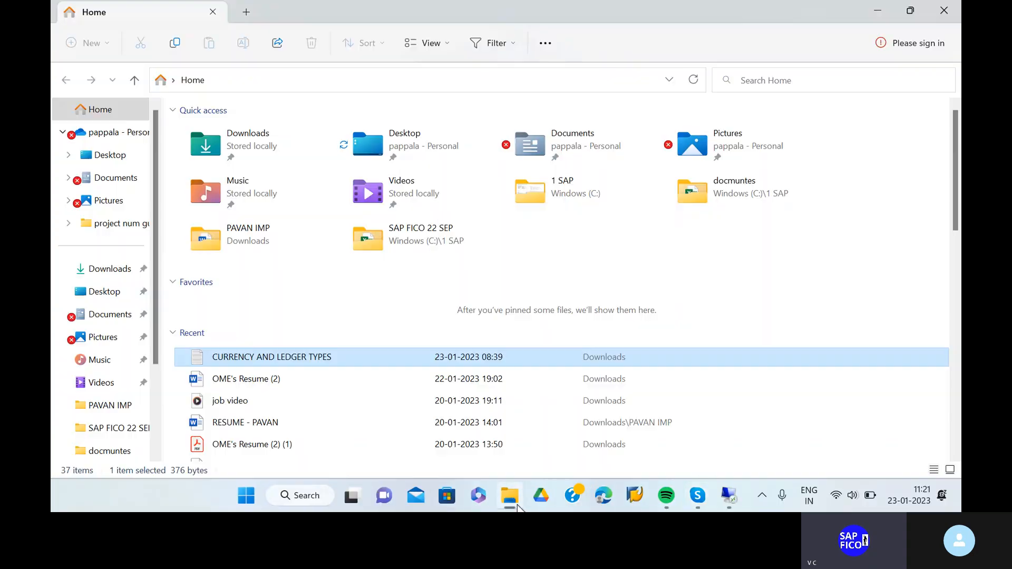
left_click(301, 499)
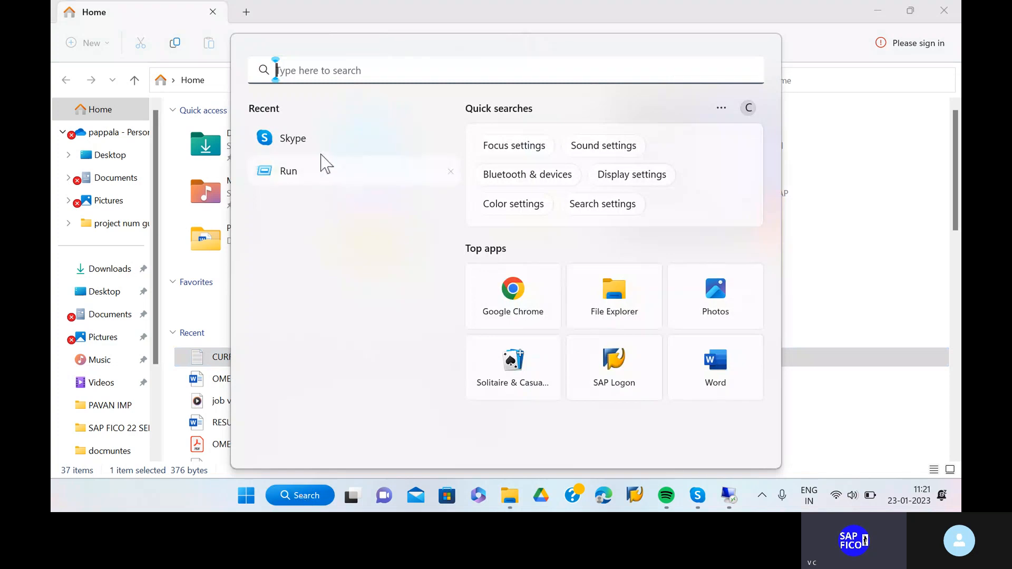
type("not")
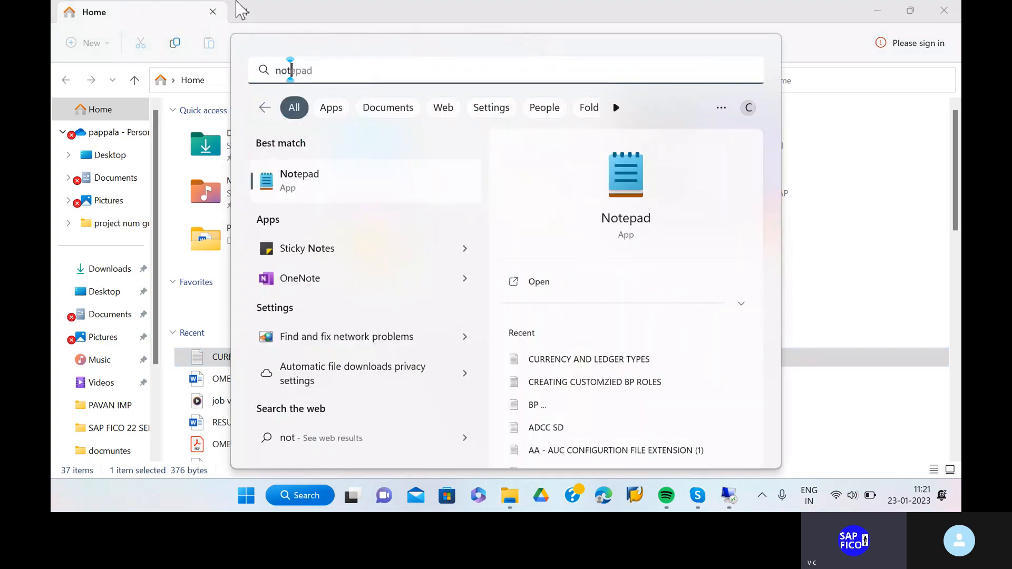
type("epad")
left_click(337, 182)
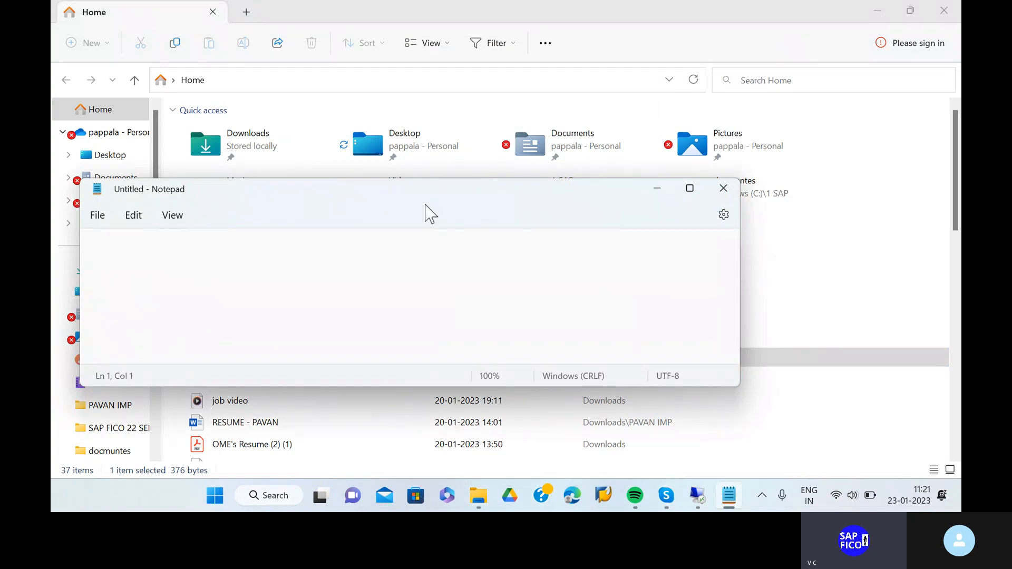
double_click(397, 191)
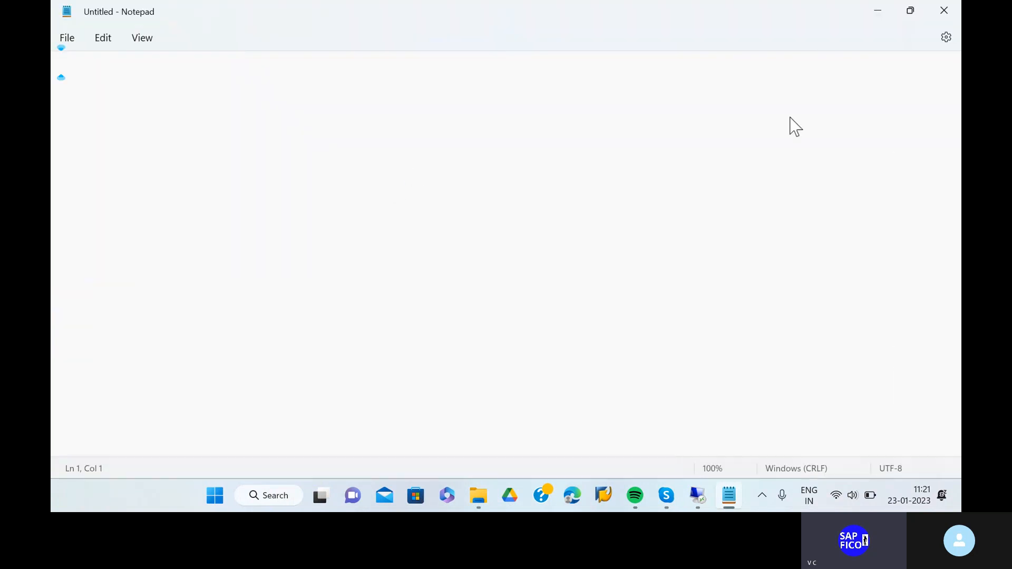
Write "LEADING LEDGERS - 0L IS THE STANDARD" on the second line of the blank note
key("Return")
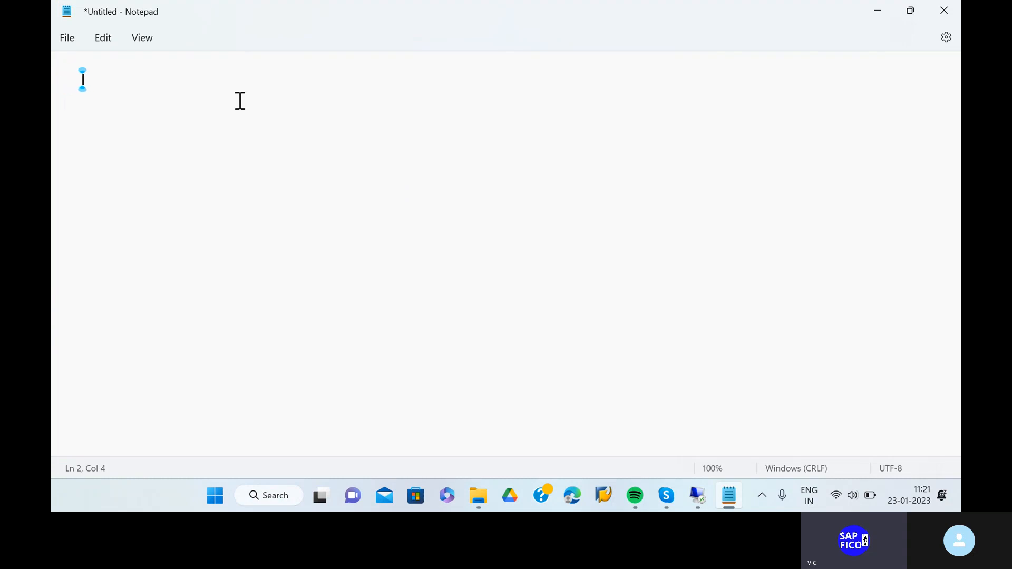
type("LEADING LEDGER")
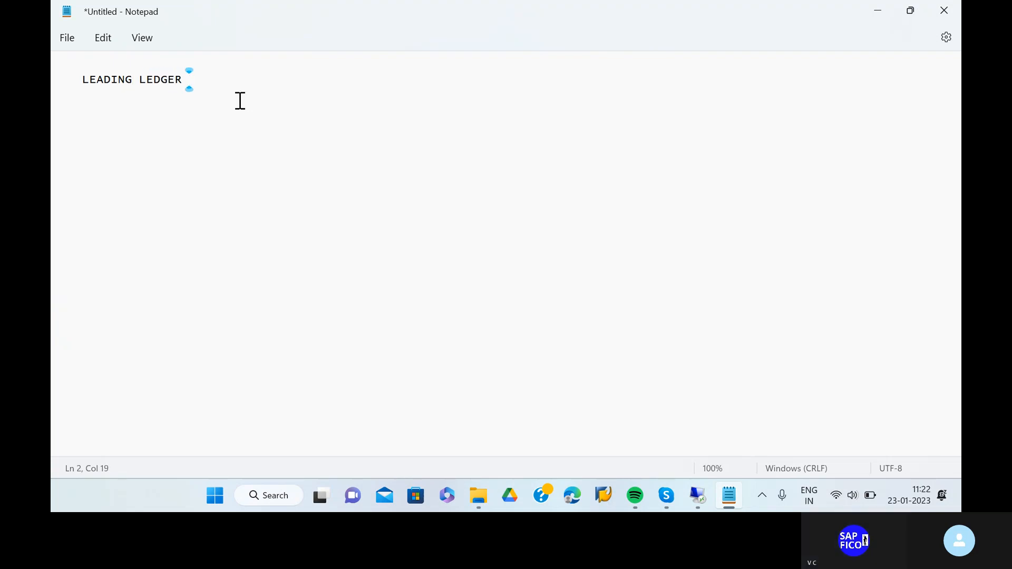
key("BackSpace")
type("S")
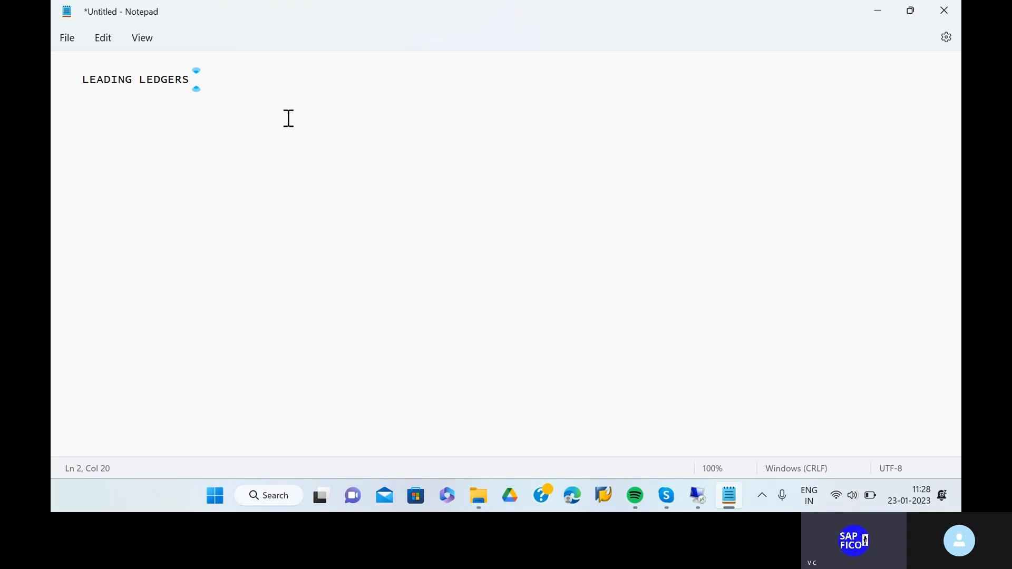
type("- 0L IS THE STR")
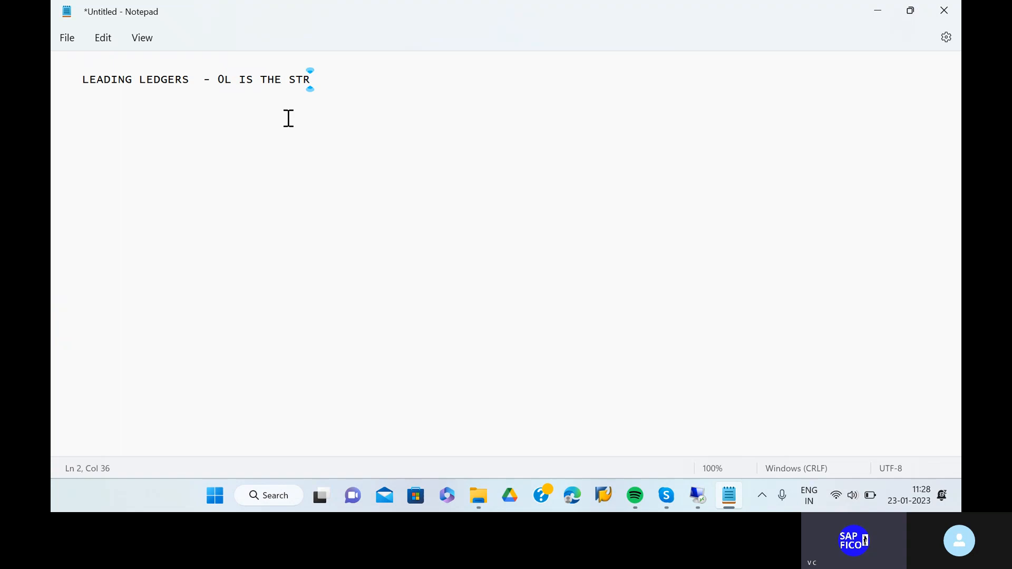
key("BackSpace")
type("ANDARD")
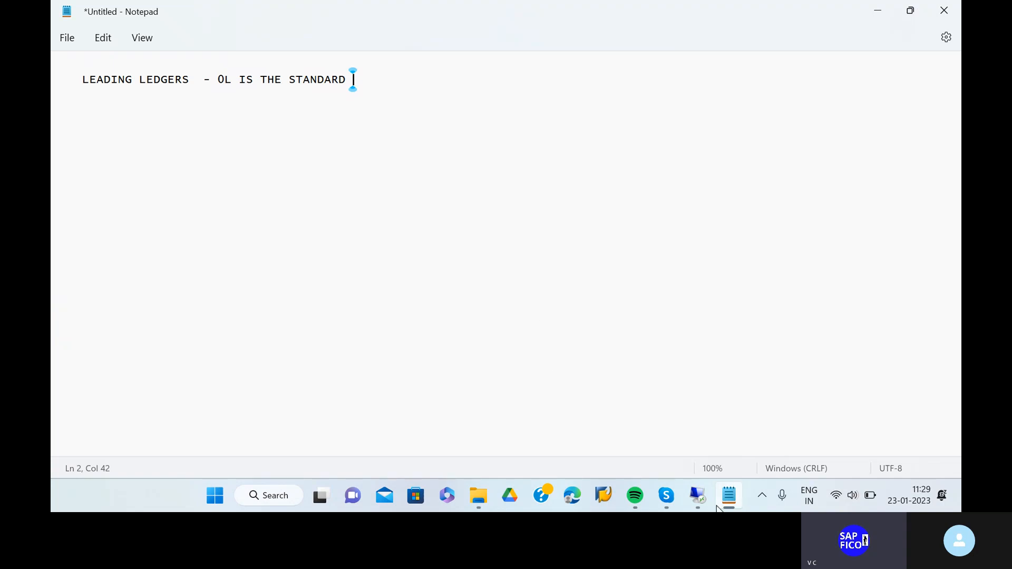
Switch to the remote SAP session and start transaction FINSC_LEDGER
left_click(697, 498)
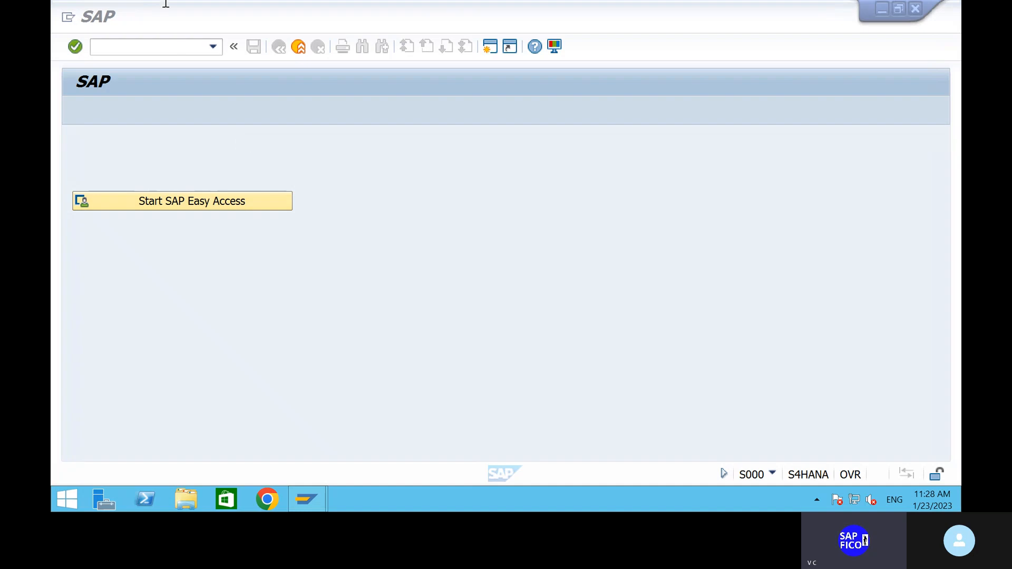
left_click(160, 50)
type("F")
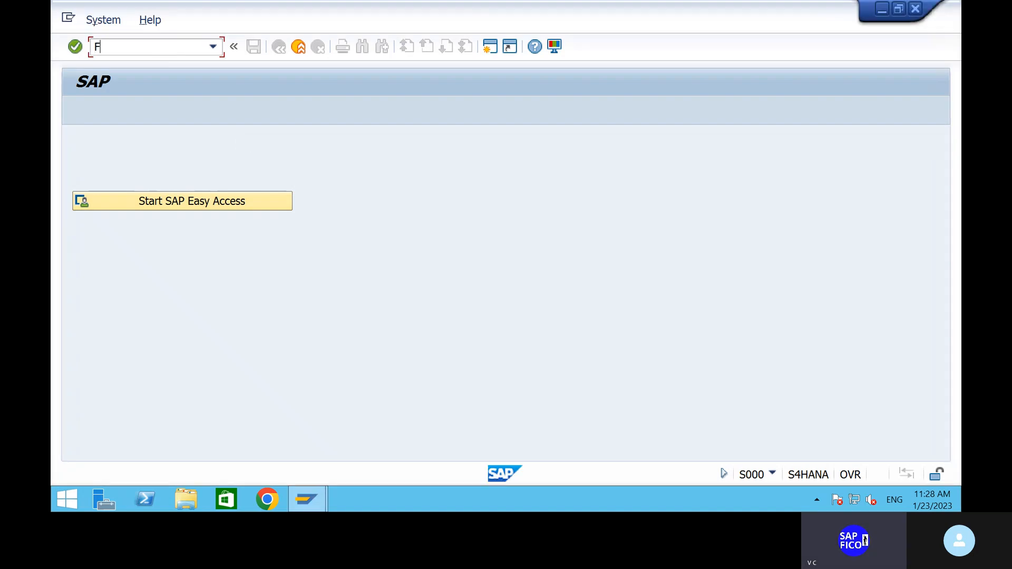
type("INSC")
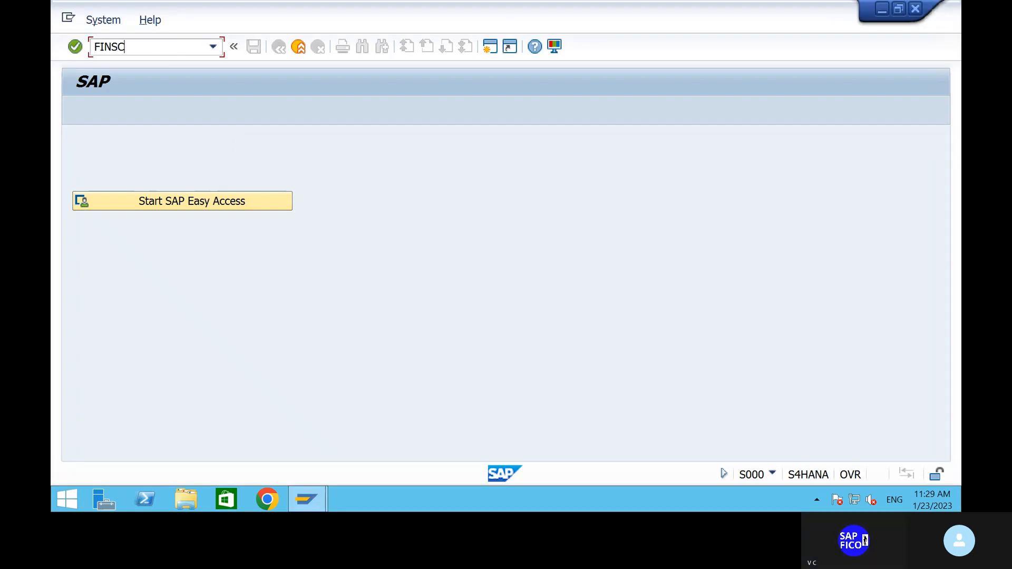
type("_LEDGER")
key("Return")
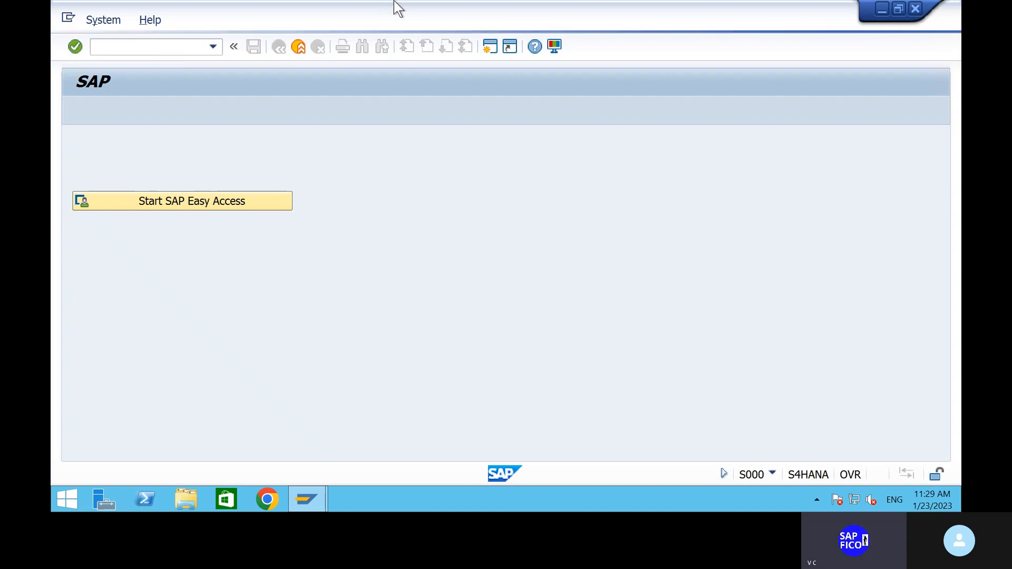
Return to the Notepad note, complete the line with "LEDGER IN S4 HANA" and add blank lines below it
mouse_move(565, 7)
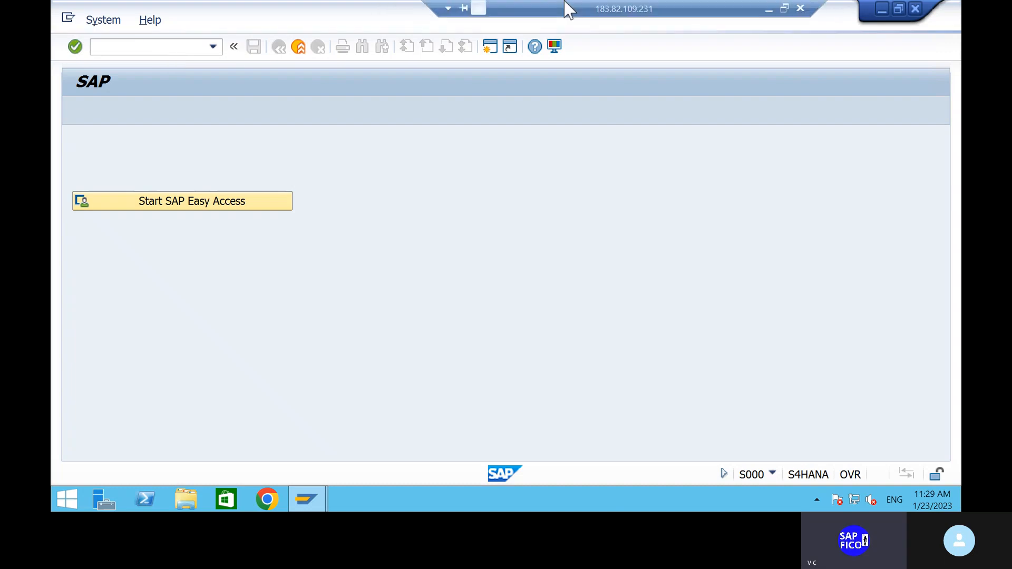
left_click(769, 9)
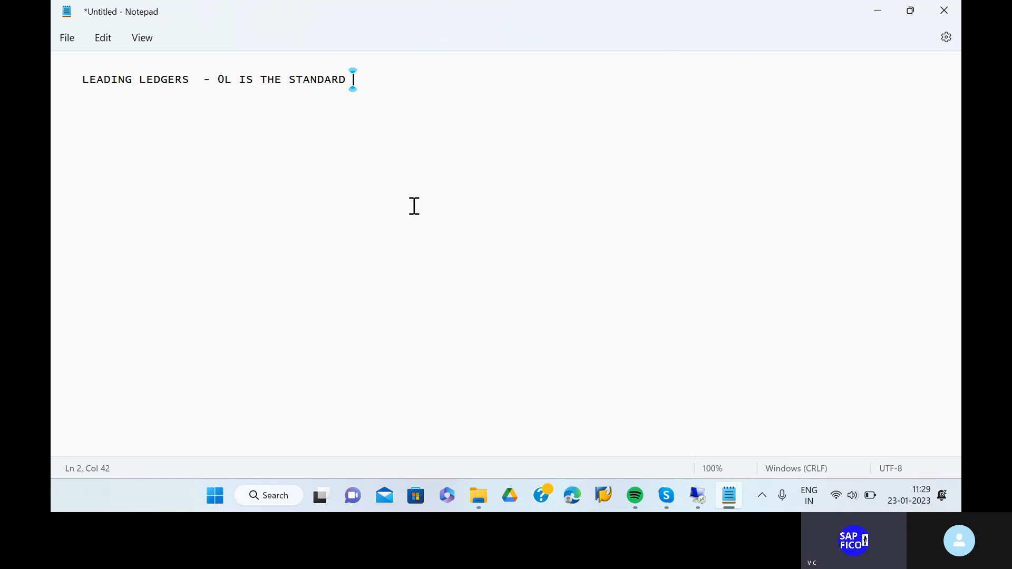
type("LEDGER IN S")
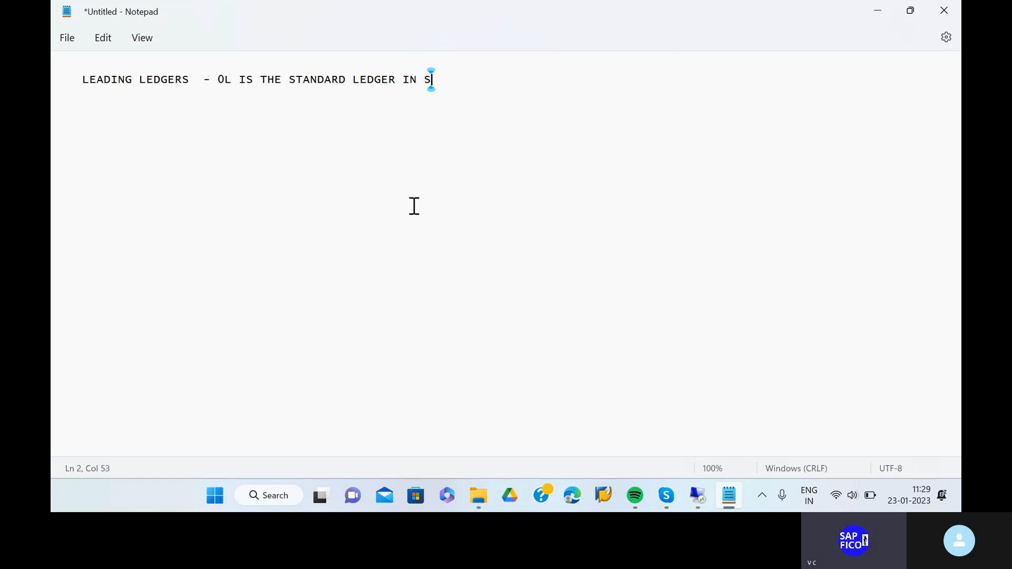
type("4 HANA")
key("Return")
key("Return")
key("Return")
type("LEAD")
key("BackSpace")
key("BackSpace")
key("BackSpace")
key("BackSpace")
key("BackSpace")
Number the heading line "1)" and write below it "A) LEADING LEDGER IS HAVING A DIFFERRNT TYPES OF SUBSIDARY POINTS"
left_click(75, 80)
type("1)")
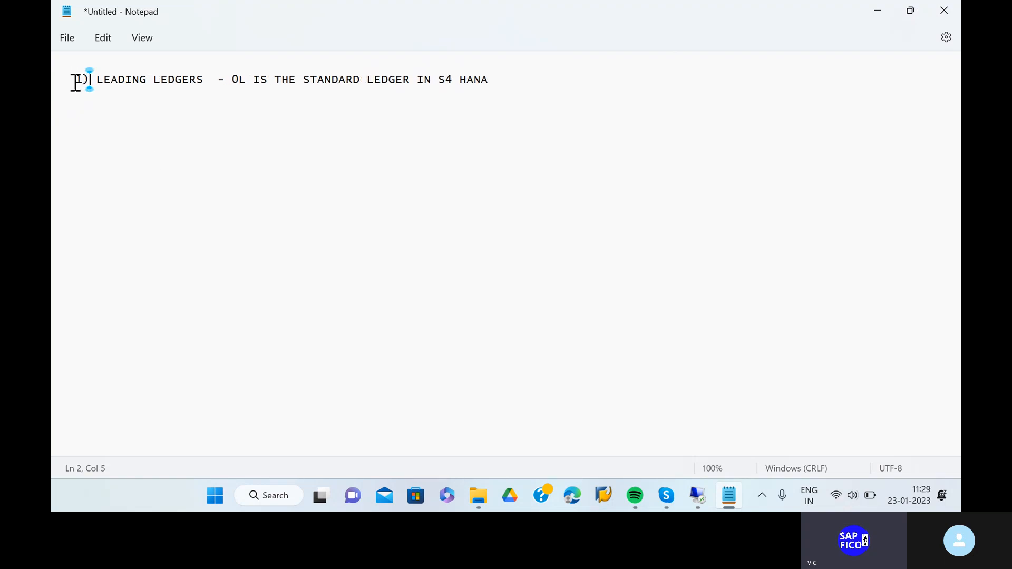
left_click(111, 113)
type("A) LEADING LEDGER IS HAN")
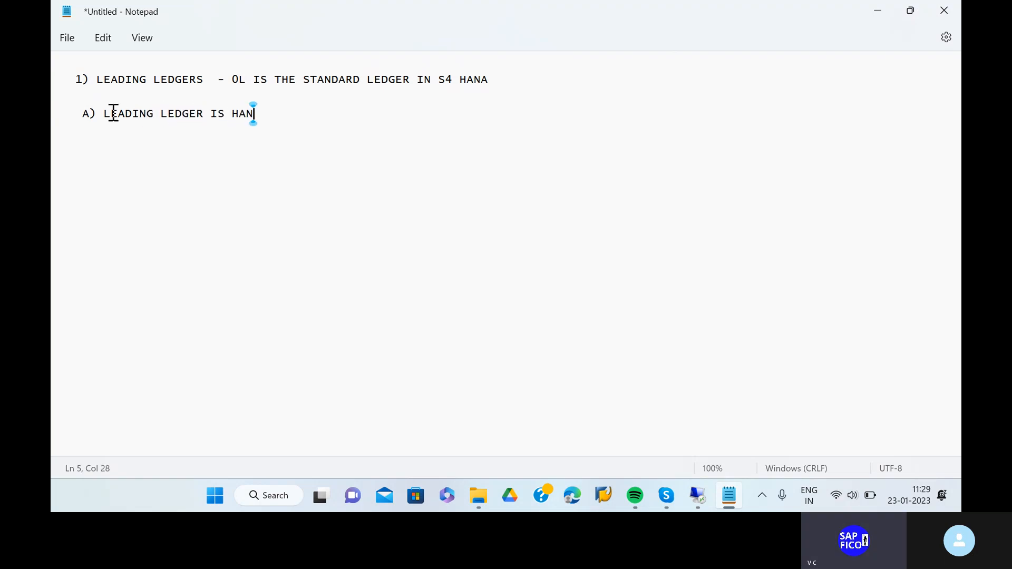
key("BackSpace")
type("VING A DIFFR")
key("BackSpace")
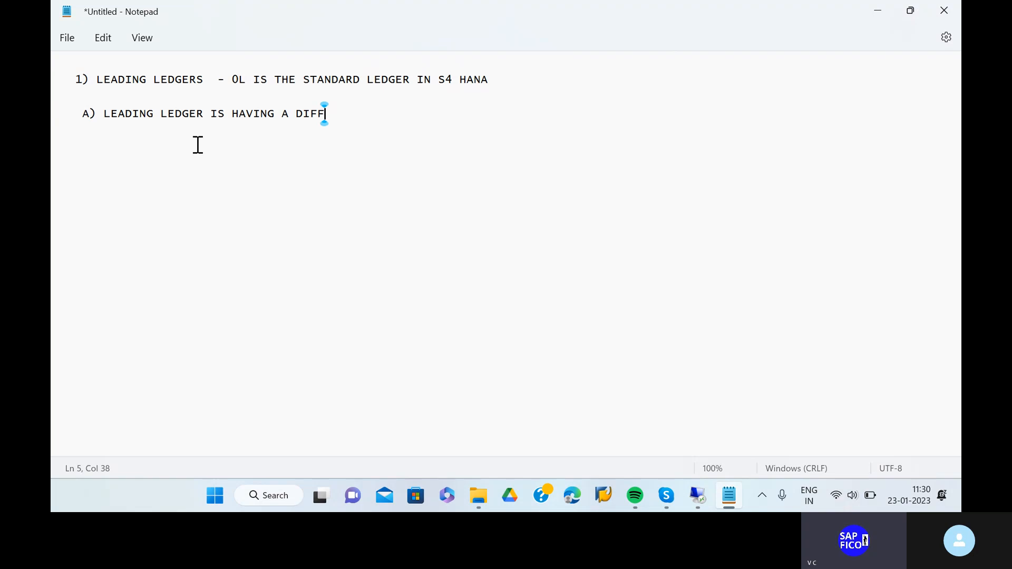
type("ERRNT TYPES OF S")
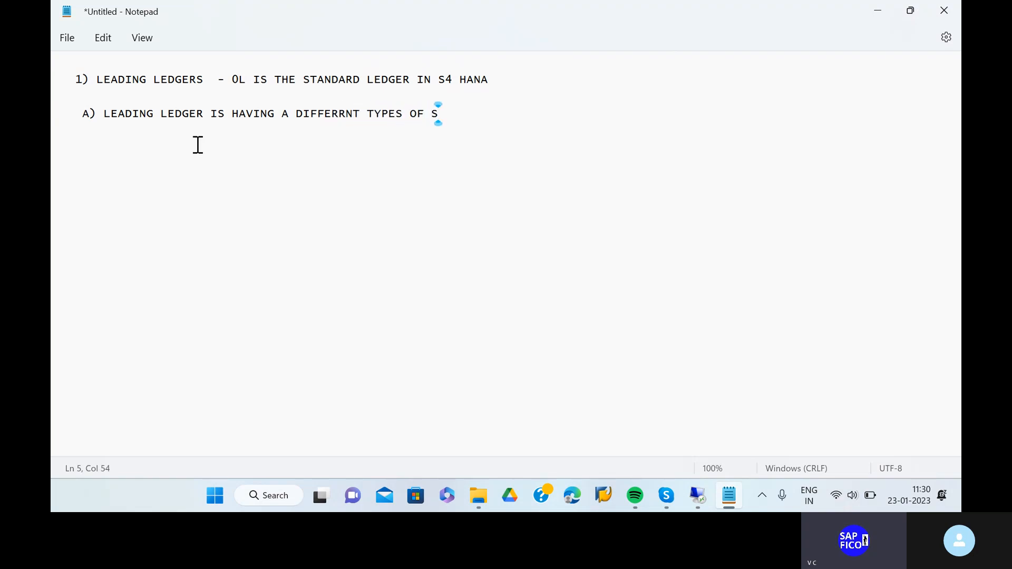
type("UBSIDARY POINTS")
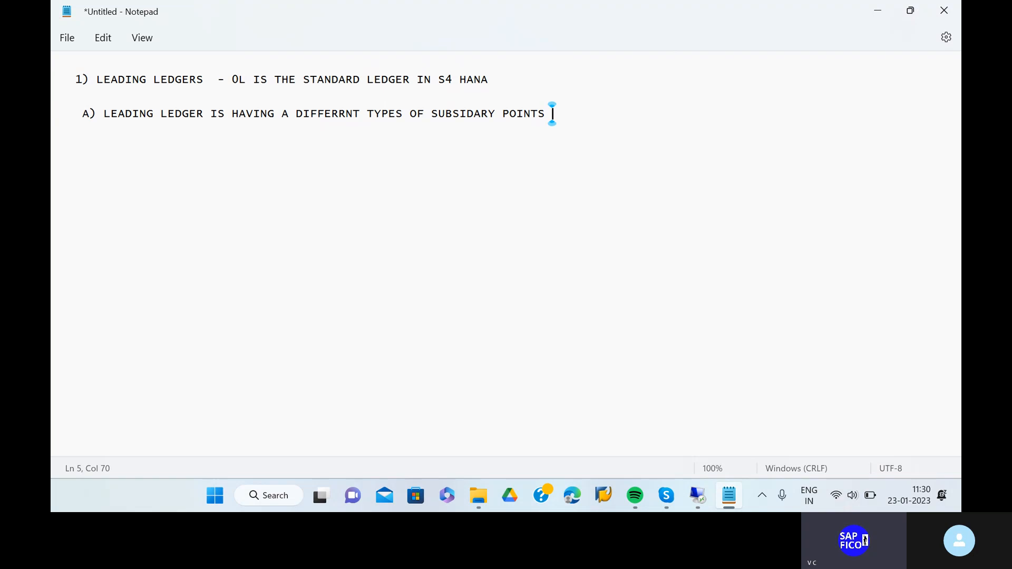
Add the indented sub-item "a) FISCAL YEAR VARIANT" under point A
key("Return")
key("Return")
type("a)")
key("BackSpace")
type(")  f")
key("BackSpace")
type("FISCAL YEAR VARIANT 4")
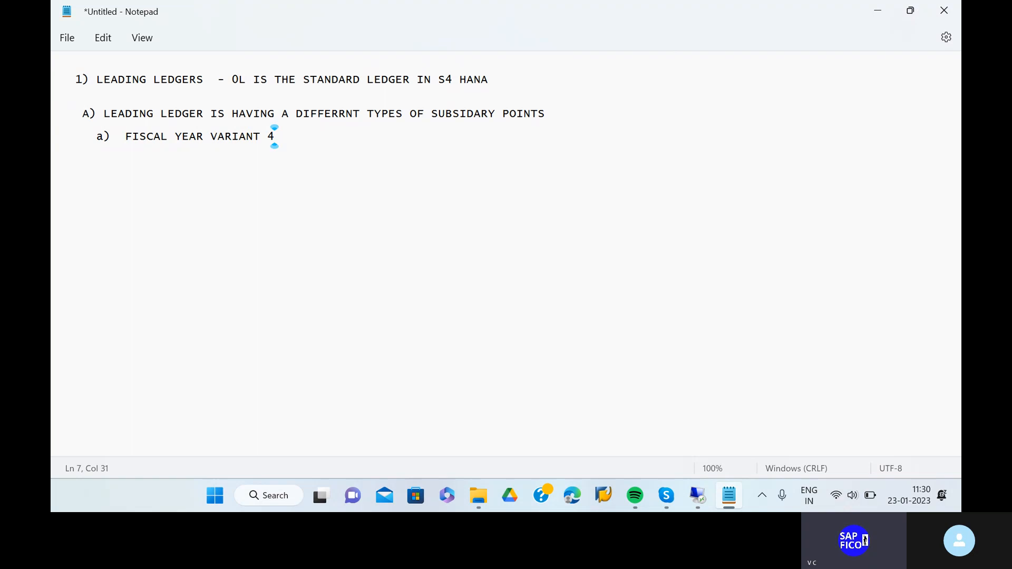
key("BackSpace")
Add the sub-item "b) posting period variant" below the fiscal year variant entry
key("Return")
key("Return")
type("b) pos")
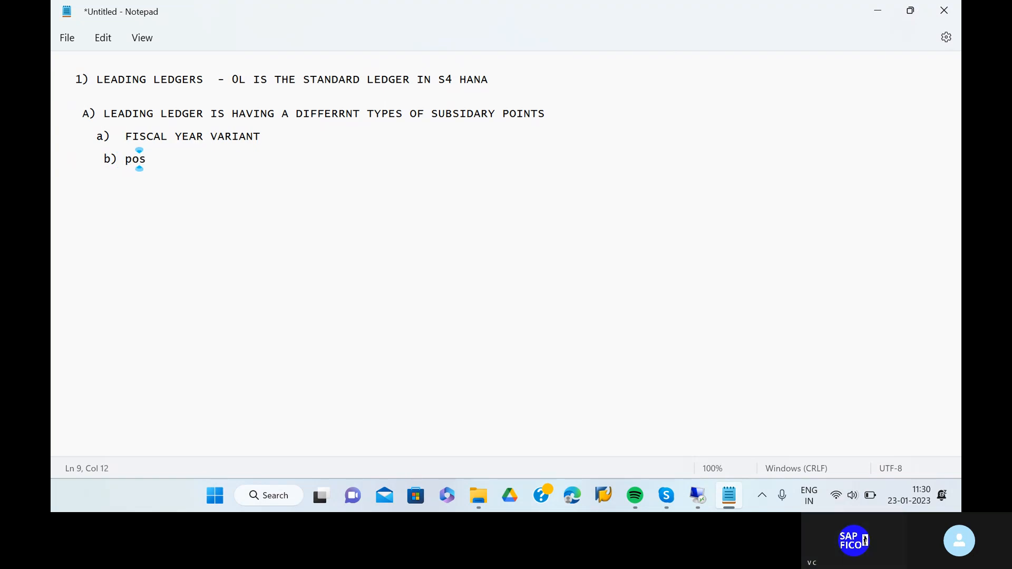
type("ting per")
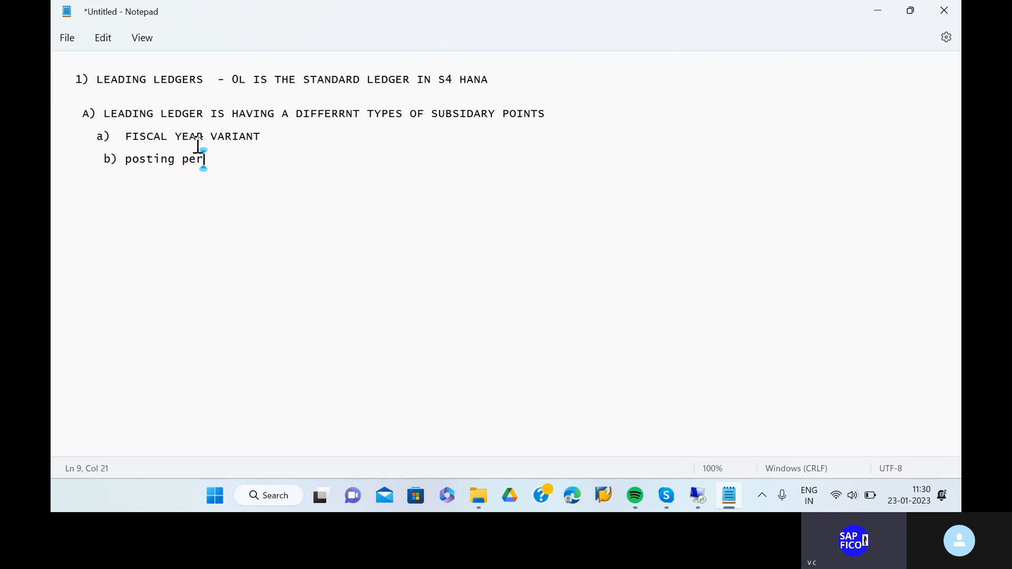
type("iod variant")
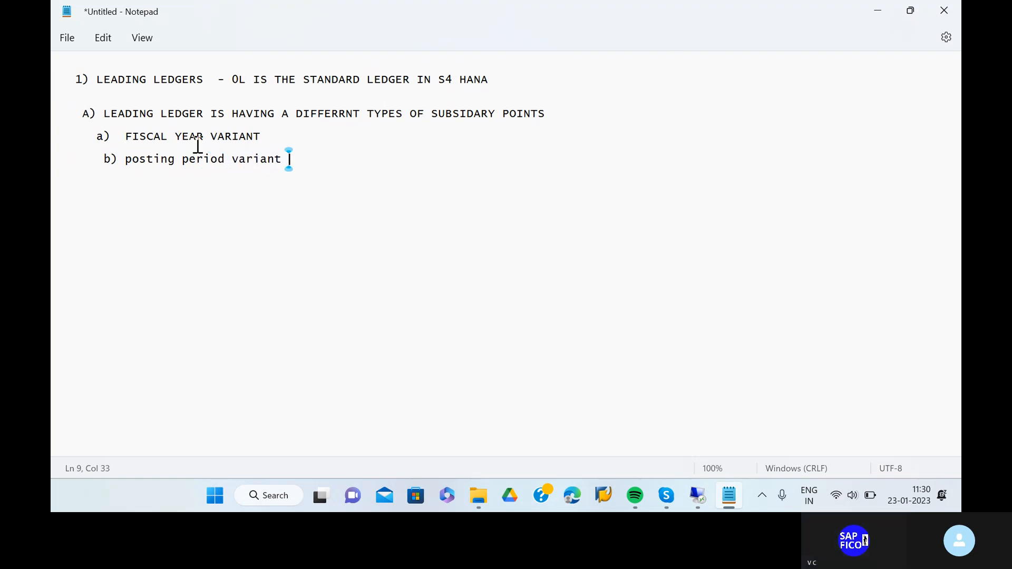
Add the sub-item "c) Types of Currency" below the posting period variant entry
key("Return")
key("Return")
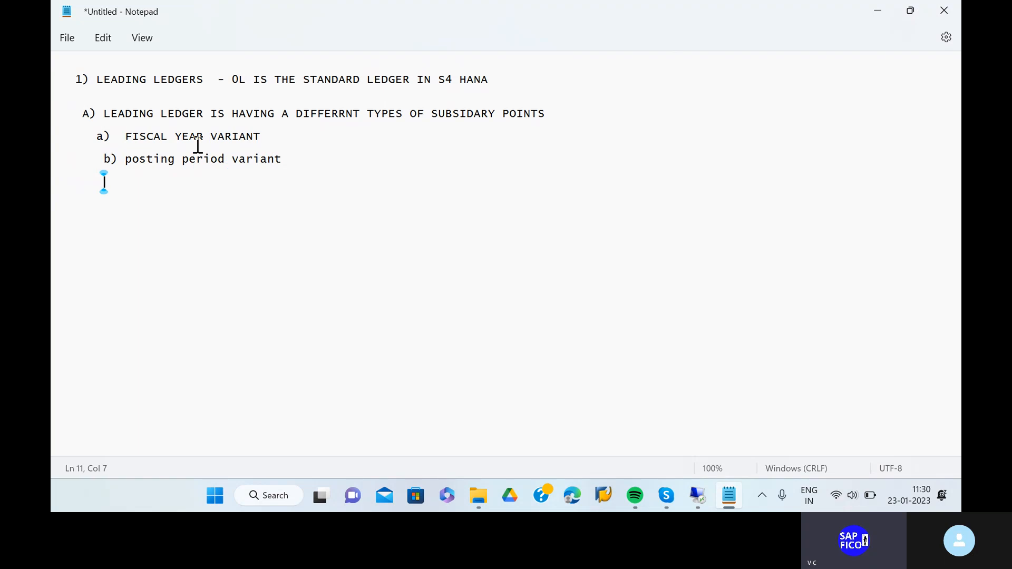
type("c) ")
type("cu")
key("BackSpace")
key("BackSpace")
type("Type")
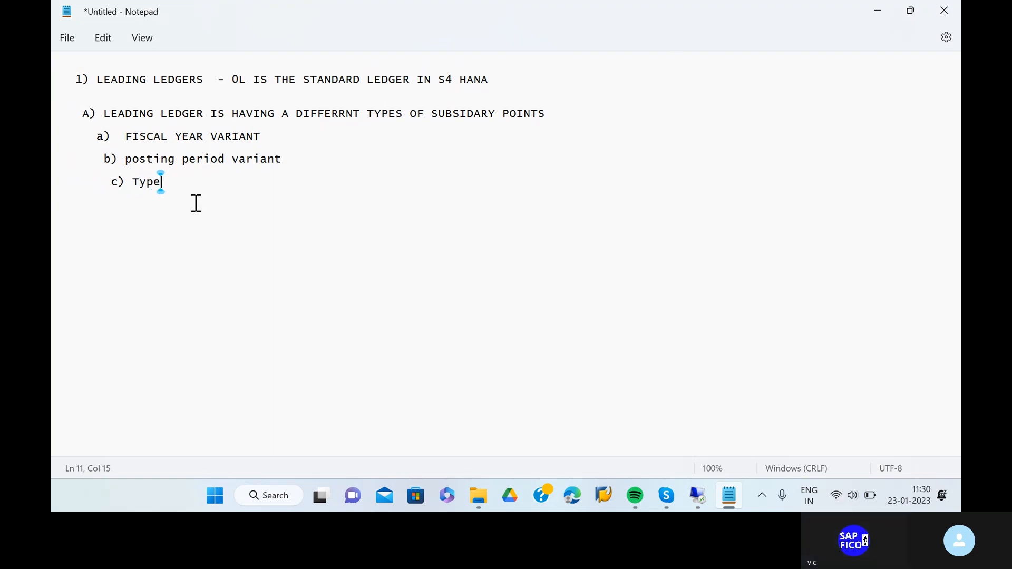
type("s of a")
key("BackSpace")
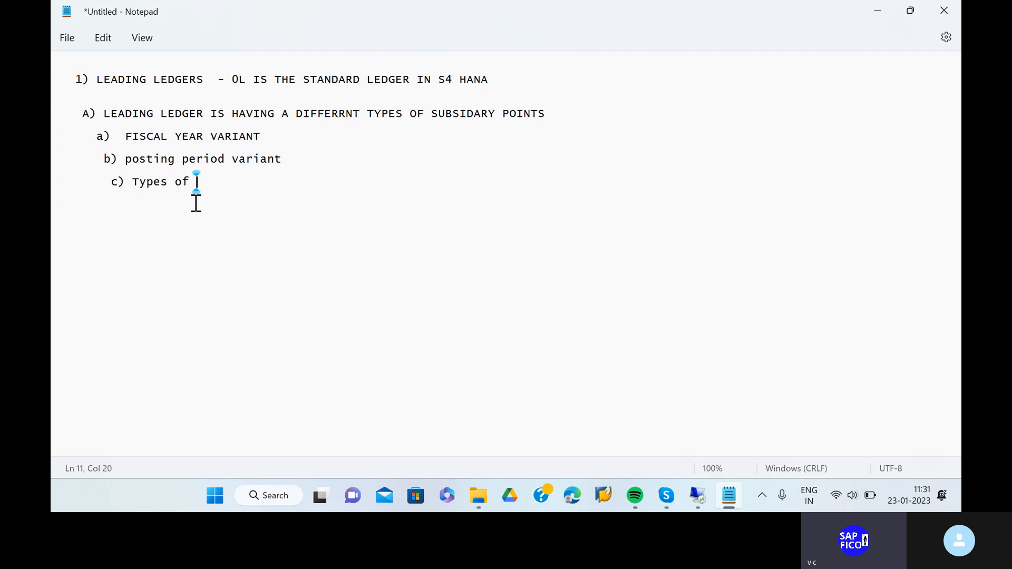
type("Cu")
key("BackSpace")
type("urrency")
Add the sub-item "d) ACCOUNTING PRINICIPLE" below the types of currency entry
key("Return")
key("Return")
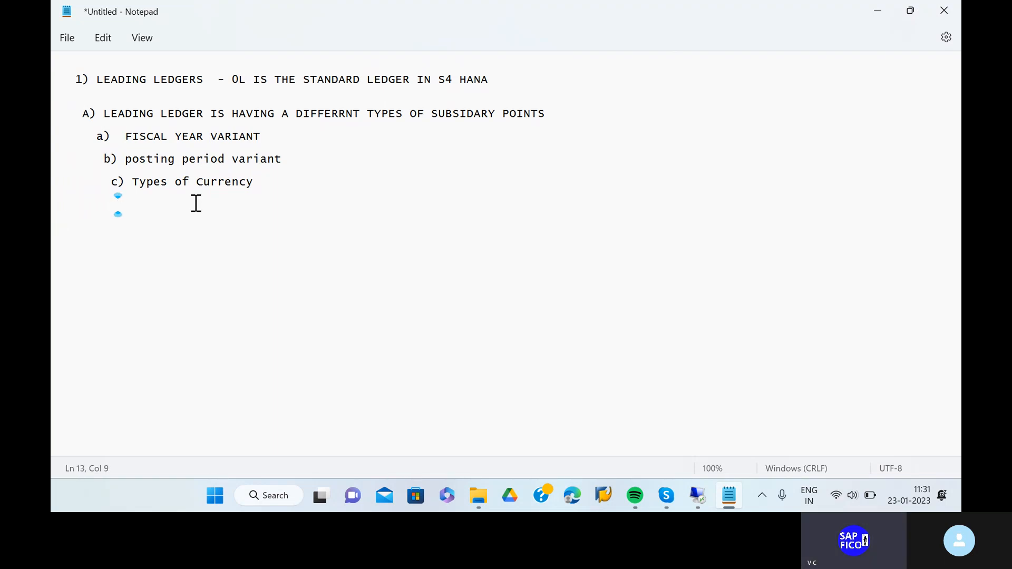
type("d0")
key("BackSpace")
type("0")
key("BackSpace")
type(") ACCOUNTING ")
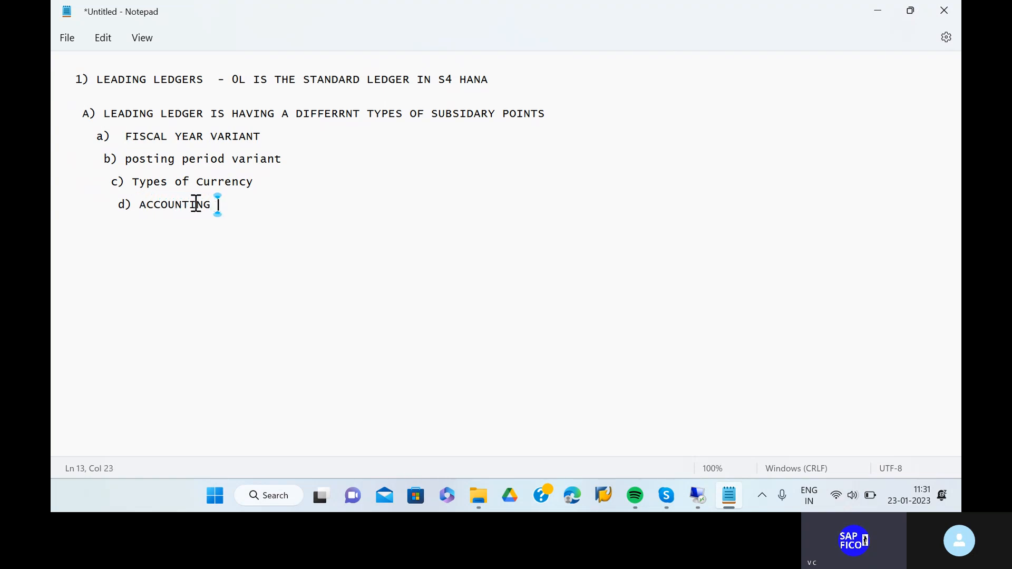
type("PRINICIPLE")
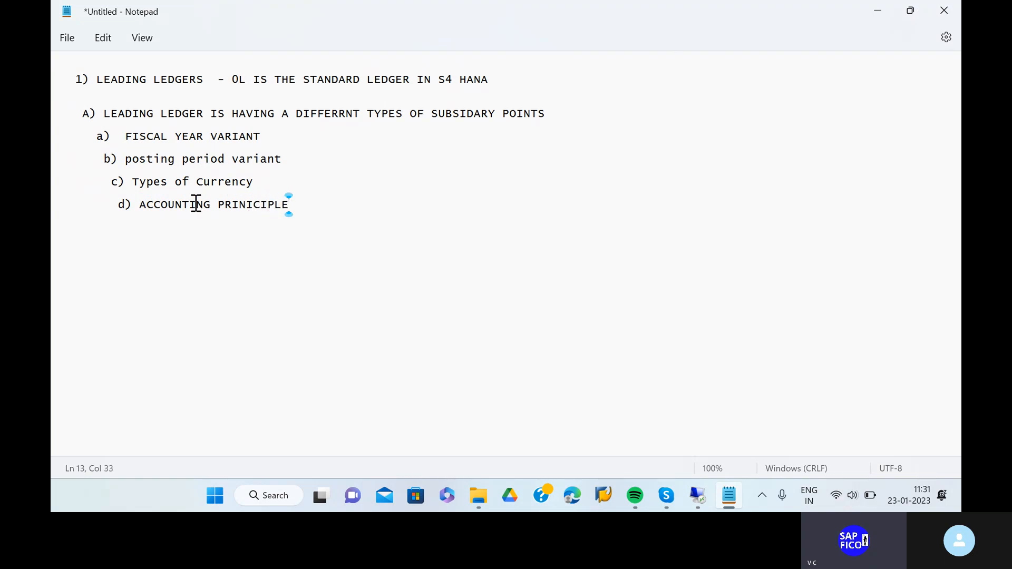
Capitalize the first letter of sub-item b so it reads "Posting period variant"
left_click(135, 164)
key("BackSpace")
type("P")
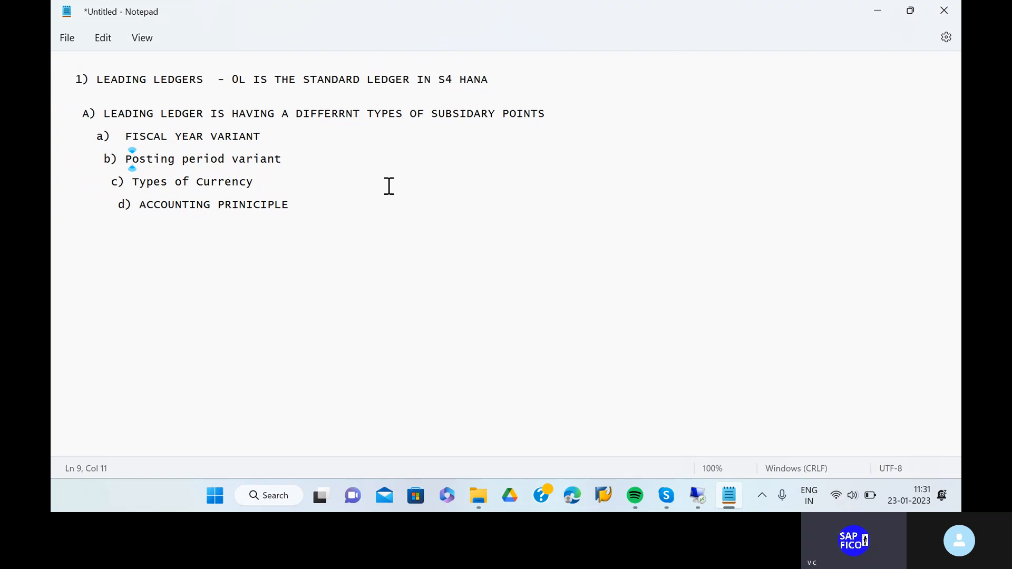
Start point B below the accounting principle entry, after a blank gap, reading "B) these leading ledger is integrated with all subsidary ledgers"
left_click(296, 205)
key("Return")
key("Return")
key("BackSpace")
key("BackSpace")
key("BackSpace")
key("Return")
key("Return")
type("e")
key("BackSpace")
key("Return")
key("Return")
type("B) the")
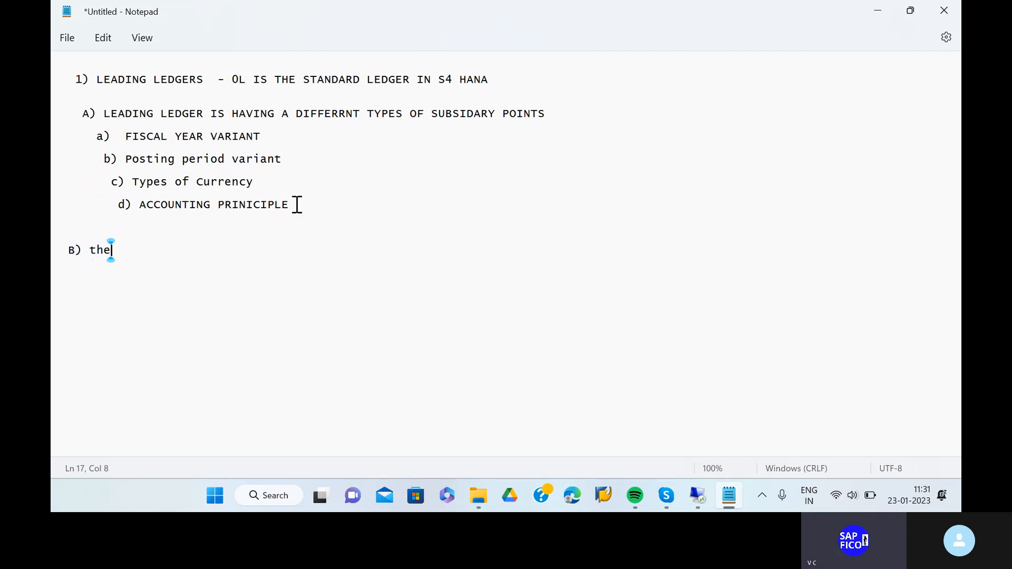
type("se leading ledger")
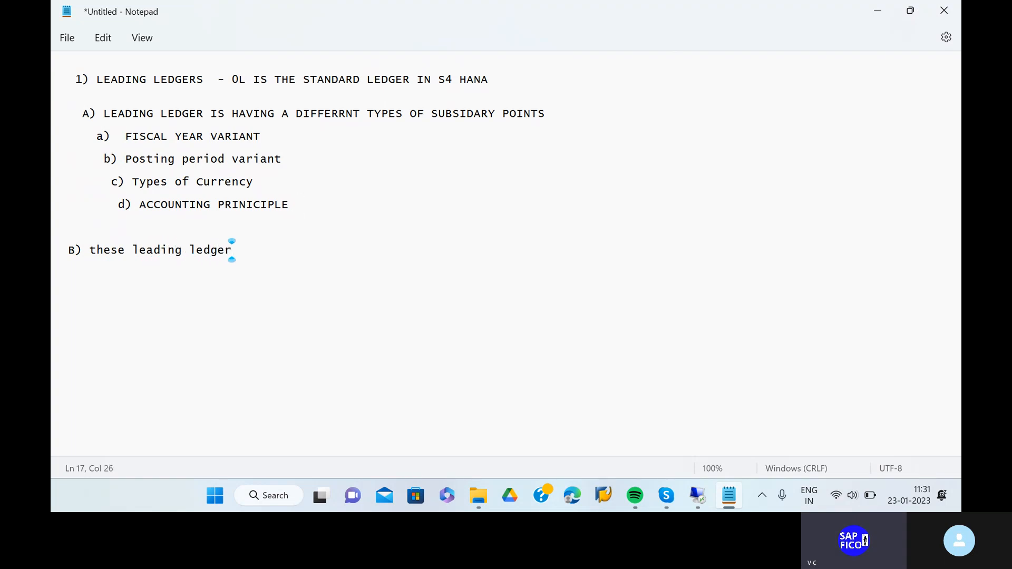
type(" is inte")
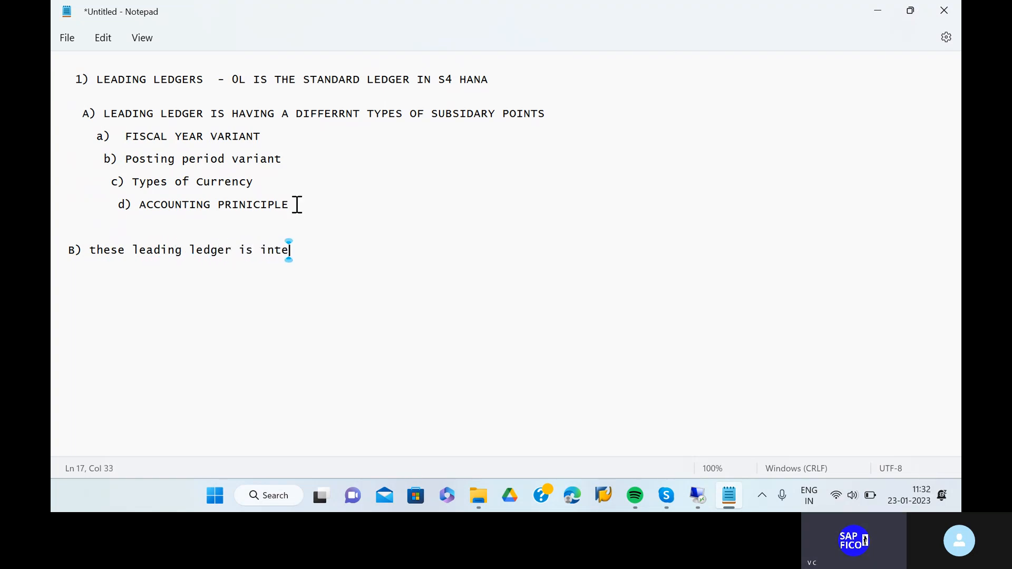
type("grated wi")
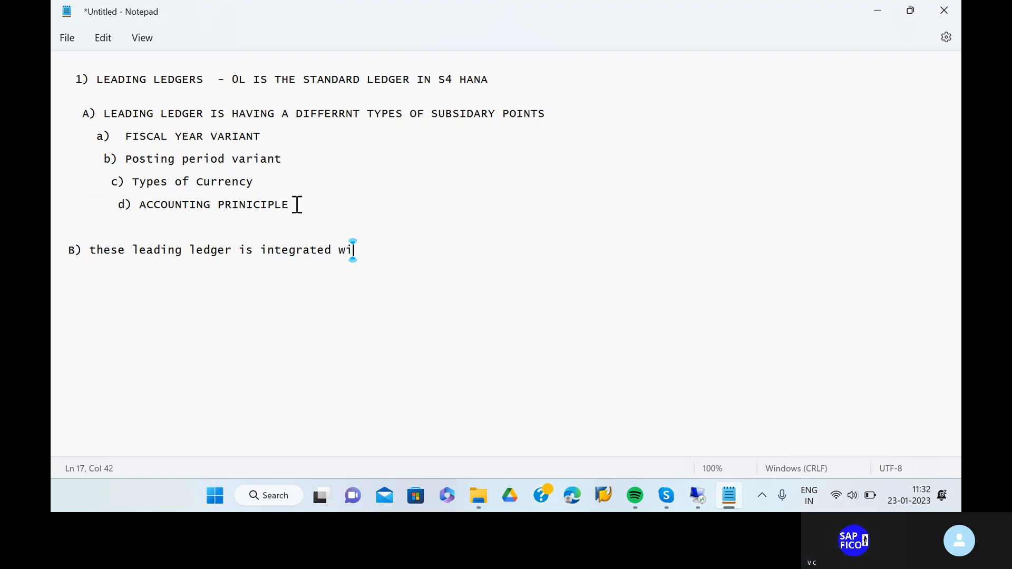
type("th all sun-")
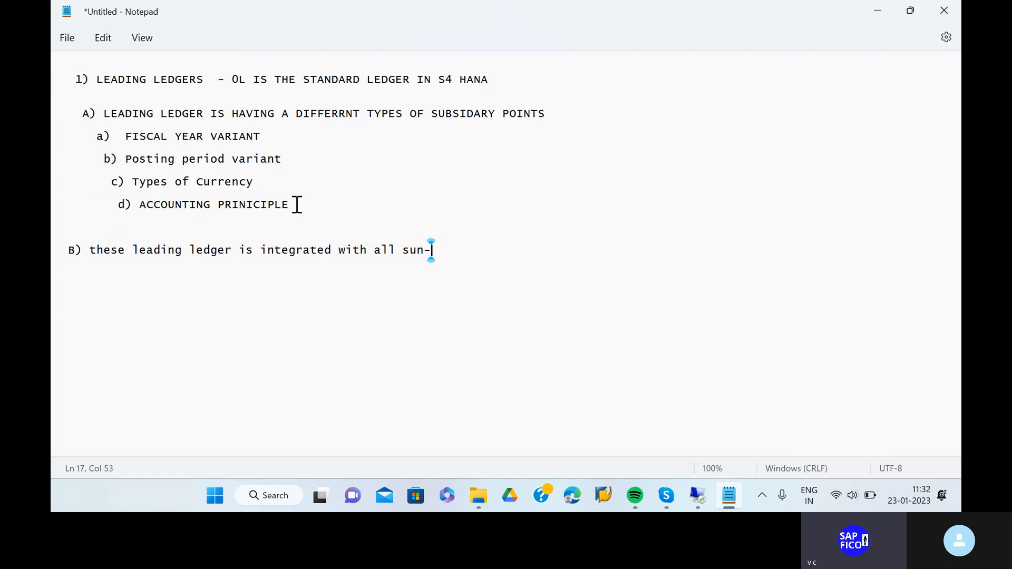
key("BackSpace")
key("BackSpace")
type("bsidary ledgers")
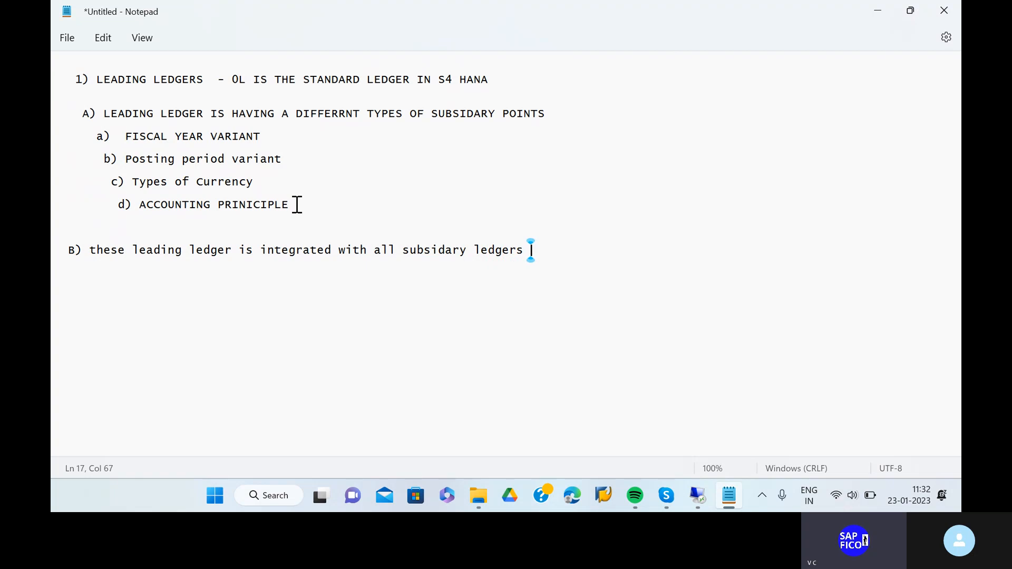
Continue point B with the words "and this one is updated in all Company codes"
type(" and the")
key("BackSpace")
type("is one is")
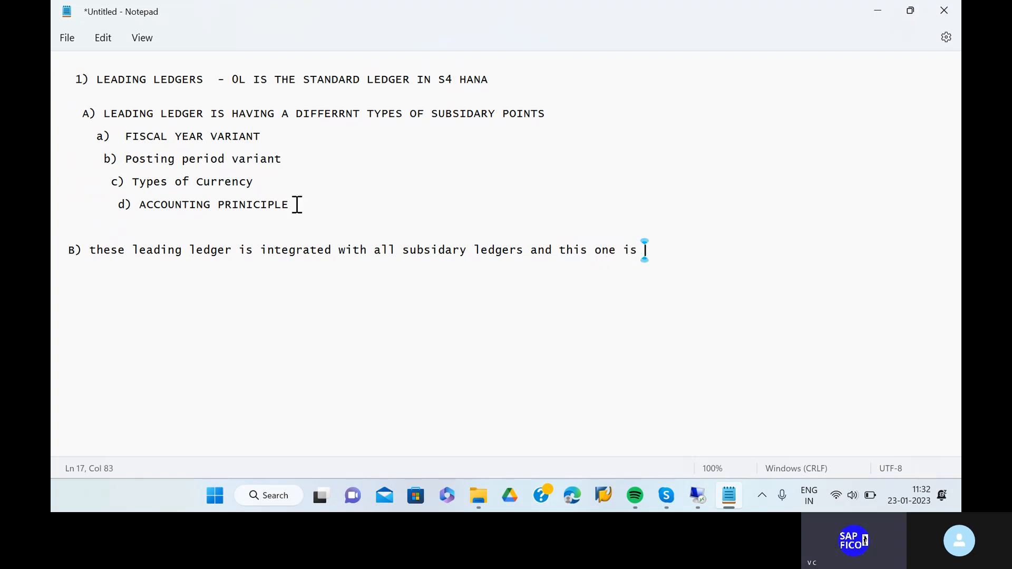
type(" updated ")
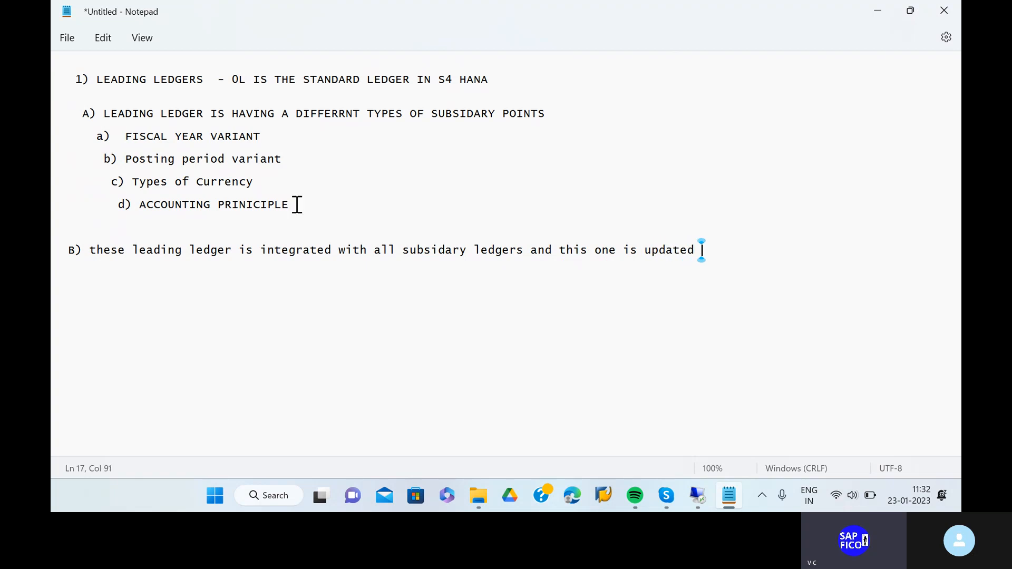
type("in all CP")
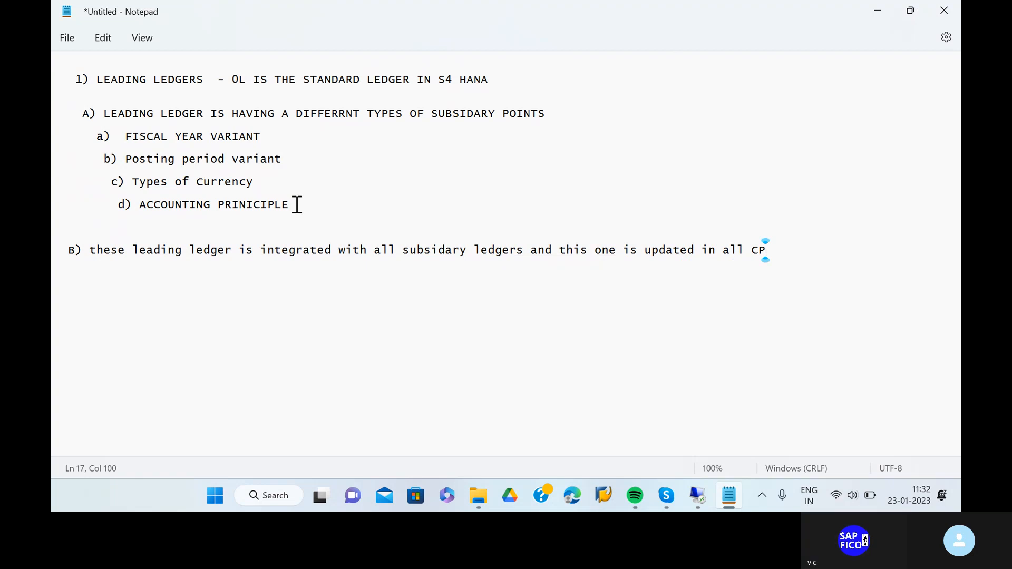
key("BackSpace")
type("omp")
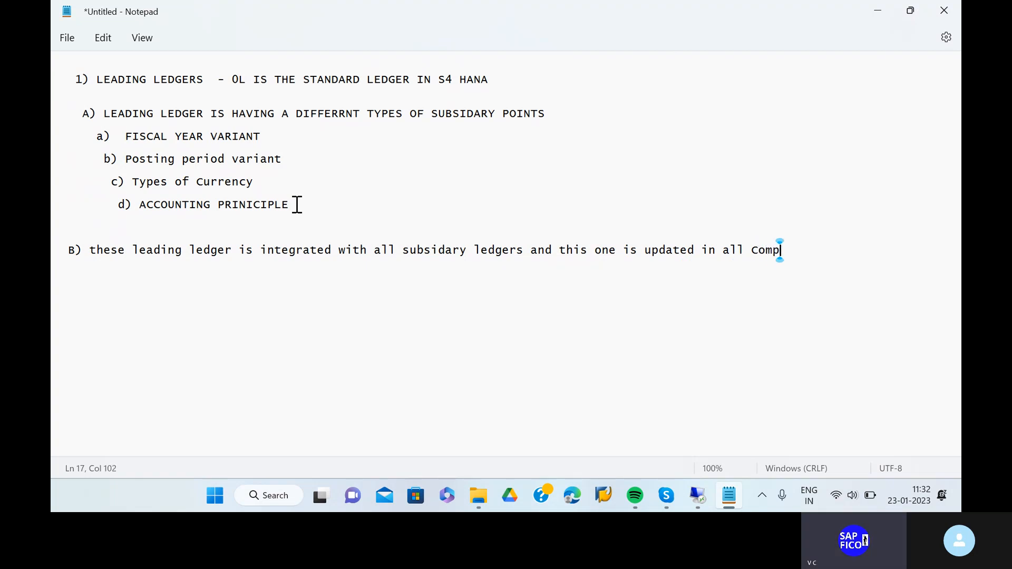
type("any codes")
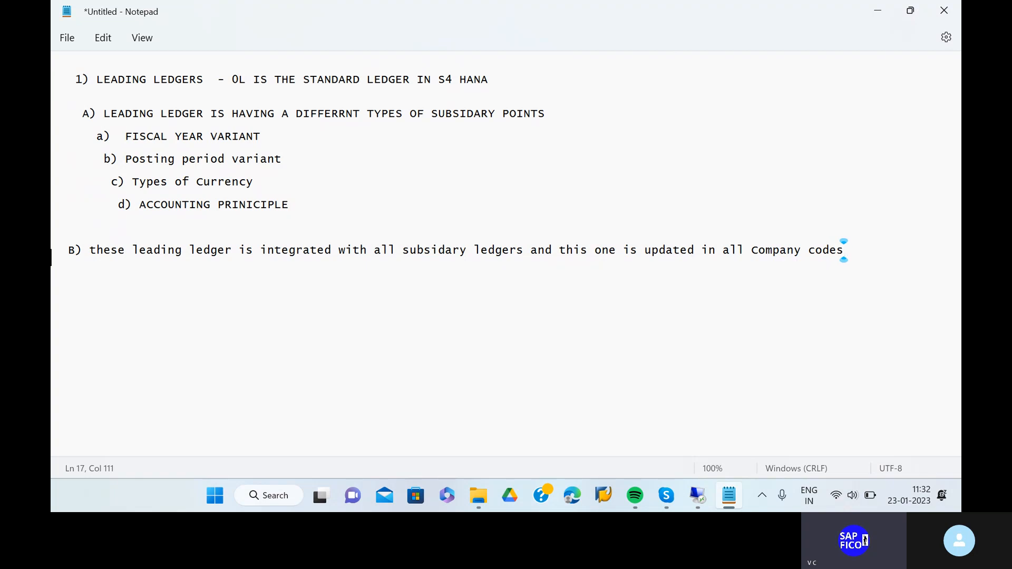
Capitalize the first letter of point B so it begins with "These"
left_click(95, 250)
key("BackSpace")
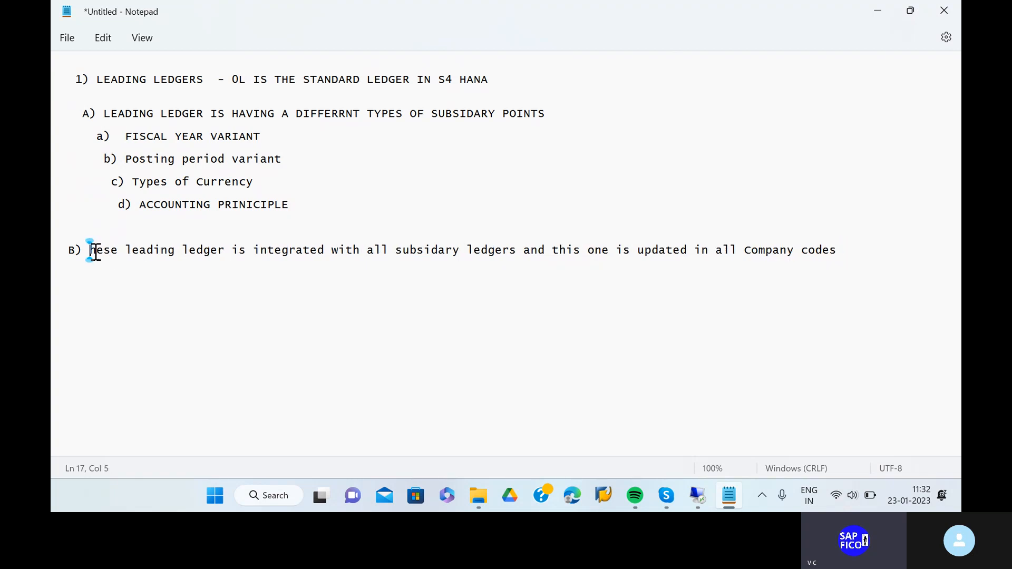
type("T")
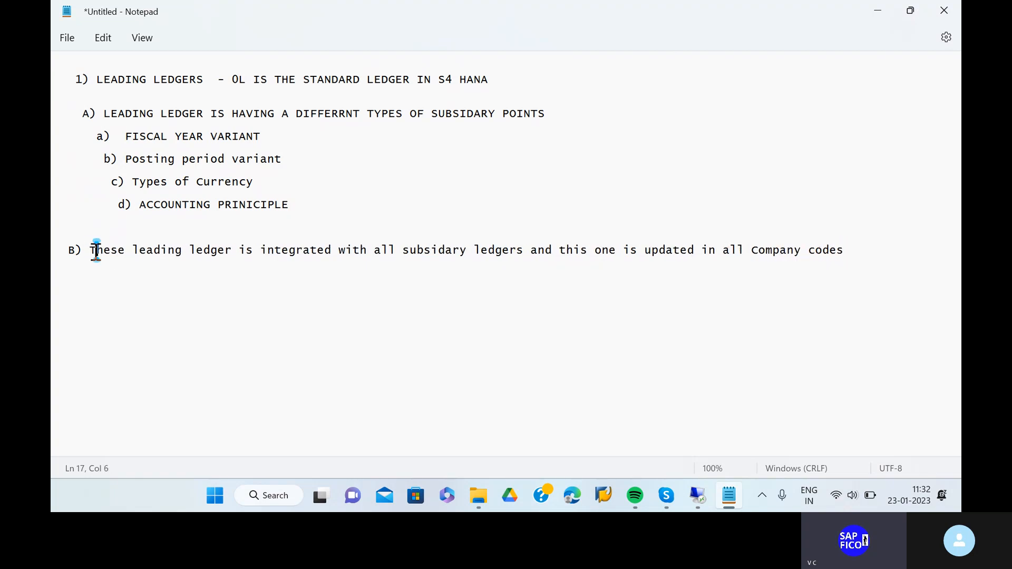
left_click(704, 498)
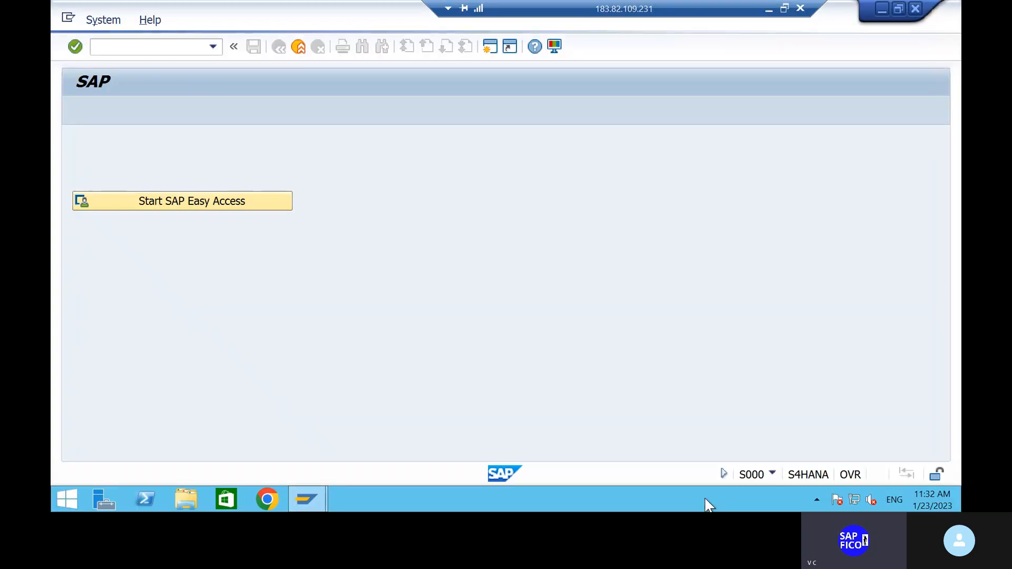
left_click(505, 44)
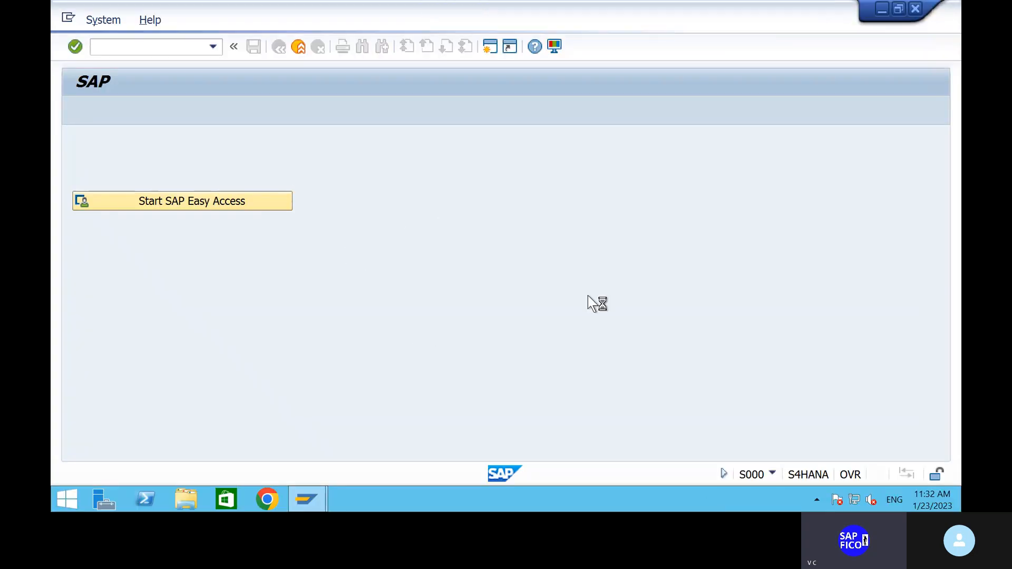
mouse_move(615, 2)
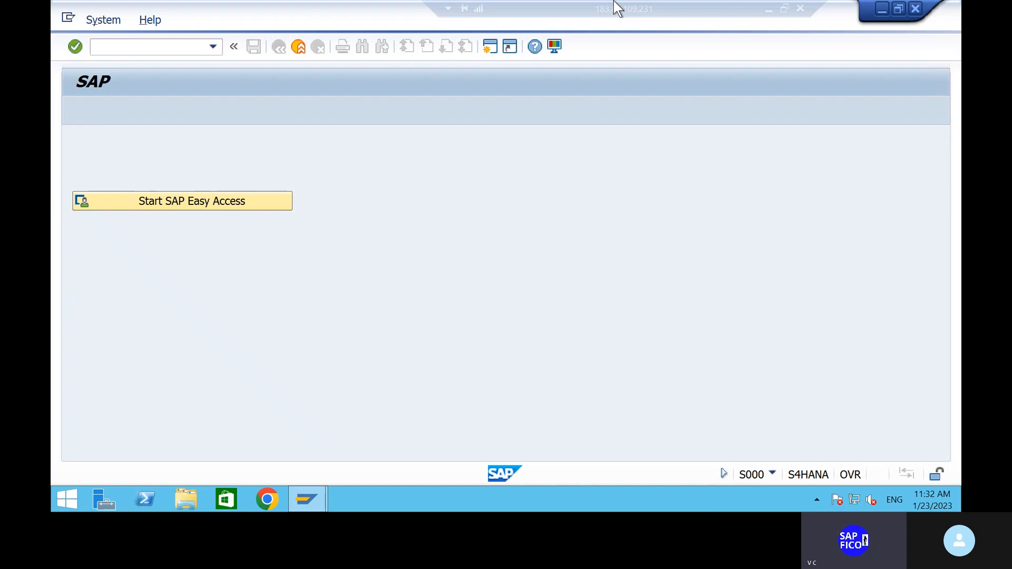
left_click(771, 11)
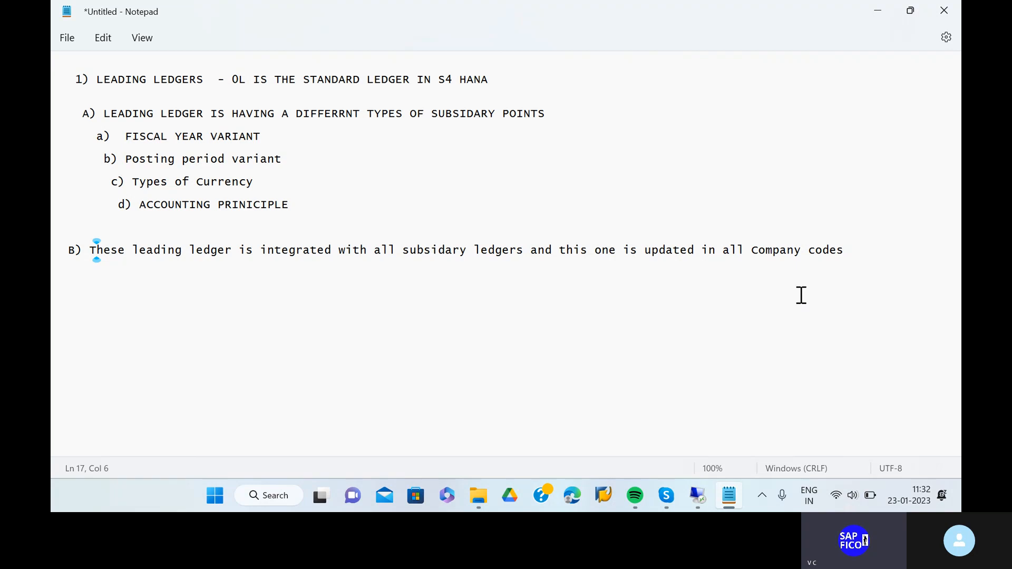
Start a second main point below point B with the text "2) NON- LEADING LEDGERS"
left_click(853, 250)
key("Return")
key("Return")
key("Return")
type("2) NON")
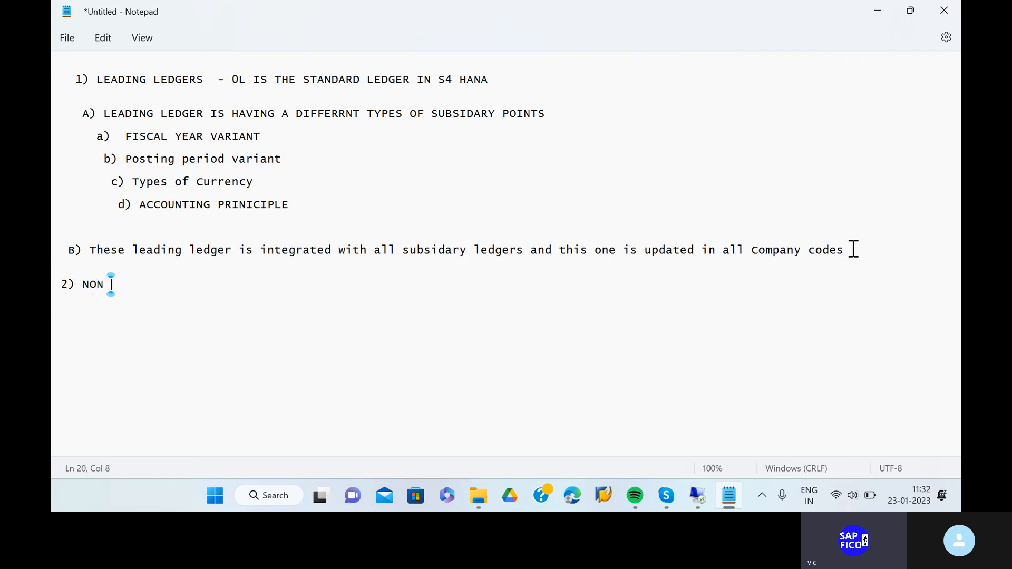
type("- LEADING L")
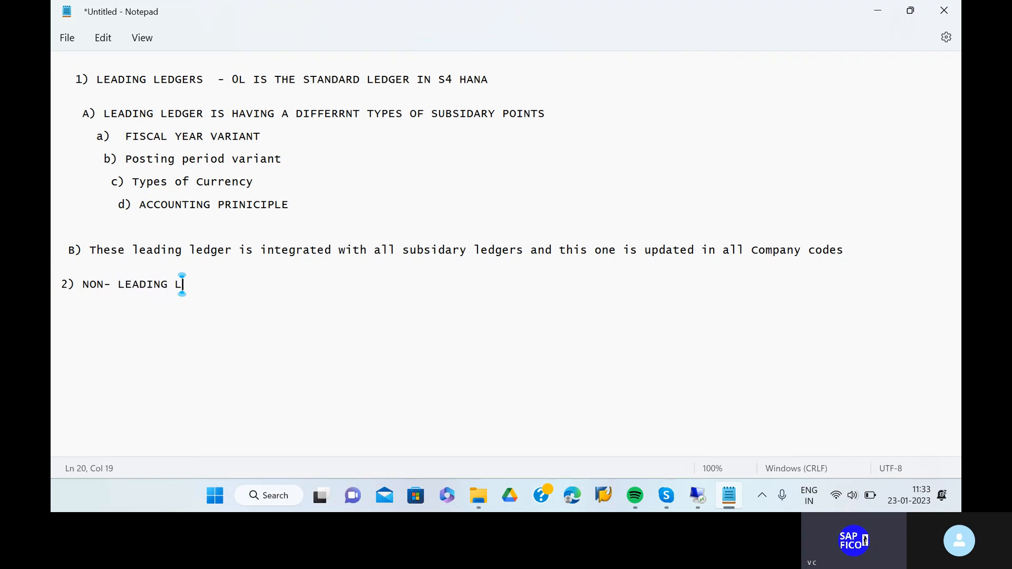
type("EDGERS ")
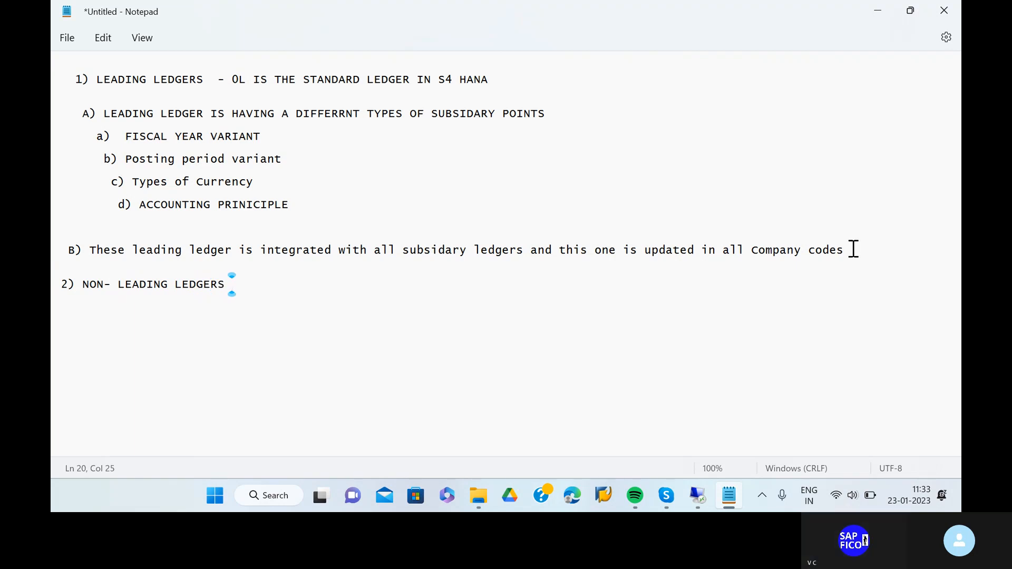
Continue point 2 with the words "ARE PARALLEL LEDGERS TO THE LEADING LEDGERS"
type("ARE A")
key("BackSpace")
type("PARR")
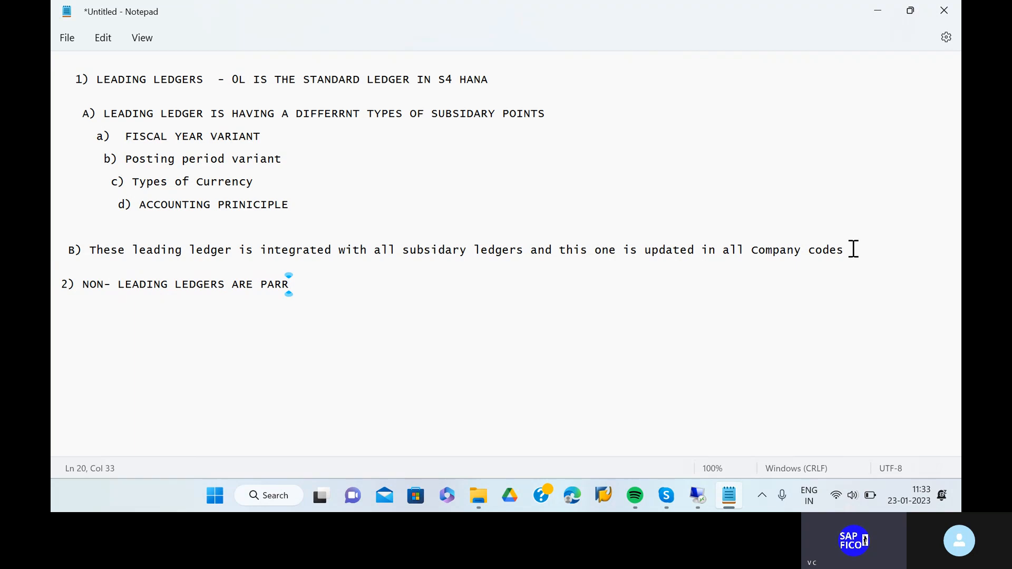
key("BackSpace")
type("ALLEL LEDGERS")
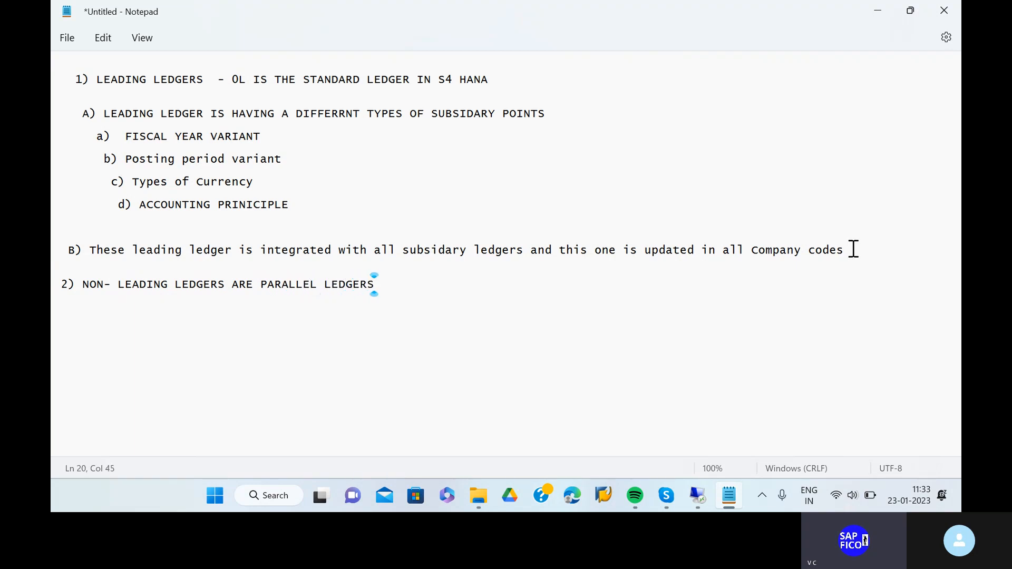
type(" TO THE LEADING LEDGERS")
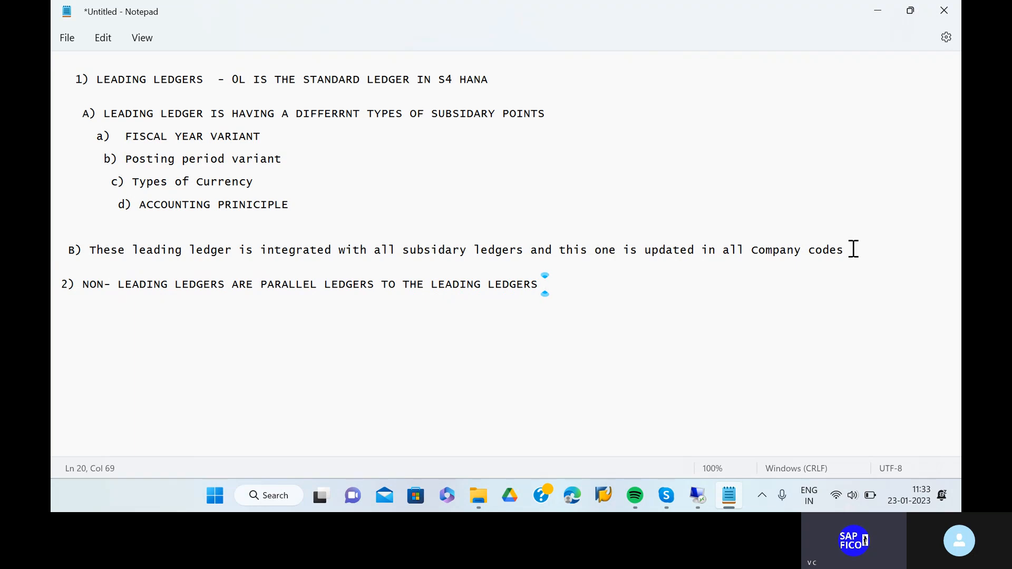
Complete the first line of point 2 with ",THEY CAN BE BASED ON LOCAL ACCOUNTING PRINCIPLES"
type(",")
key("BackSpace")
key("BackSpace")
type(", I")
type("T")
key("BackSpace")
key("BackSpace")
key("BackSpace")
type("THEY CAN BE ")
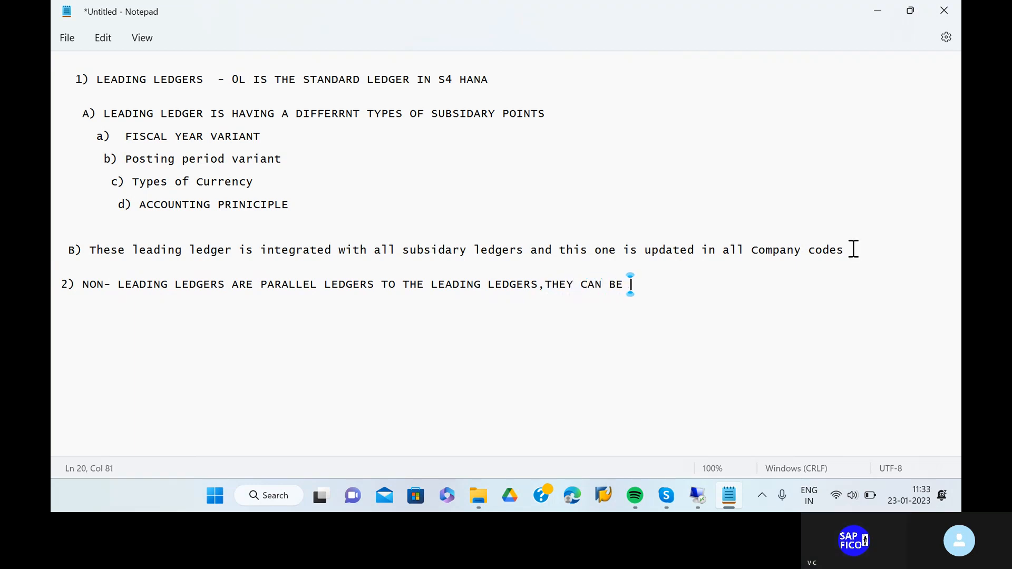
type("LOCAL")
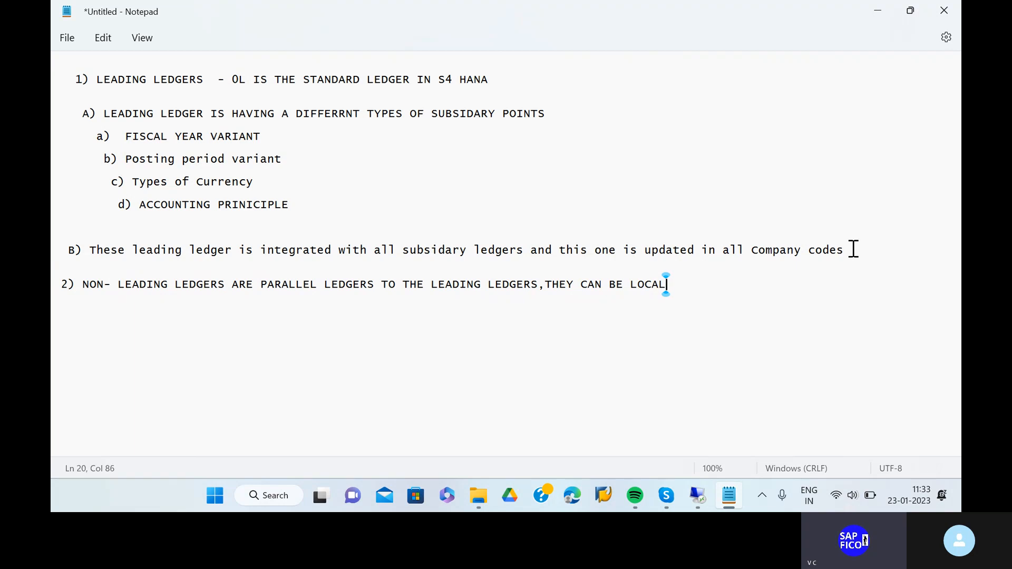
key("BackSpace")
key("BackSpace")
key("BackSpace")
key("BackSpace")
key("BackSpace")
type("BASED")
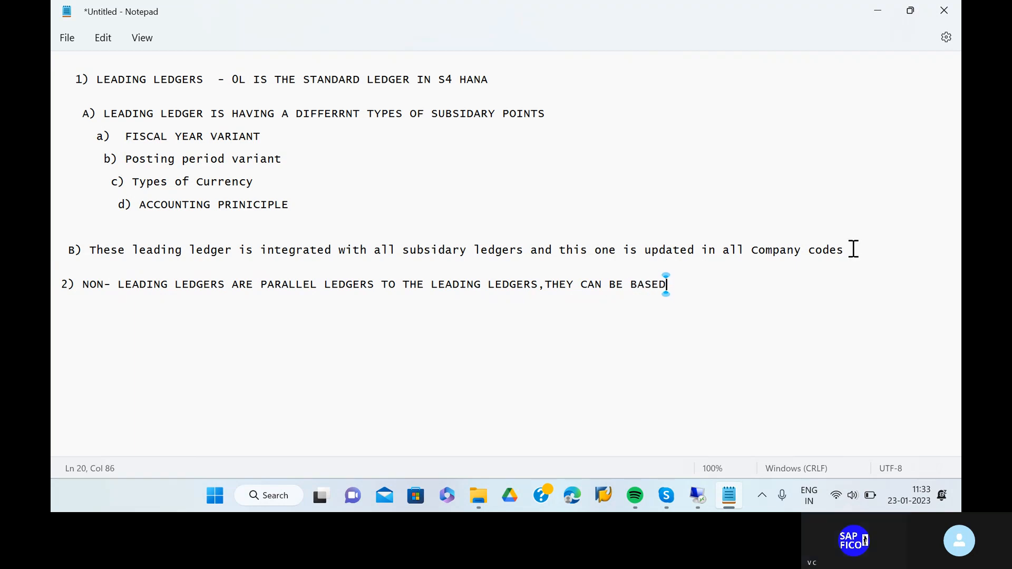
type(" ON LOCAL ACCOUNT")
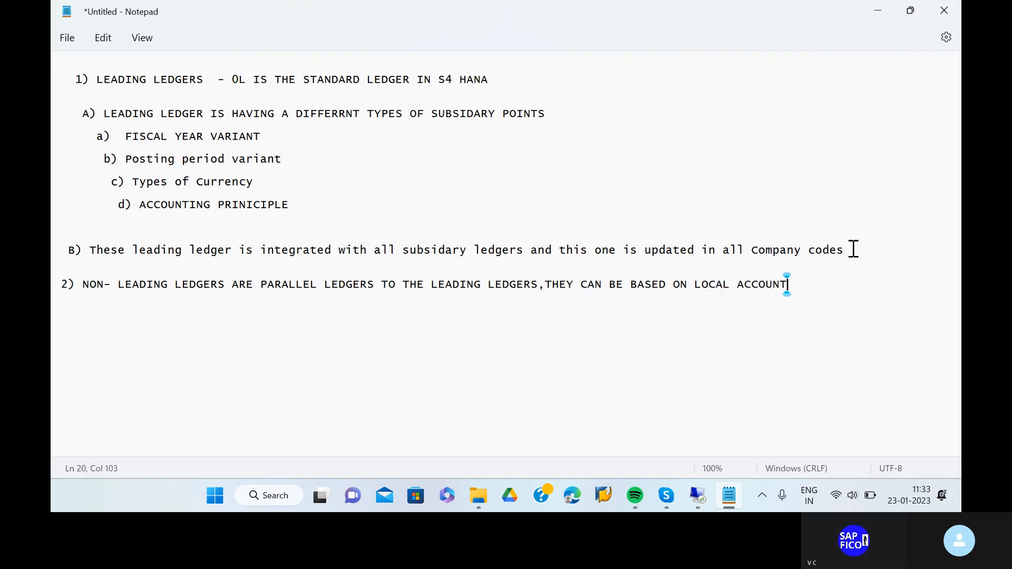
type("ING PRINCIPLES")
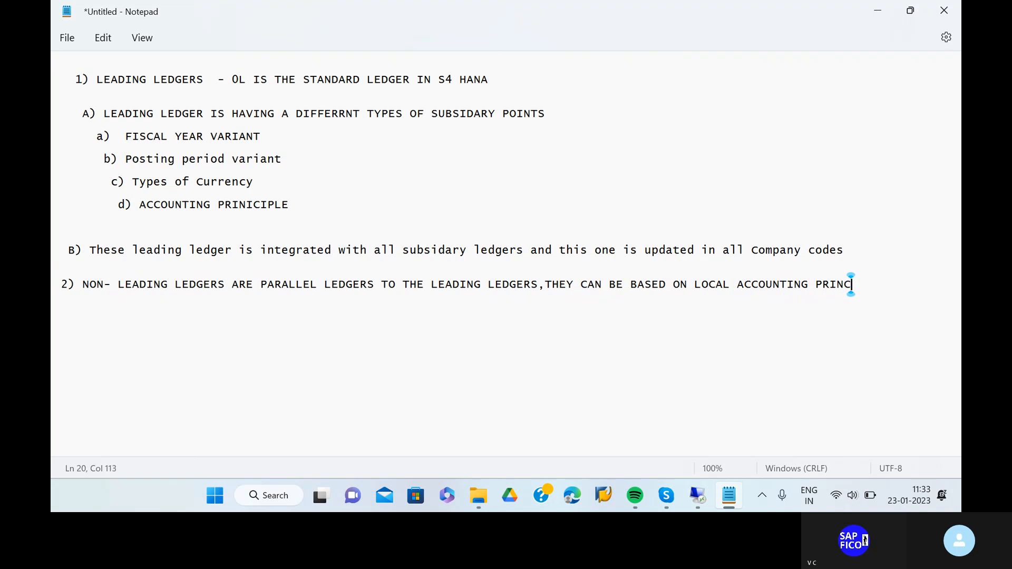
Add an indented line under point 2 reading "THIS NON LEADING LEDGER IS USED TO DO THE PROCESS OF INVOICE"
key("Return")
key("Return")
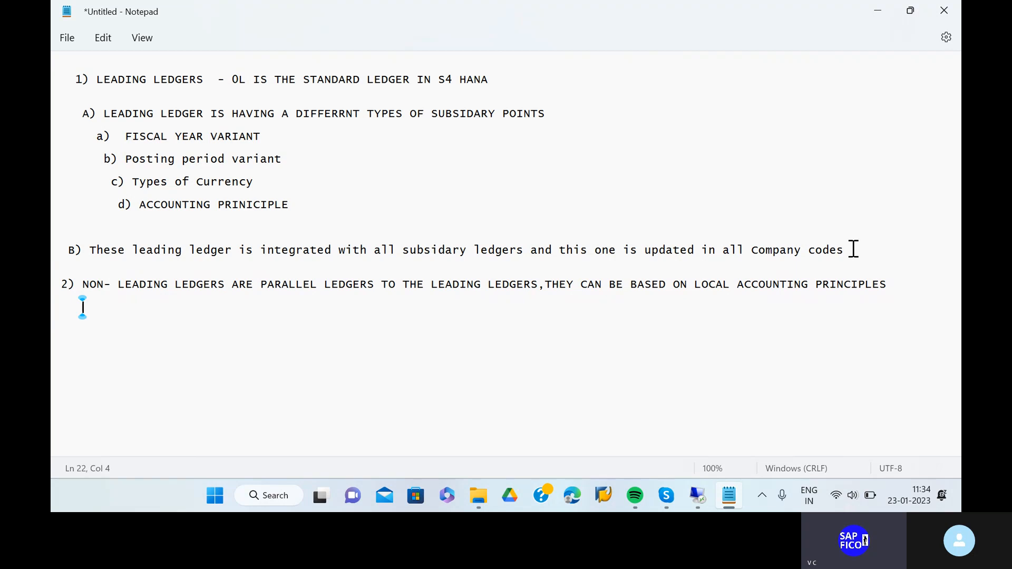
type("THIS NON LEAD")
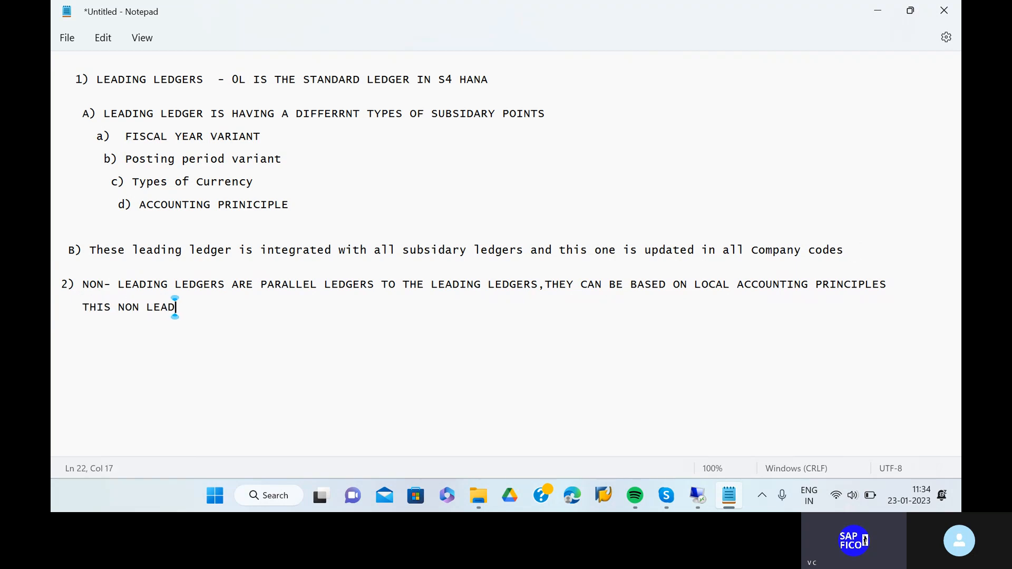
type("ING LEDGERS")
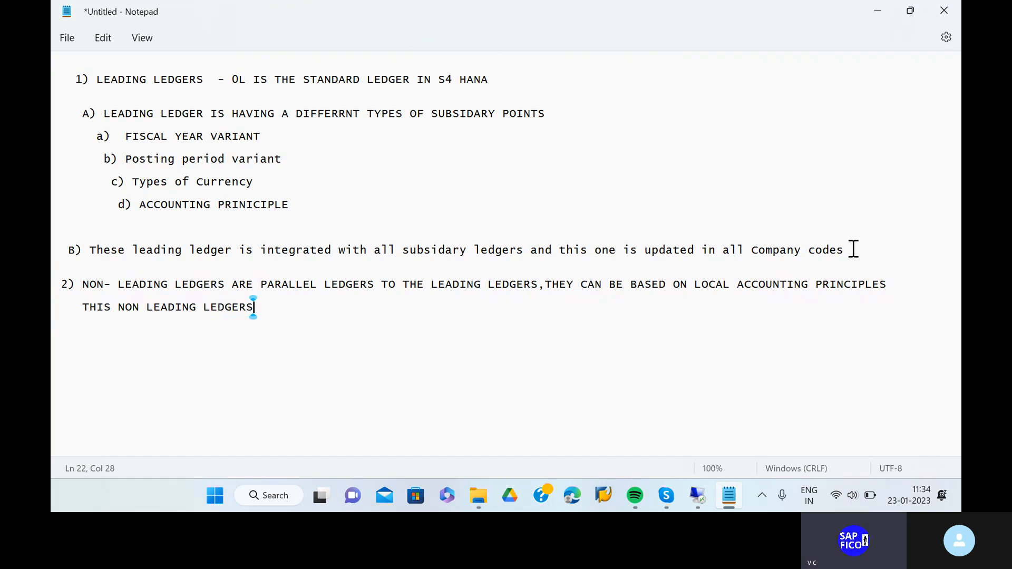
key("BackSpace")
type("IS USED FOR R")
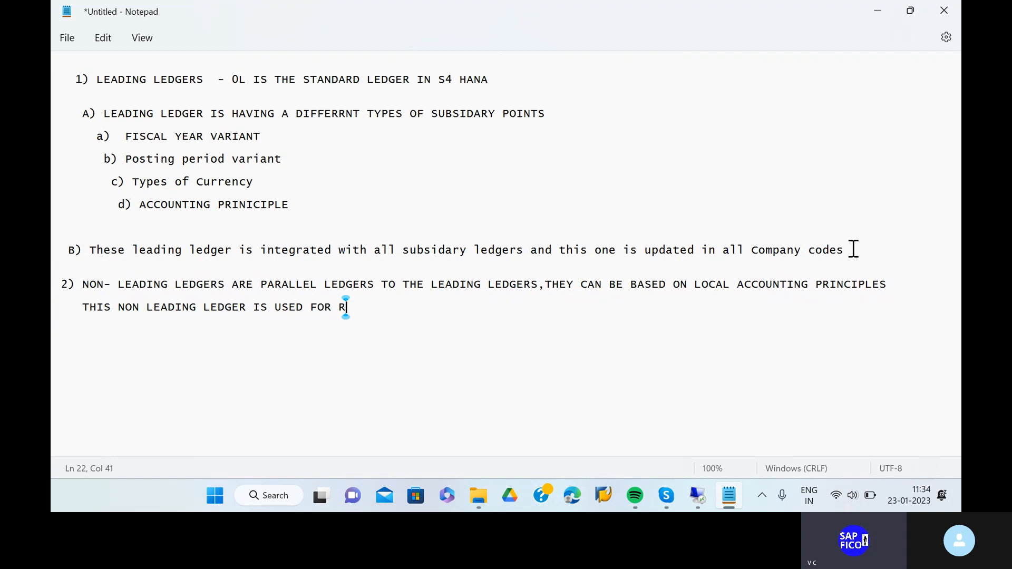
key("BackSpace")
key("BackSpace")
key("BackSpace")
key("BackSpace")
key("BackSpace")
type("TTO")
key("BackSpace")
key("BackSpace")
key("BackSpace")
type("O DO THE PRO")
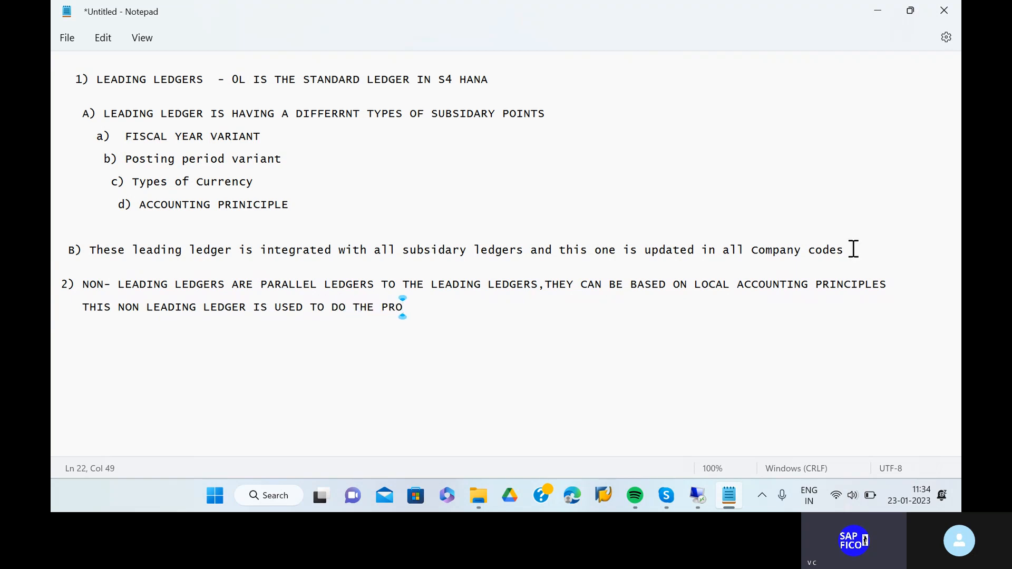
type("CESS OF INVOICE WUT")
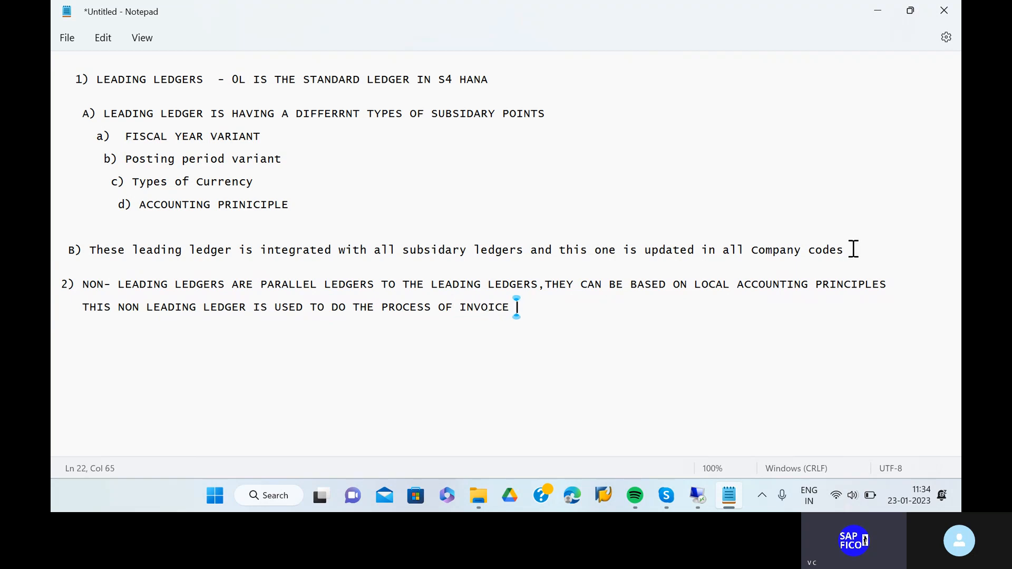
Finish the line about the invoice process with the words "WITH SUB LEDGERS"
key("BackSpace")
key("BackSpace")
type("ITH T")
type("O")
key("BackSpace")
key("BackSpace")
type("SUB LEDGERS")
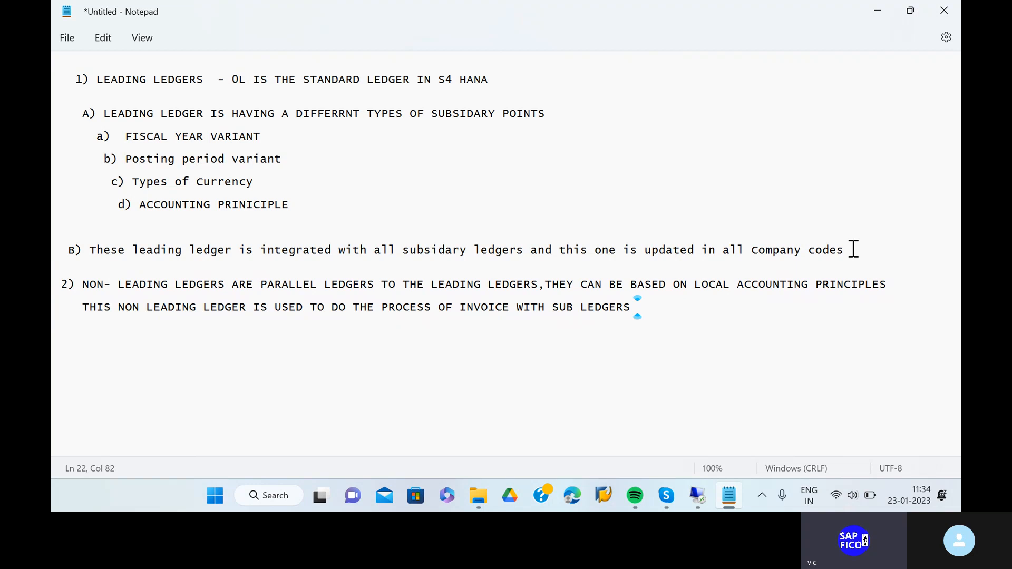
Switch to the SAP session, dismiss the consistency check messages and mark the 0L ledger row
left_click(697, 495)
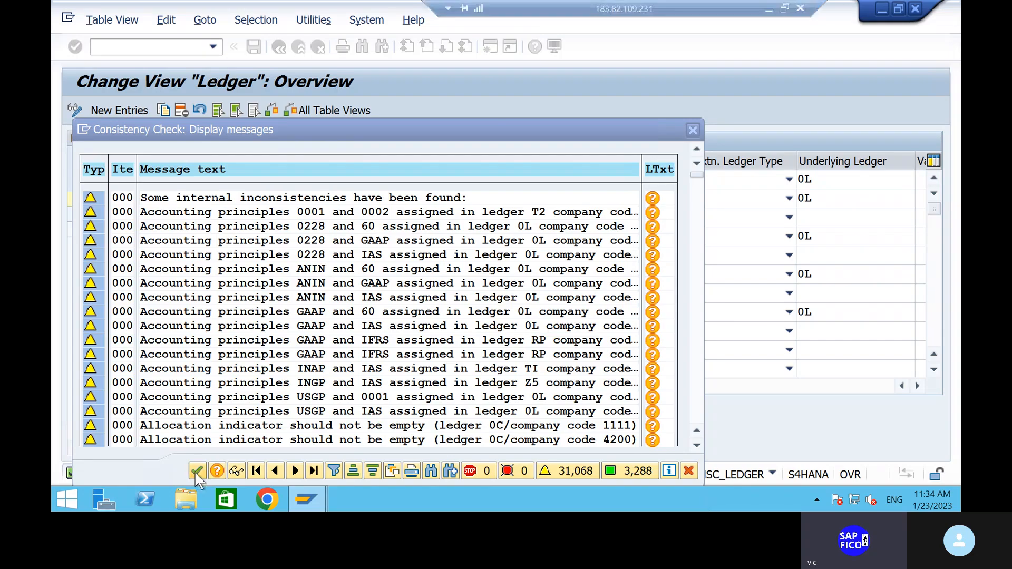
left_click(195, 472)
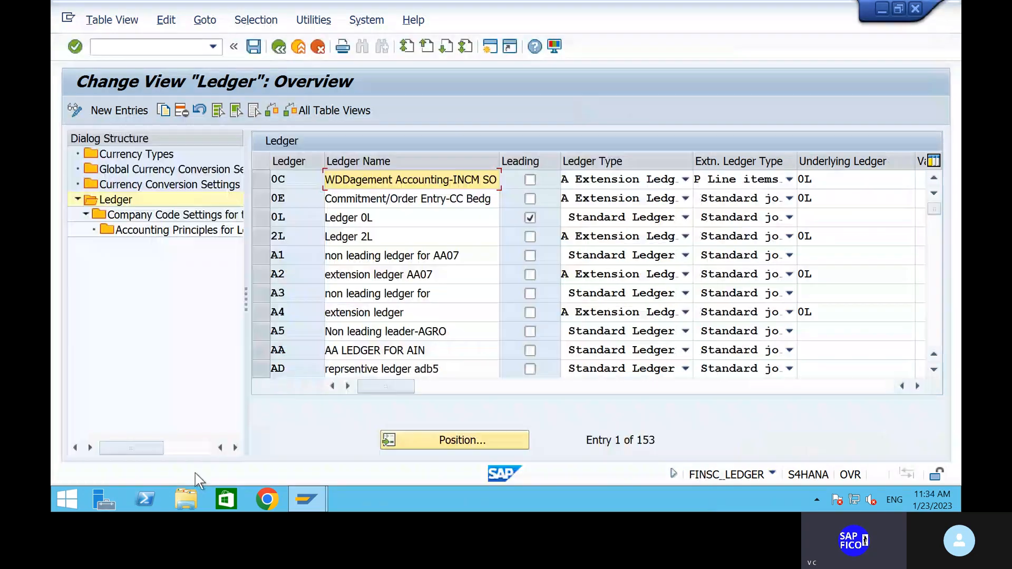
left_click(262, 224)
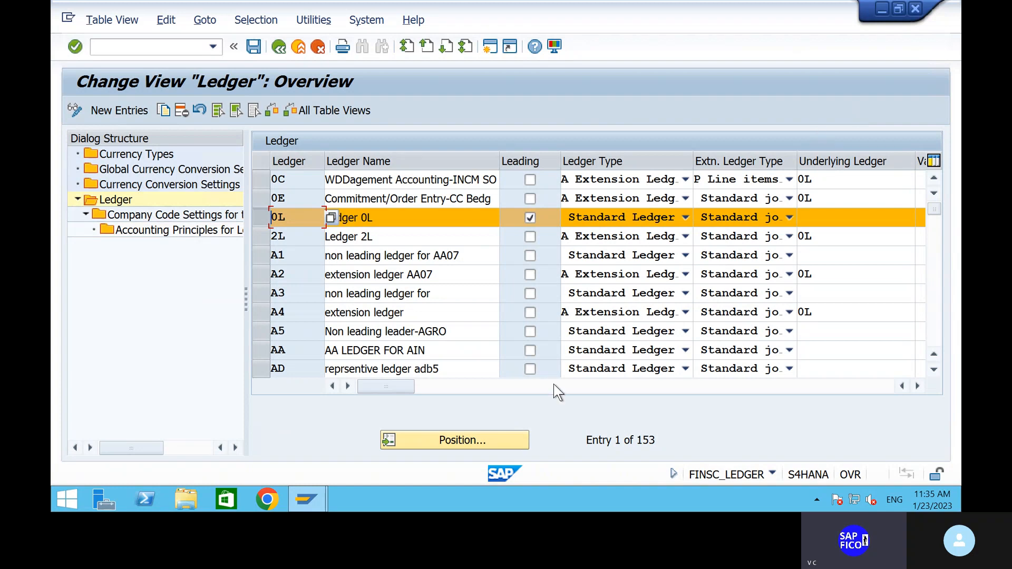
left_click(263, 218)
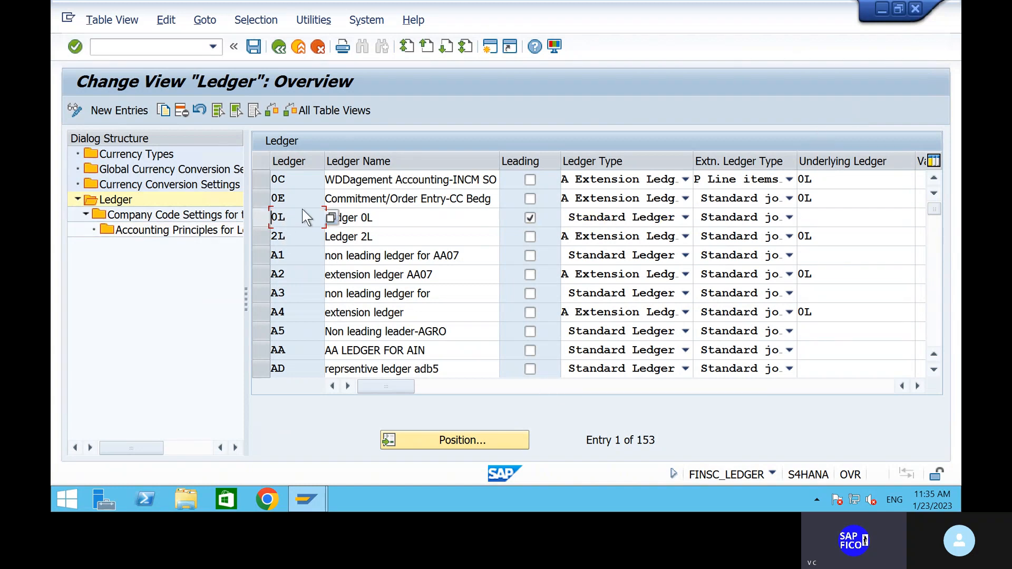
left_click(484, 218)
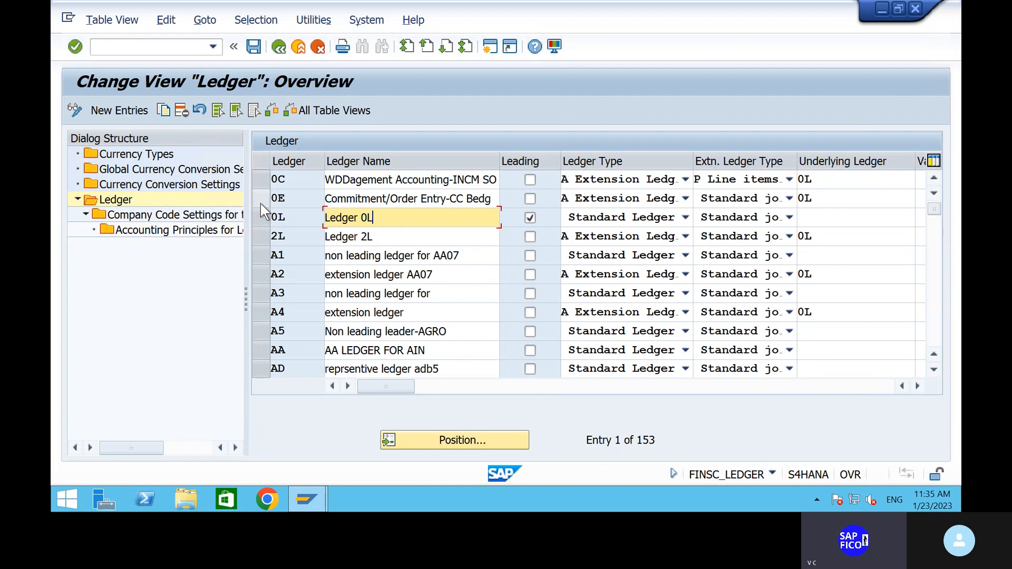
left_click(259, 216)
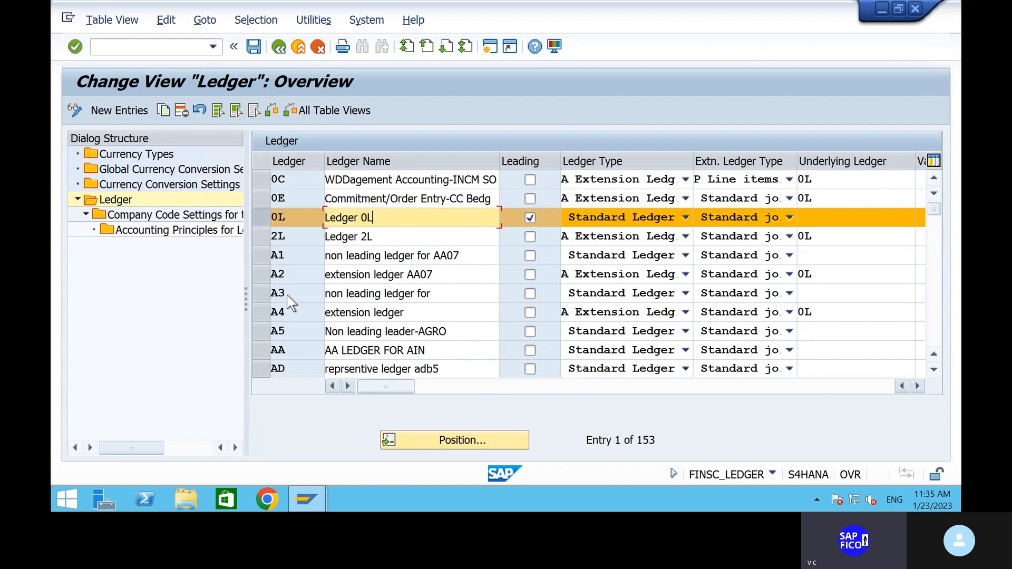
Mark non-leading ledger A1 alongside 0L and compare their ledger type, underlying ledger, valuation view and accounting principle settings
left_click(260, 258)
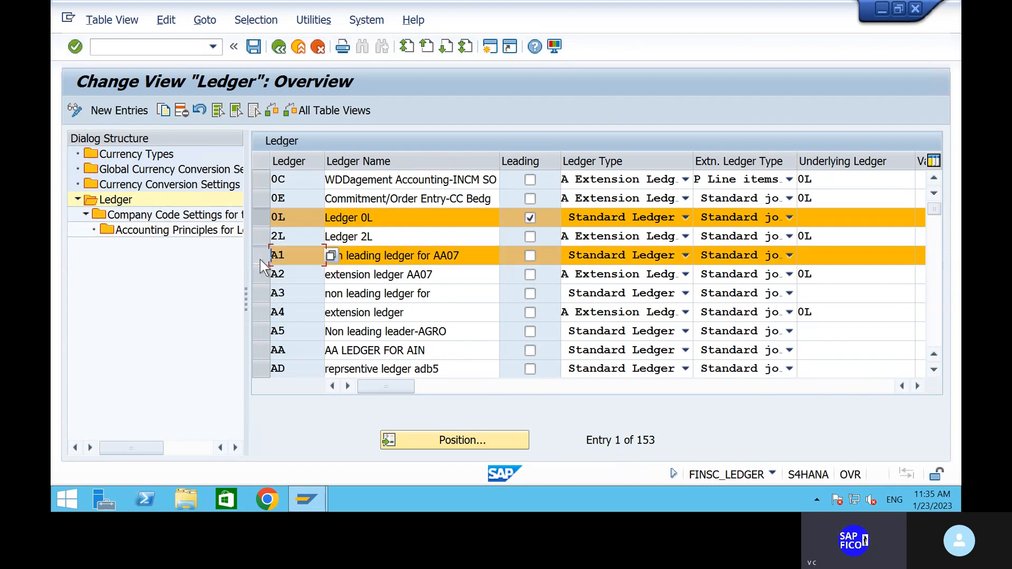
left_click(475, 262)
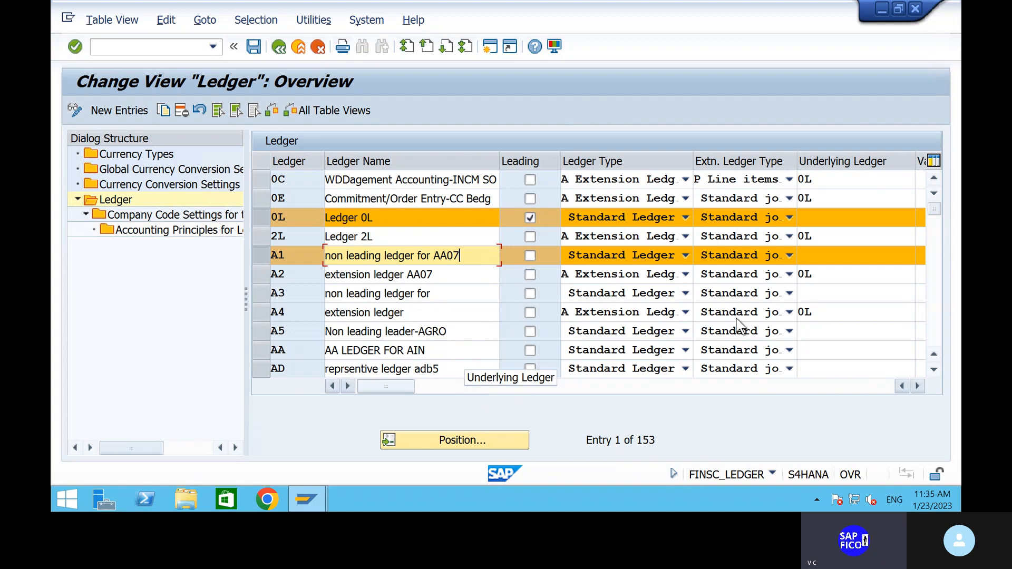
left_click(817, 255)
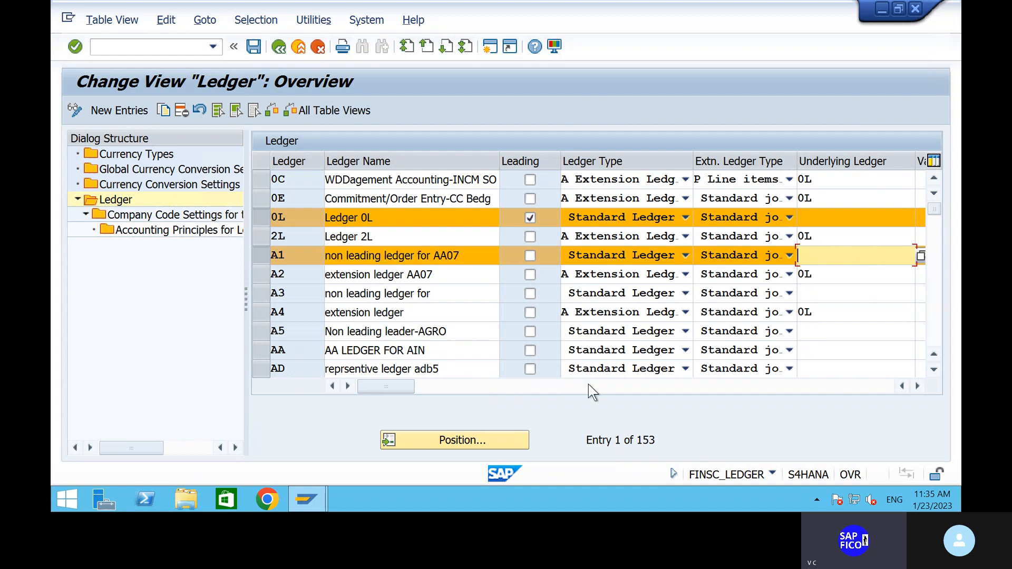
left_click(425, 389)
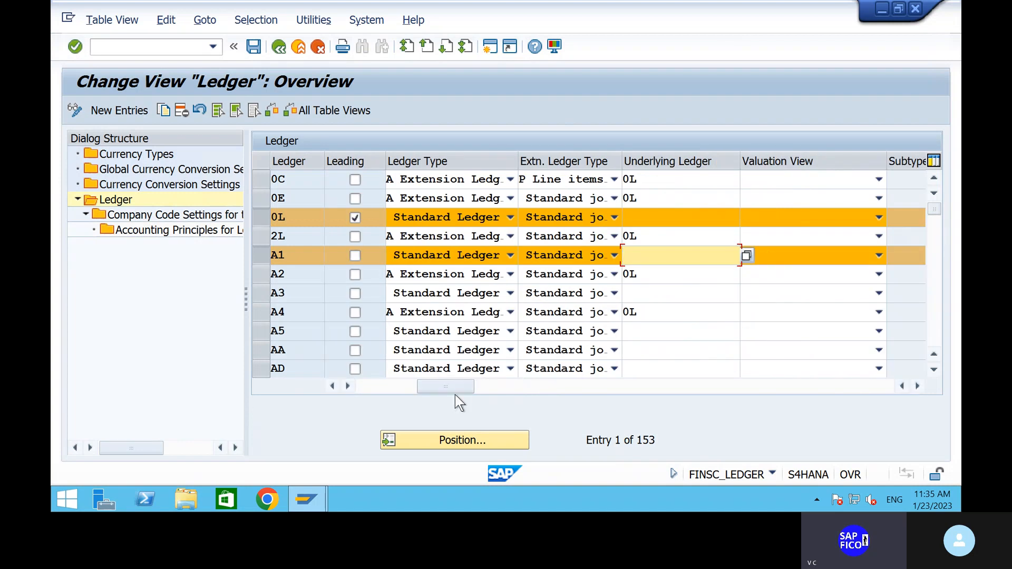
left_click(494, 387)
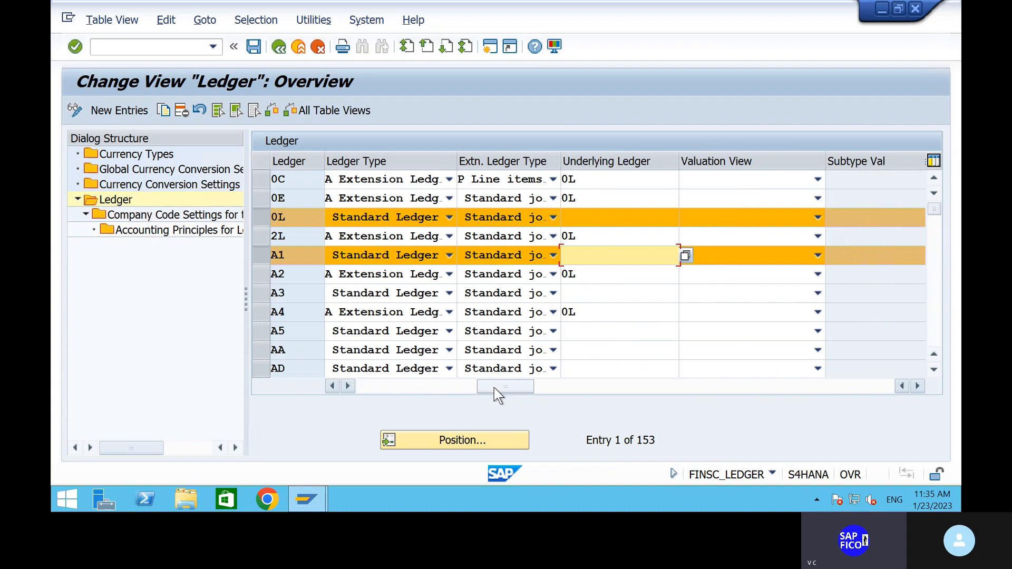
left_click(545, 390)
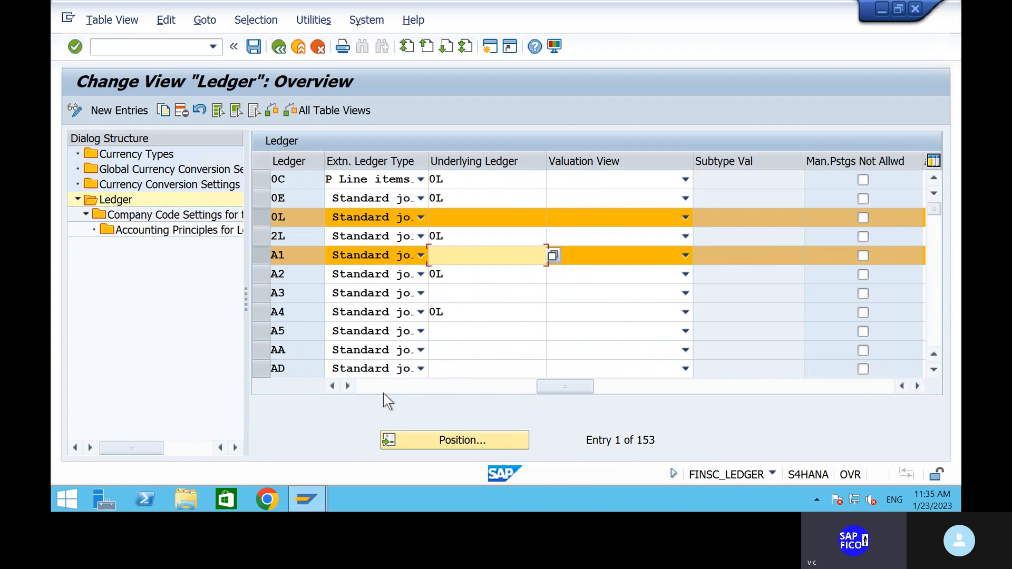
left_click(368, 387)
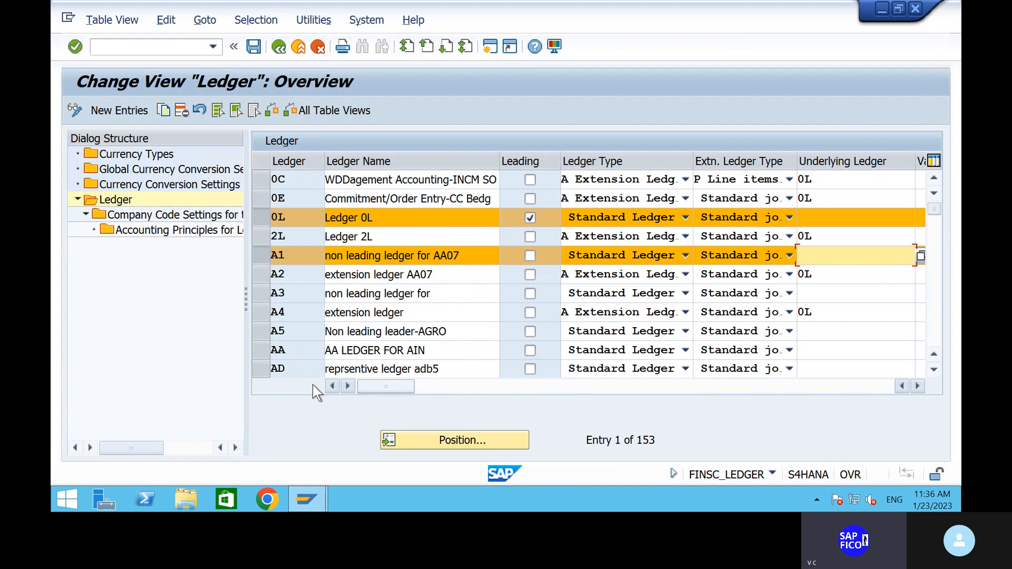
left_click(530, 386)
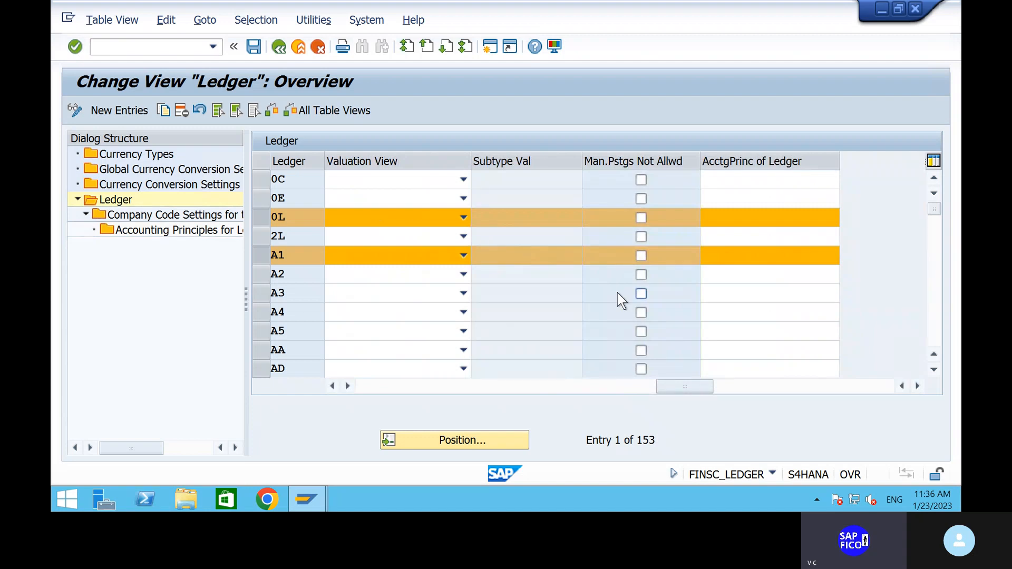
Clear the selection of ledgers 0L and A1 and start new entries in the ledger overview
left_click(264, 257)
left_click(261, 214)
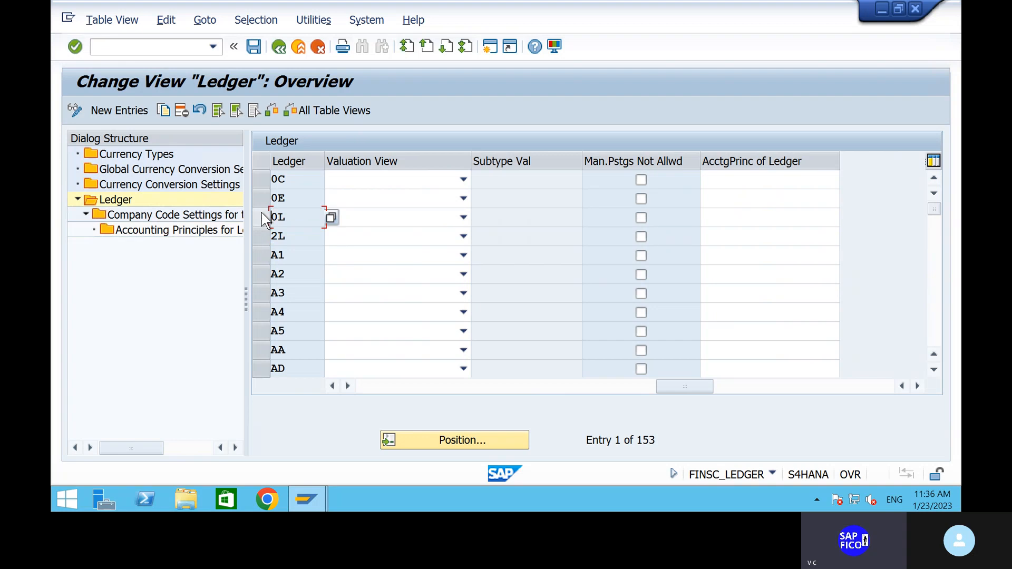
left_click(383, 389)
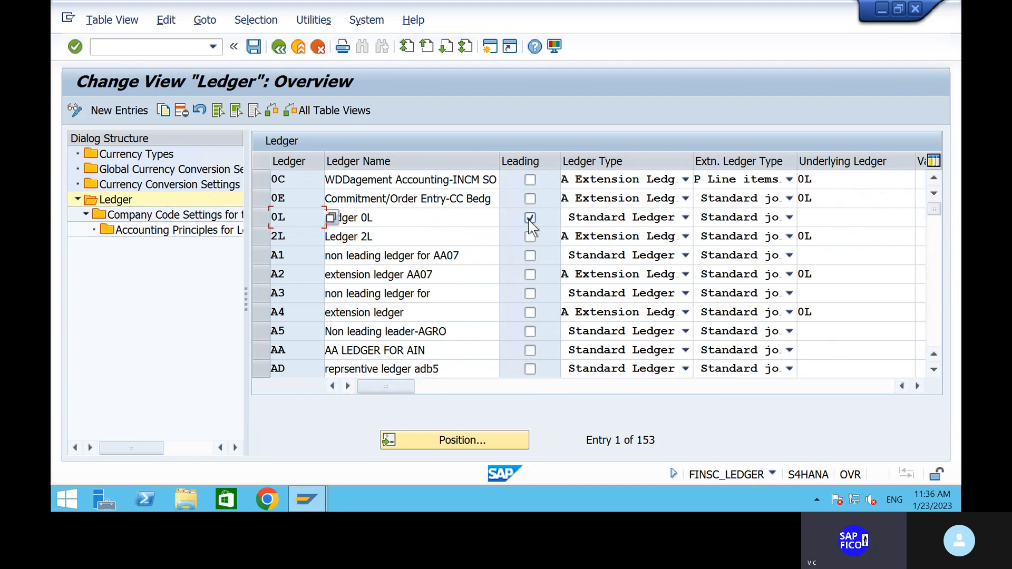
left_click(484, 226)
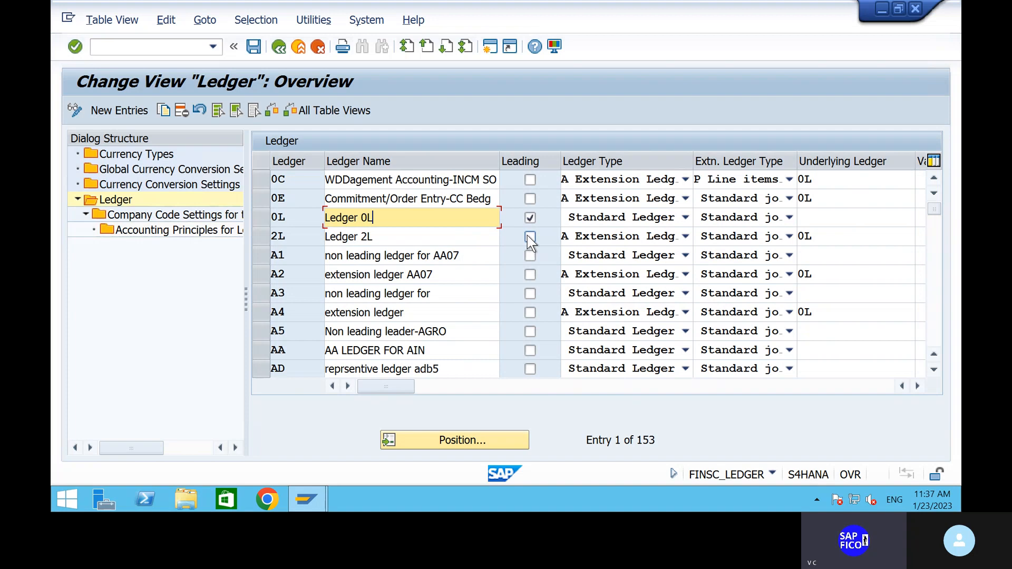
left_click(113, 110)
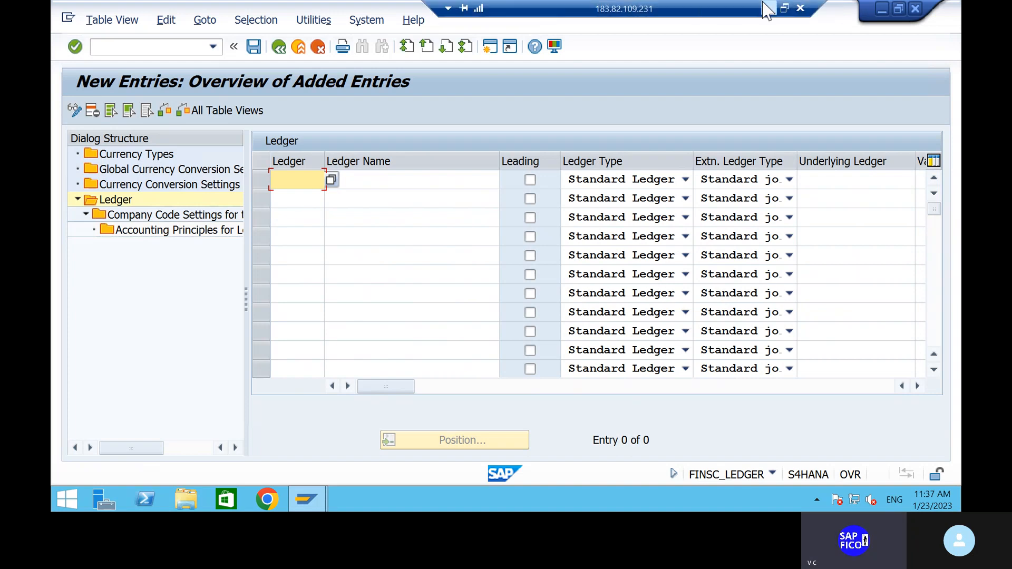
Return to the Notepad notes and add the heading "LEDGER CONFIGURATIONS" below point 2, separated by a blank line
left_click(767, 9)
left_click(668, 322)
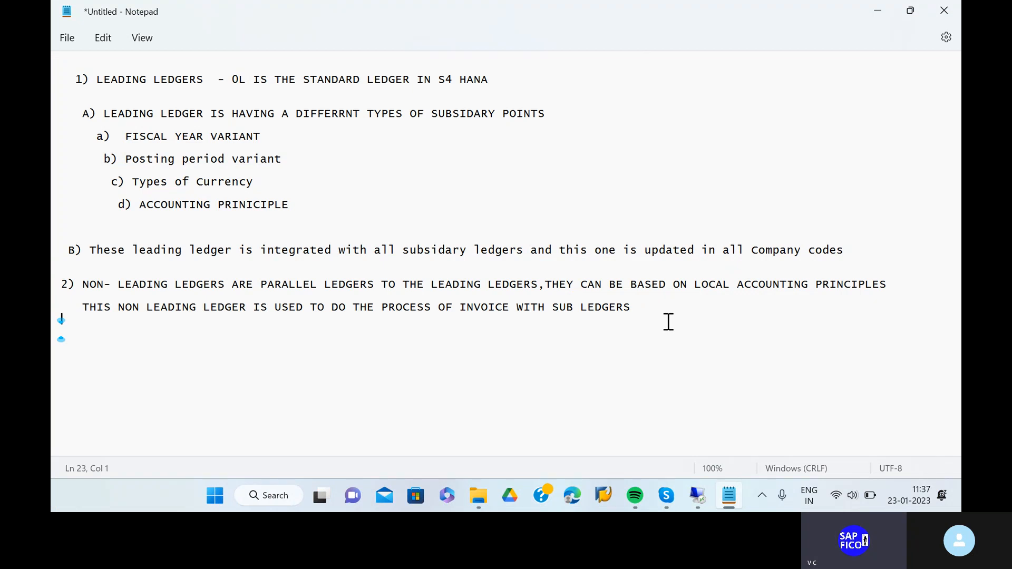
key("Return")
key("Return")
type("LEDGER CONFI")
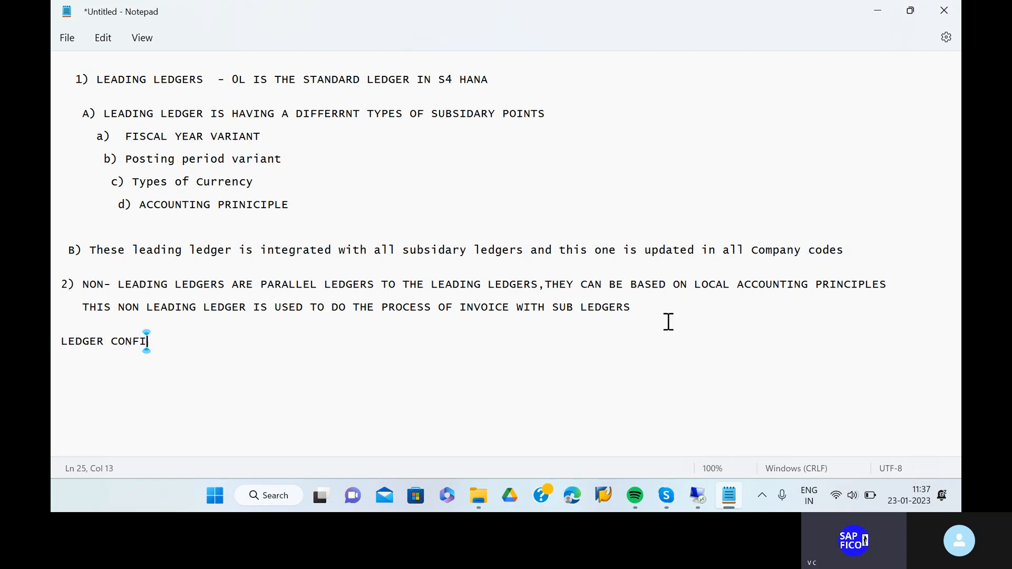
type("GURATIONS")
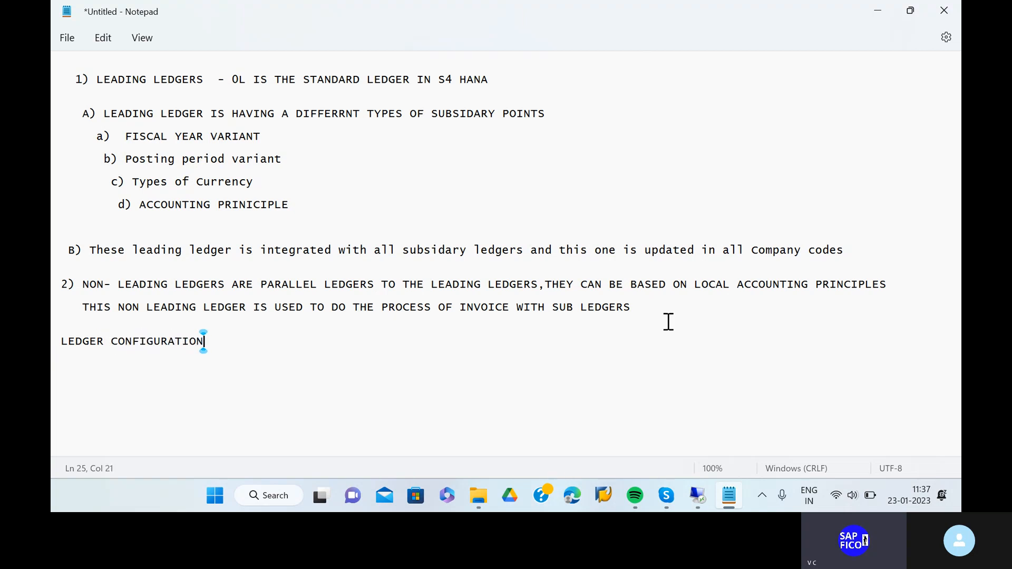
Add the indented item "1) DEFINE LEADING LEDGER" under the LEDGER CONFIGURATIONS heading
key("Return")
key("Return")
type("D")
key("BackSpace")
type("1) DEF")
type("INE")
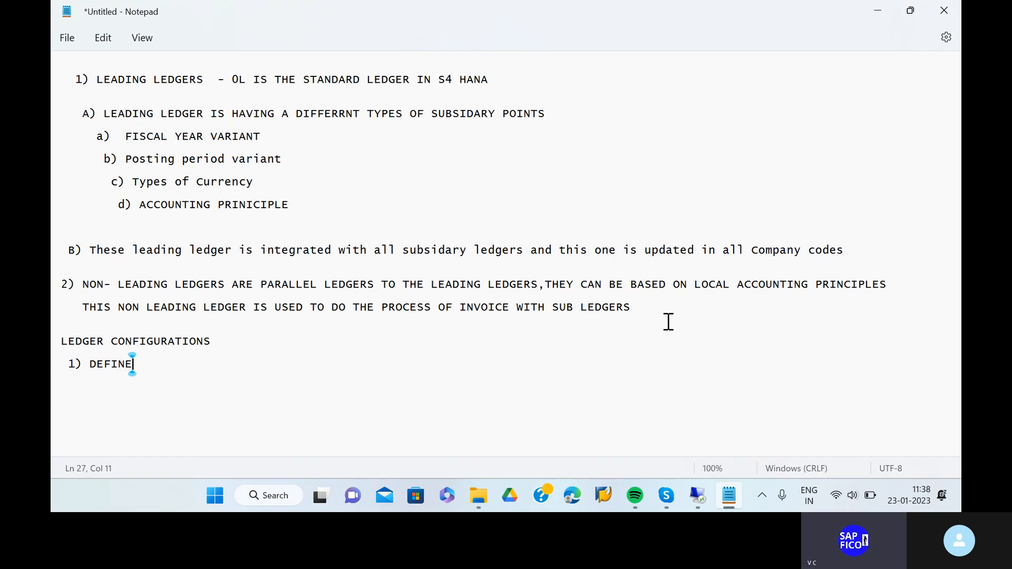
type(" LEADING LEDGER")
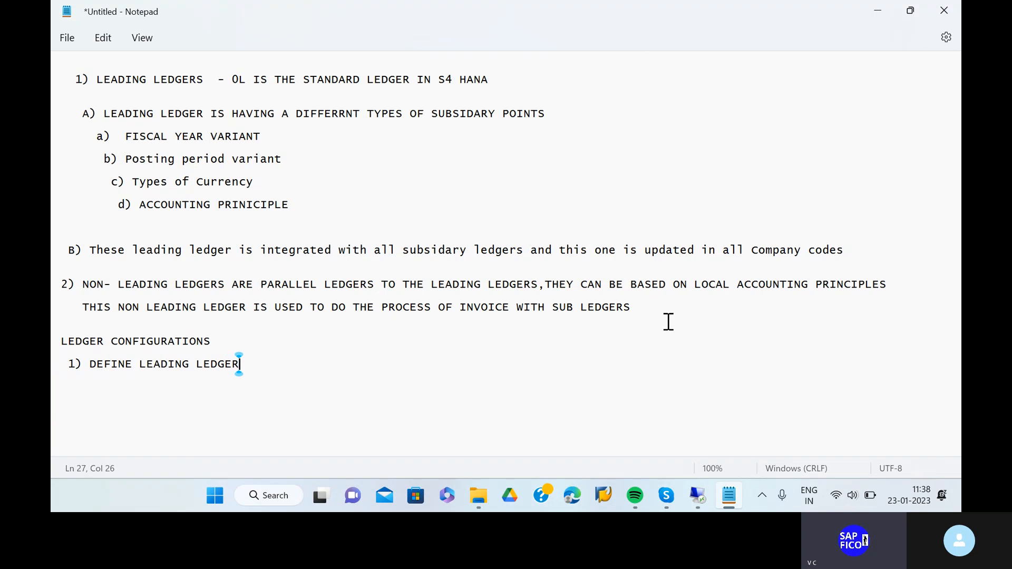
key("Return")
Switch back to the SAP session and enter PL as the ledger code in the first new entry row
left_click(710, 495)
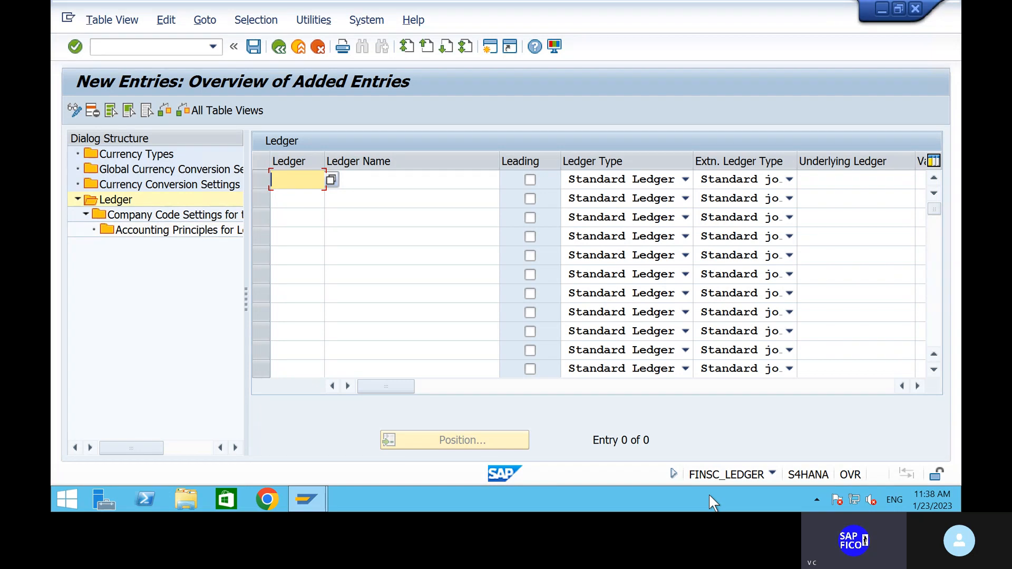
type("P")
key("BackSpace")
type("PA")
key("BackSpace")
type("L")
Name ledger PL "LEADING LEDGER FOR SHIP" and flag it as leading
left_click(400, 179)
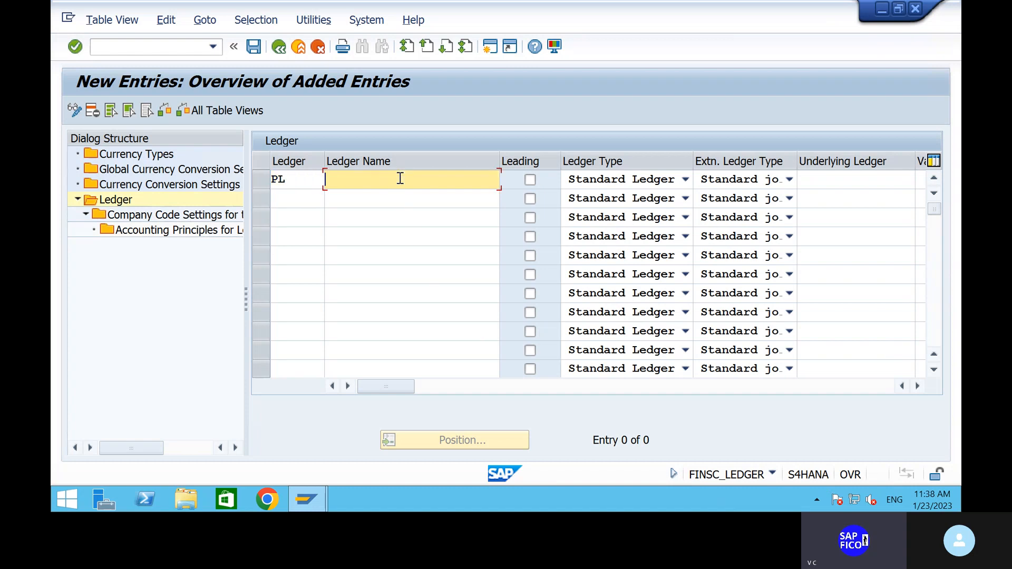
type("LEADING LEDGER FOR SHI")
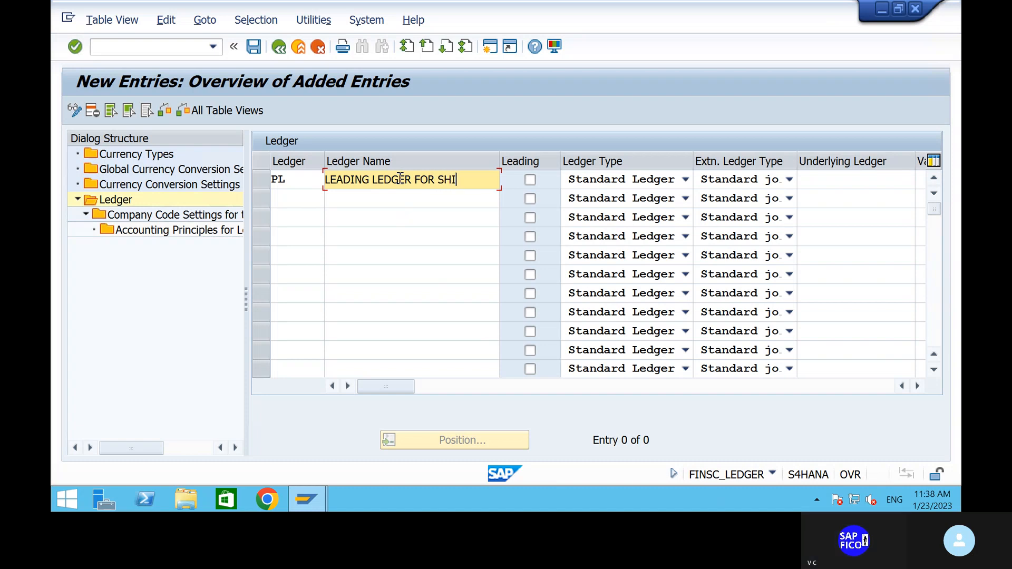
type("P")
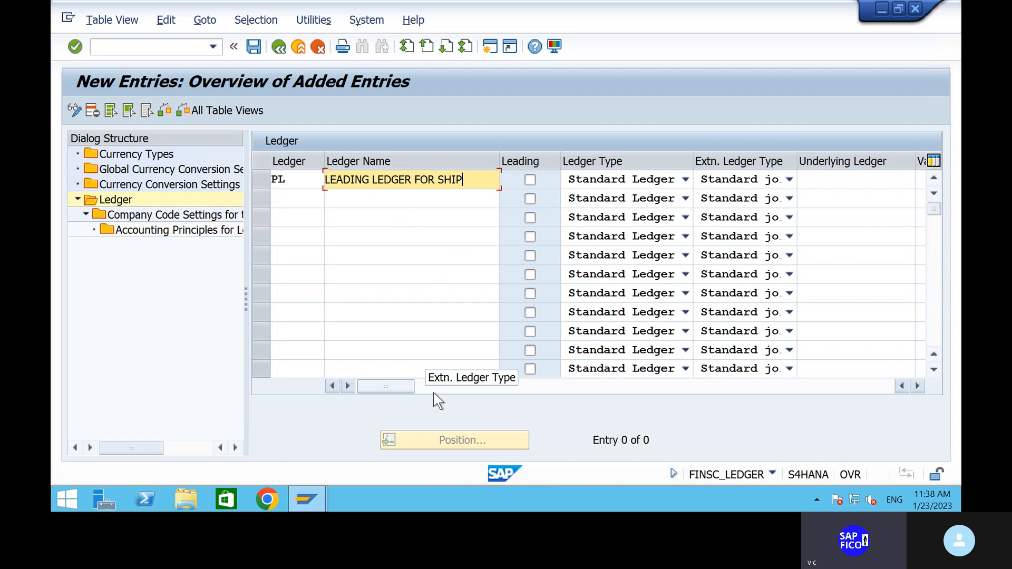
left_click(535, 177)
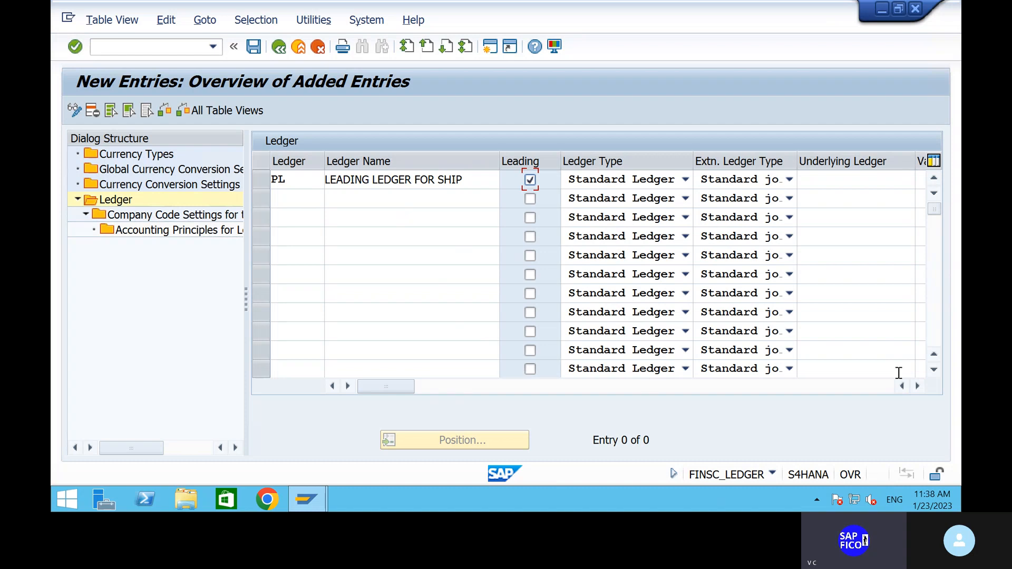
Look up the accounting principles available for ledger PL in the value list, leaving the assignment open
left_click(793, 391)
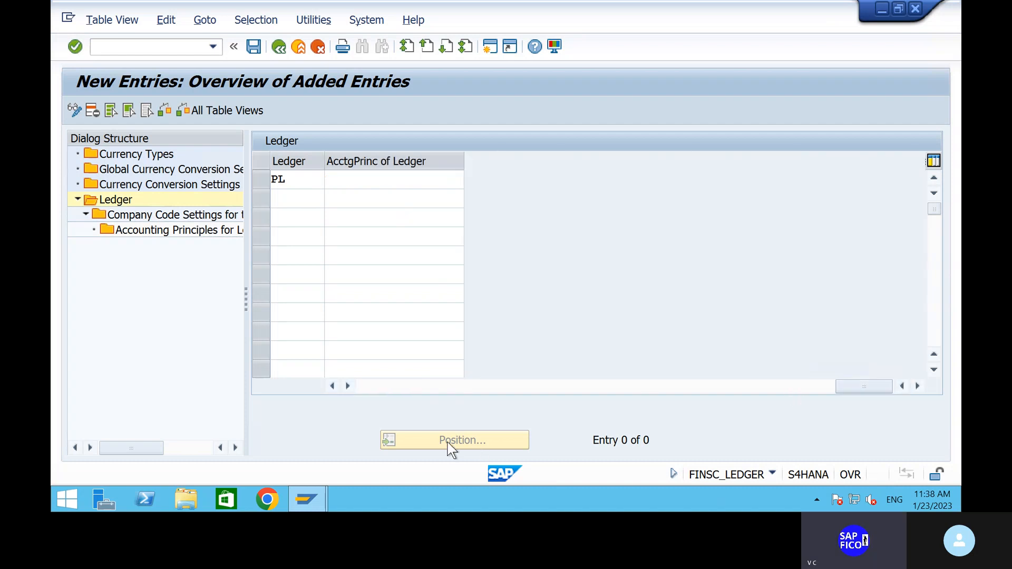
left_click(374, 388)
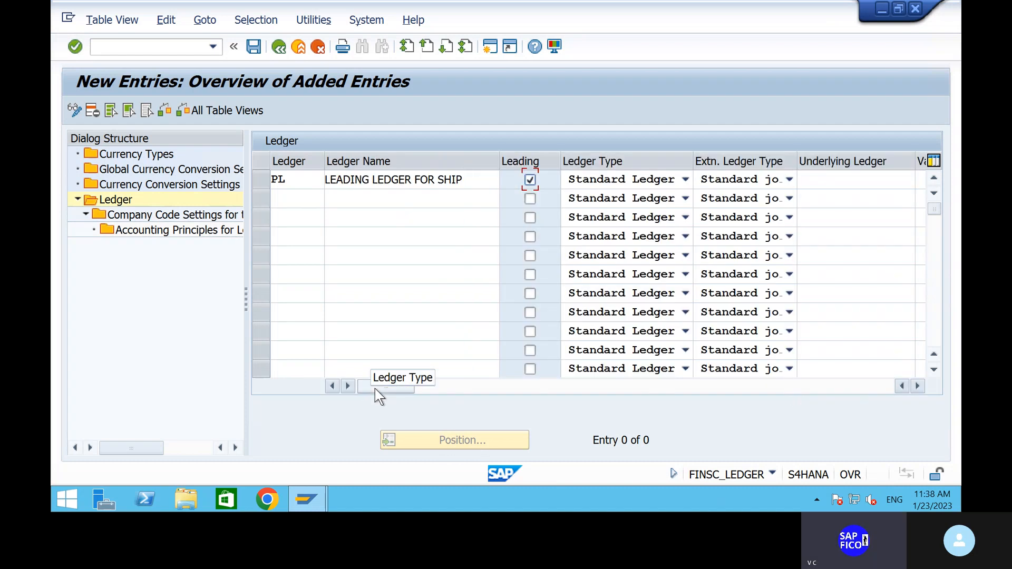
left_click(450, 387)
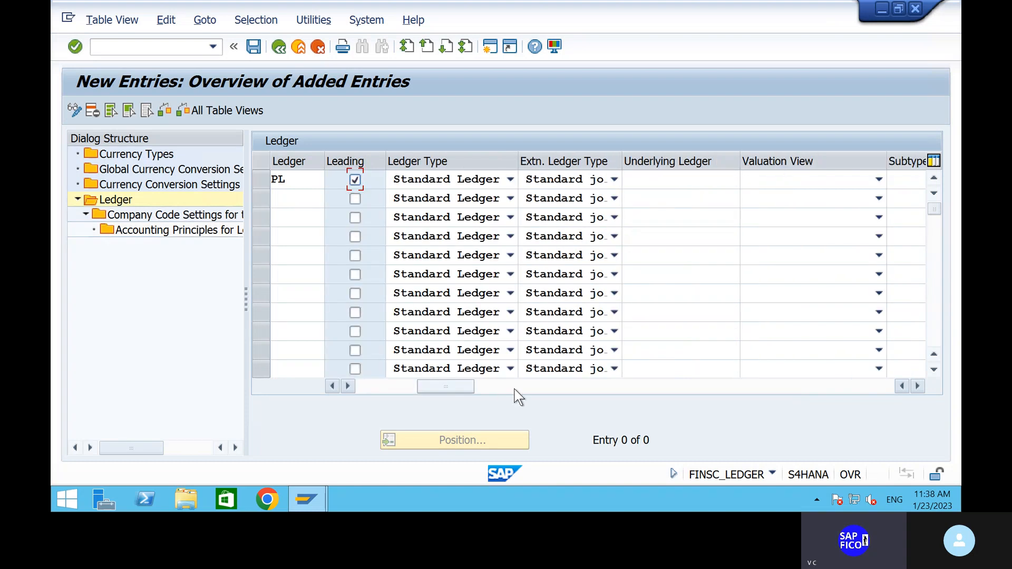
left_click(869, 392)
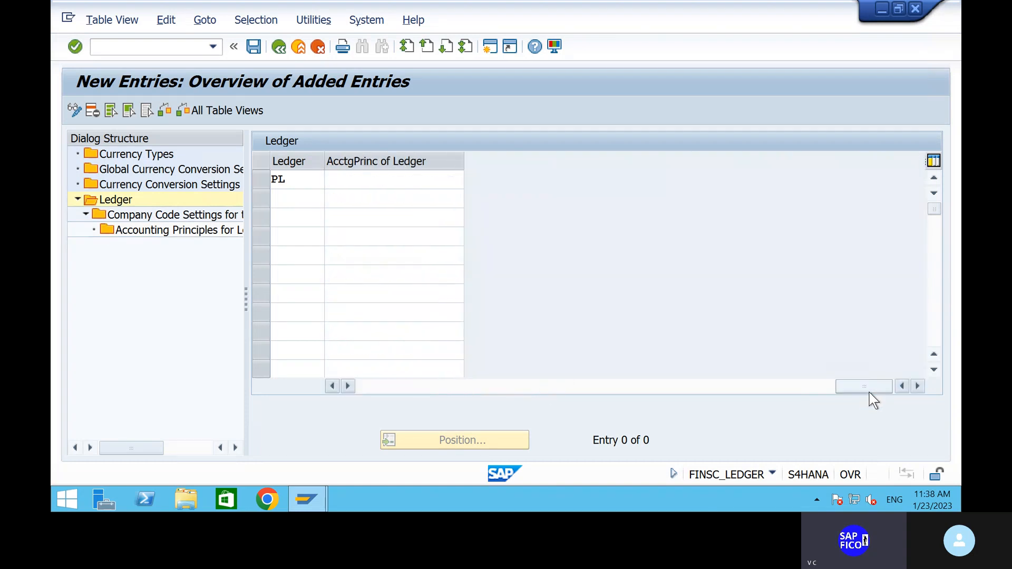
left_click(423, 181)
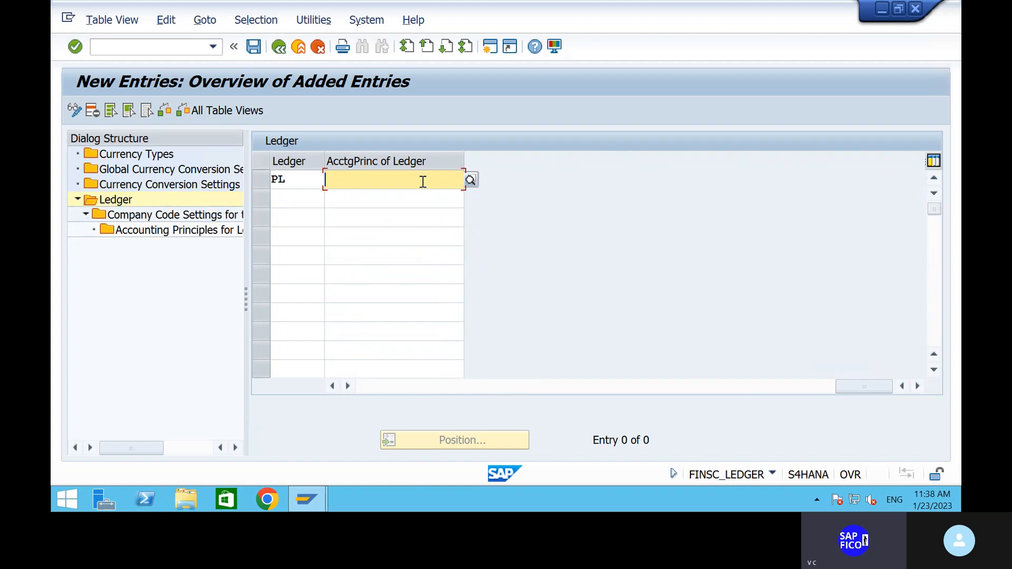
left_click(470, 180)
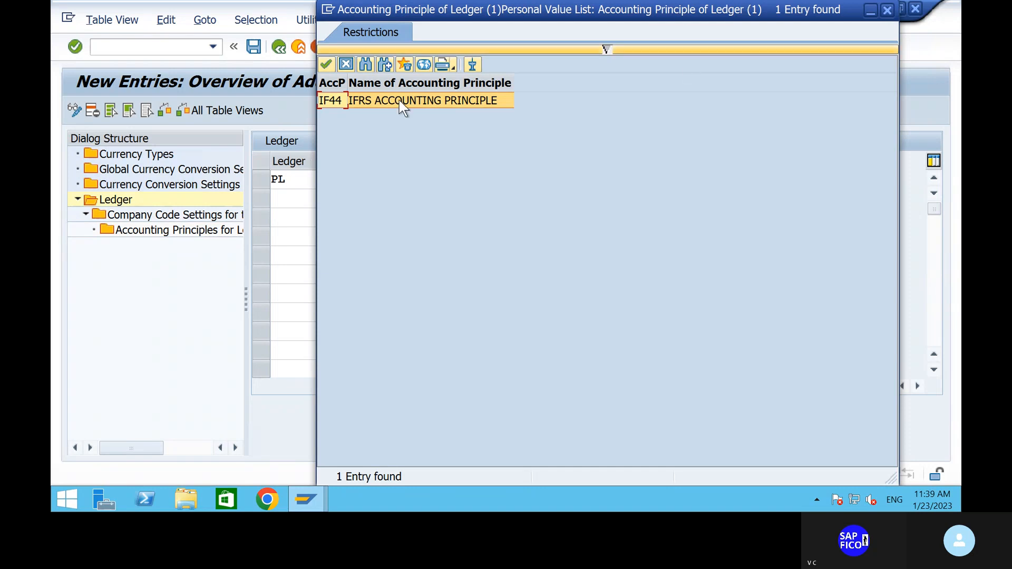
left_click(198, 259)
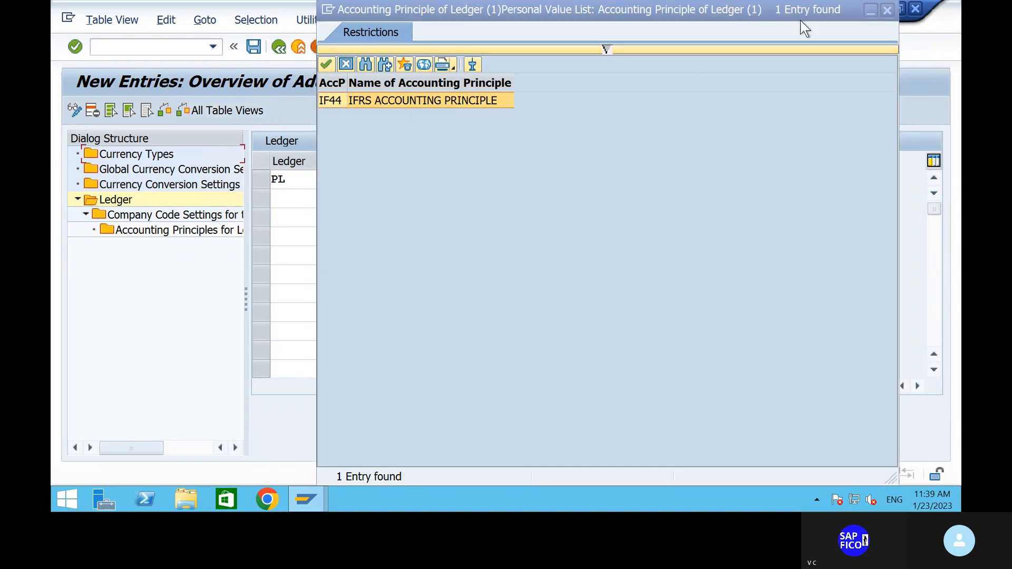
left_click(872, 8)
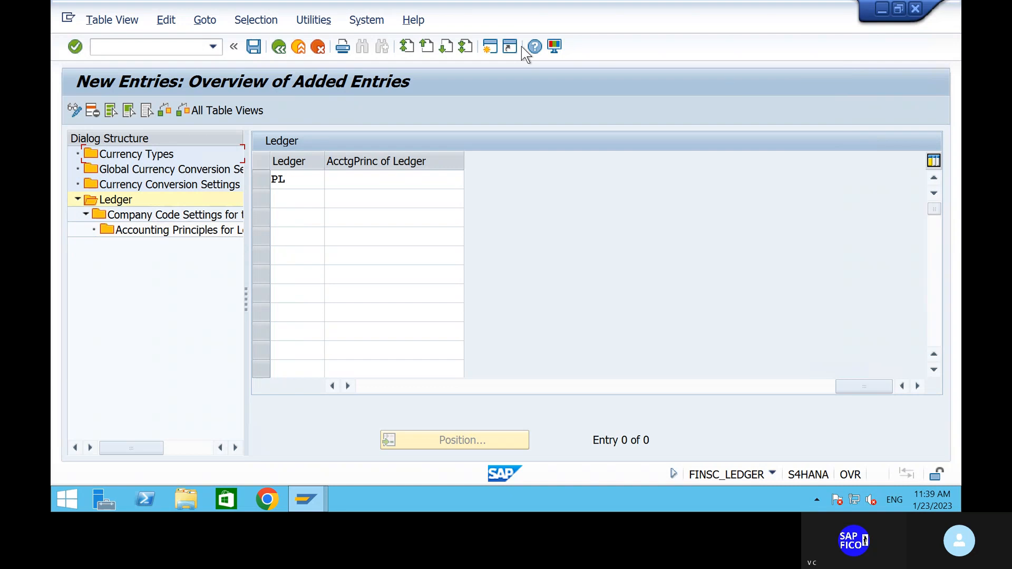
mouse_move(691, 7)
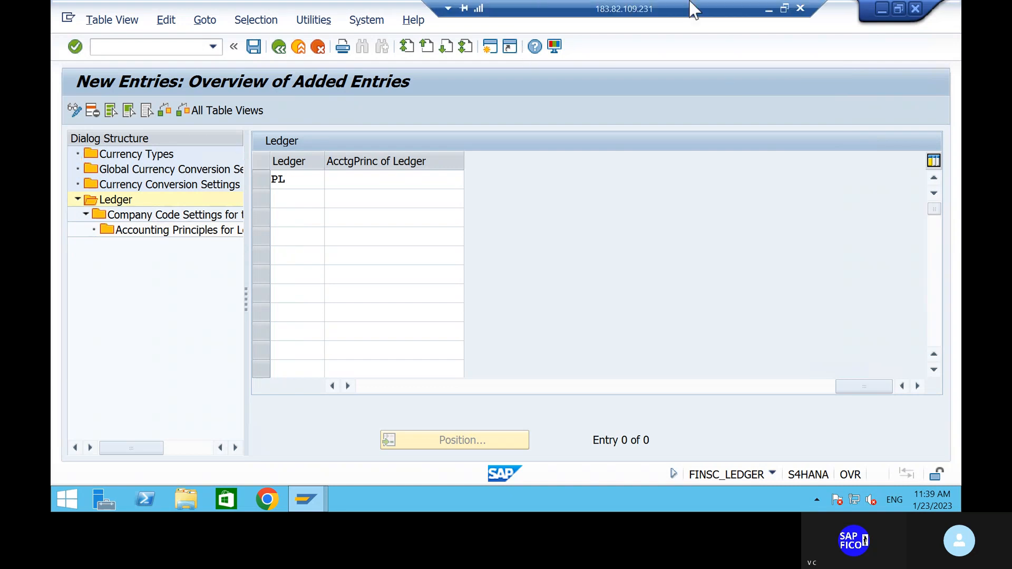
left_click(769, 5)
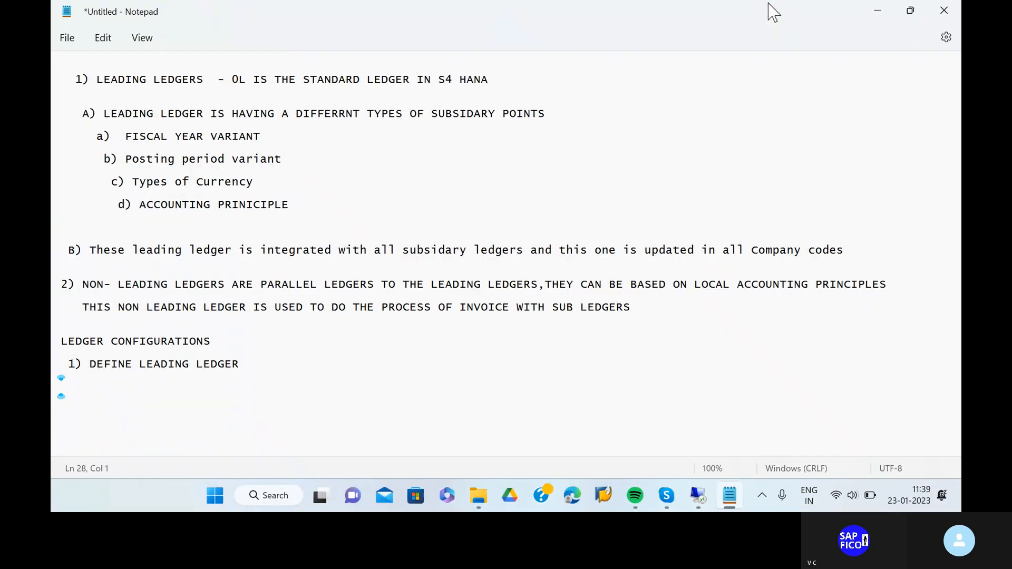
left_click(672, 499)
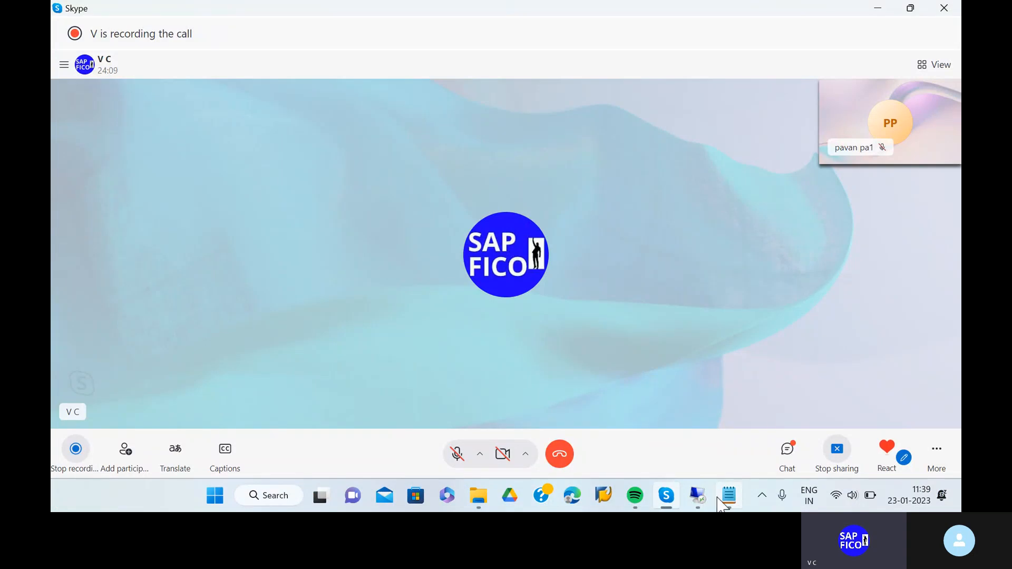
left_click(698, 498)
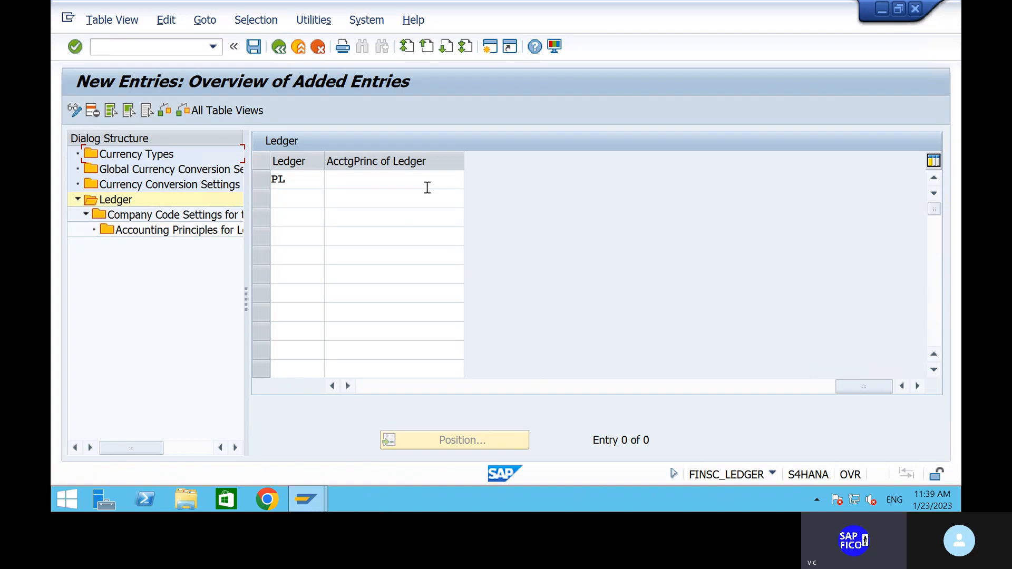
Assign accounting principle IF44, IFRS ACCOUNTING PRINCIPLE, to ledger PL
left_click(427, 187)
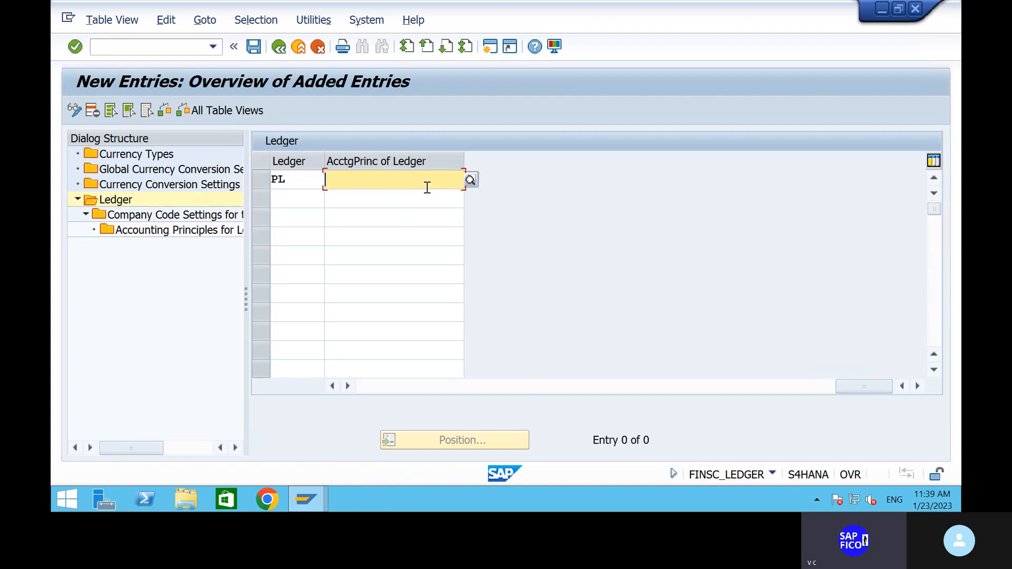
left_click(472, 180)
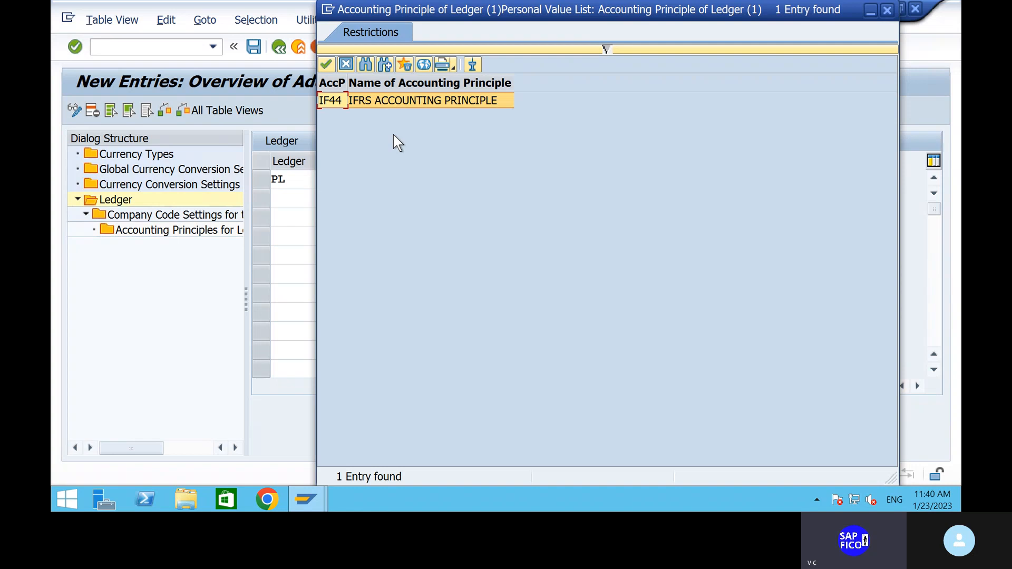
double_click(393, 100)
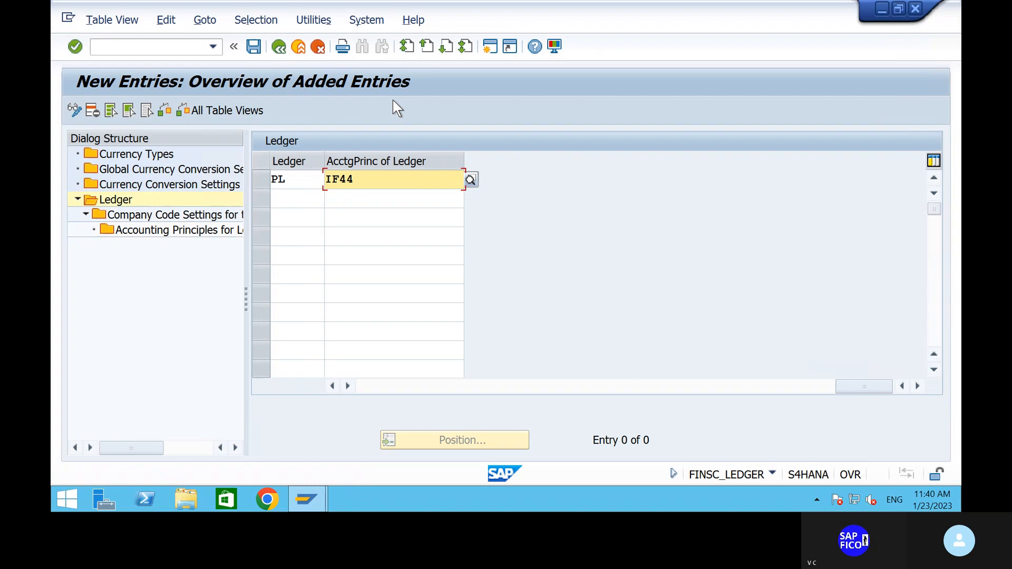
key("alt+Tab")
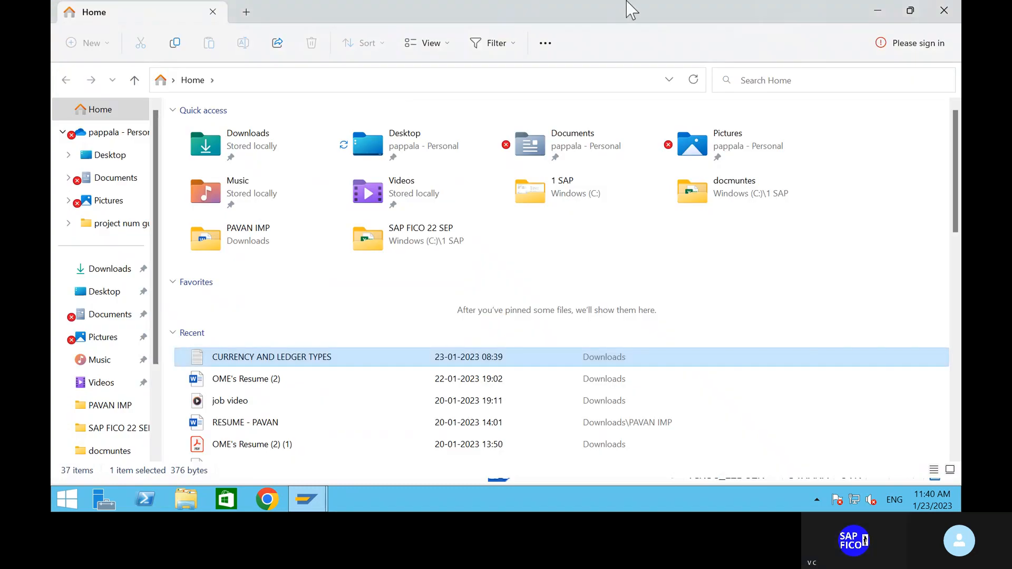
left_click(316, 495)
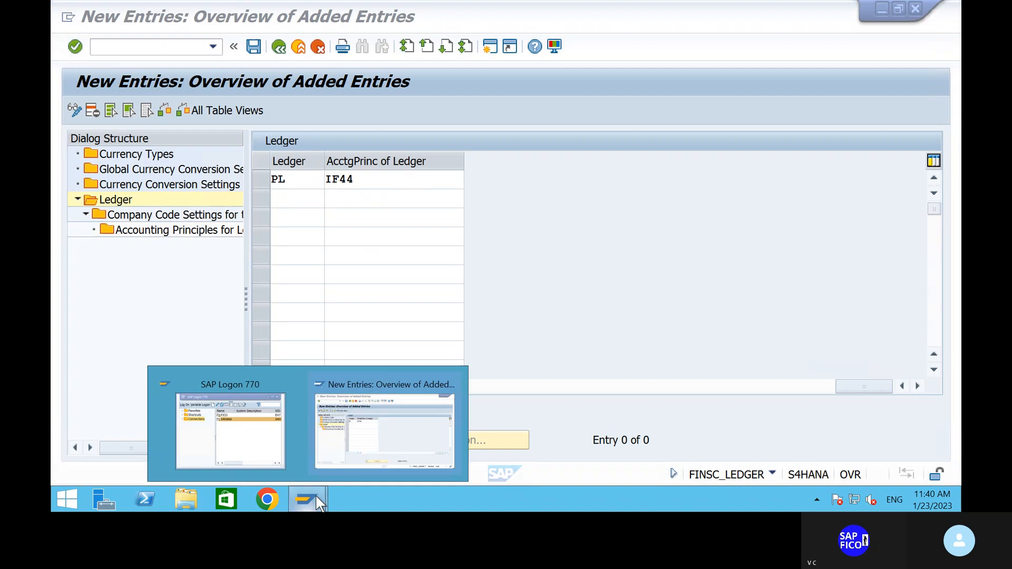
left_click(377, 180)
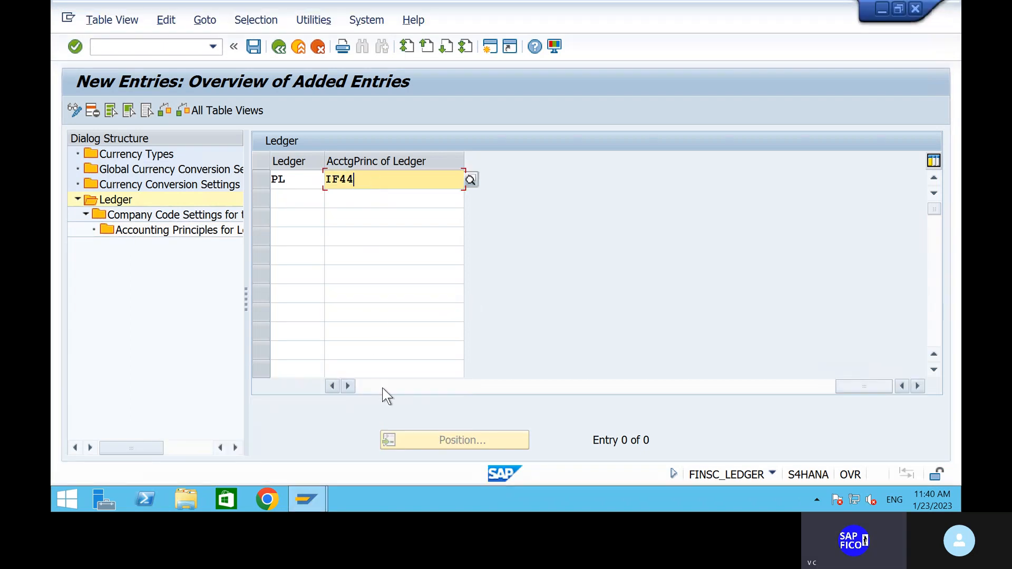
Validate the new PL ledger entry, dismiss the consistency check messages and save the entry
key("Return")
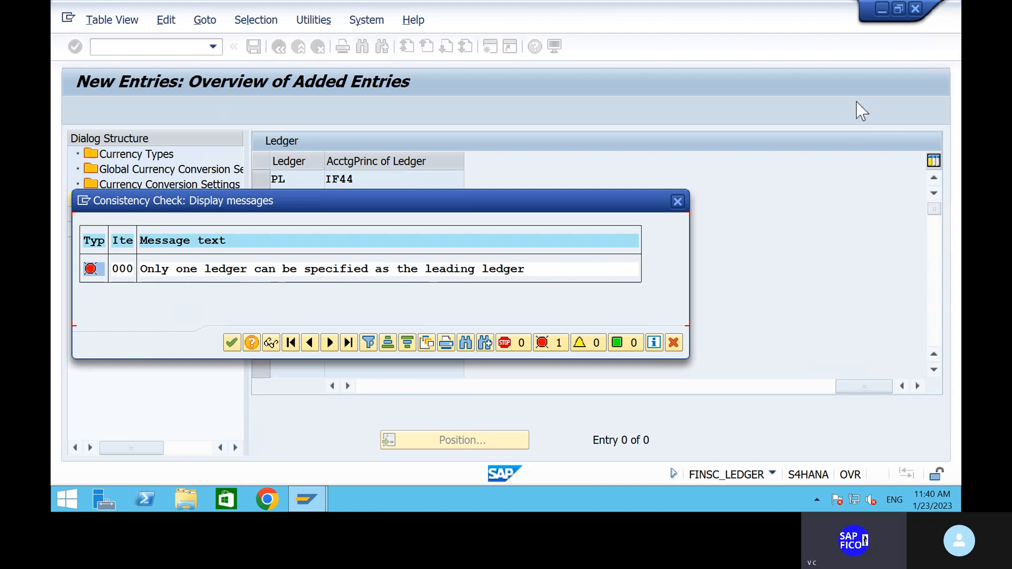
left_click(231, 347)
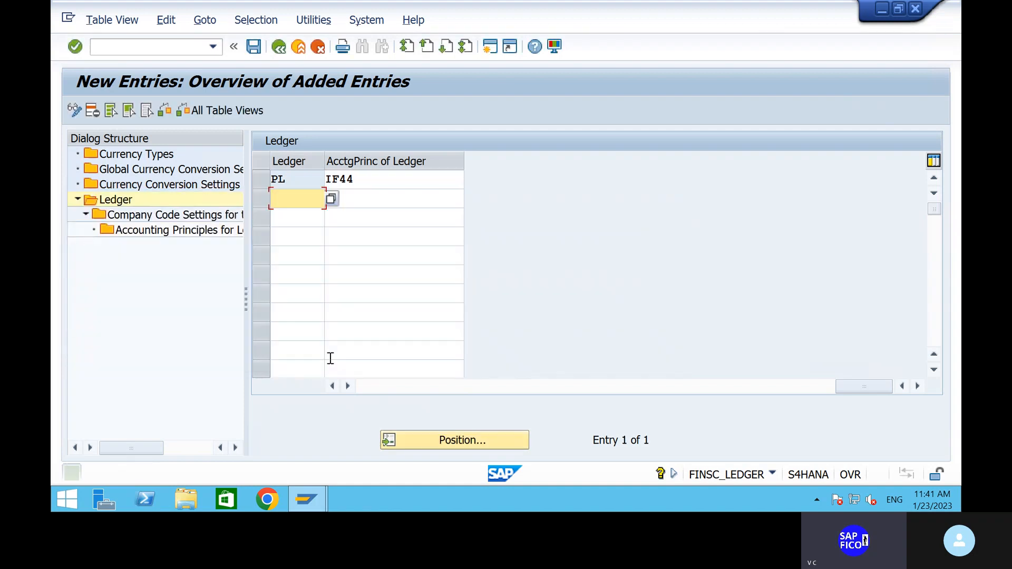
left_click(374, 387)
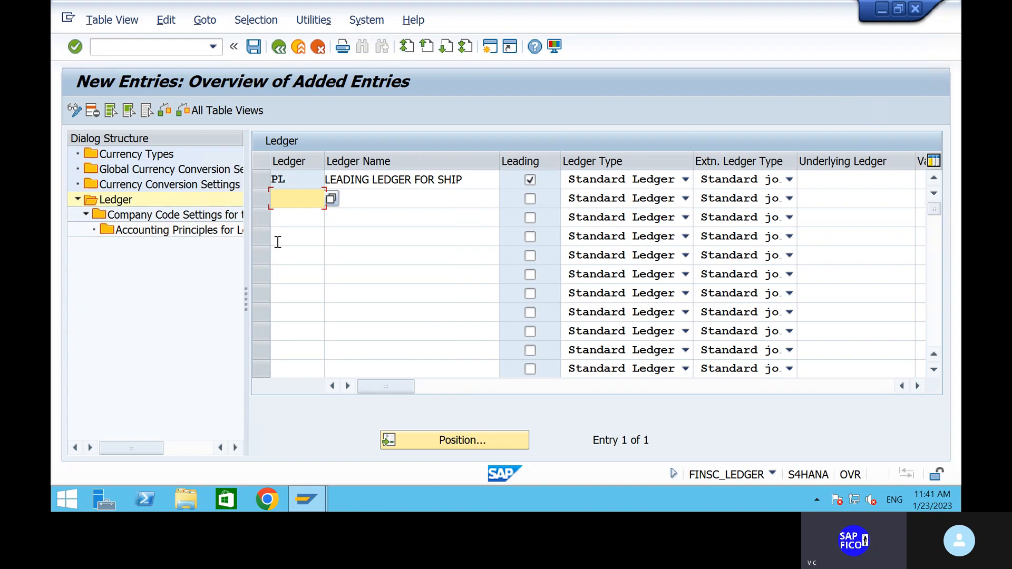
left_click(253, 47)
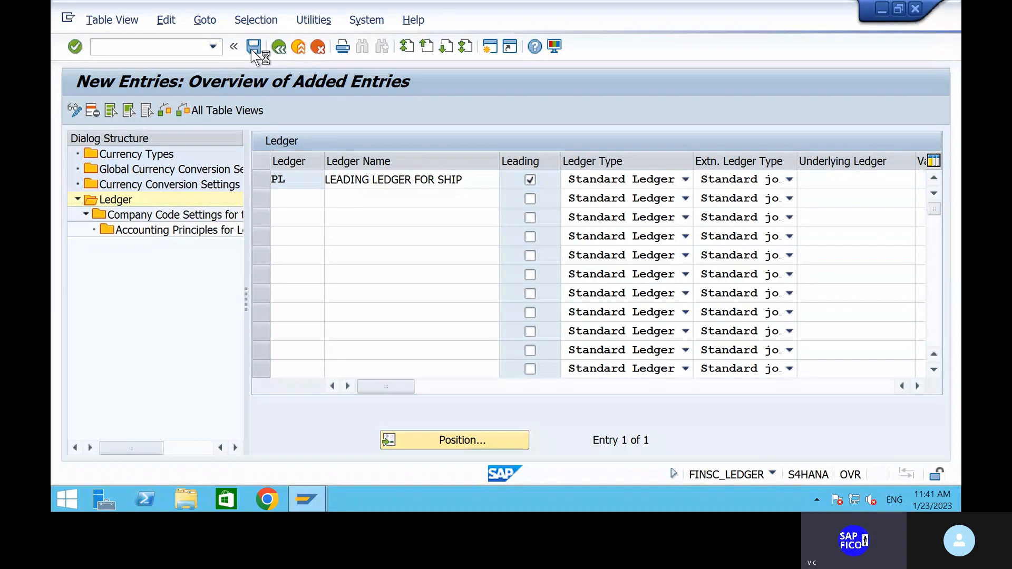
Switch to the Notepad notes and add the item "3) EXTENSION LEDGER" below point 2
mouse_move(586, 1)
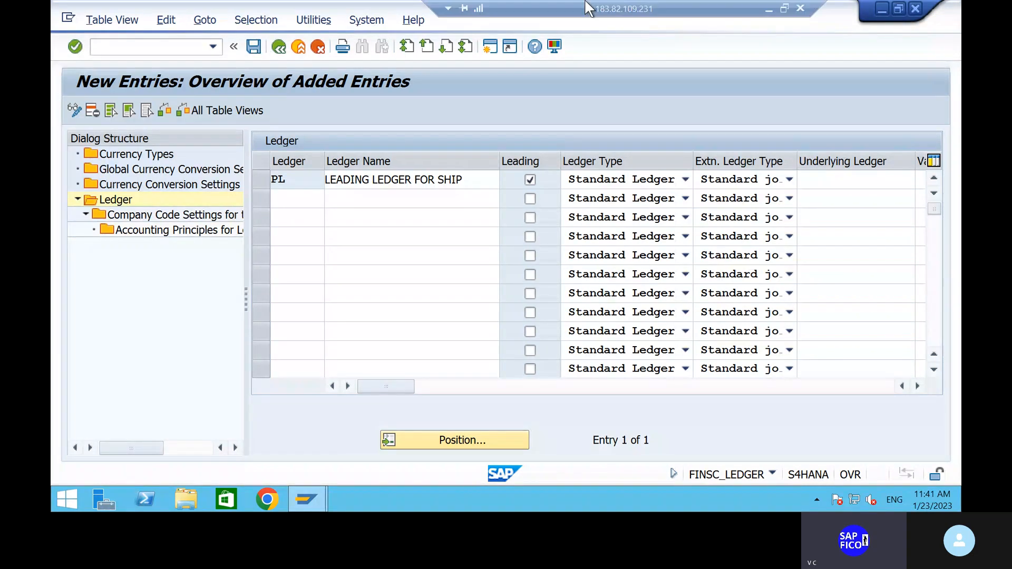
left_click(769, 9)
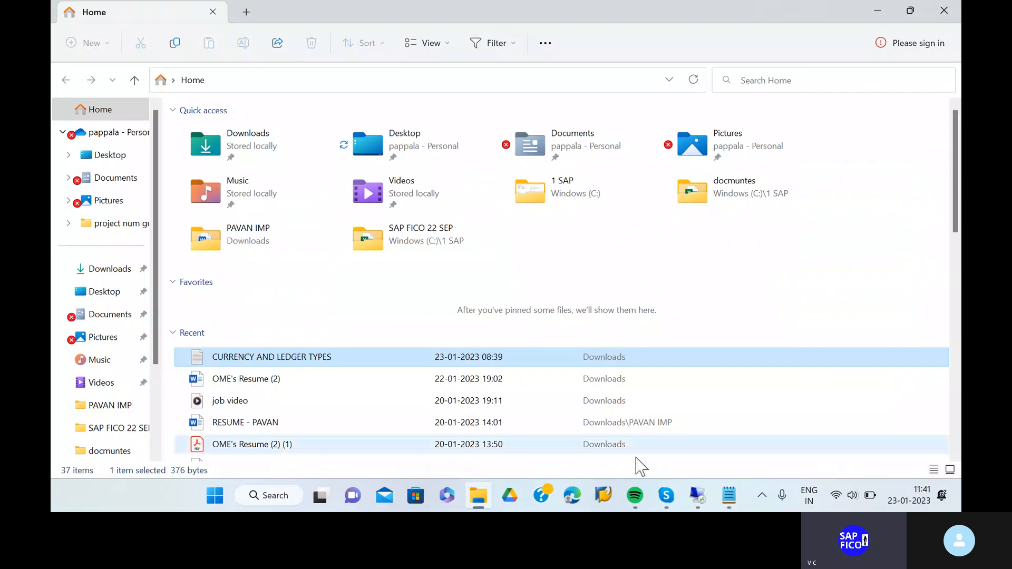
left_click(729, 495)
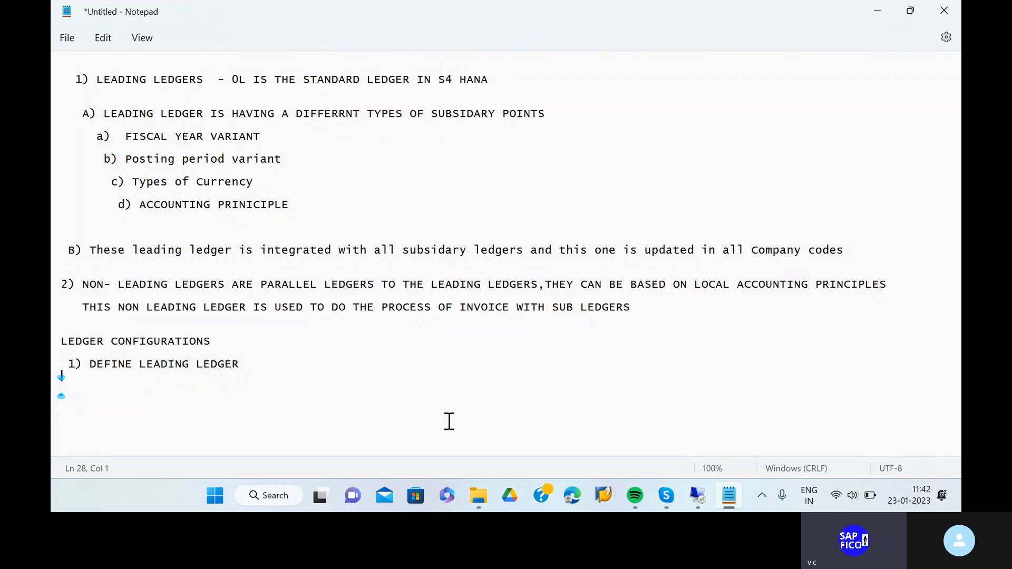
left_click(649, 304)
key("Return")
key("Return")
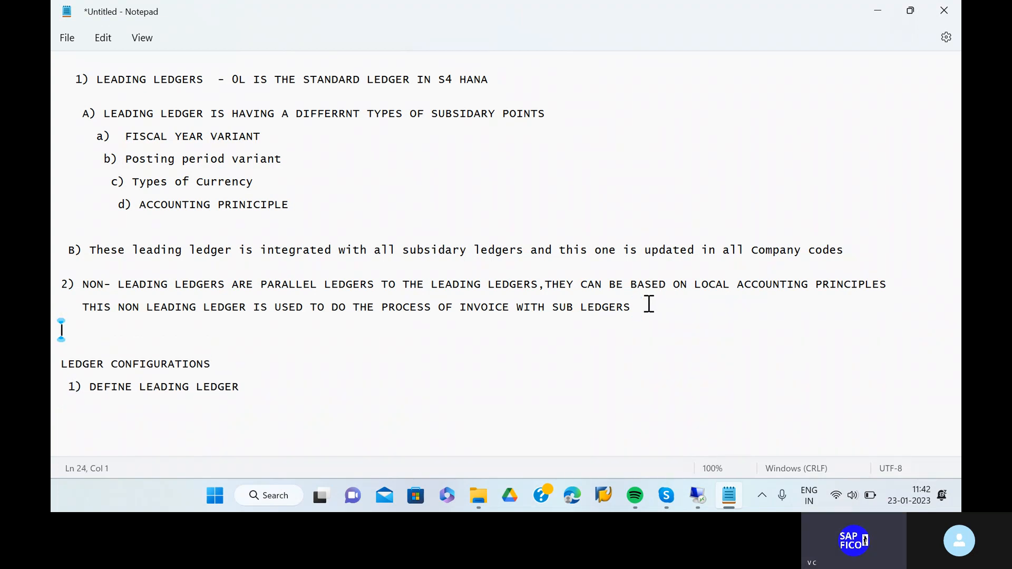
type("3) EXTENSION ")
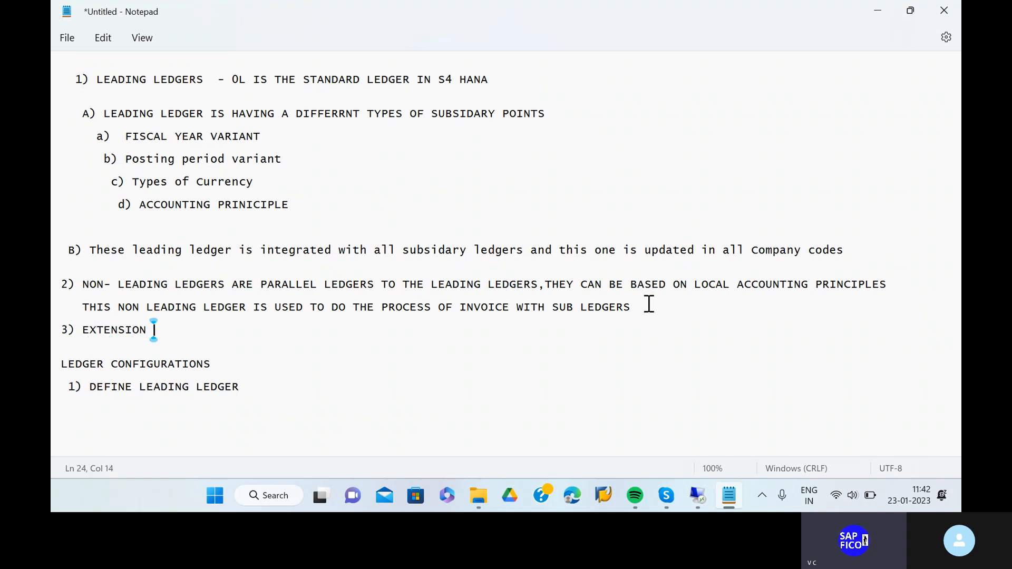
type("LEDGER")
key("Return")
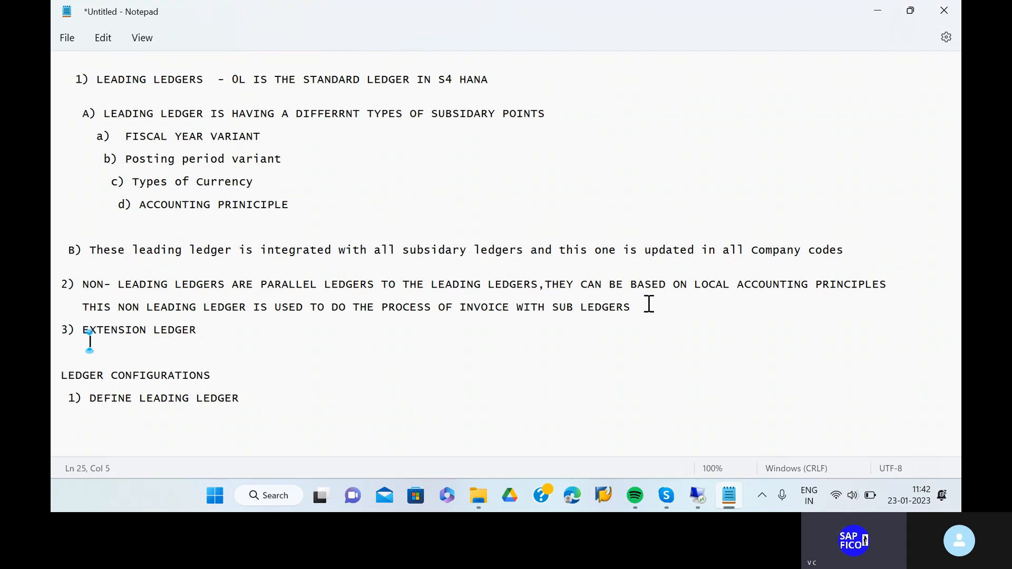
Start an indented line with "EXTENSION LEDGERS" under point 3 and change the point's heading to "EXTENSION LEDGERS"
key("Return")
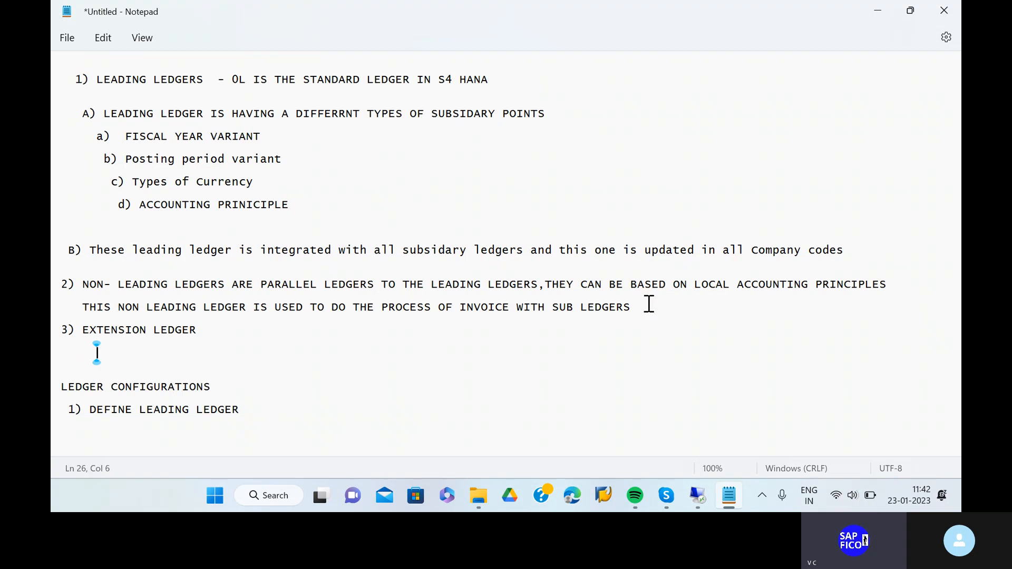
type("EXTENS")
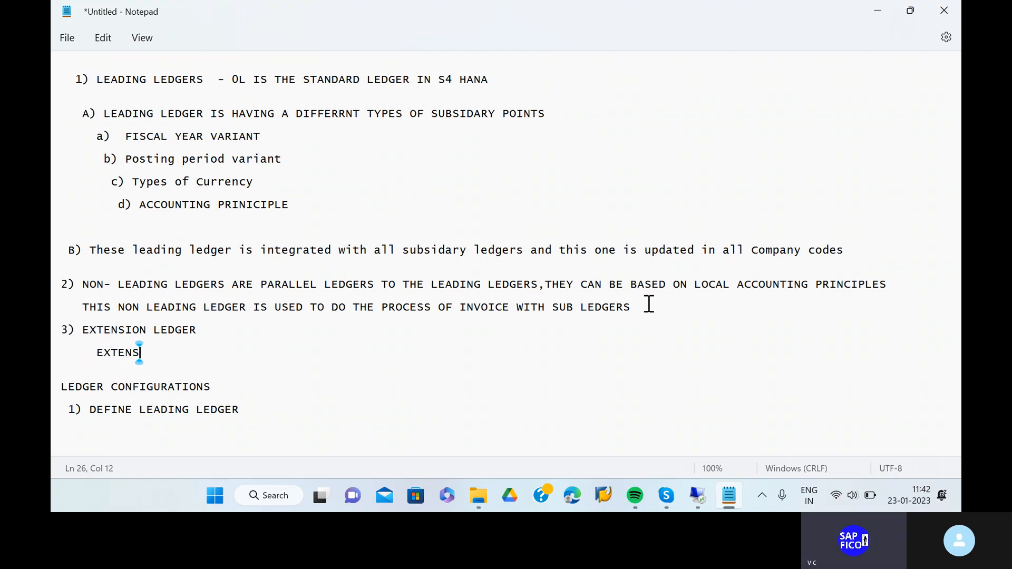
type("ION LEDGER")
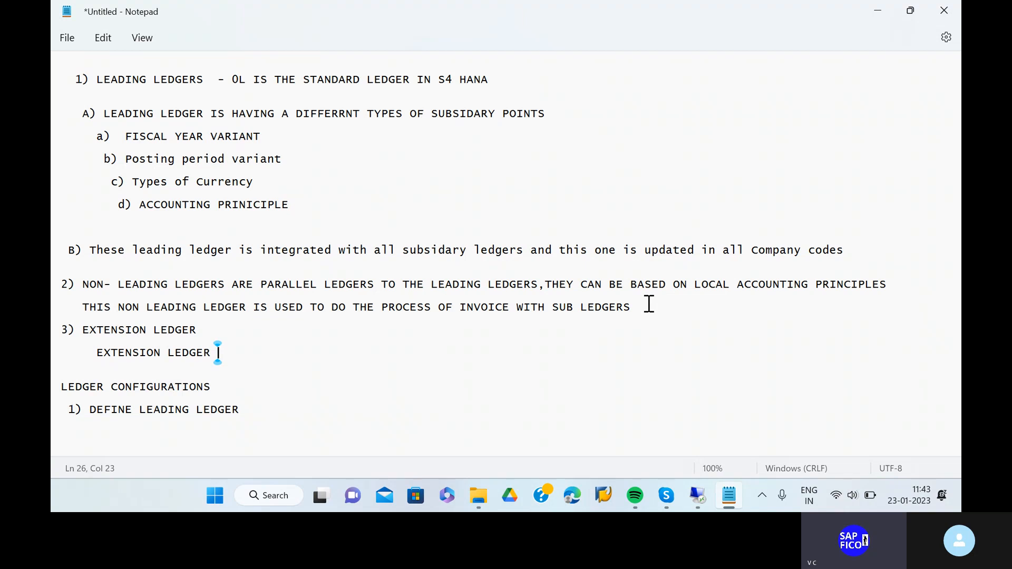
key("BackSpace")
type("S")
left_click(199, 328)
type("S")
Complete the line under point 3 to read "EXTENSION LEDGERS IN HERITS THE CONFIGURATIONS SETTINGS OF THE UNDERLYING LEDGER"
left_click(228, 355)
type("IN ")
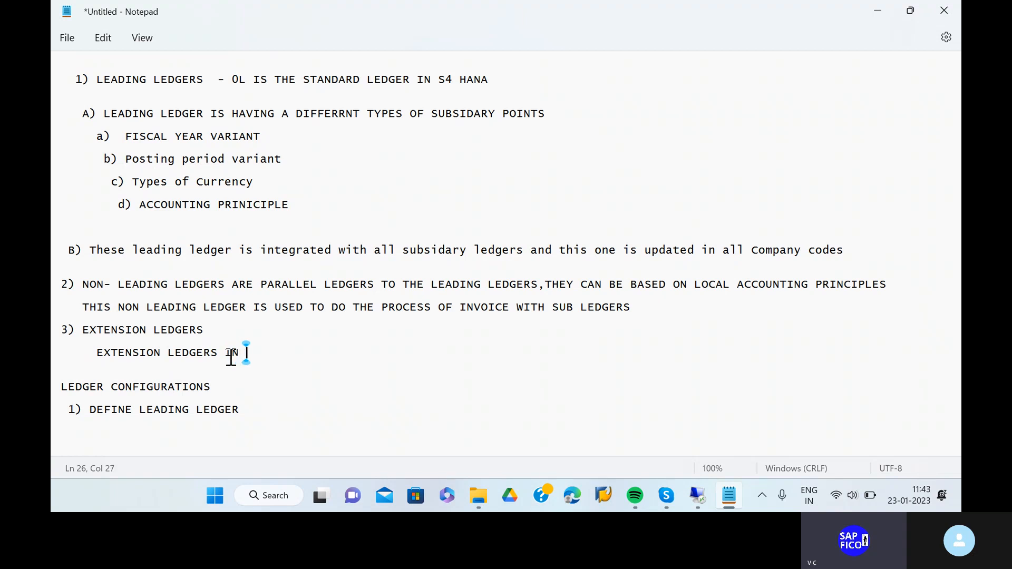
type("HERITS T")
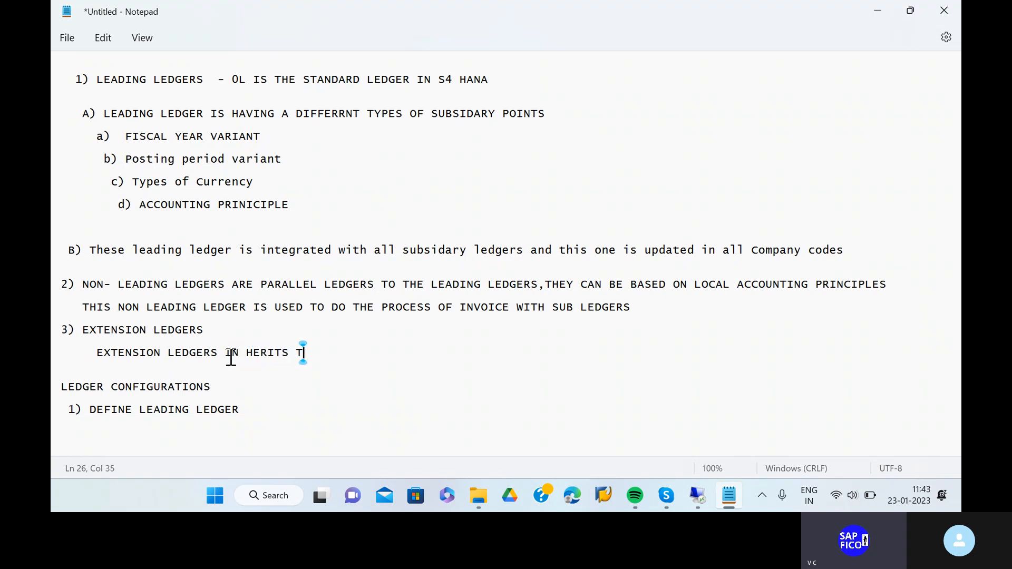
type("HE CONFU")
key("BackSpace")
type("IGURATIONS ")
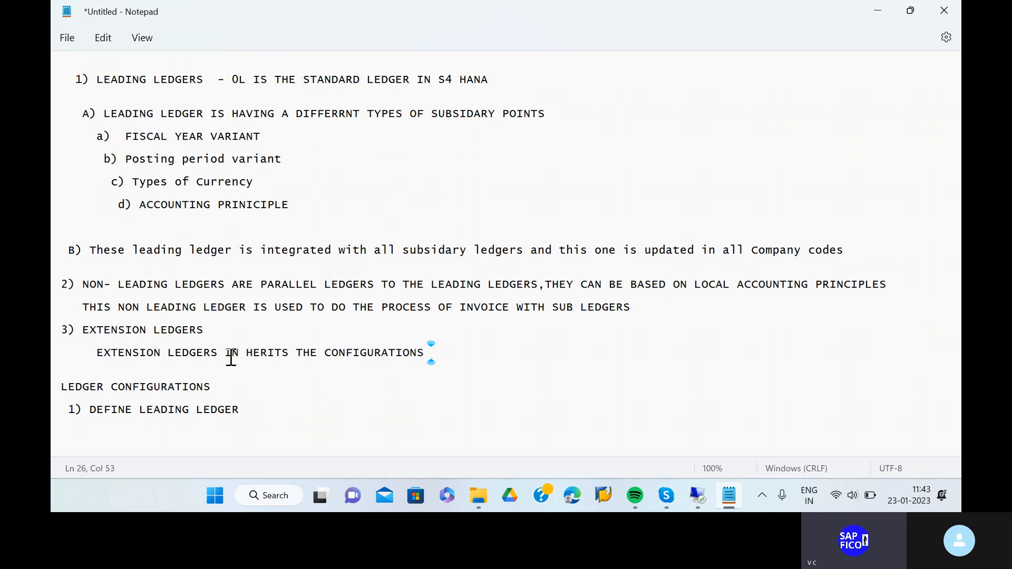
type("SETTINGS")
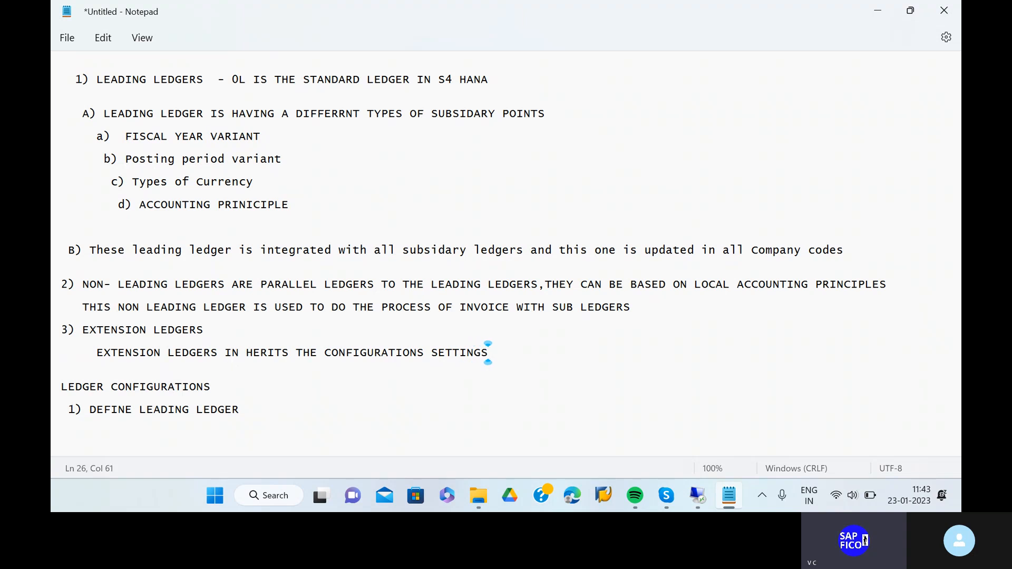
type(" OF THE UNDERL")
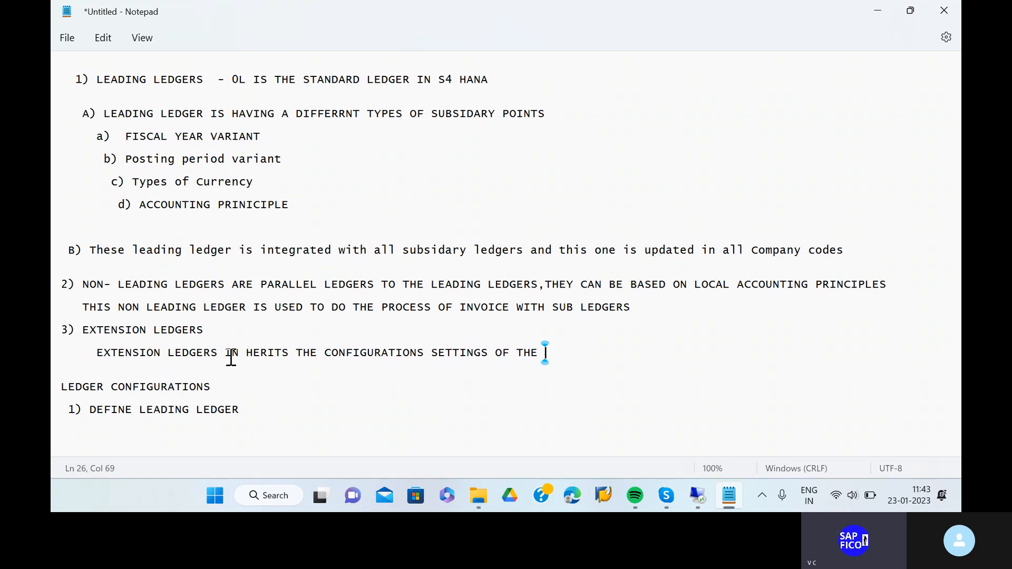
type("YI")
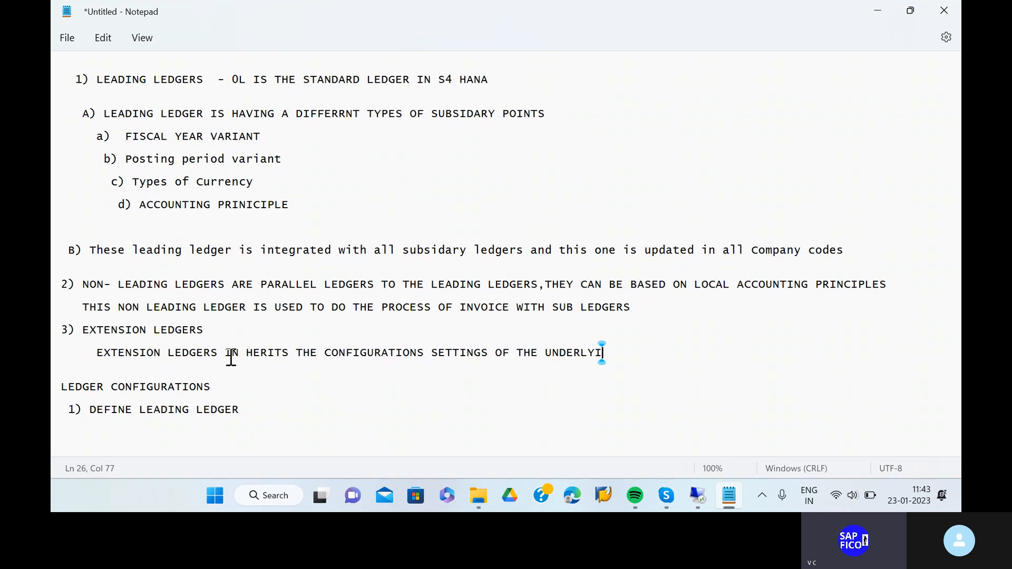
type("NG LEDGERS")
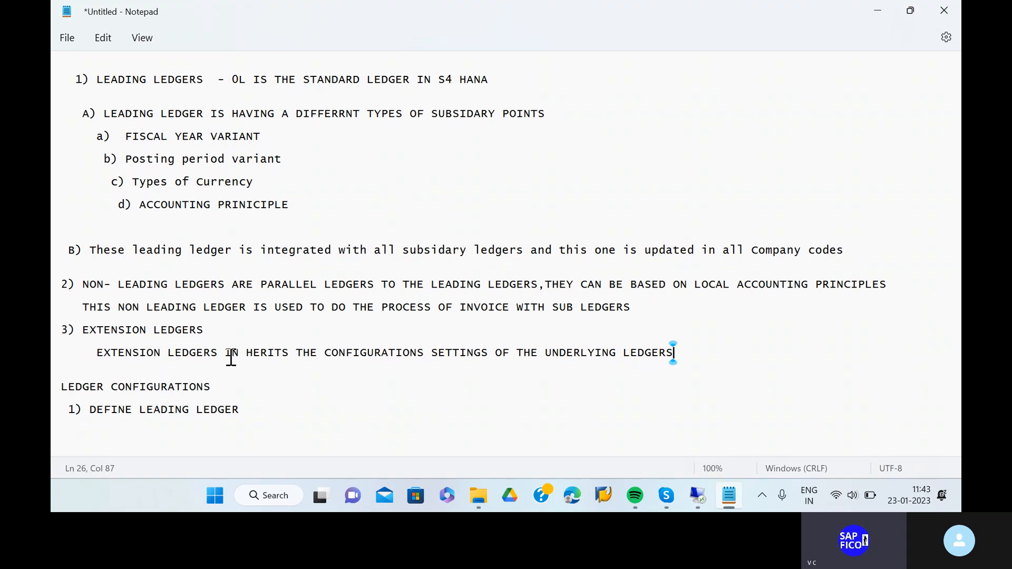
key("BackSpace")
Add an indented line below it reading "EXTENSION LEDGER CANNOT HAVE DIFFERENT CURRENCY SETTINGS OR FISCAL YEAR VARIANCE"
mouse_move(337, 509)
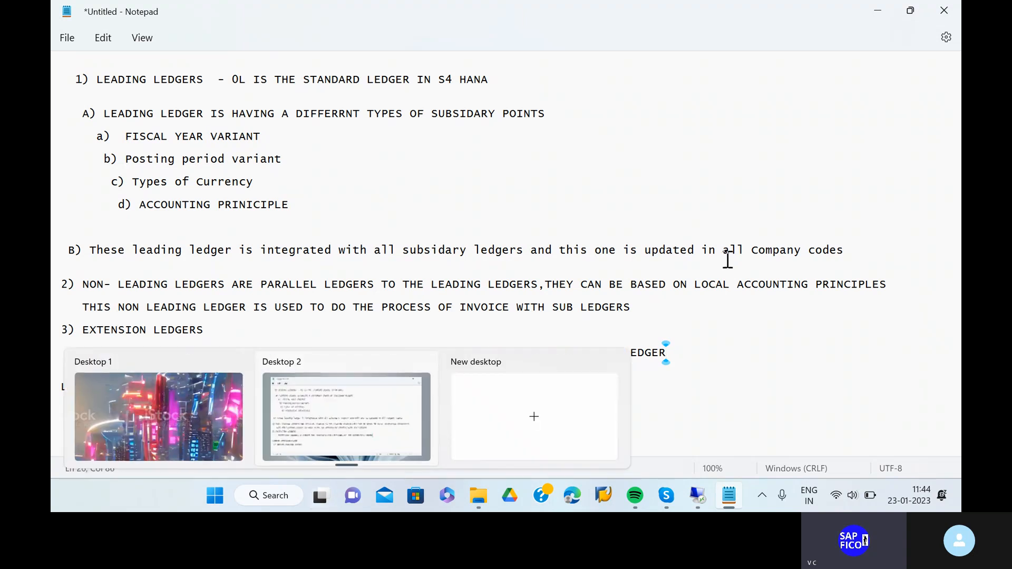
key("Return")
type("M")
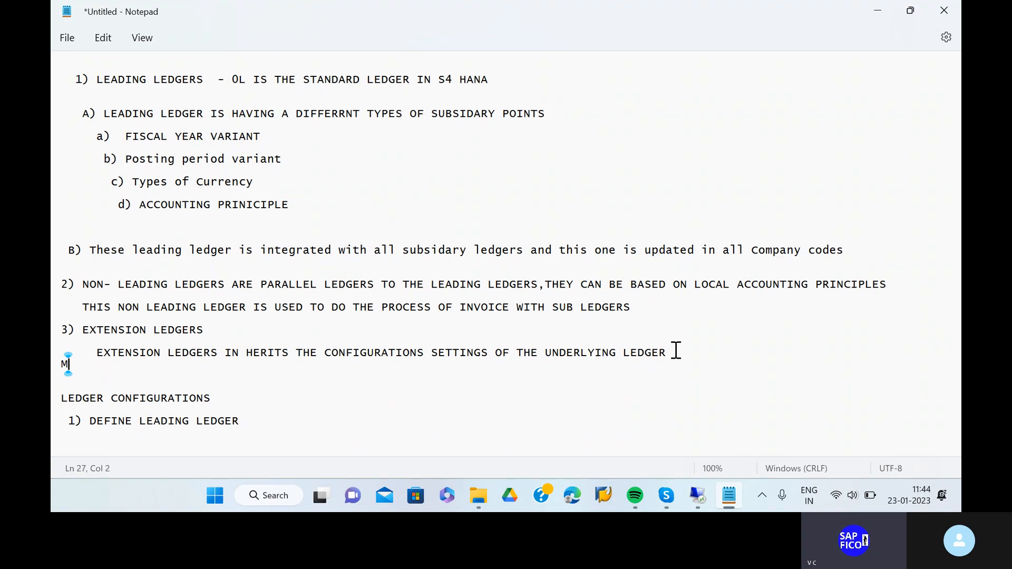
key("BackSpace")
key("Return")
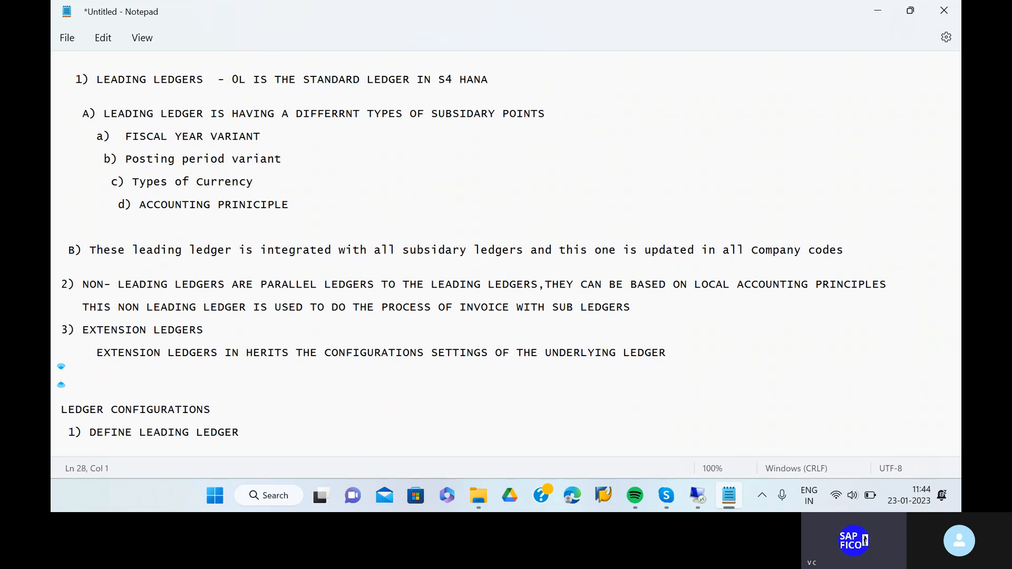
type("EXTENSION LED")
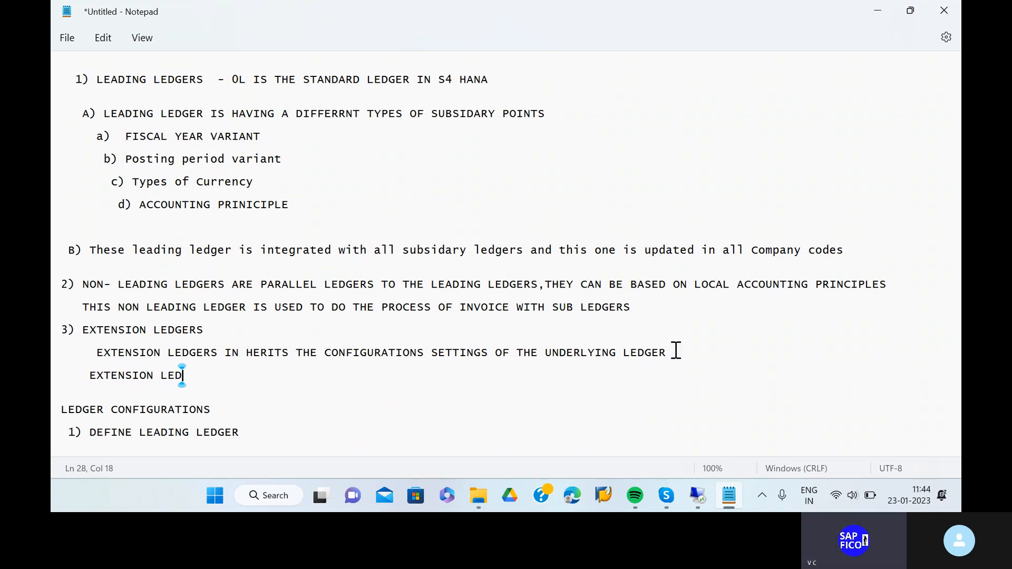
type("GER CANNO")
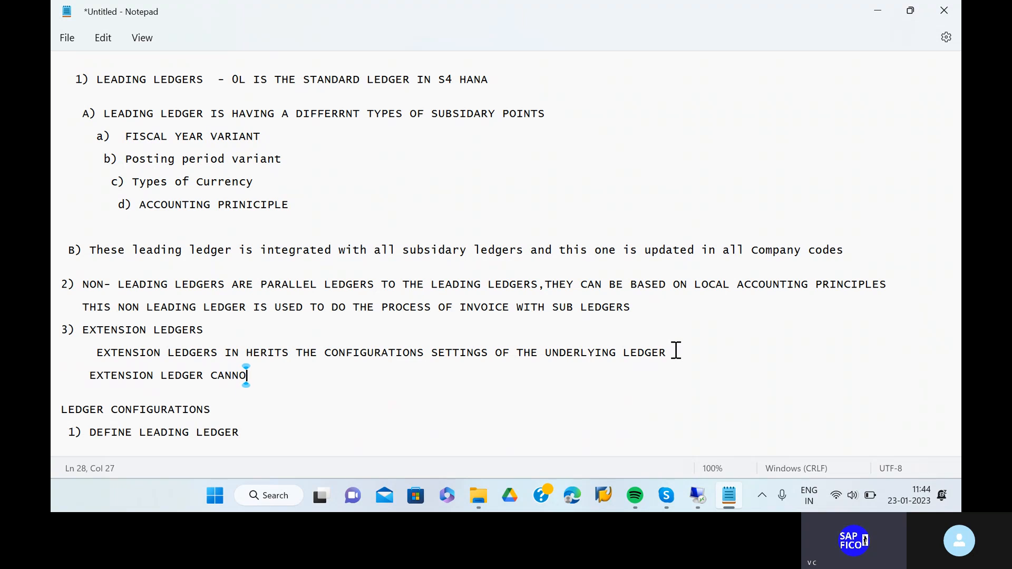
type("T HAVE DIFFERENT ")
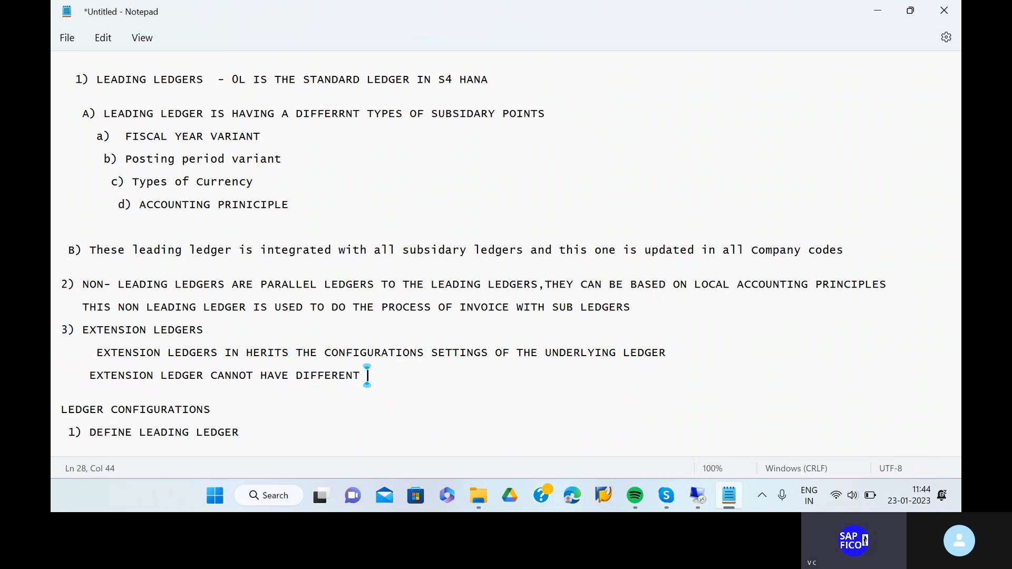
type("CURRENCY ")
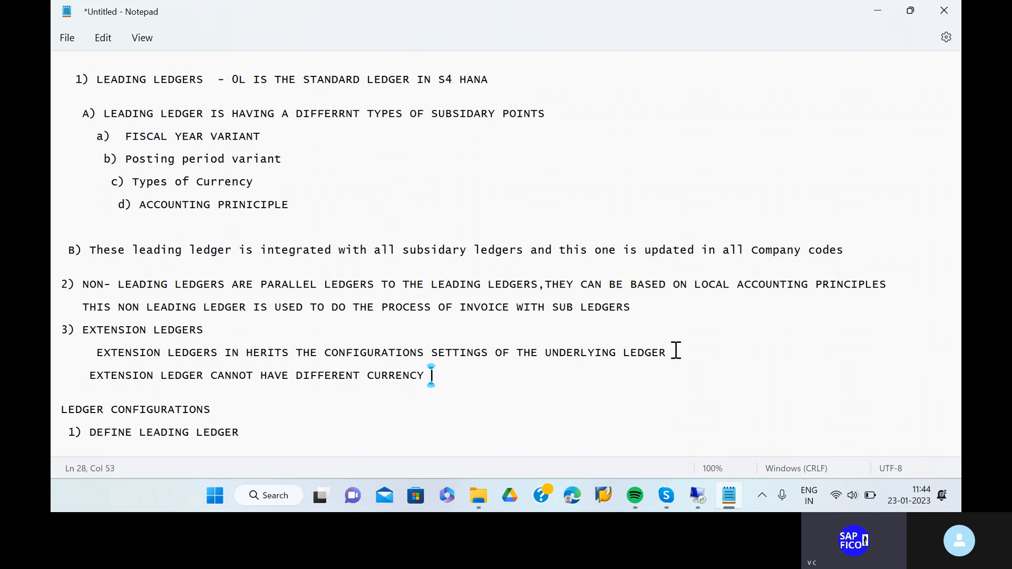
type("SETTINGS OR ")
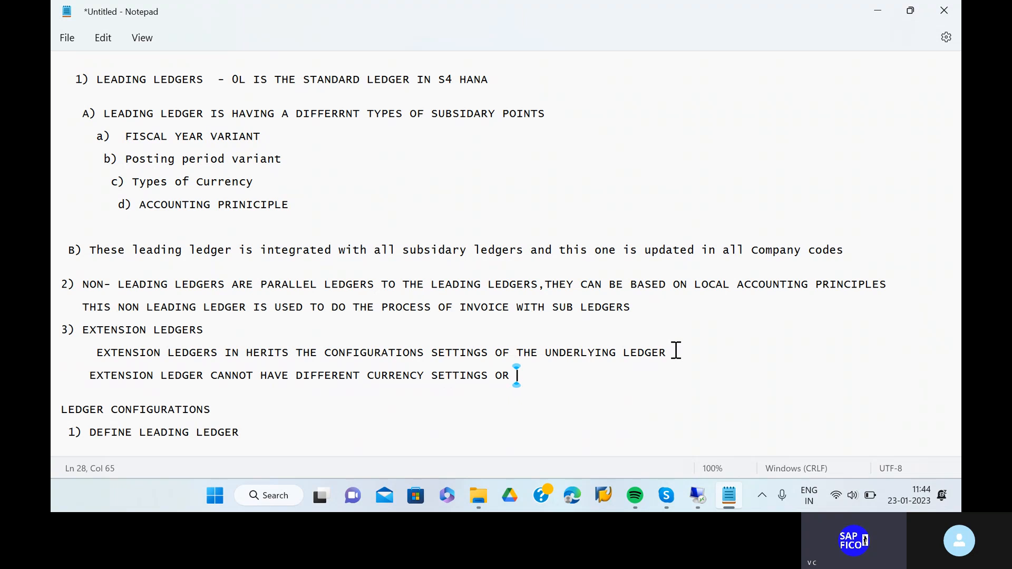
type("FISCAL YEAR VAR")
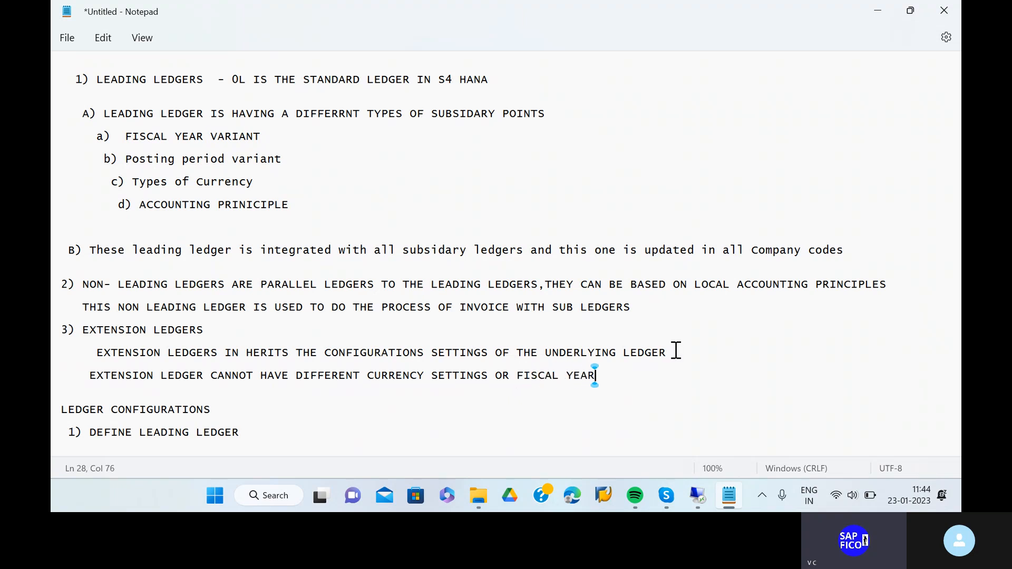
type("IANCE")
Switch to the SAP session, dismiss the consistency check messages and remove the Leading flag from ledger PL
left_click(697, 492)
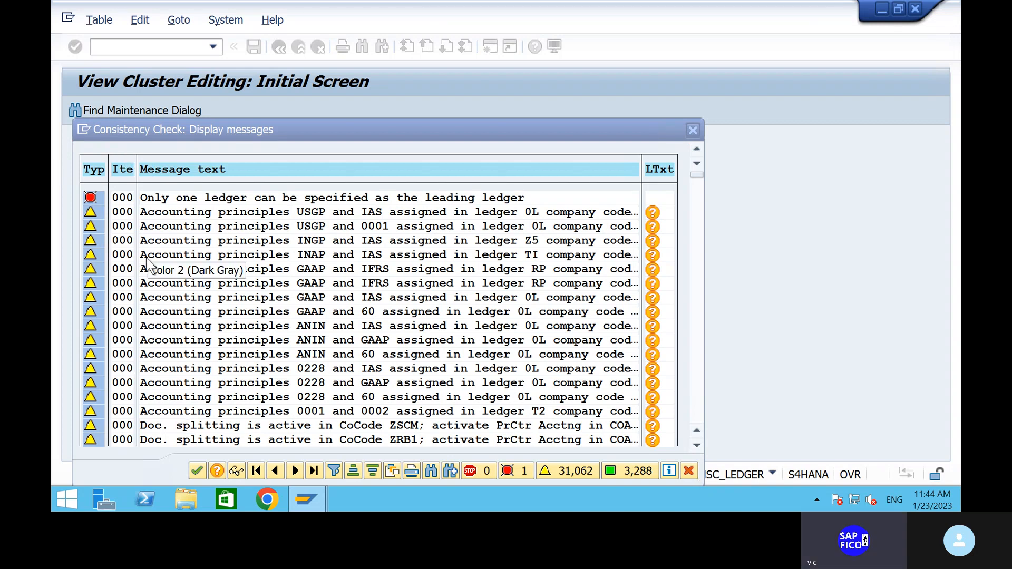
left_click(197, 470)
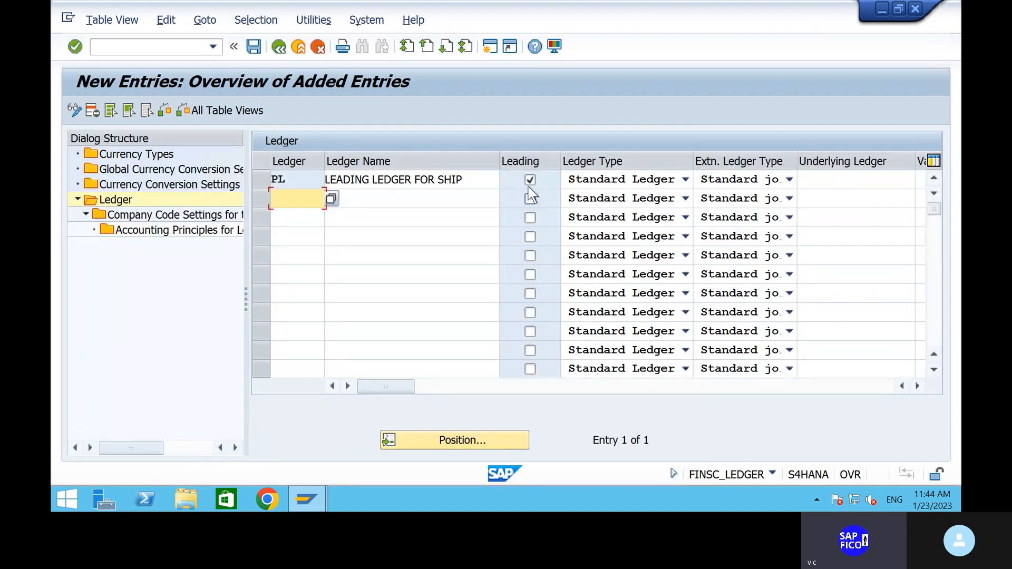
left_click(530, 181)
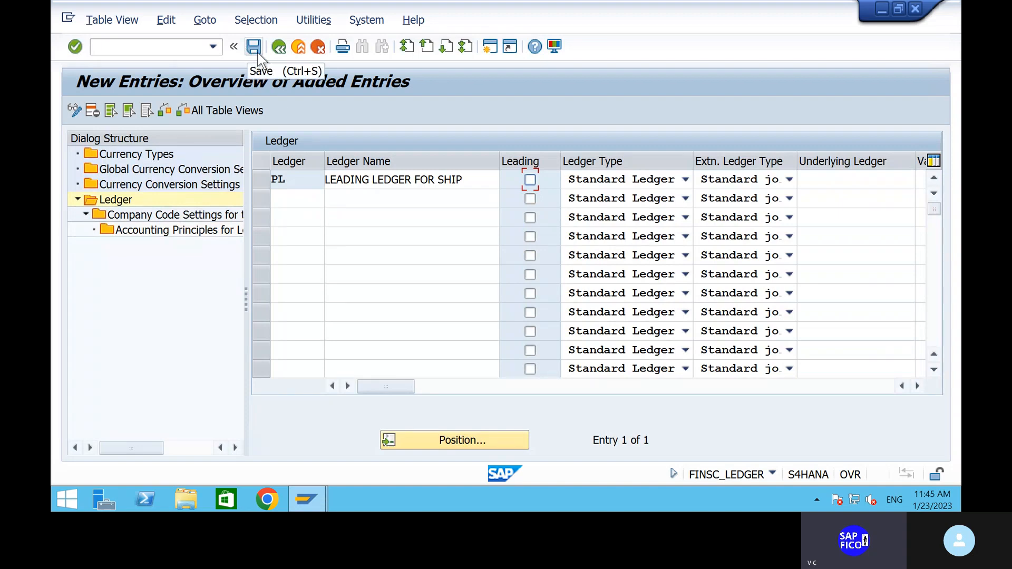
key("Return")
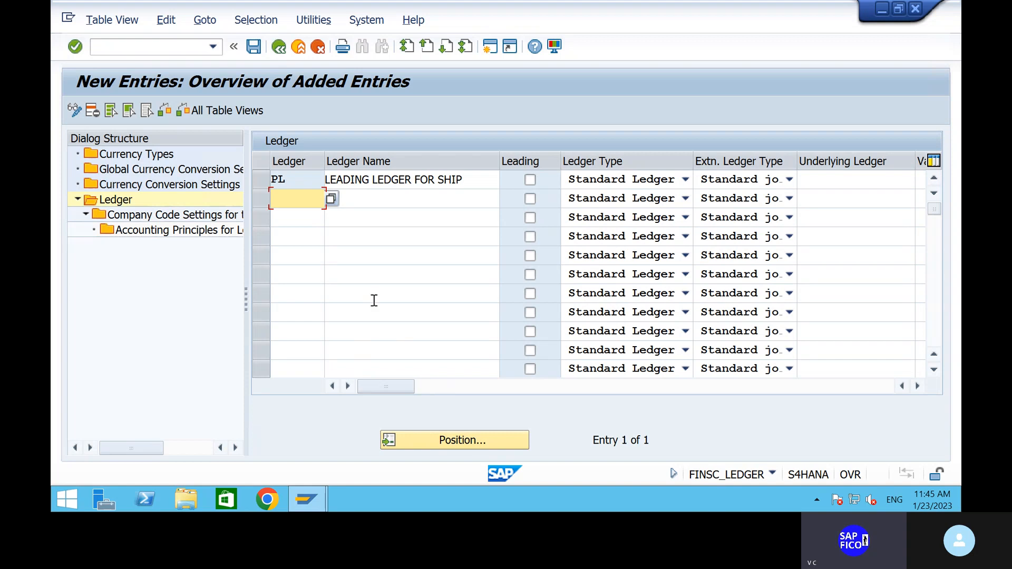
Rename ledger PL to "NON LEADING LEDGER SHIP"
left_click(480, 182)
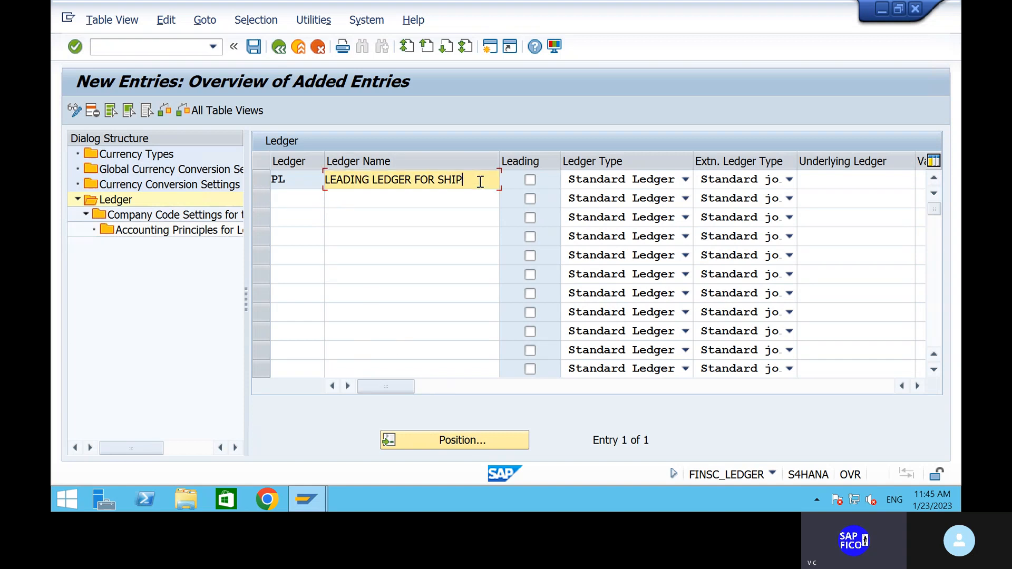
key("BackSpace")
key("BackSpace")
key("BackSpace")
key("BackSpace")
key("BackSpace")
key("BackSpace")
key("BackSpace")
key("BackSpace")
key("BackSpace")
key("BackSpace")
key("BackSpace")
key("BackSpace")
key("BackSpace")
key("BackSpace")
key("BackSpace")
key("BackSpace")
key("BackSpace")
key("BackSpace")
key("BackSpace")
key("BackSpace")
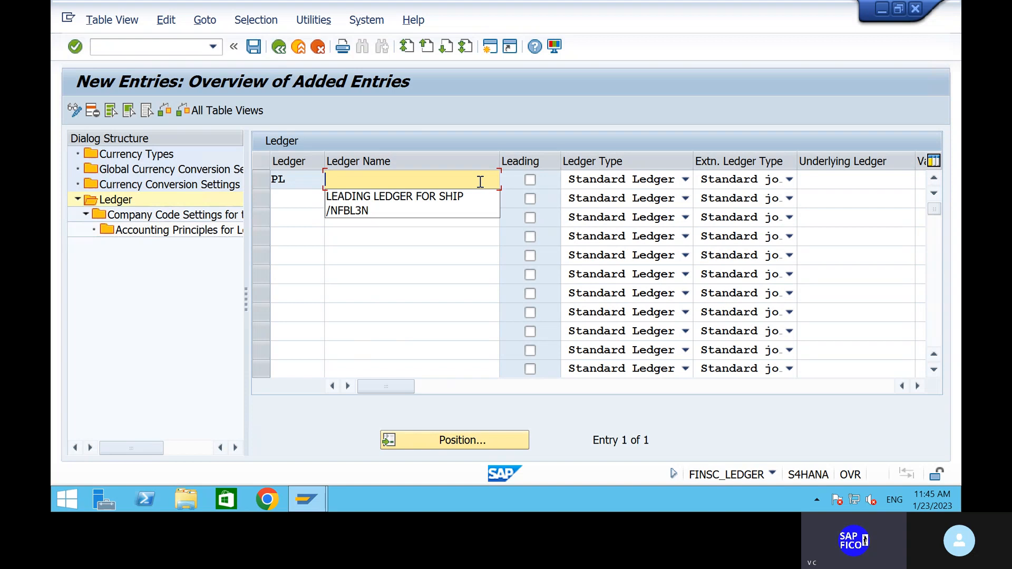
type("NON LE")
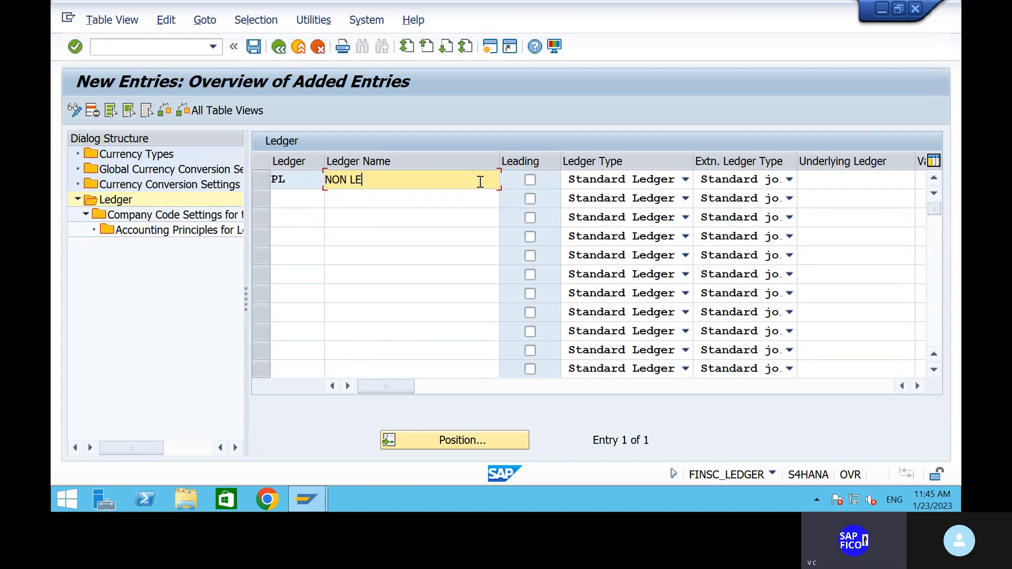
type("ADING LEDGER SHIP")
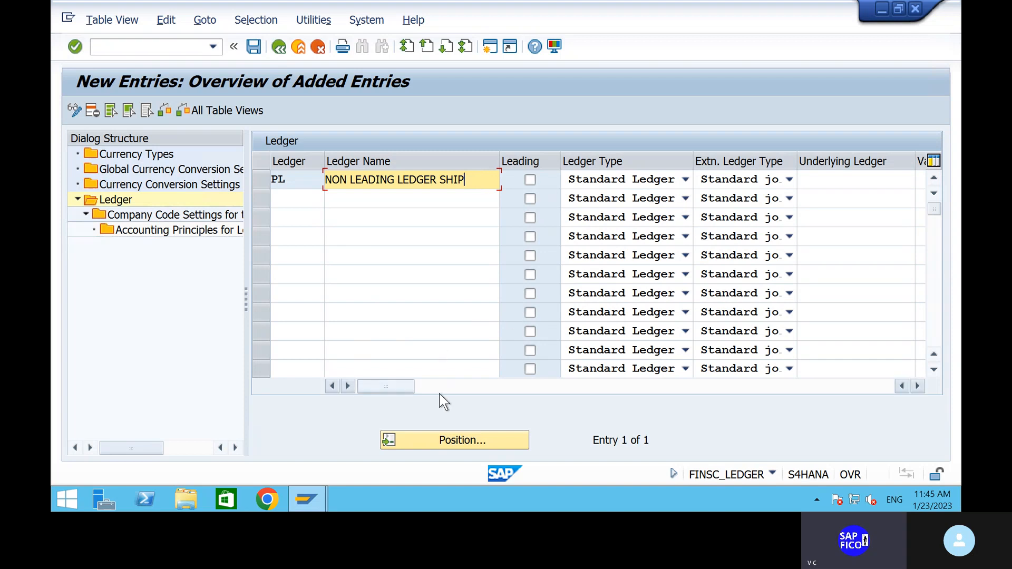
Try to assign 0L as the underlying ledger of standard ledger PL and close the consistency check
left_click(834, 180)
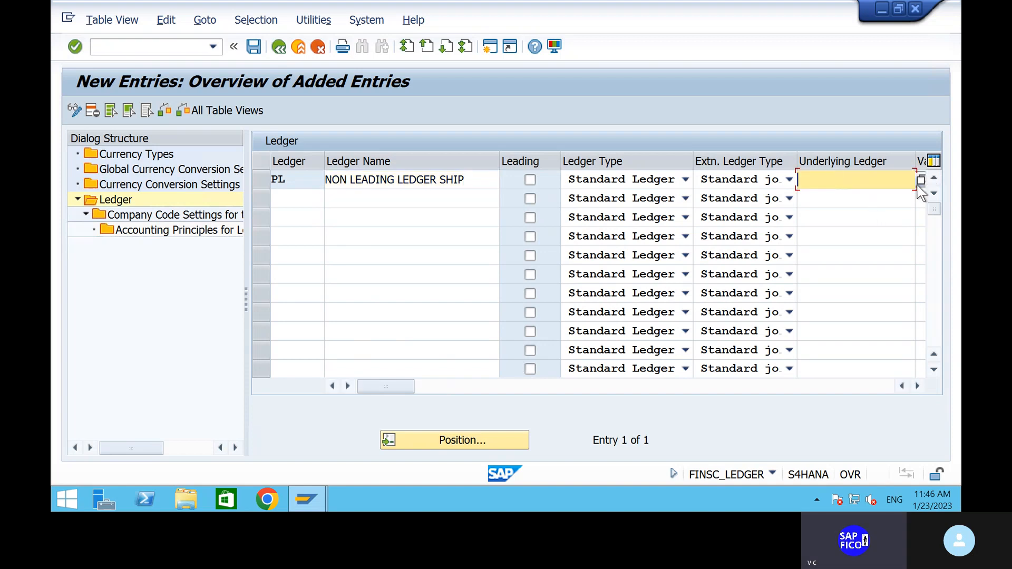
type("0")
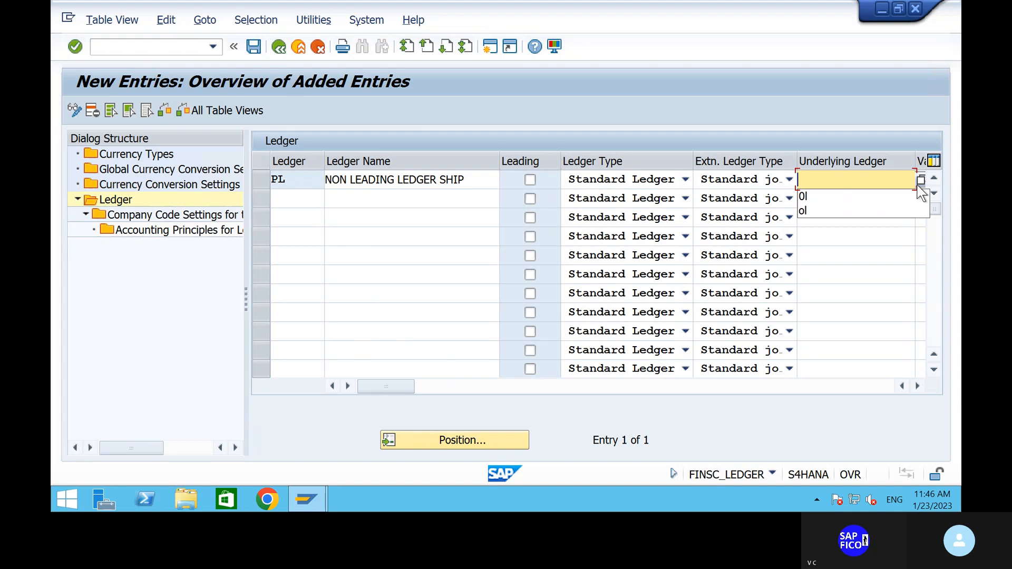
type("L")
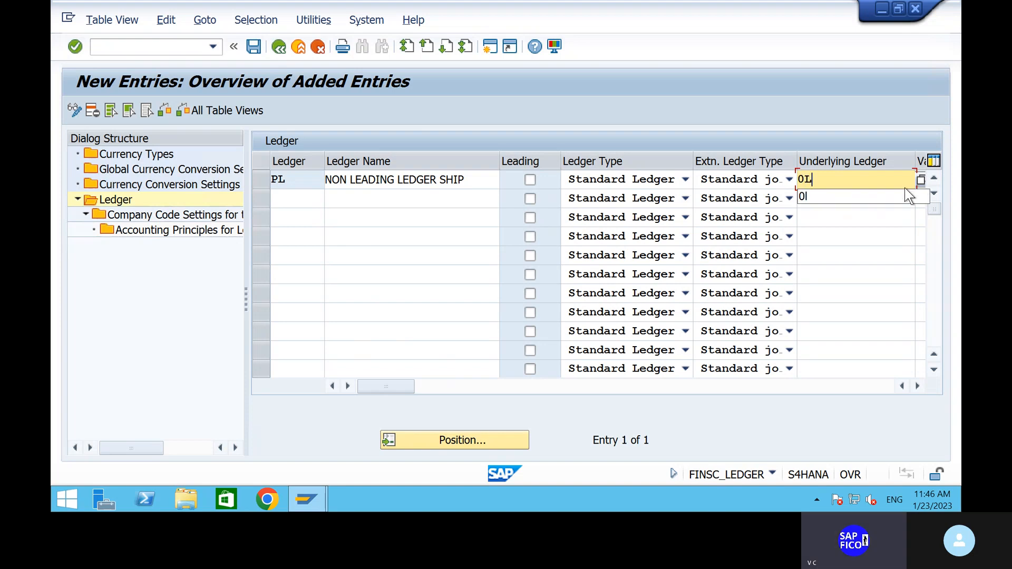
left_click(440, 385)
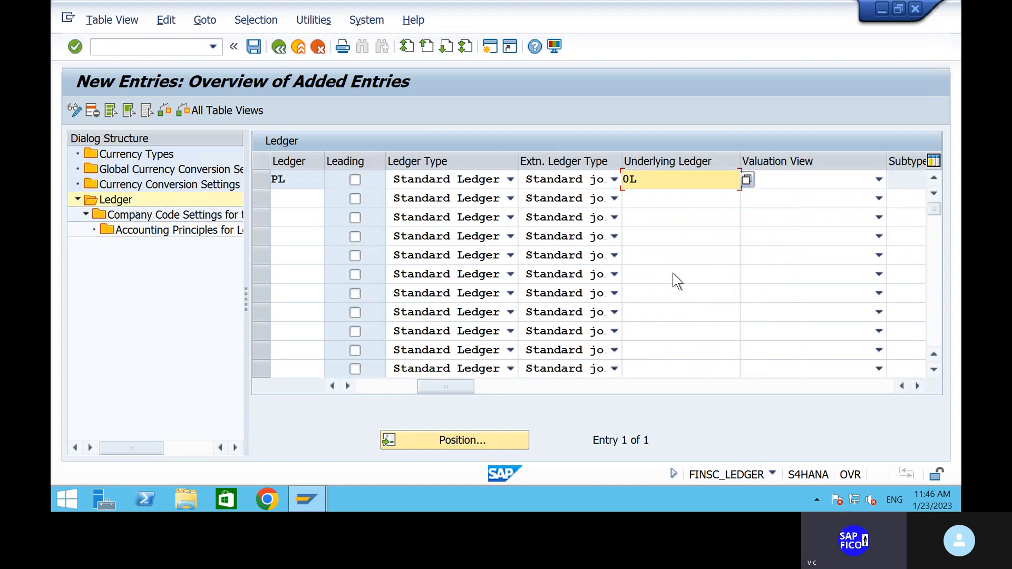
key("Return")
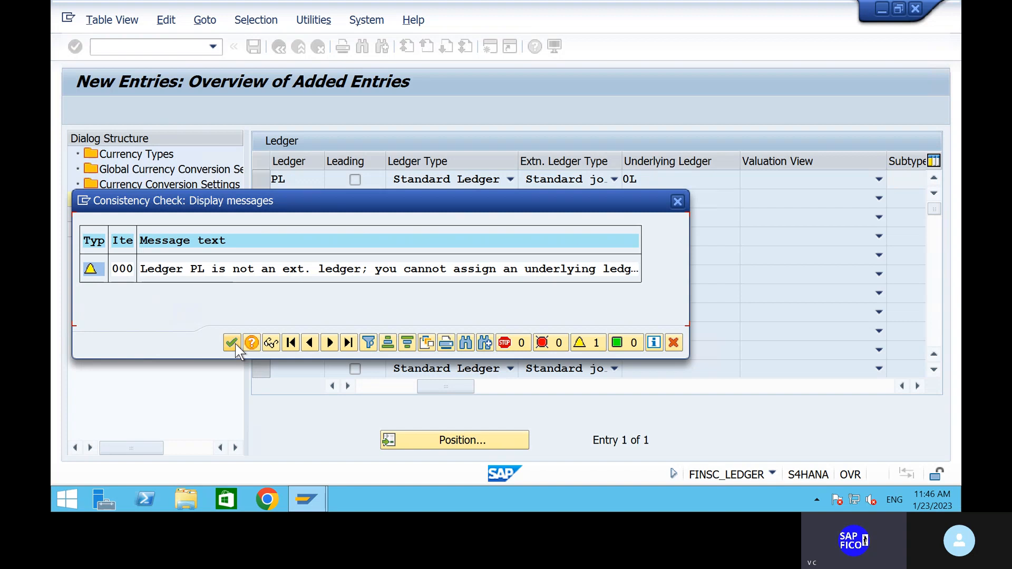
left_click(236, 347)
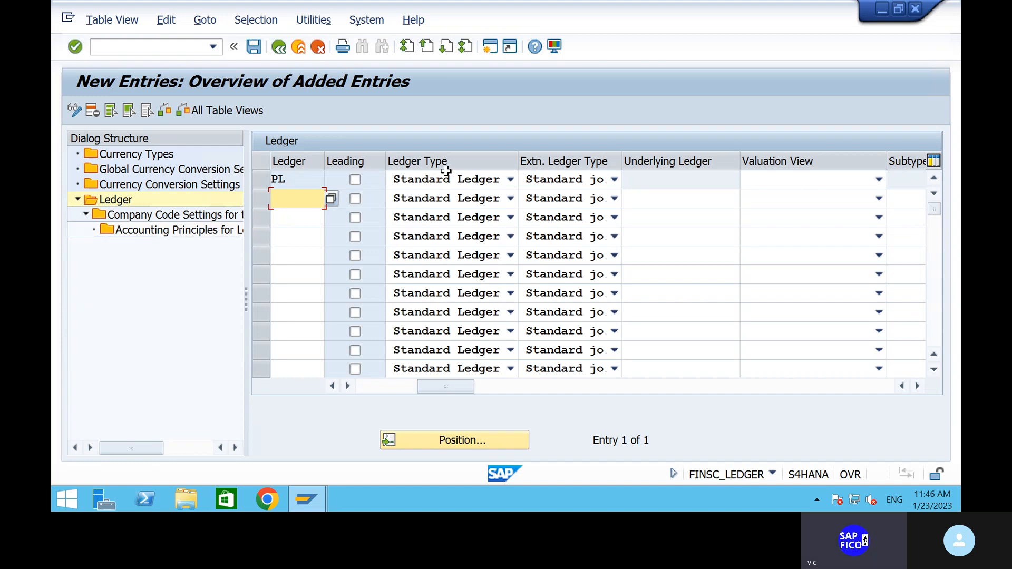
Change ledger PL to ledger type Extension Ledger and keep Standard journal entries as its extension ledger type
left_click(503, 179)
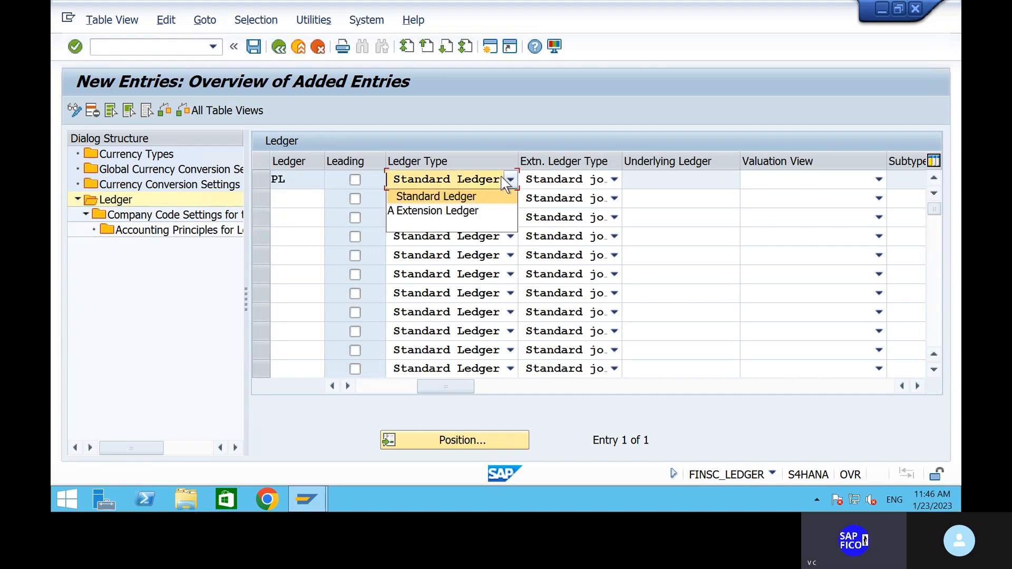
left_click(461, 210)
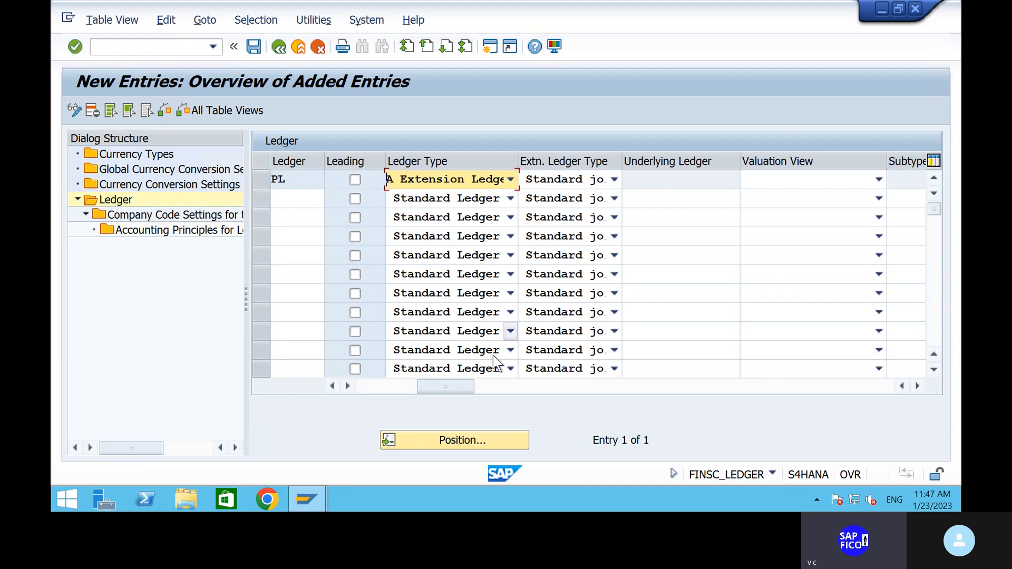
left_click(614, 180)
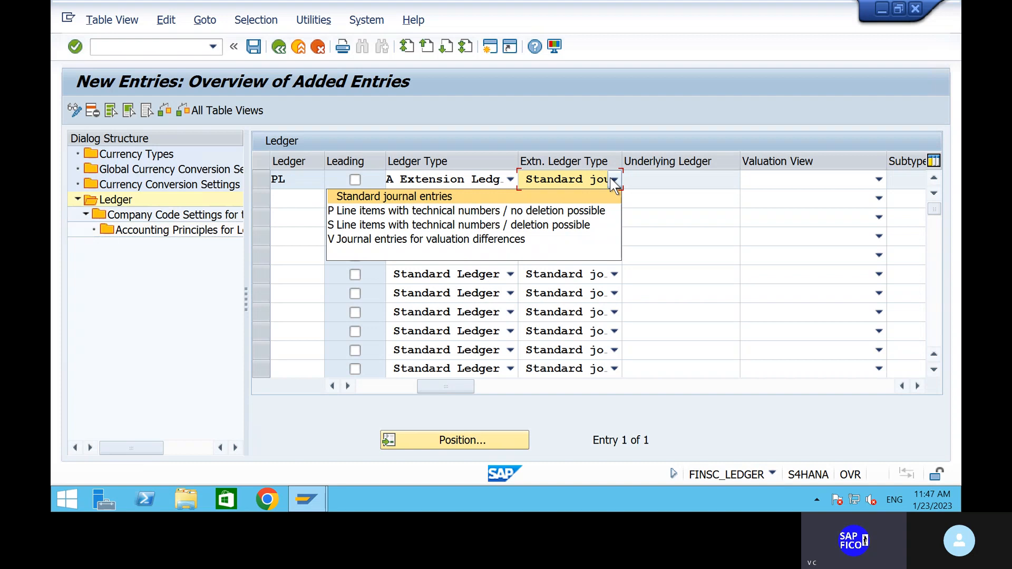
left_click(573, 200)
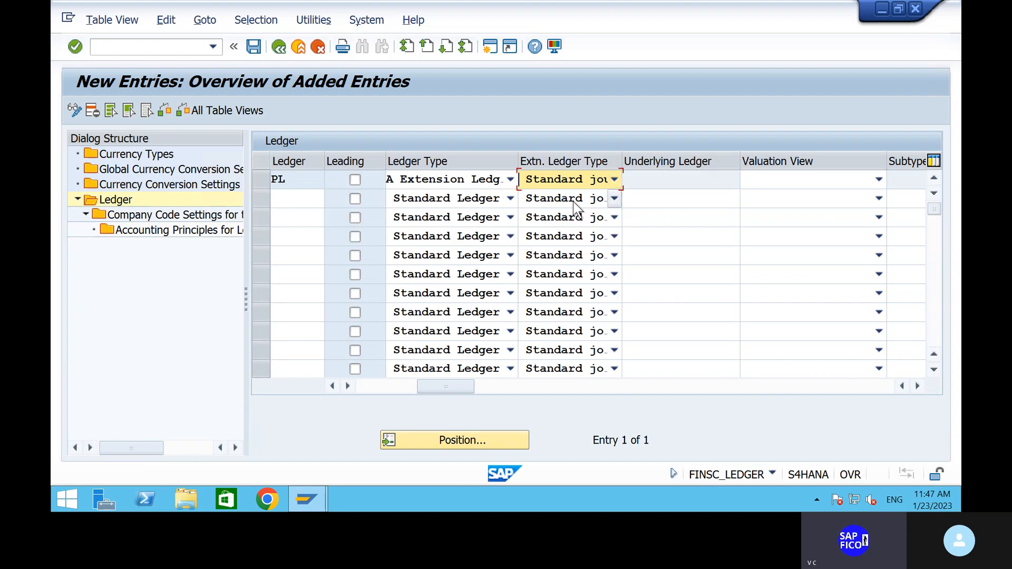
left_click(615, 180)
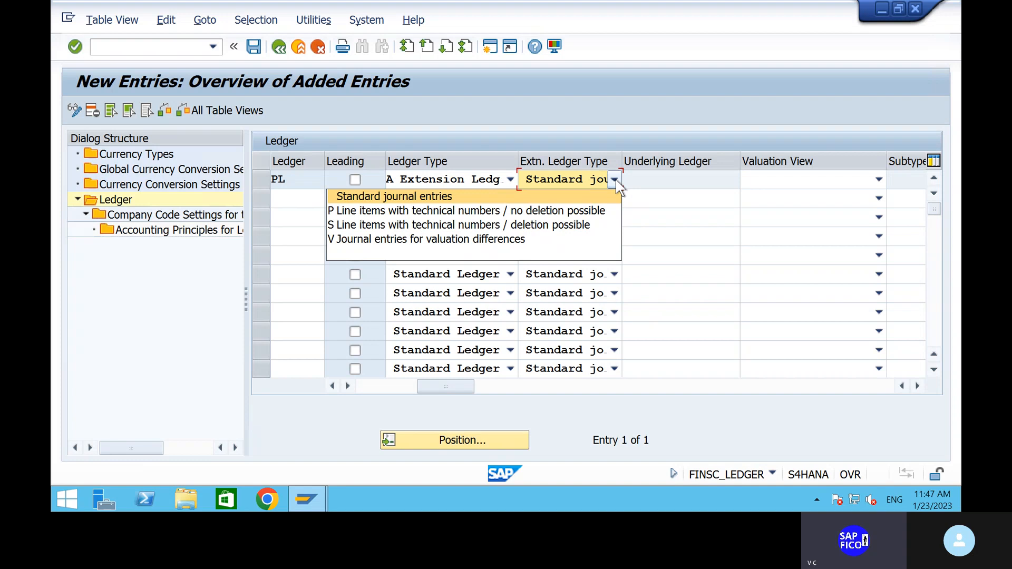
left_click(709, 181)
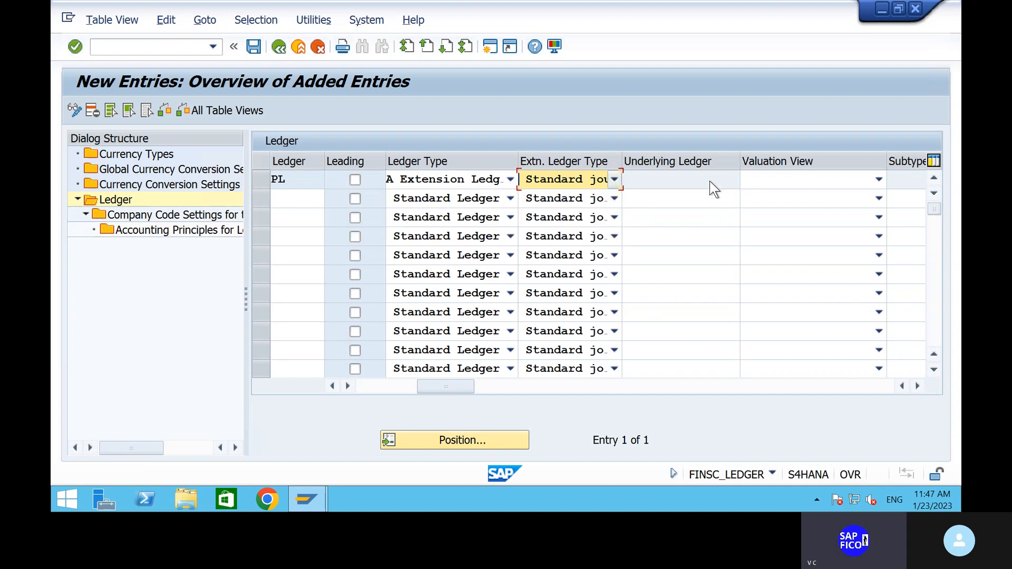
Assign 0L as the underlying ledger of extension ledger PL, leave its valuation view blank and save the entry
left_click(488, 387)
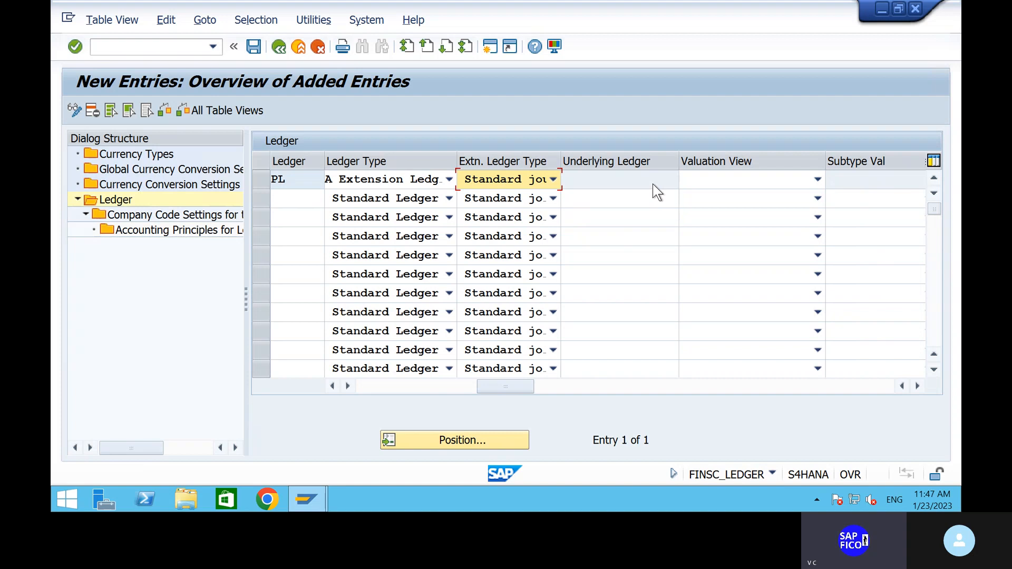
key("Return")
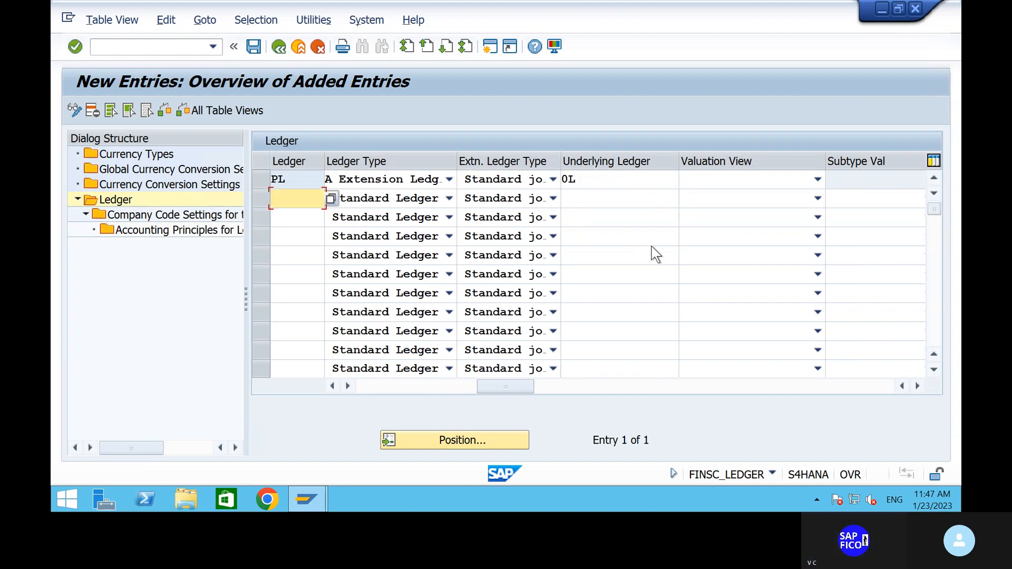
left_click(669, 185)
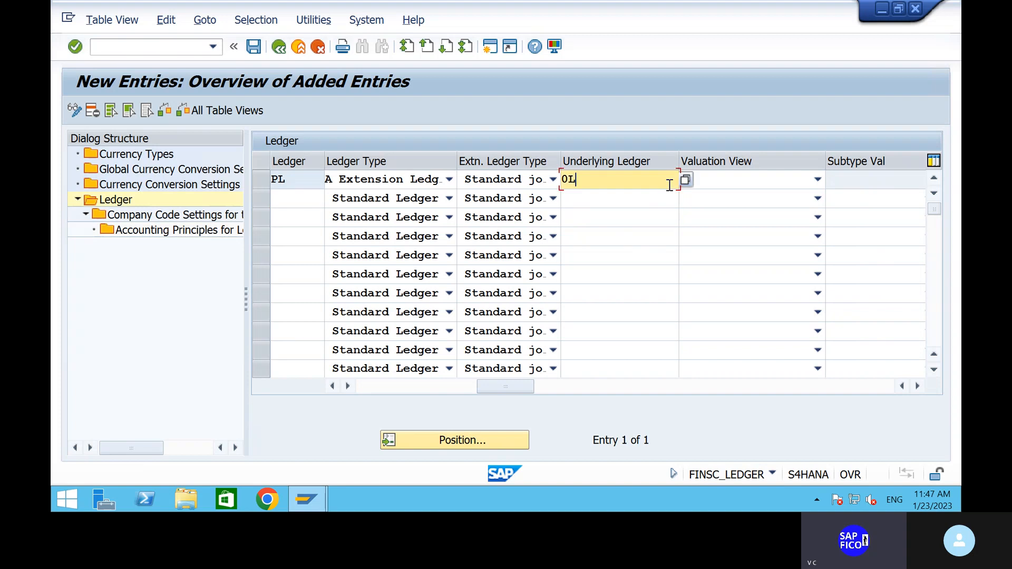
left_click(609, 197)
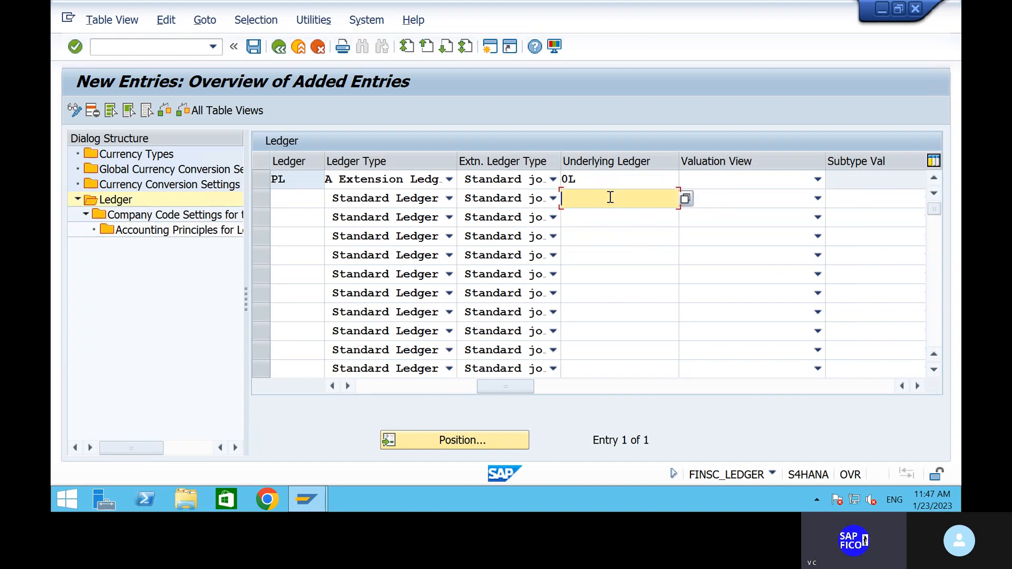
left_click(725, 185)
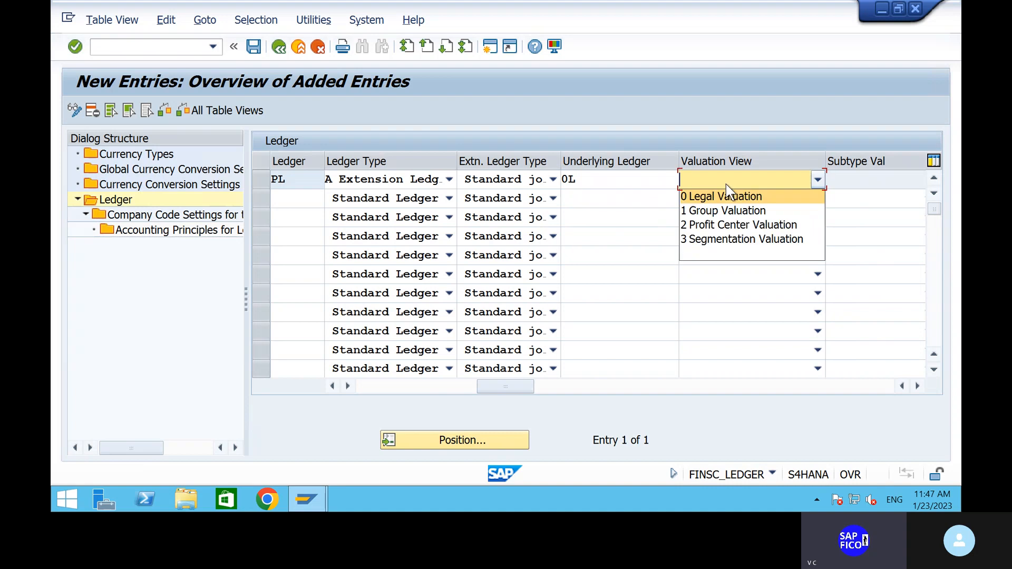
left_click(725, 184)
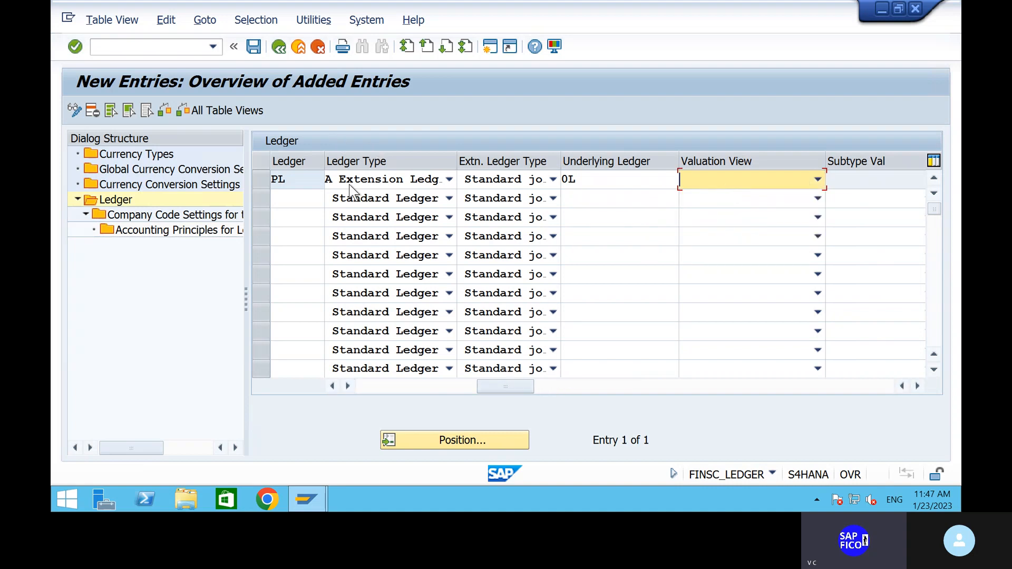
left_click(304, 191)
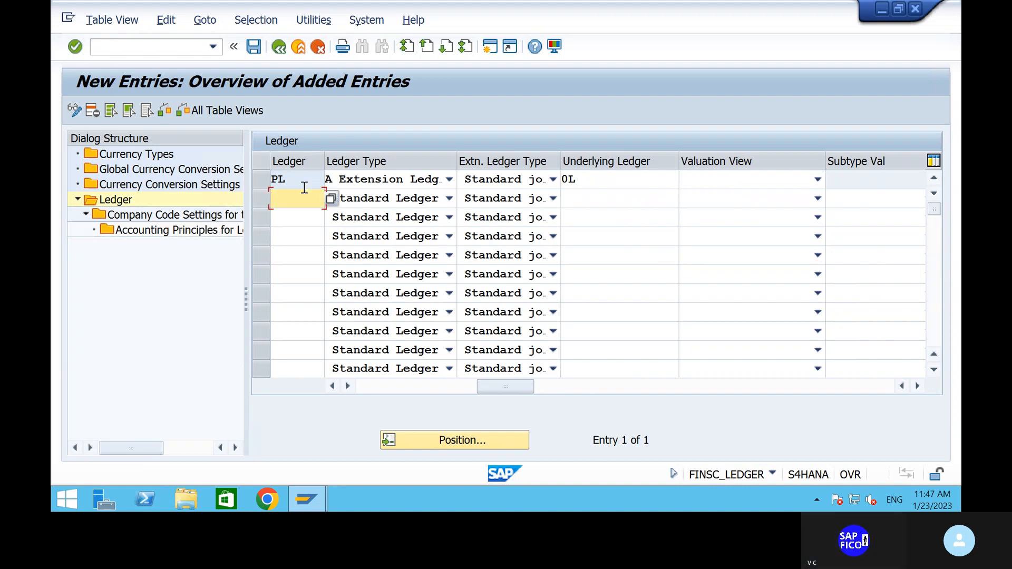
left_click(255, 46)
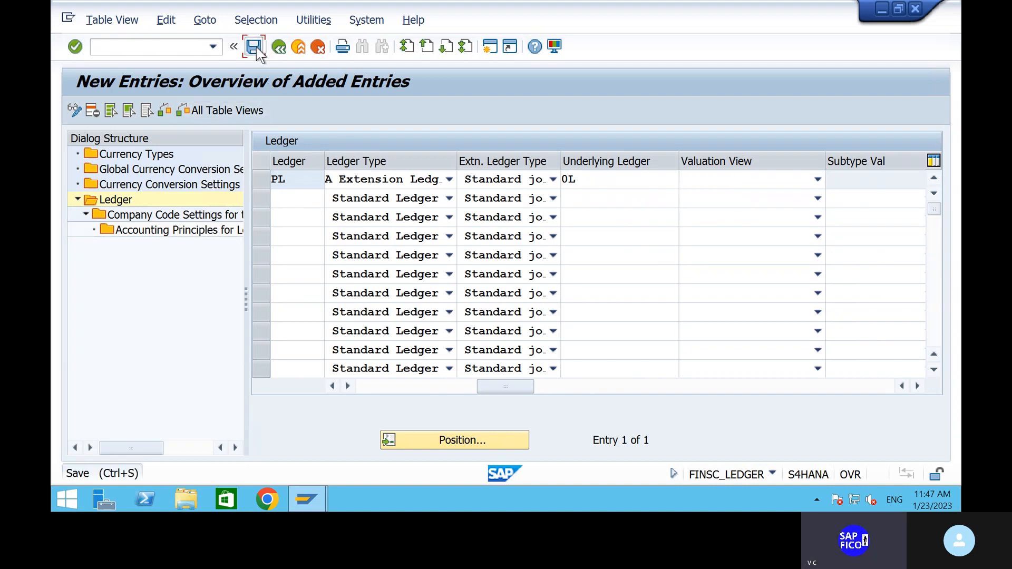
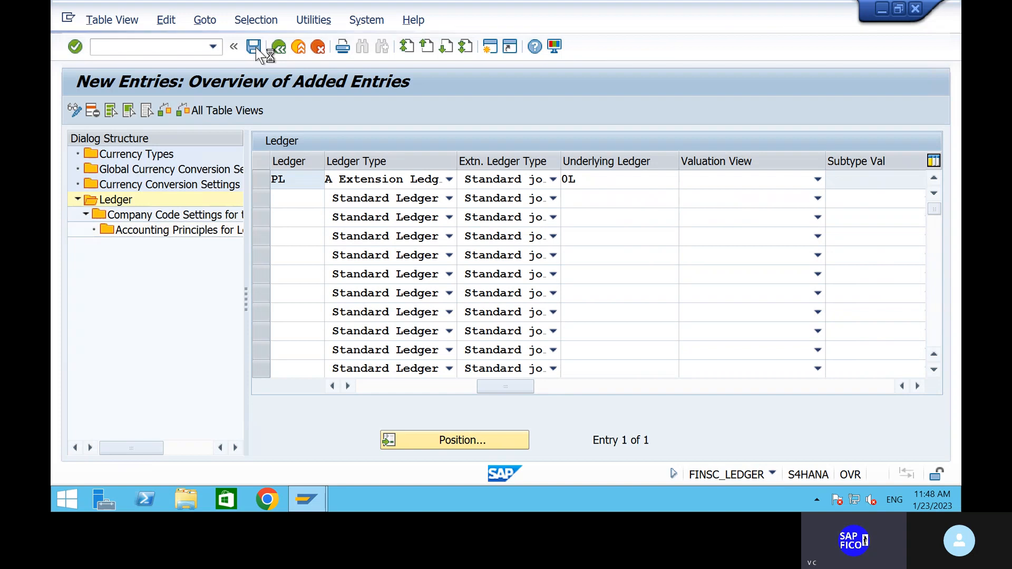
Switch to the Notepad notes, add blank lines below "DEFINE LEADING LEDGER" and open an indented line below the fiscal year variance note
mouse_move(626, 1)
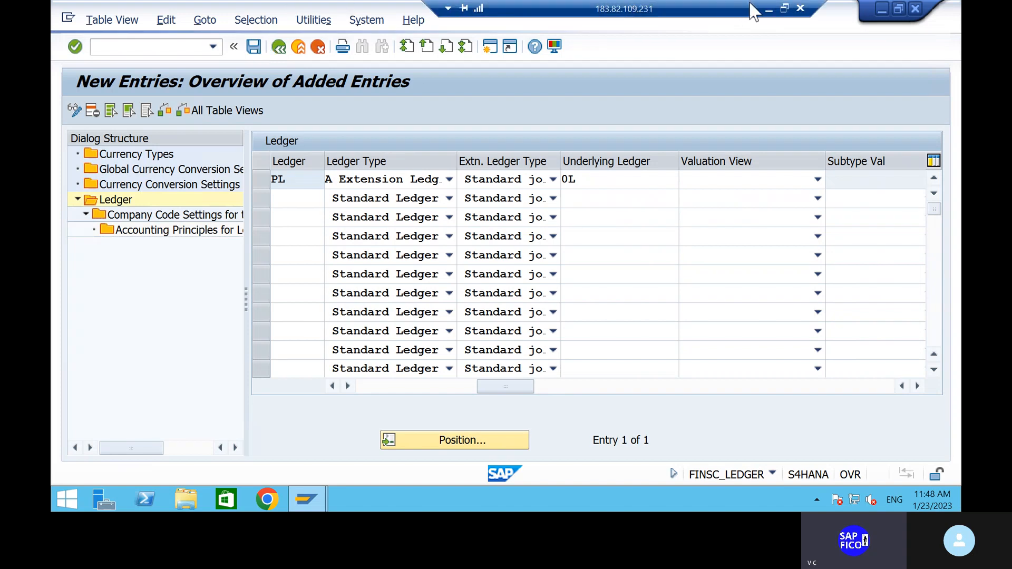
left_click(771, 9)
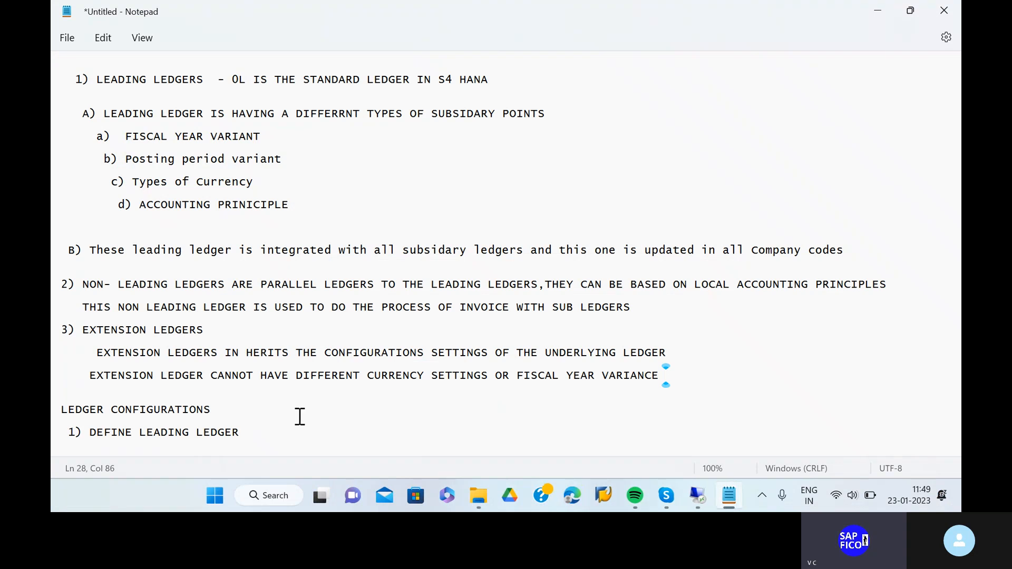
left_click(273, 431)
key("Return")
key("Return")
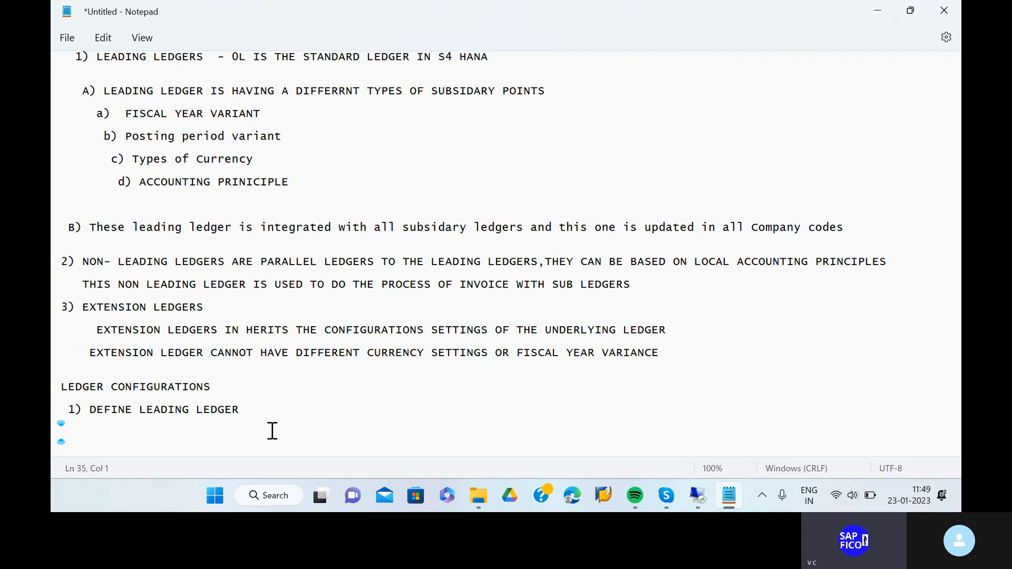
left_click(673, 350)
key("Return")
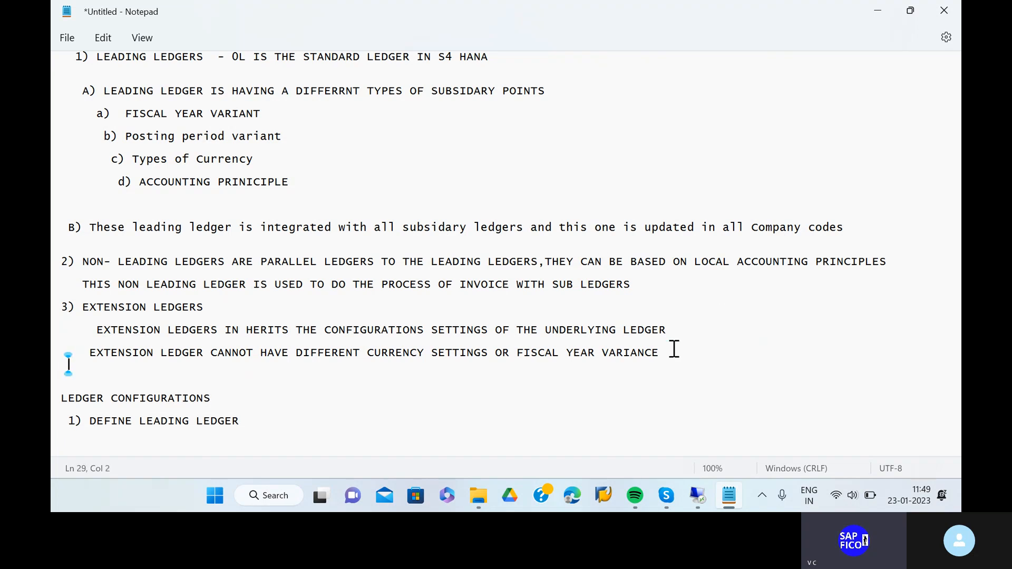
key("Return")
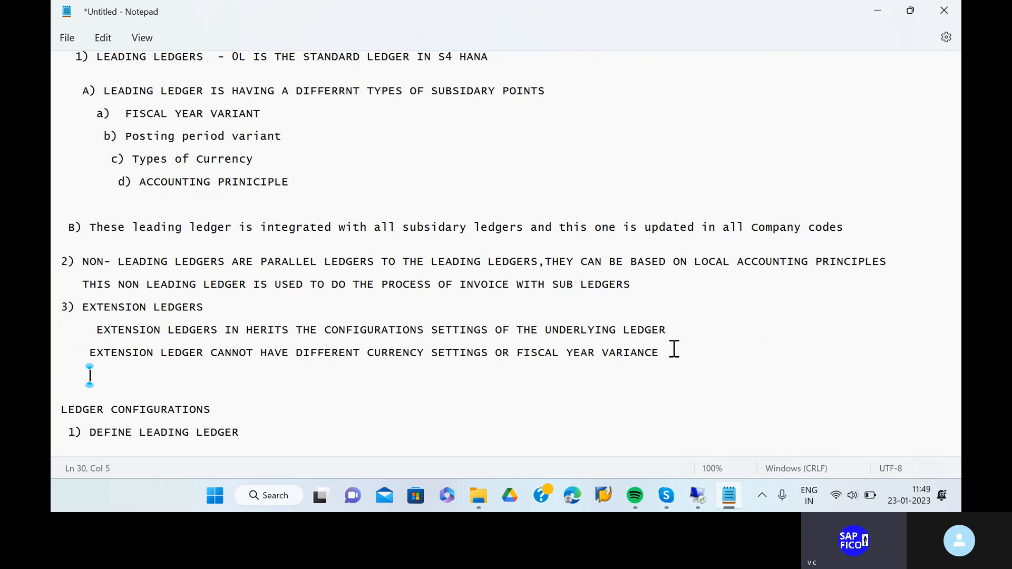
Write "APPENDIX LEDGER IT IS MANLY USED FOR POSTING THE ADJUSTMENT ENTIRES IT MAY BE USED FOR MANAGMENT REPORTING AND IT" on the indented line
type("APPEND")
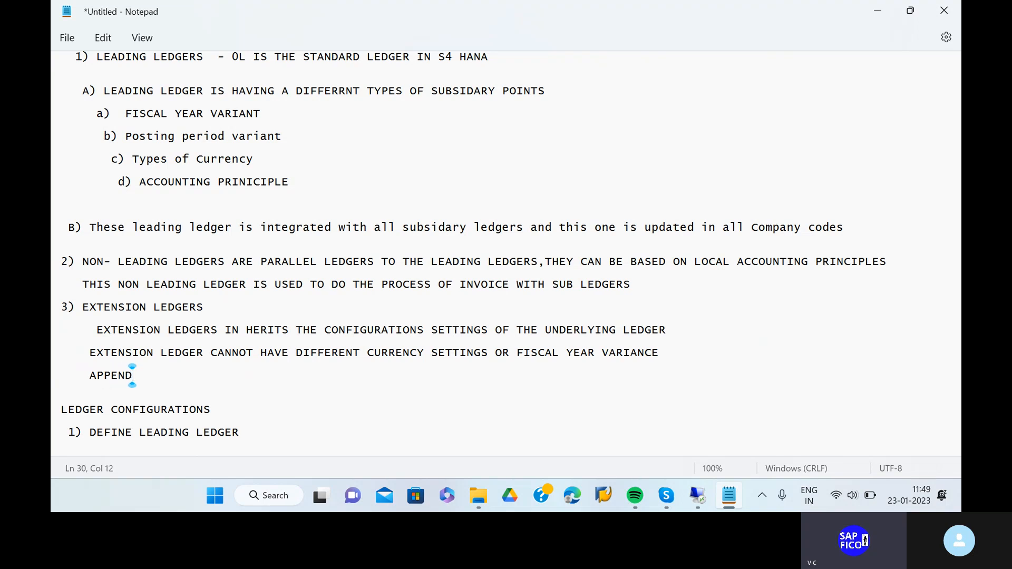
type("IX LEDGER")
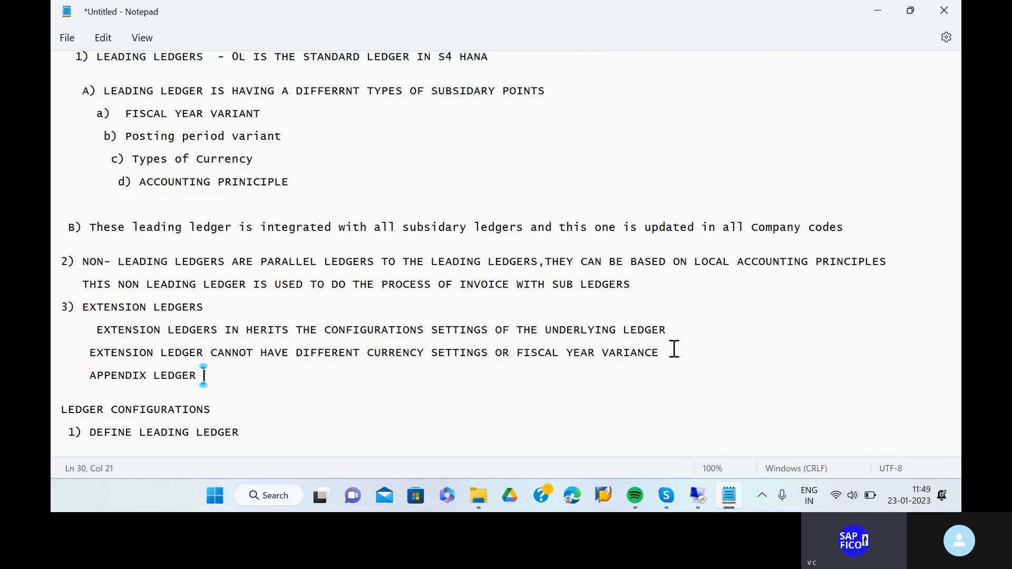
type("IT IS MANIL")
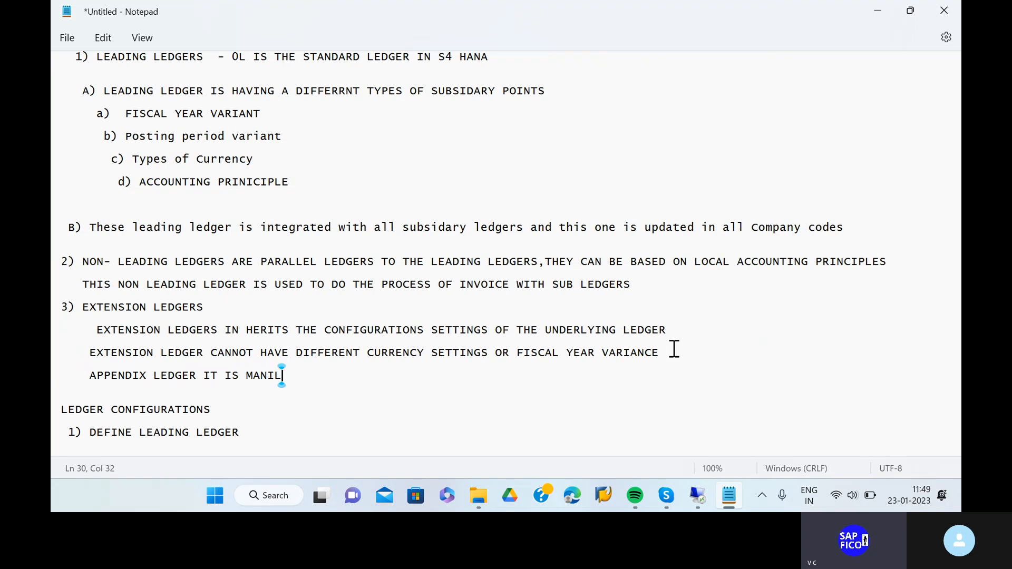
key("BackSpace")
key("BackSpace")
type("LY USED FOR POST")
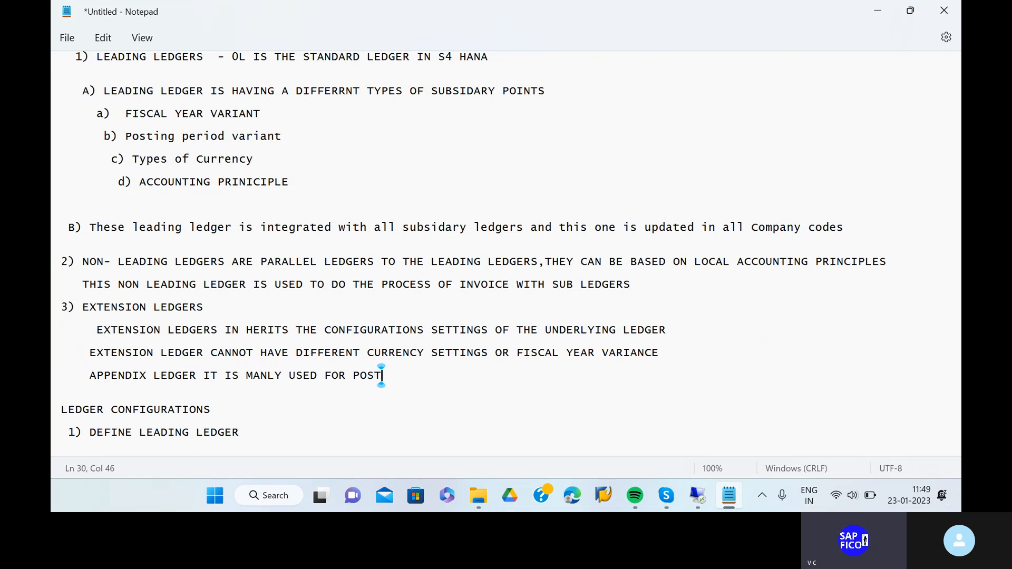
type("ING THE AD")
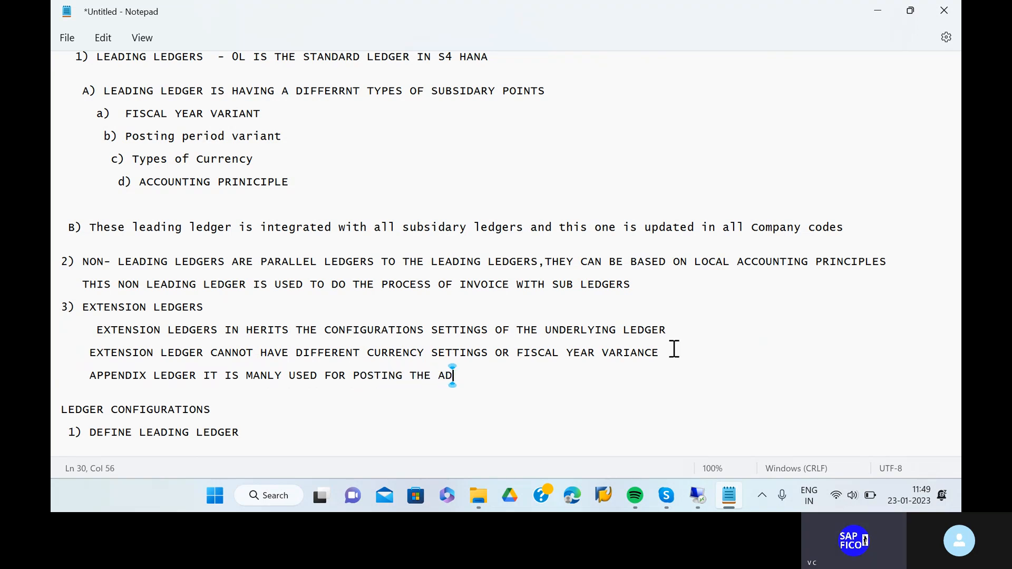
type("JUSTMENT ENTI")
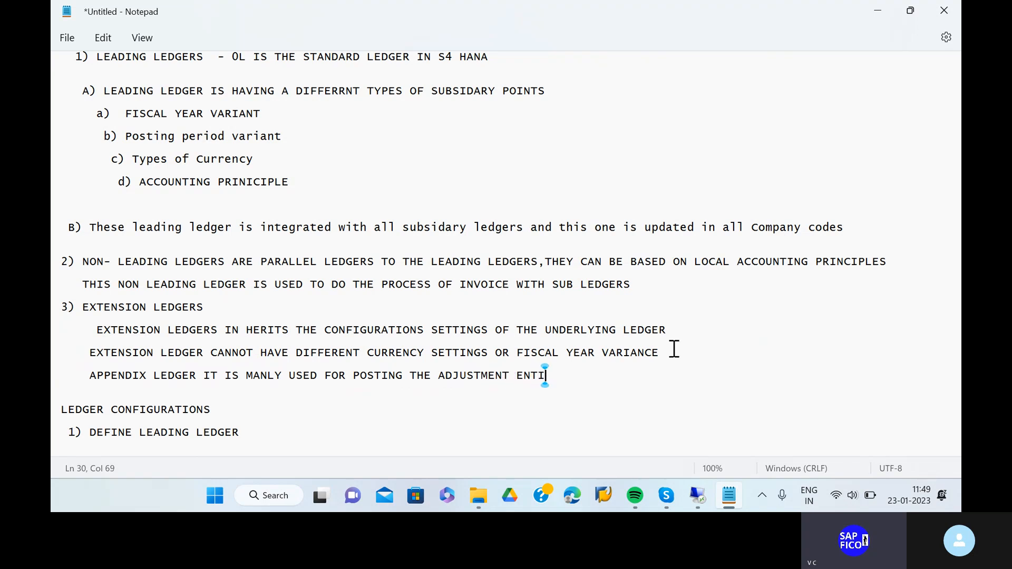
type("RES IT MAY BE US")
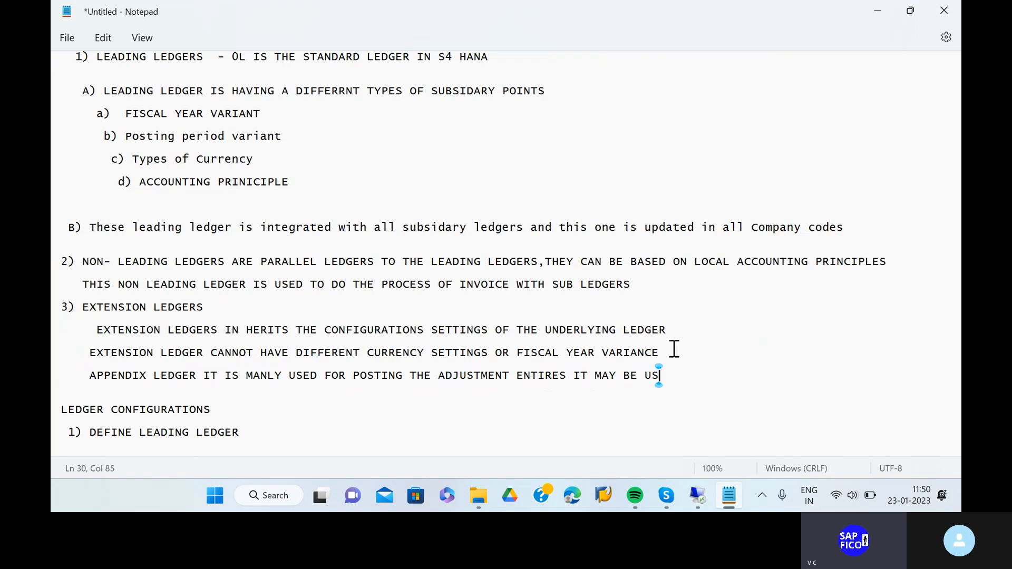
type("ED FOR MANA")
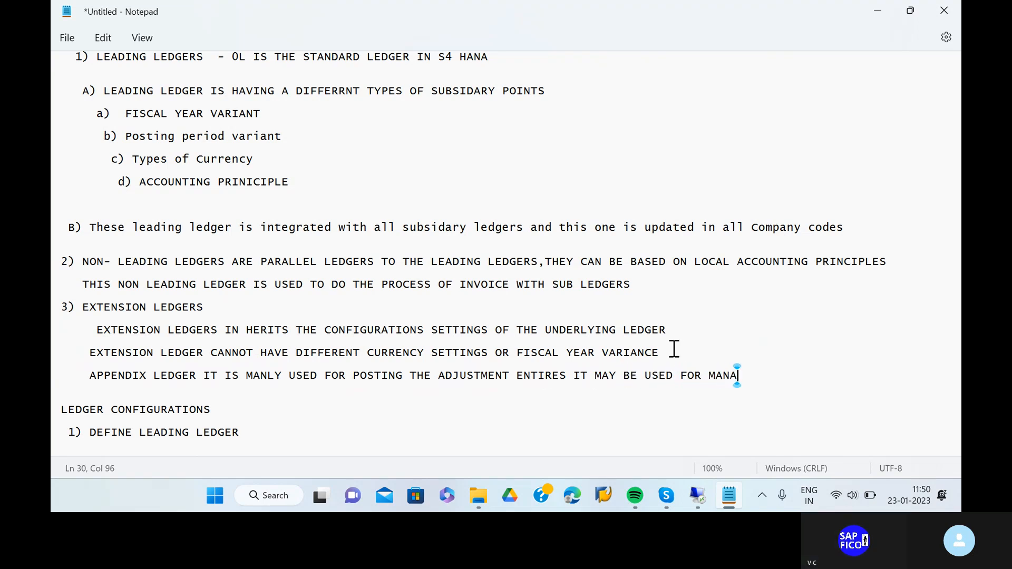
type("GMENT RE")
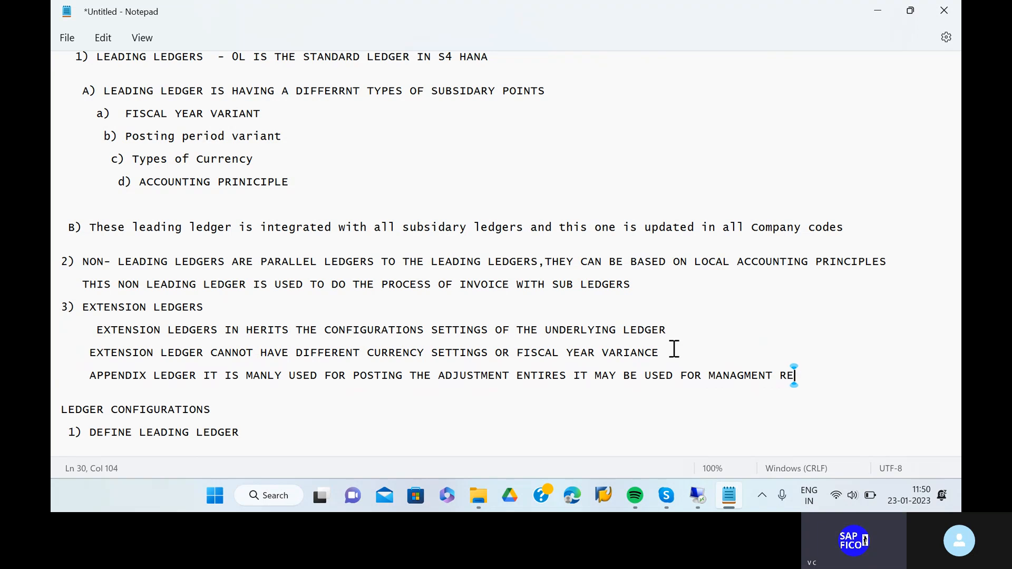
type("PORTING A")
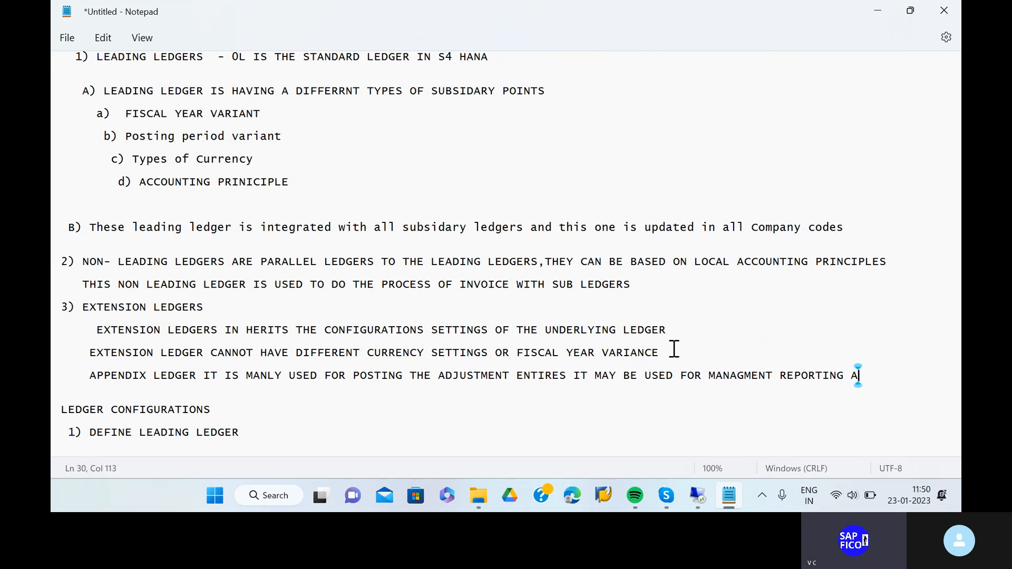
type("ND IT SHP")
key("BackSpace")
key("BackSpace")
key("BackSpace")
key("BackSpace")
Continue the appendix ledger note on an indented line below with "SHOULD HAVE THE UNDERLYING LEDGER"
key("Return")
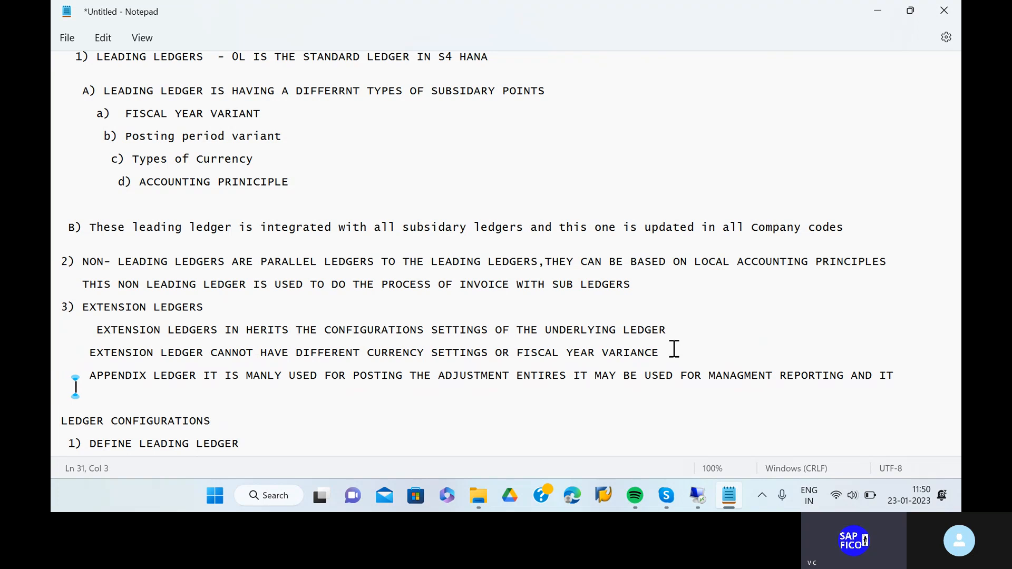
key("Return")
type("SH")
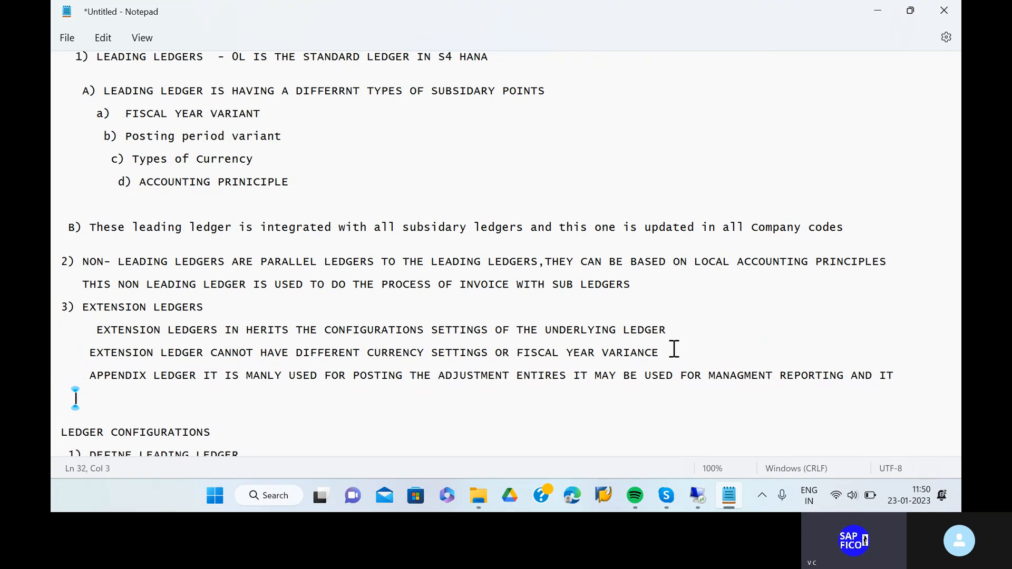
type("OULD HAVE TH")
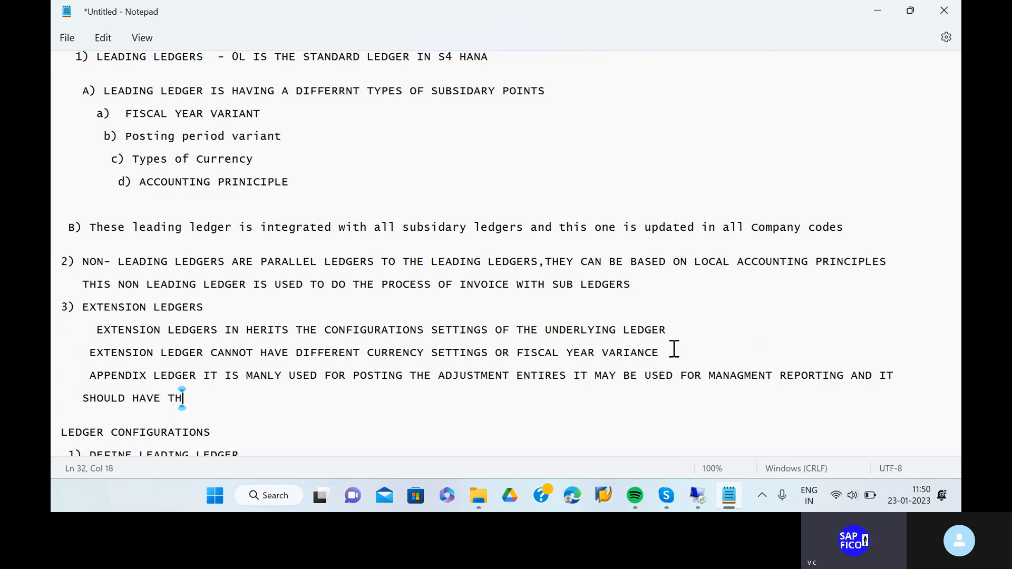
type("E UNDERLY")
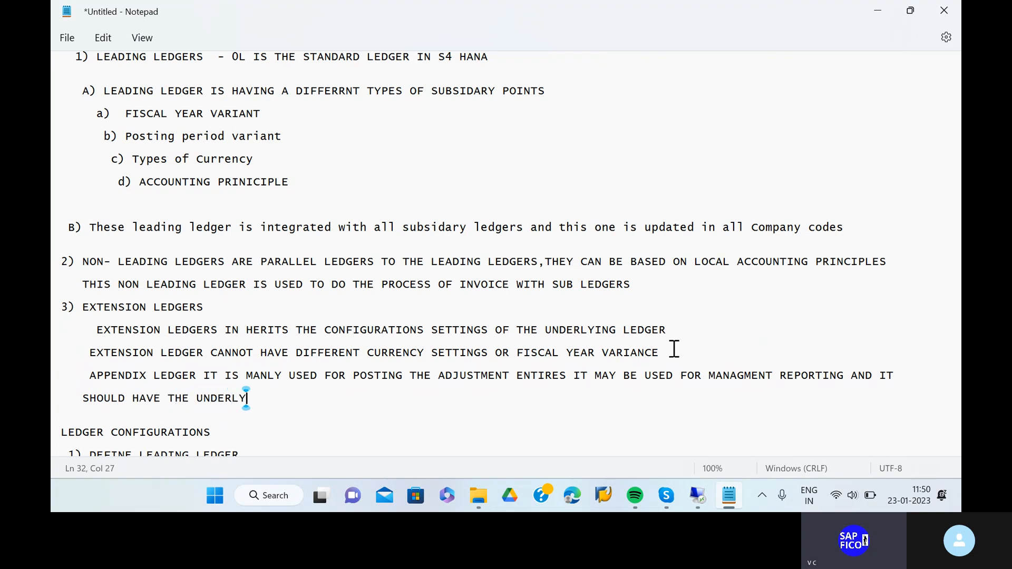
type("ING LEDGER")
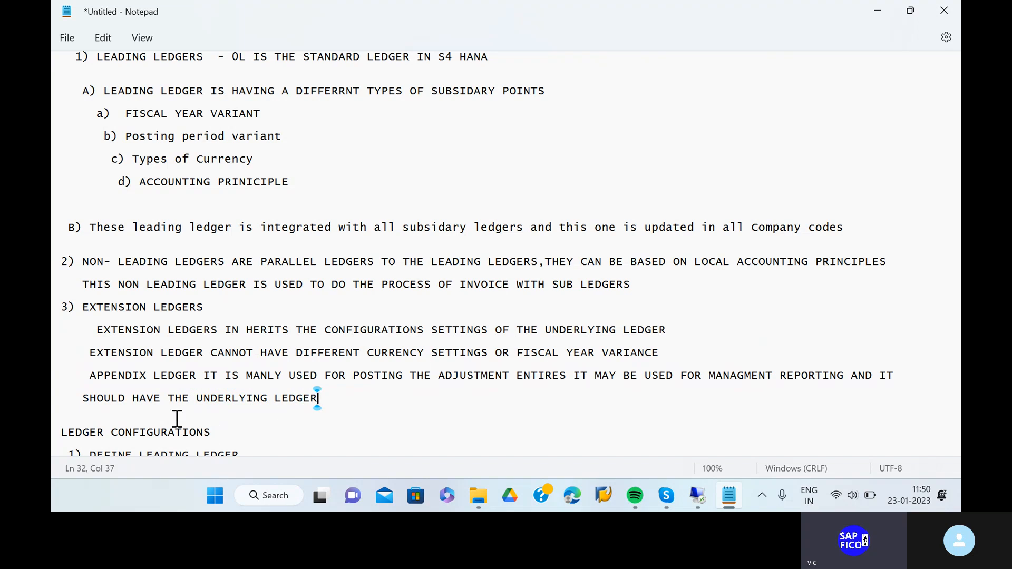
Switch to SAP and finish saving extension ledger PL by accepting the consistency check, the proposed customizing request and the ledger group notice
left_click(86, 376)
left_click(696, 498)
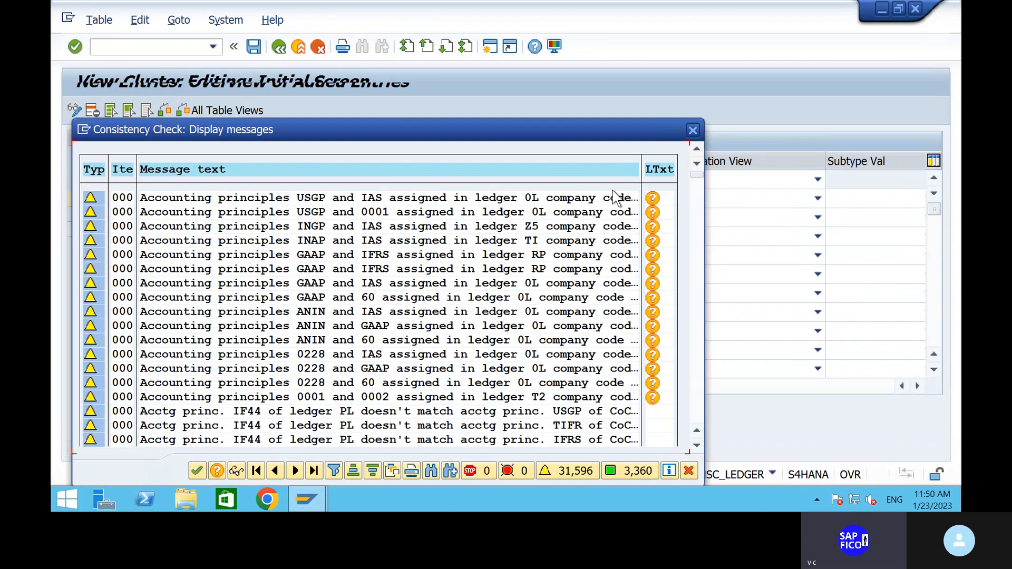
left_click(198, 469)
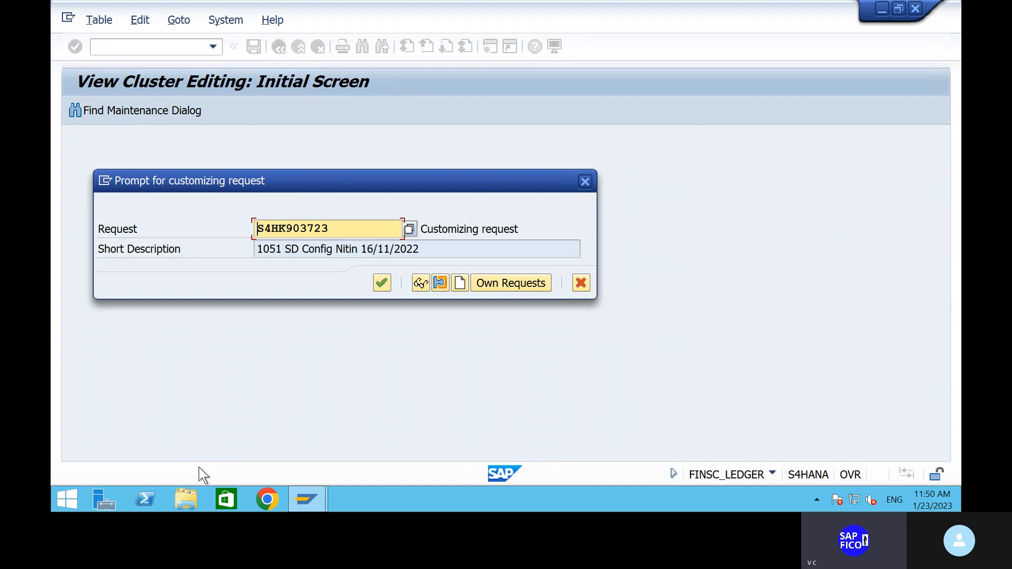
left_click(382, 285)
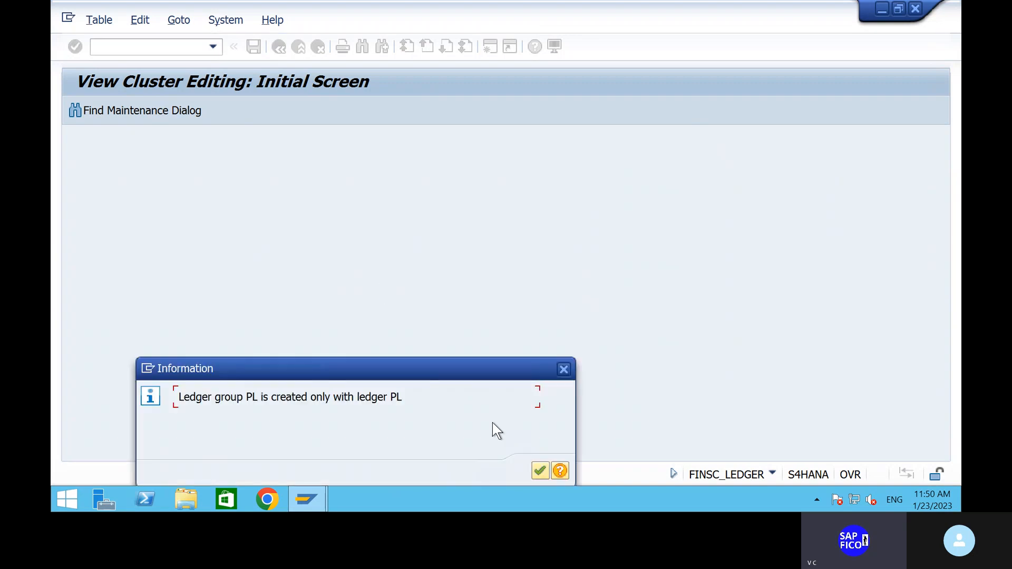
left_click(536, 472)
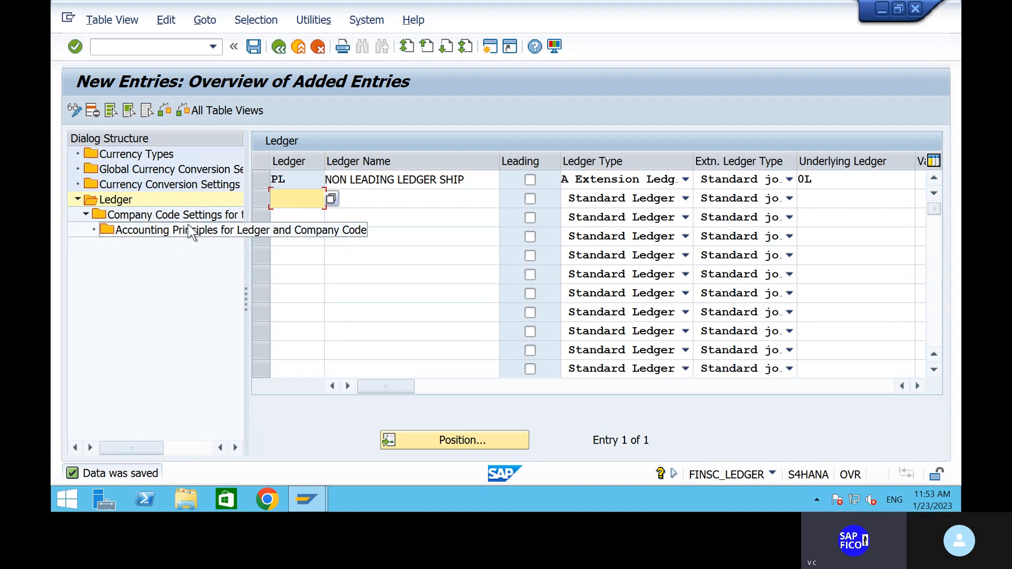
Select ledger PL, open its company code settings and close the consistency check messages
left_click(206, 217)
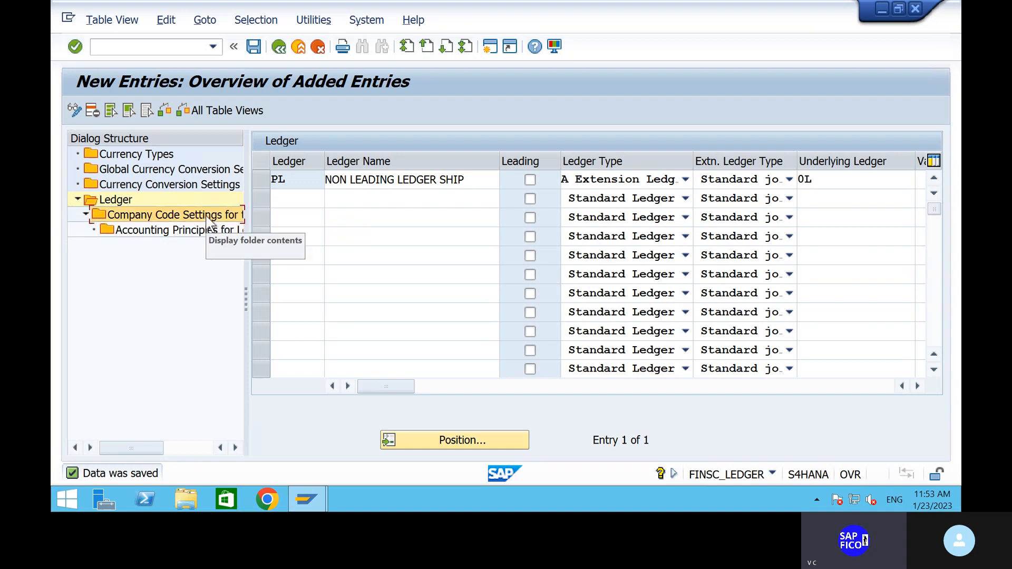
left_click(263, 184)
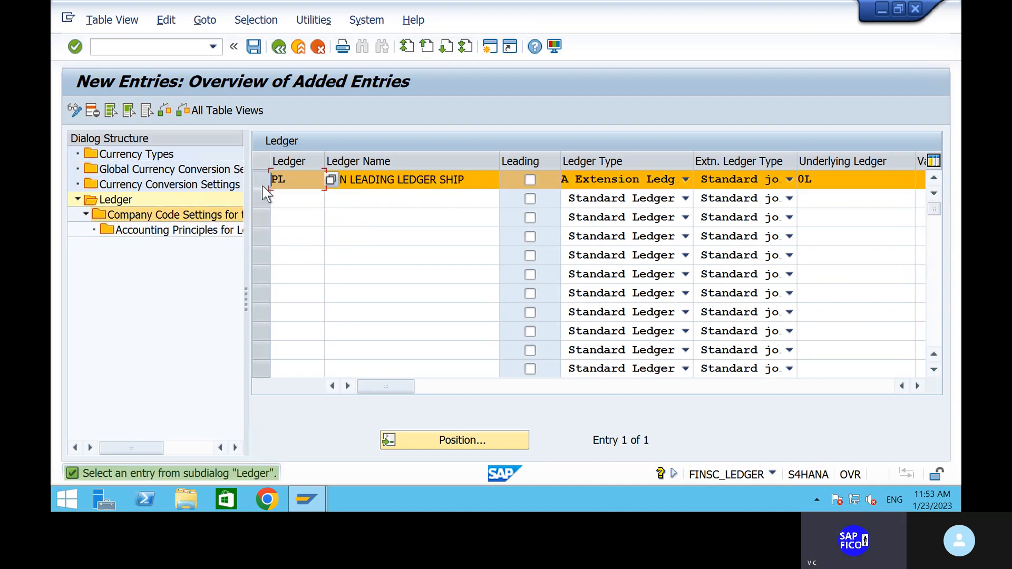
left_click(197, 218)
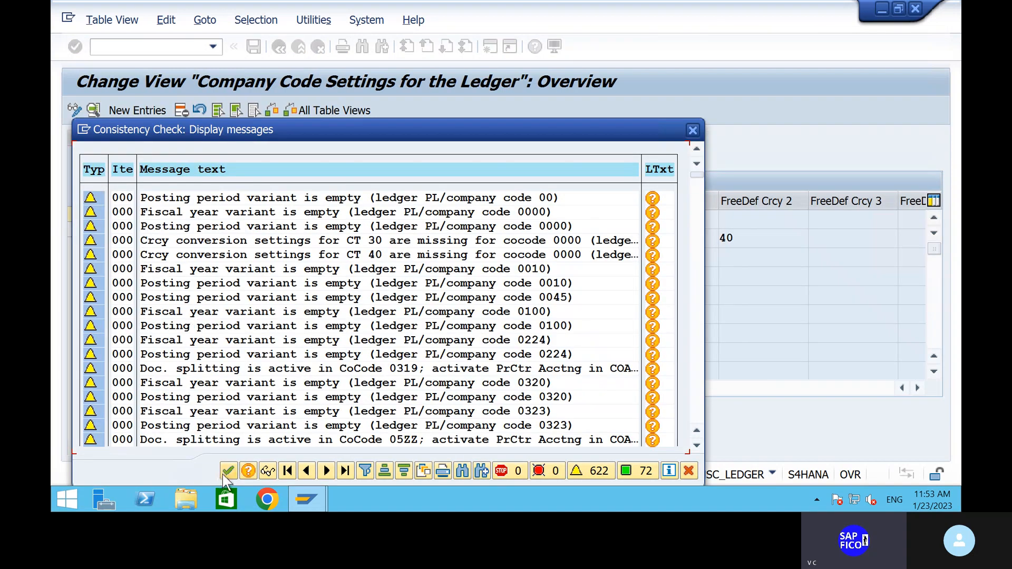
left_click(227, 471)
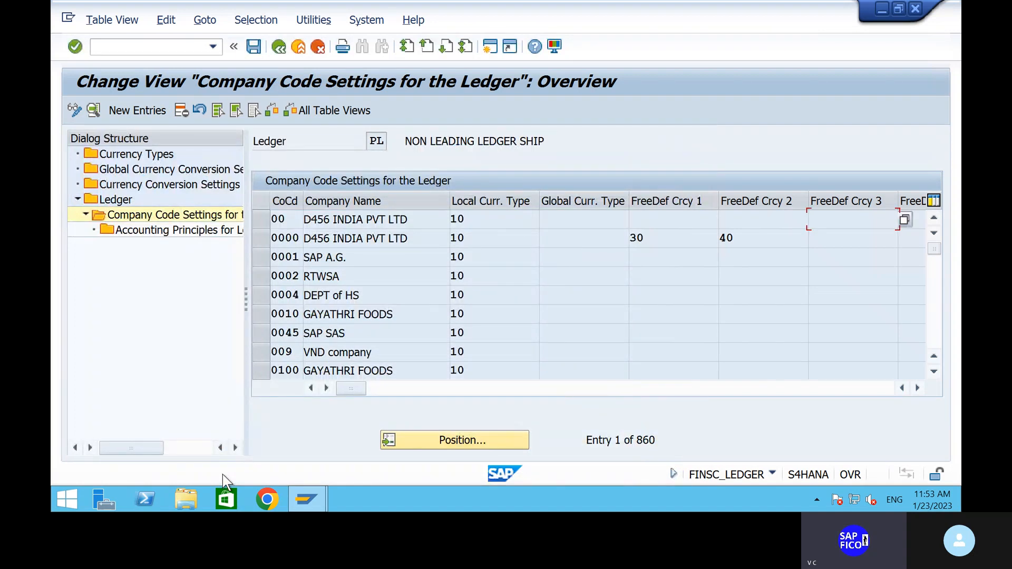
Find company code SHIP in ledger PL's settings and examine its currencies, fiscal year variant and posting period variant
left_click(461, 447)
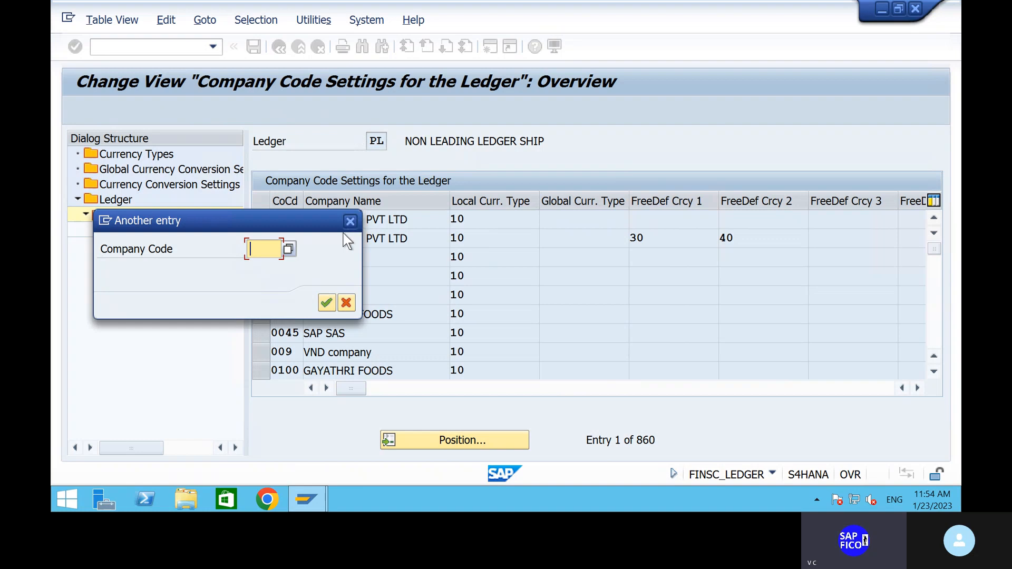
type("SHIP")
key("Return")
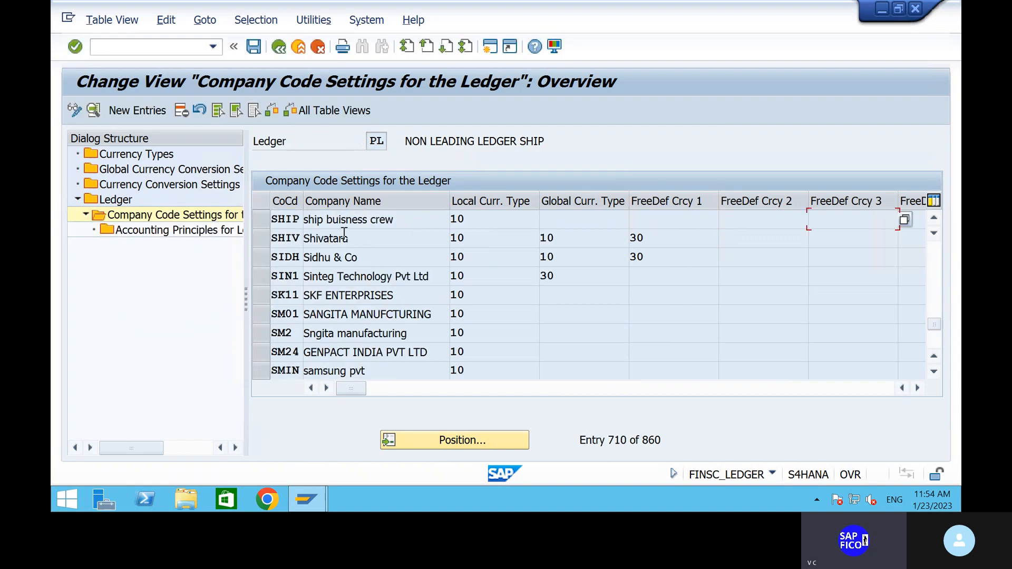
left_click(401, 390)
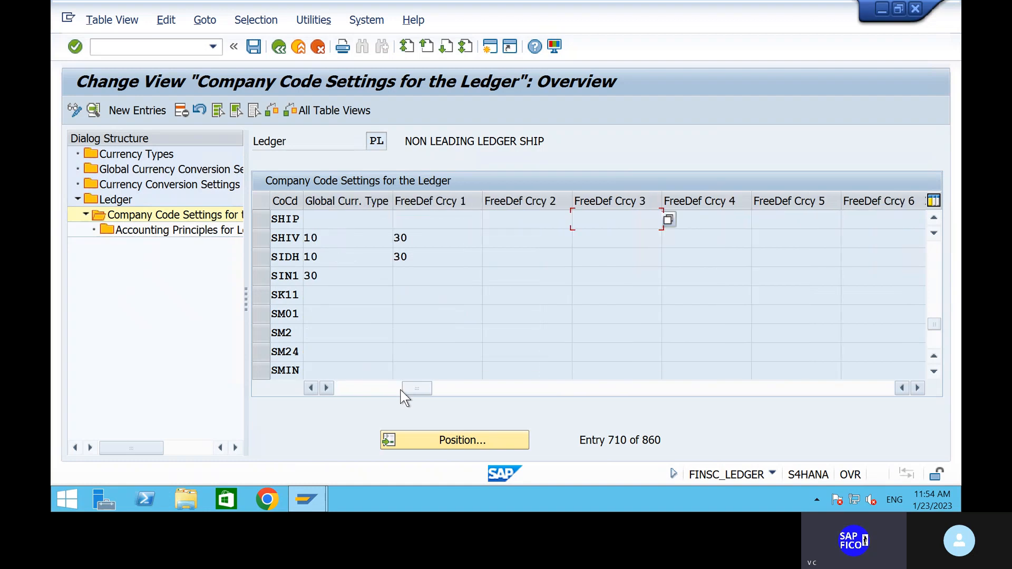
left_click_drag(447, 392, 559, 392)
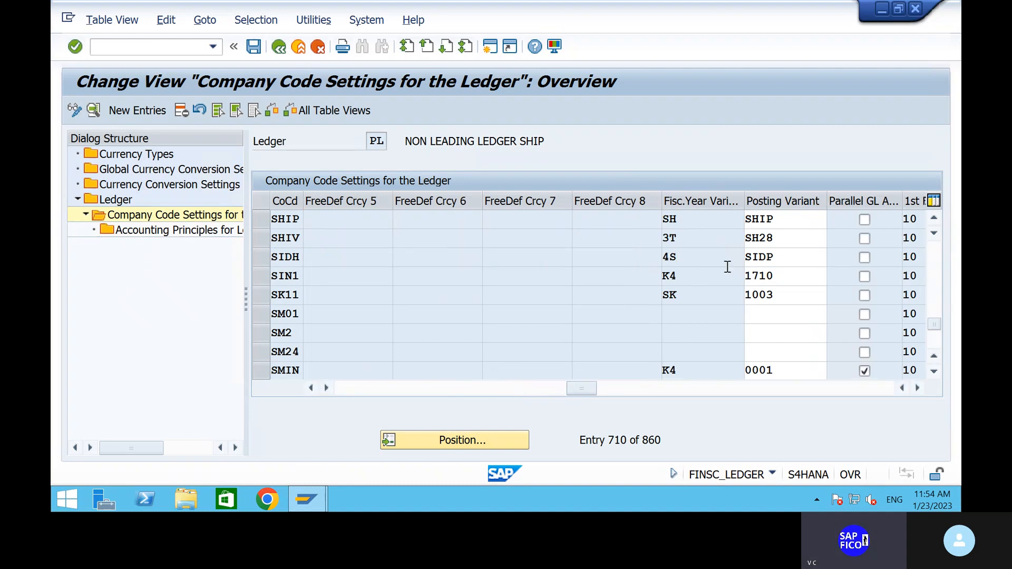
left_click(609, 389)
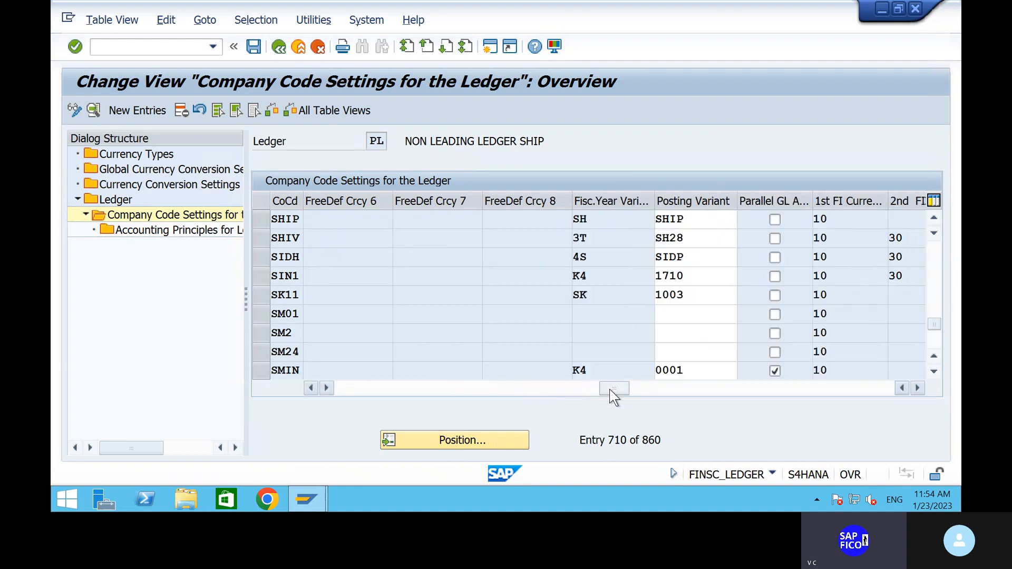
left_click(650, 390)
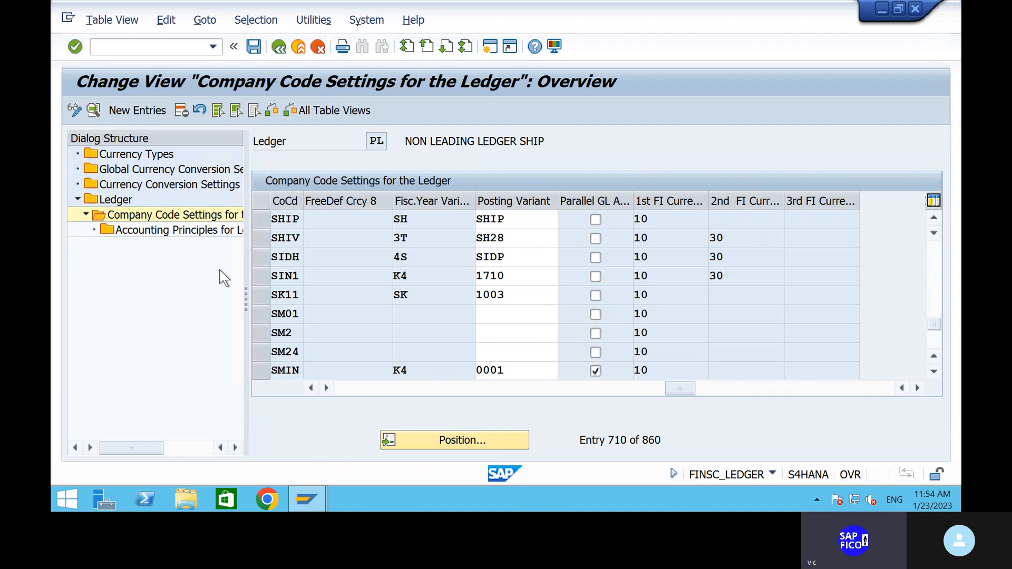
Leave the company code settings of PL and the newly added entries to return to the full ledger overview
left_click(278, 47)
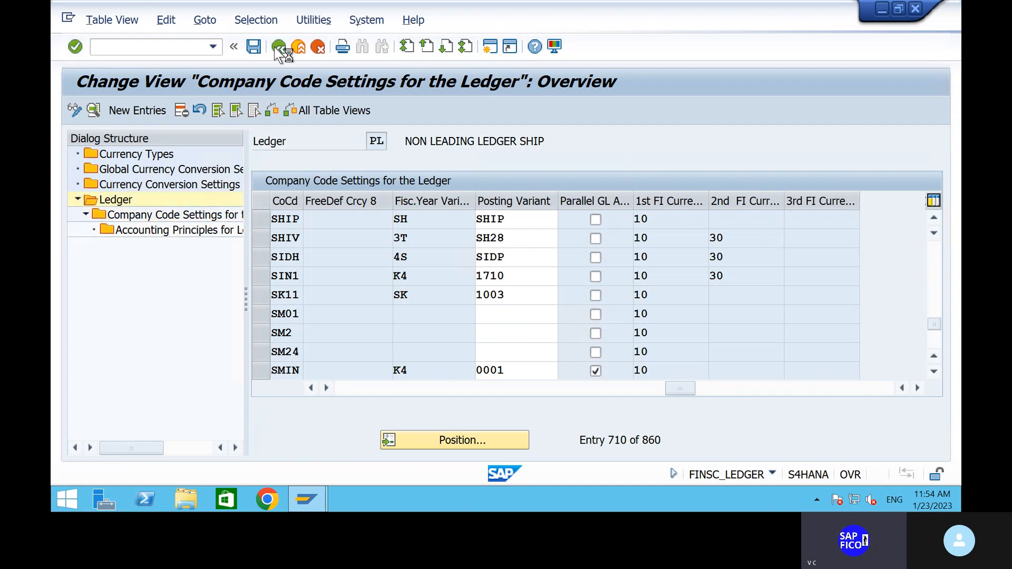
left_click(275, 48)
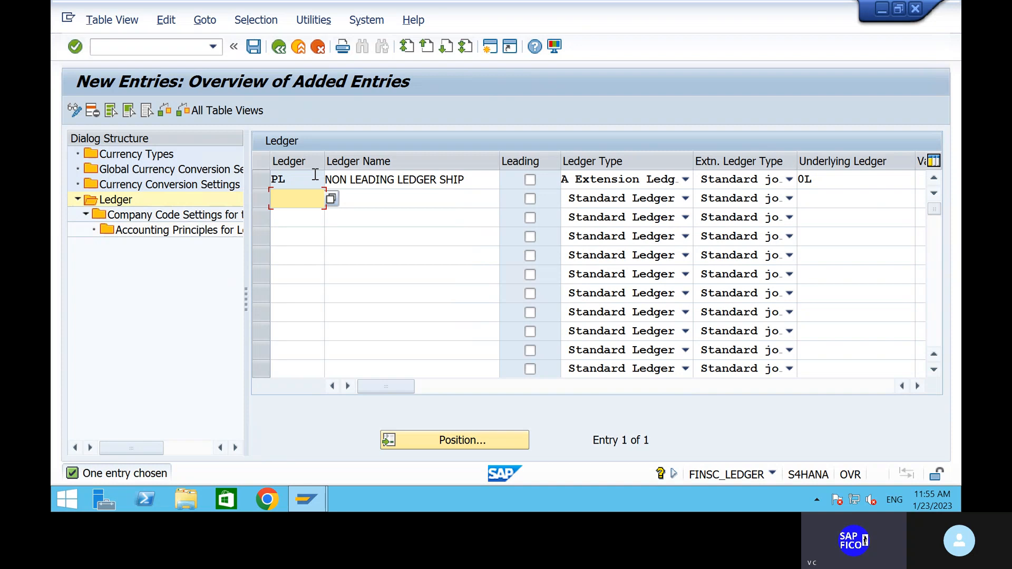
left_click(278, 47)
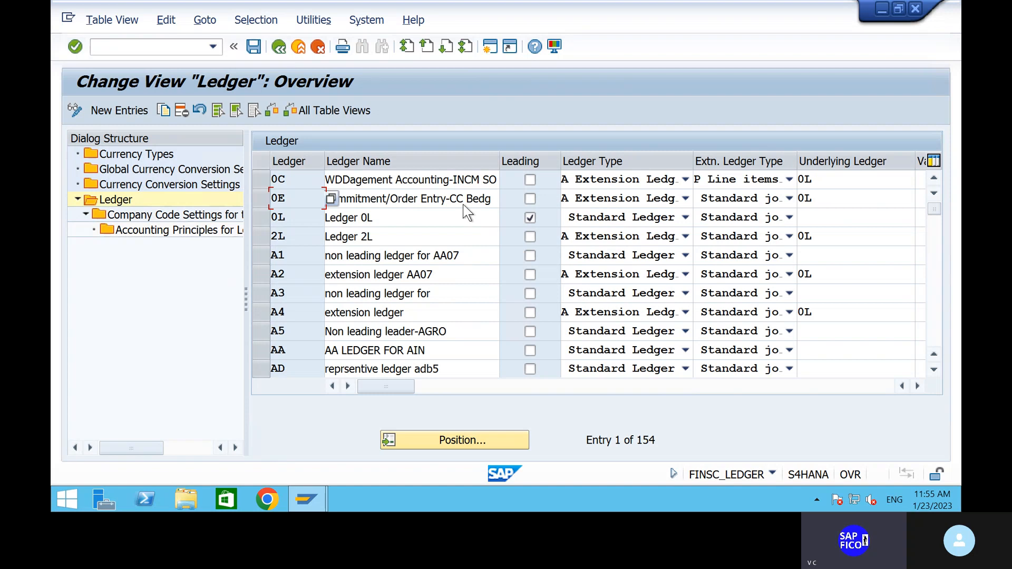
Select leading ledger 0L, open its company code settings and close the consistency check messages
scroll(407, 316, "down", 3)
scroll(407, 317, "down", 11)
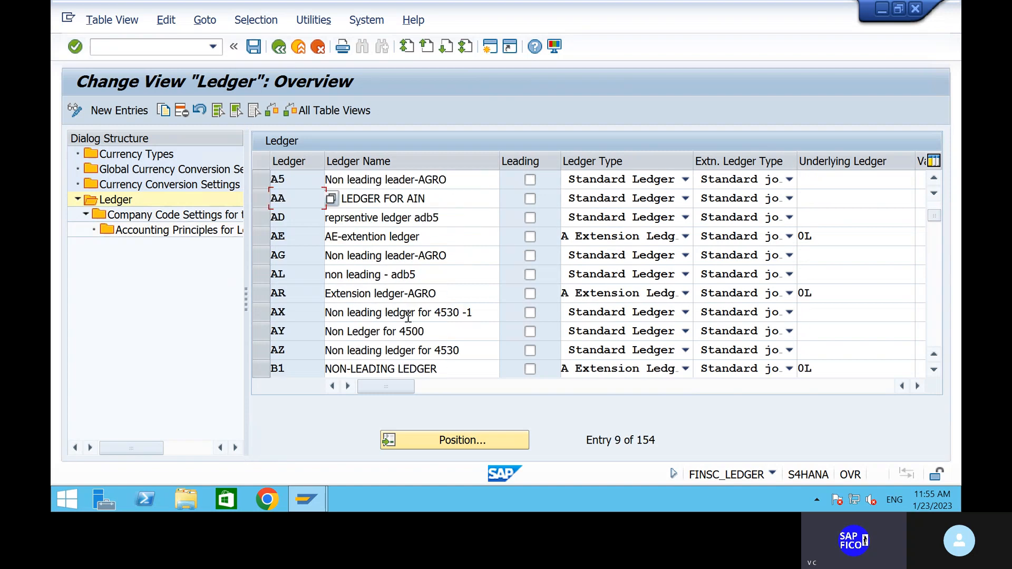
scroll(410, 322, "up", 14)
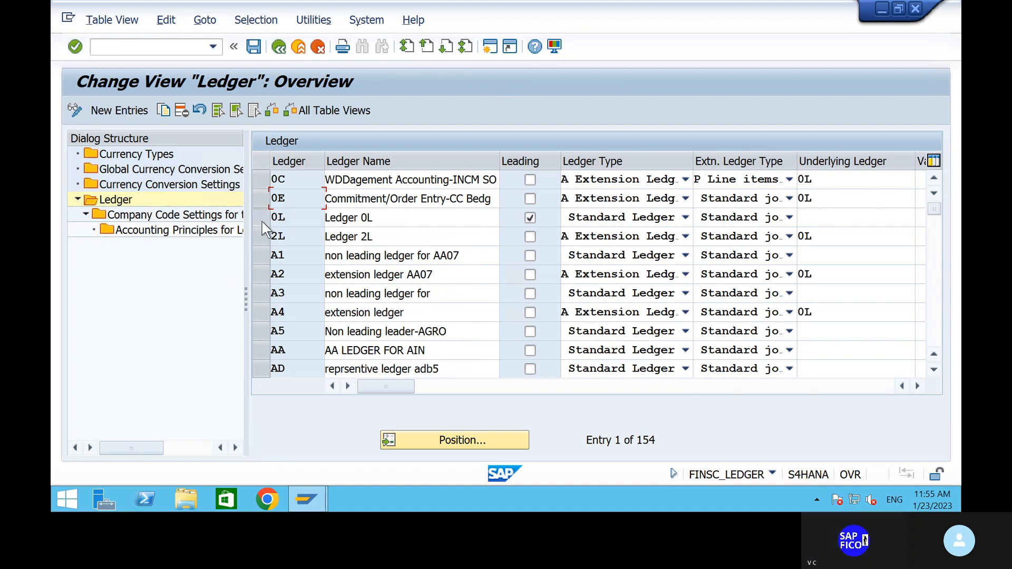
left_click(262, 217)
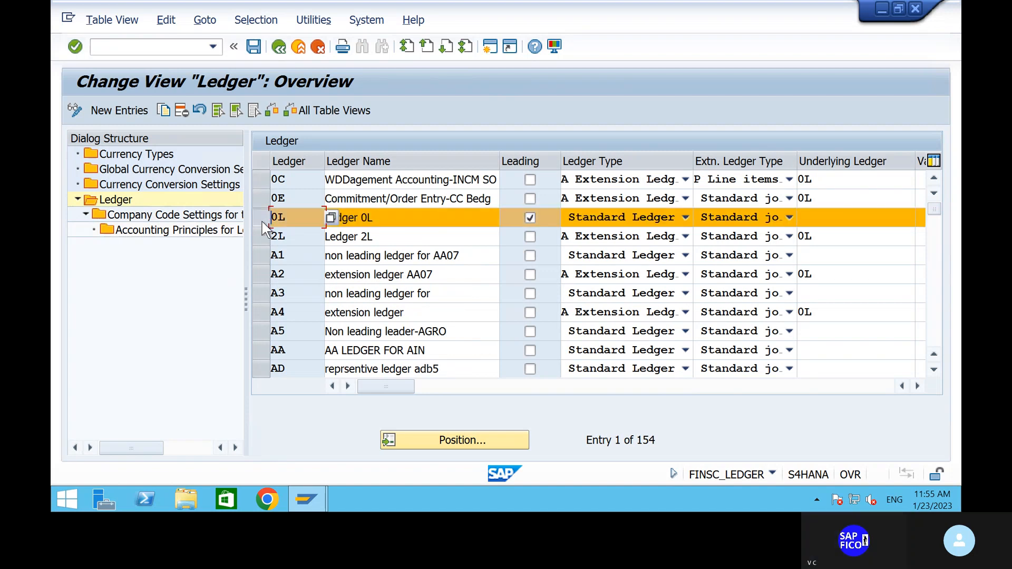
double_click(181, 214)
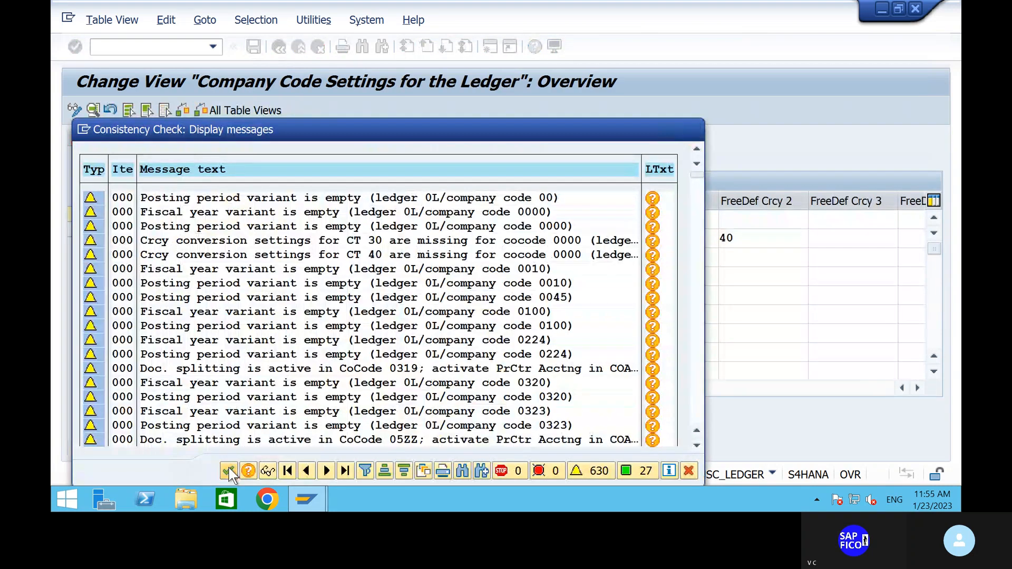
left_click(229, 471)
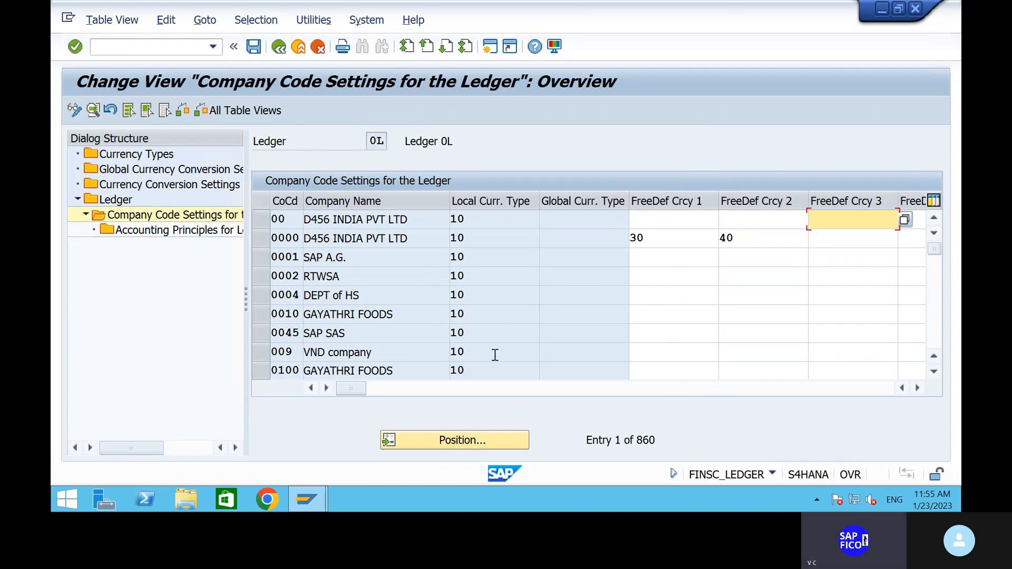
Find company code SHIP in ledger 0L's settings and examine its currency, fiscal year variant and posting variant columns
double_click(423, 239)
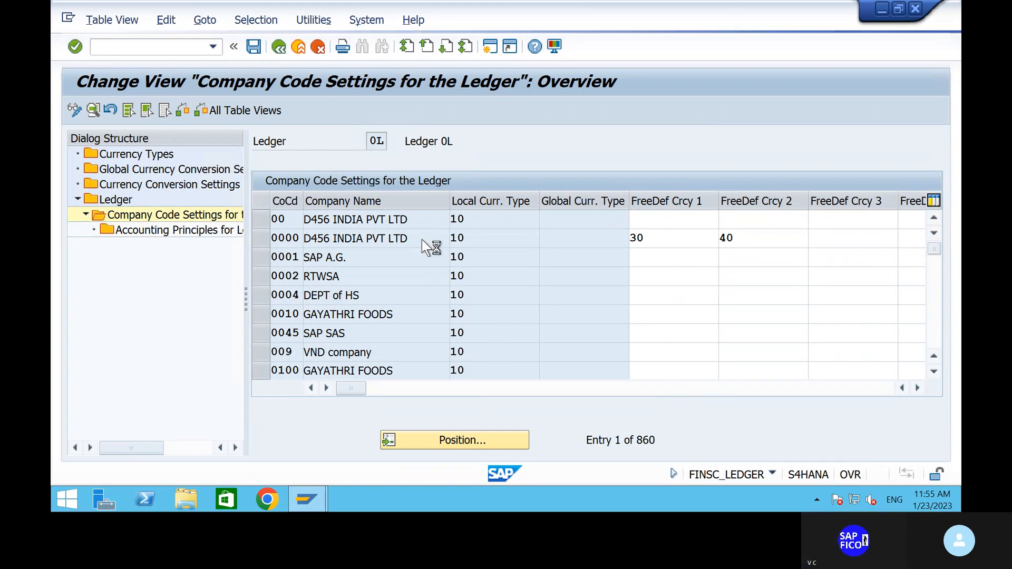
left_click(464, 440)
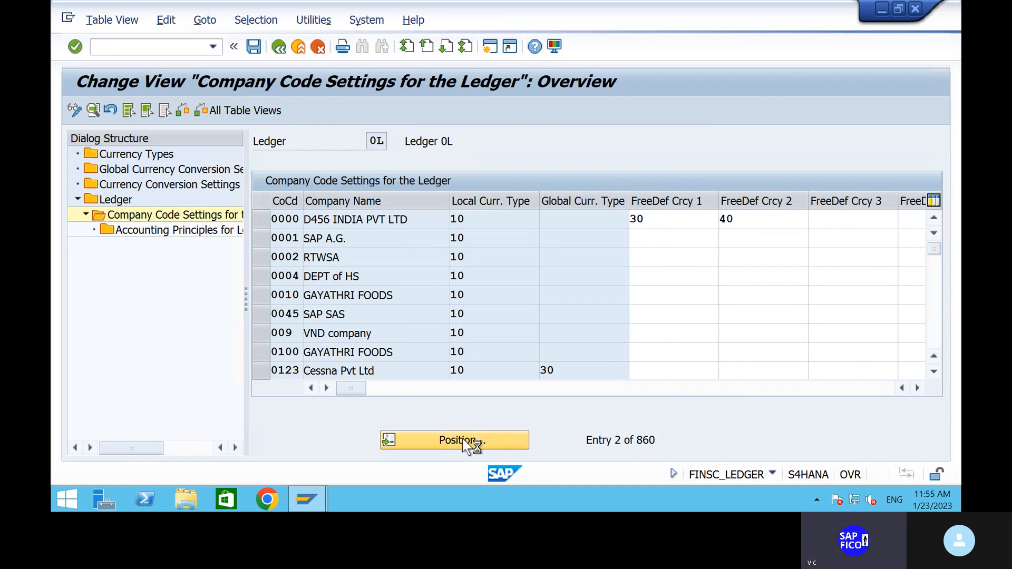
type("SHIP")
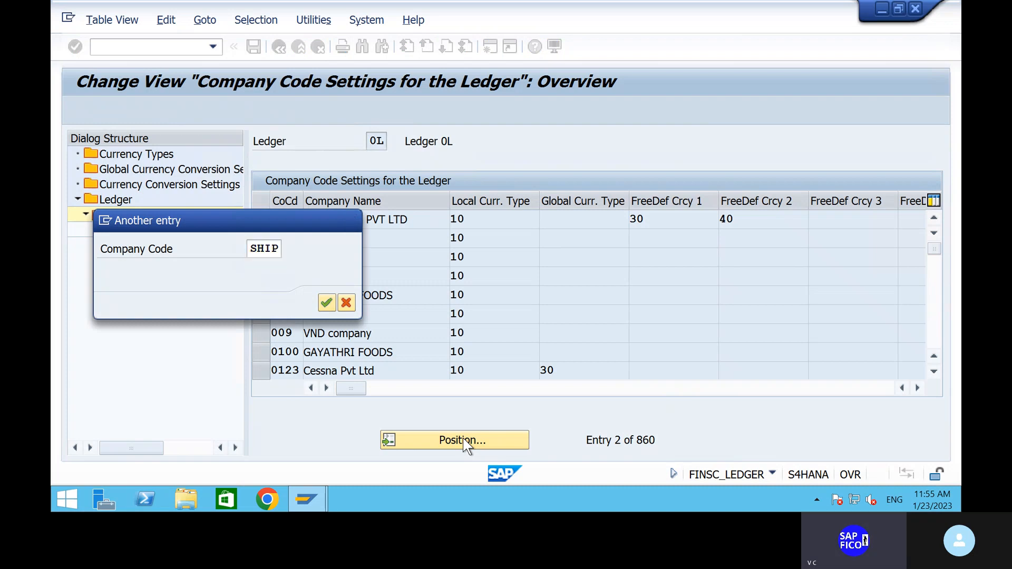
key("Return")
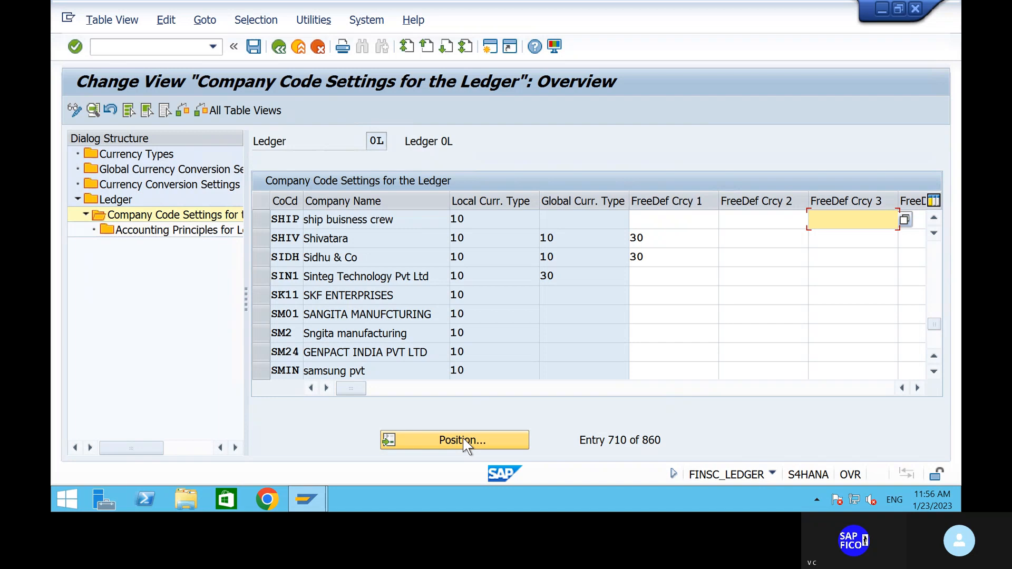
left_click_drag(340, 388, 373, 388)
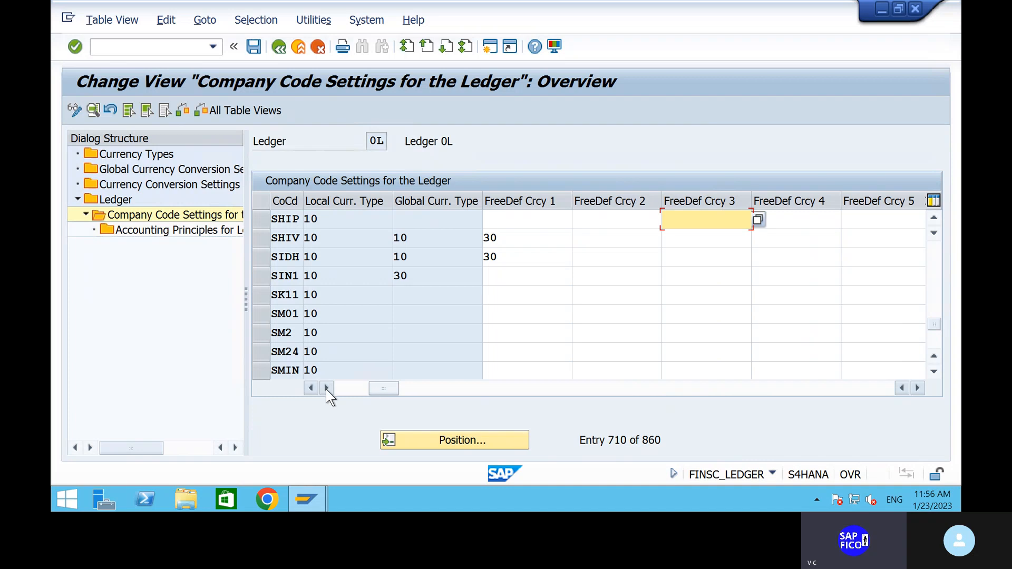
left_click(344, 390)
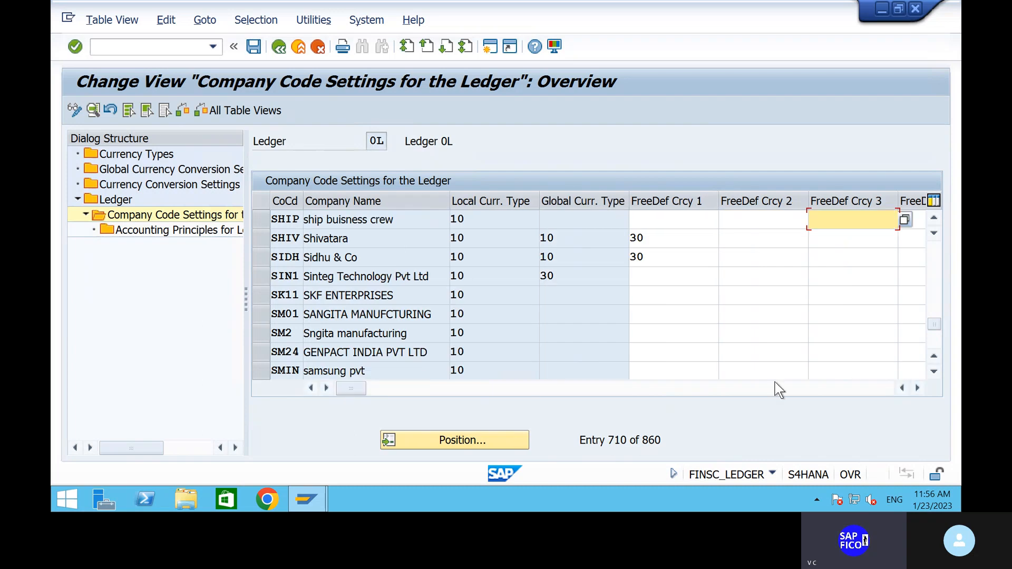
left_click(880, 391)
left_click(696, 390)
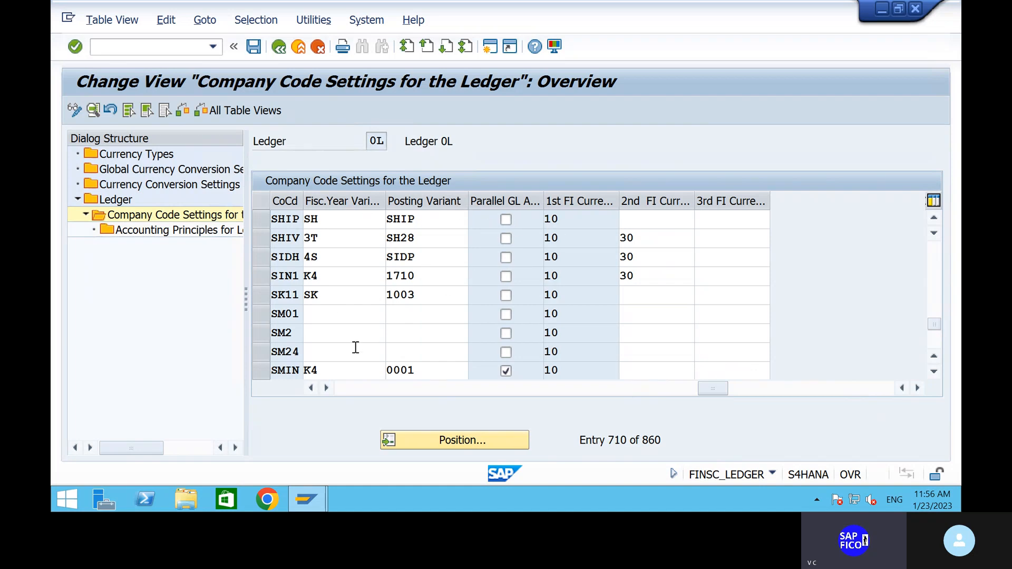
Return from the 0L company code settings to the ledger overview and look through the list of defined ledgers
left_click(279, 47)
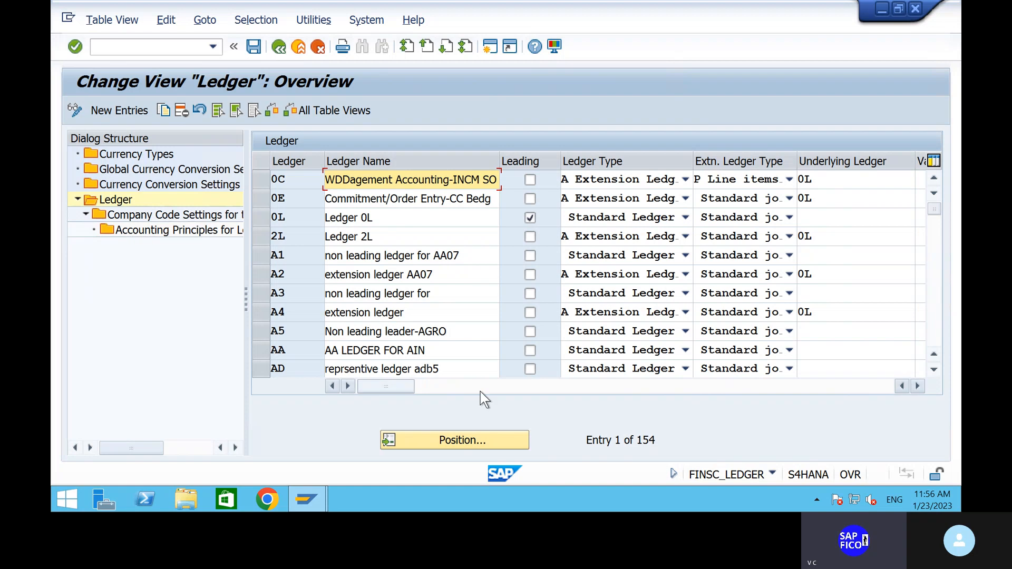
scroll(426, 304, "down", 2)
scroll(422, 296, "down", 16)
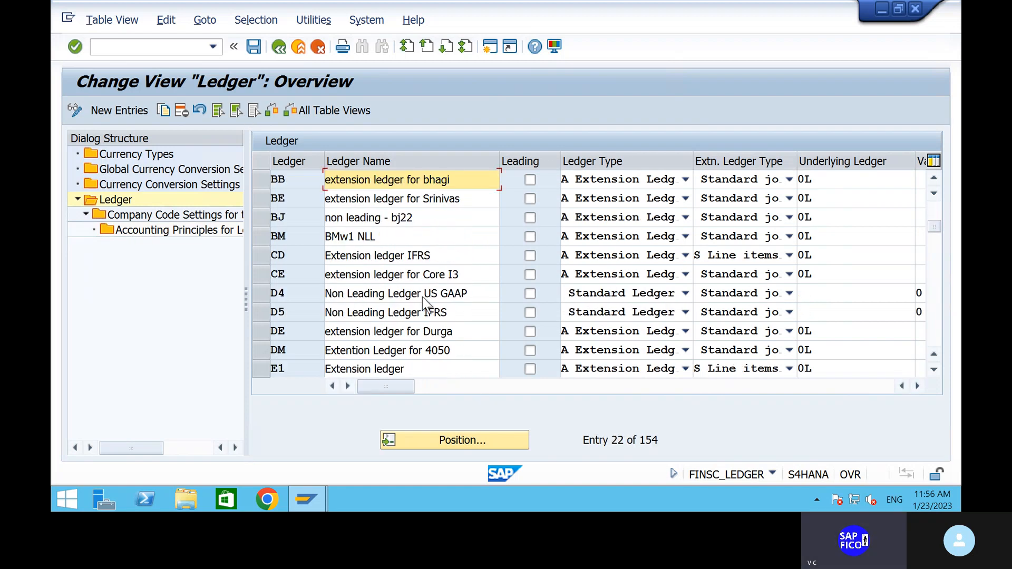
scroll(423, 297, "down", 8)
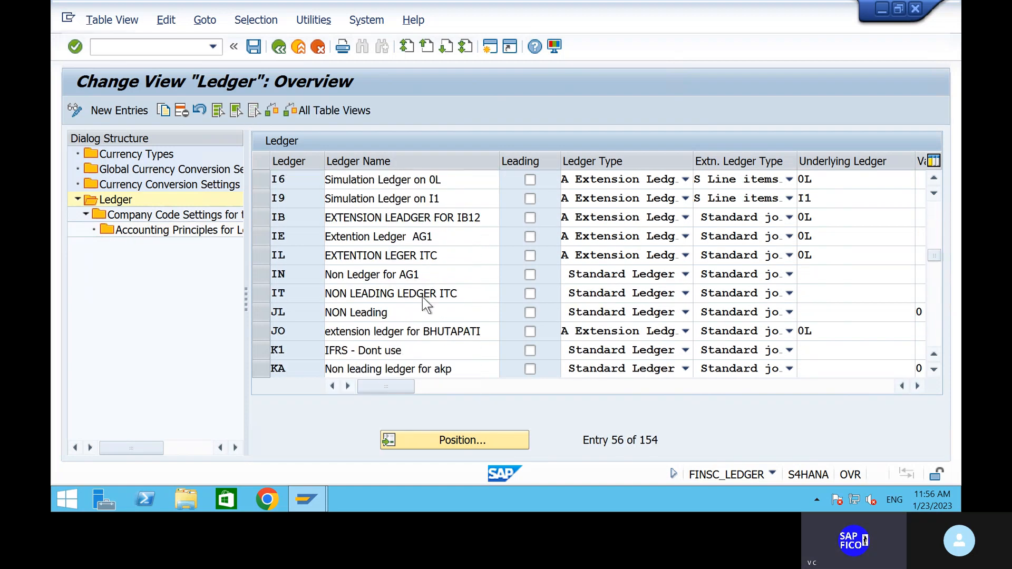
Clear the underlying ledger assignment of extension ledger PL (NON LEADING LEDGER SHIP) and save the change
scroll(422, 296, "down", 2)
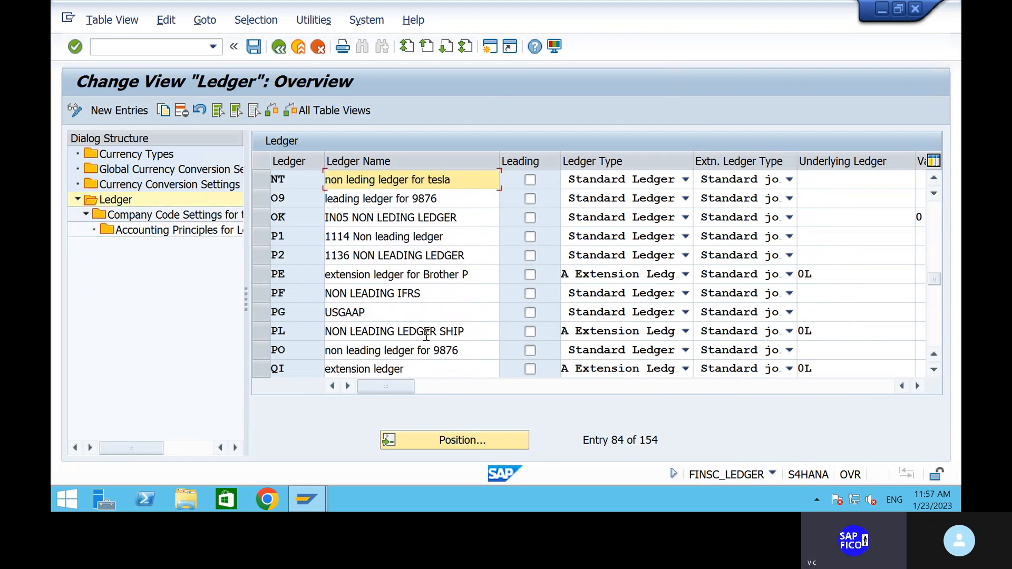
left_click(263, 332)
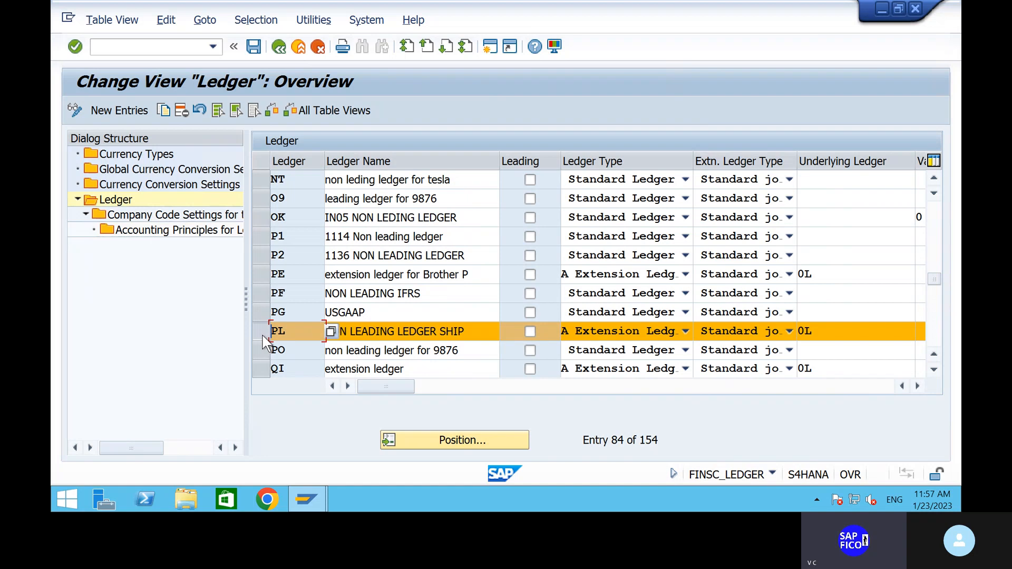
left_click(263, 333)
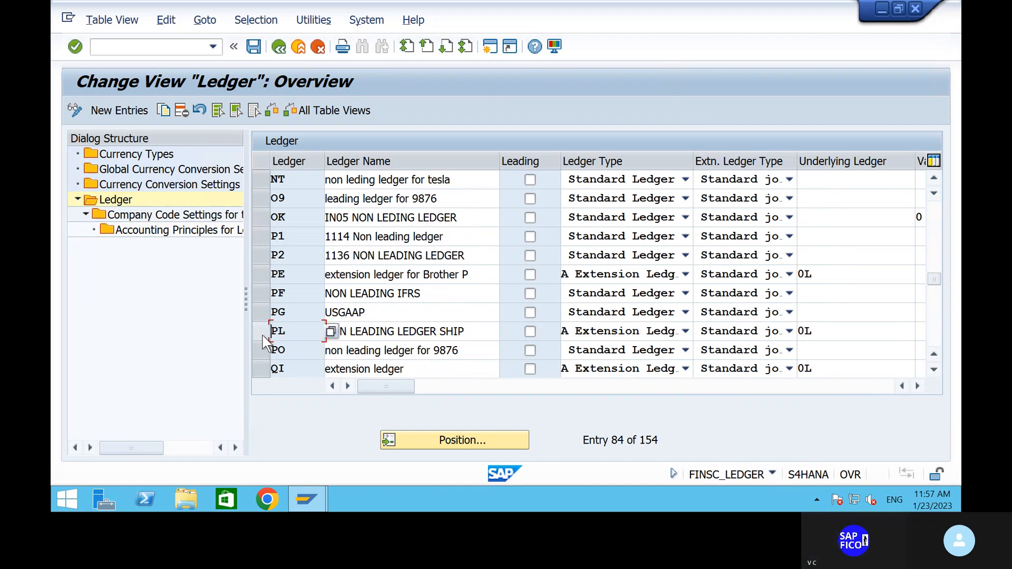
left_click(830, 331)
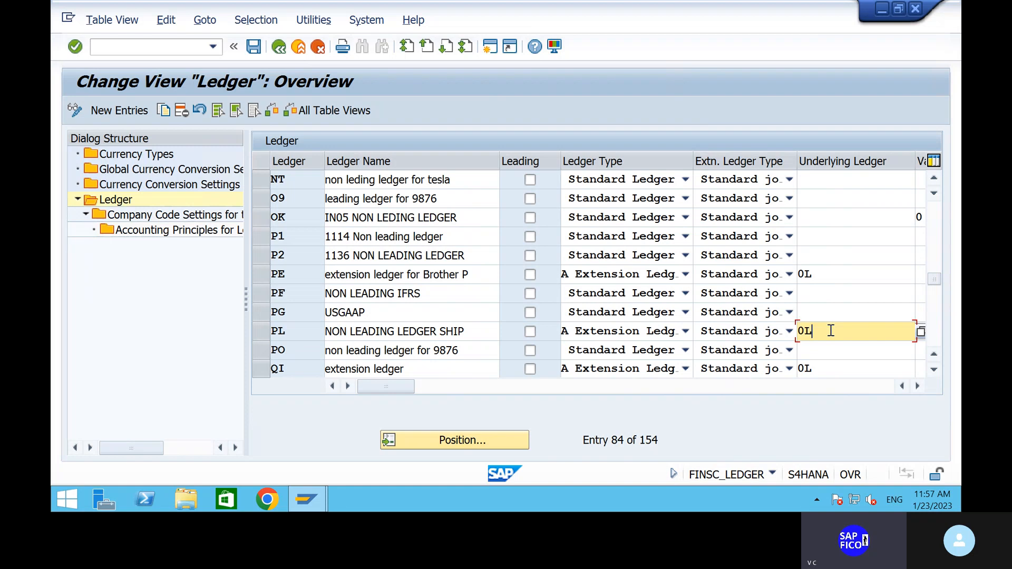
key("BackSpace")
key("BackSpace")
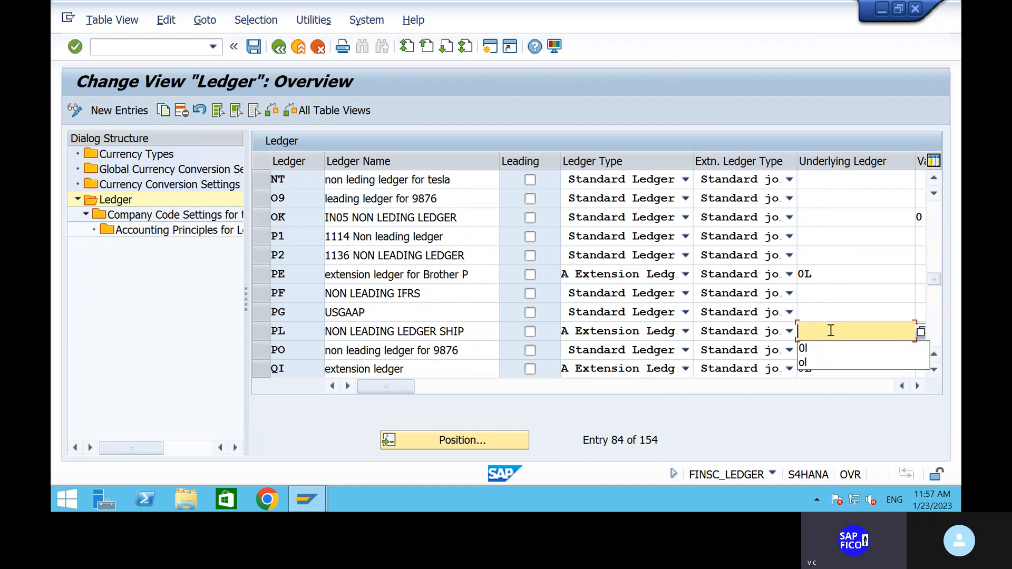
key("Return")
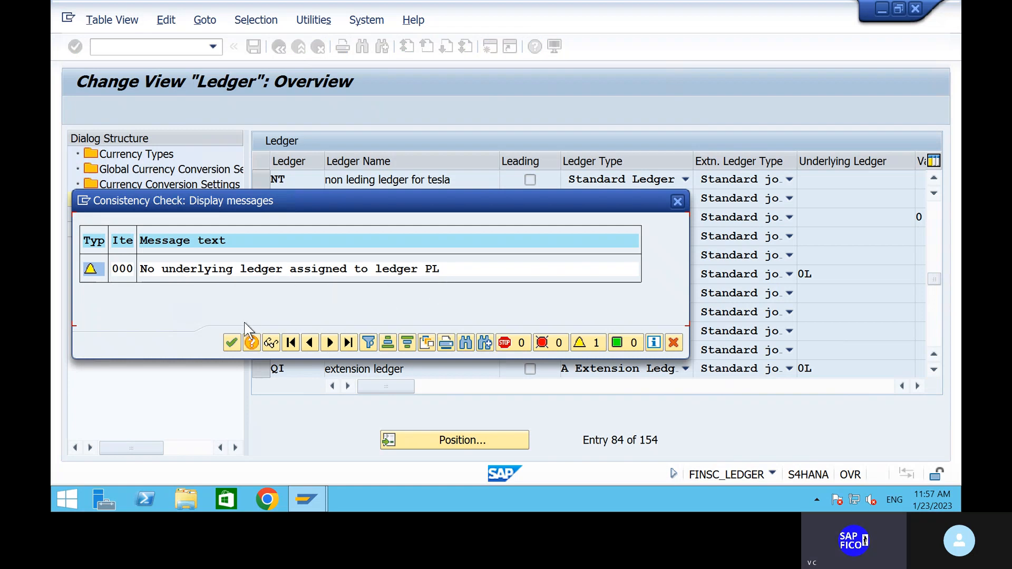
left_click(232, 344)
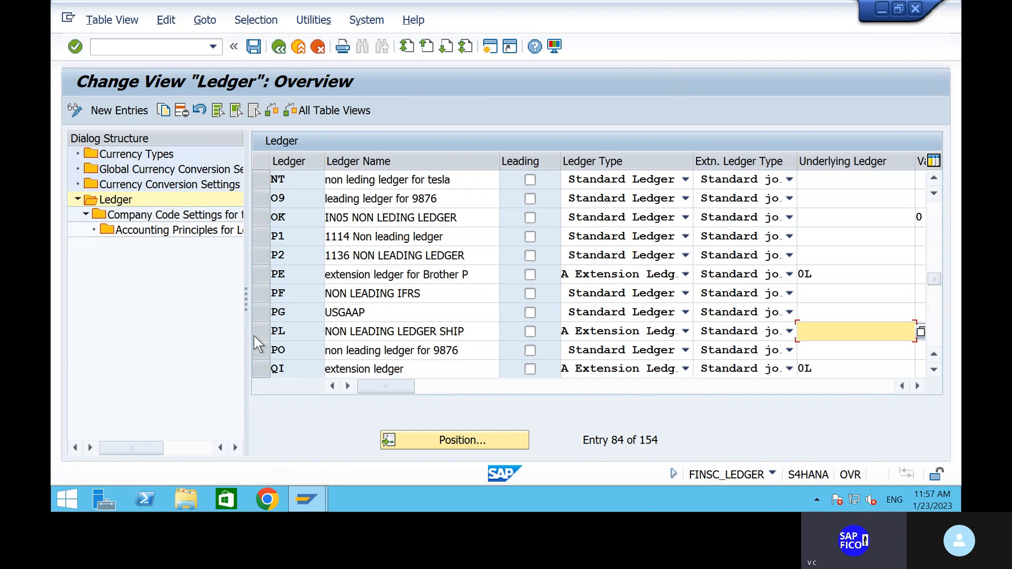
left_click(260, 49)
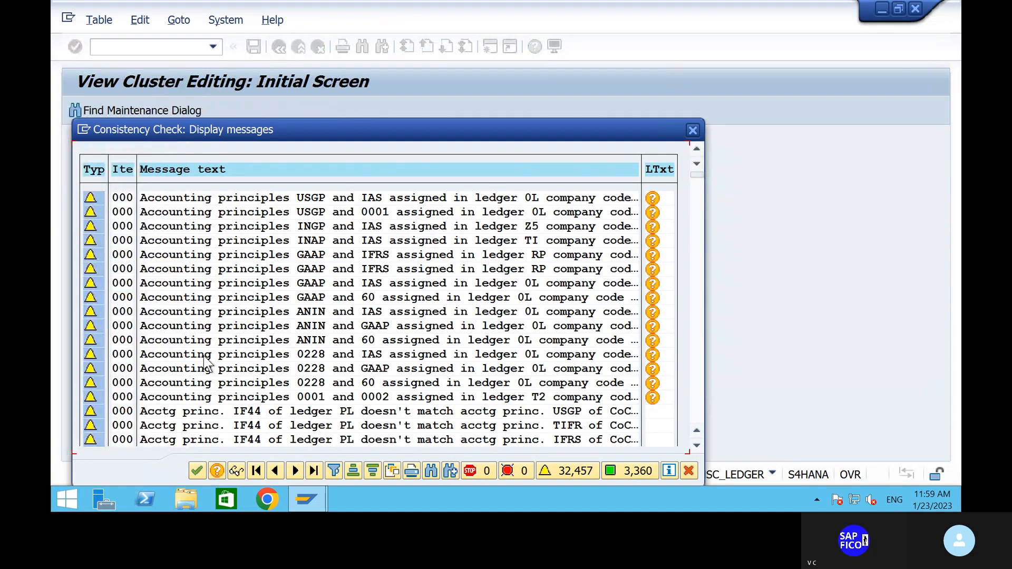
left_click(197, 470)
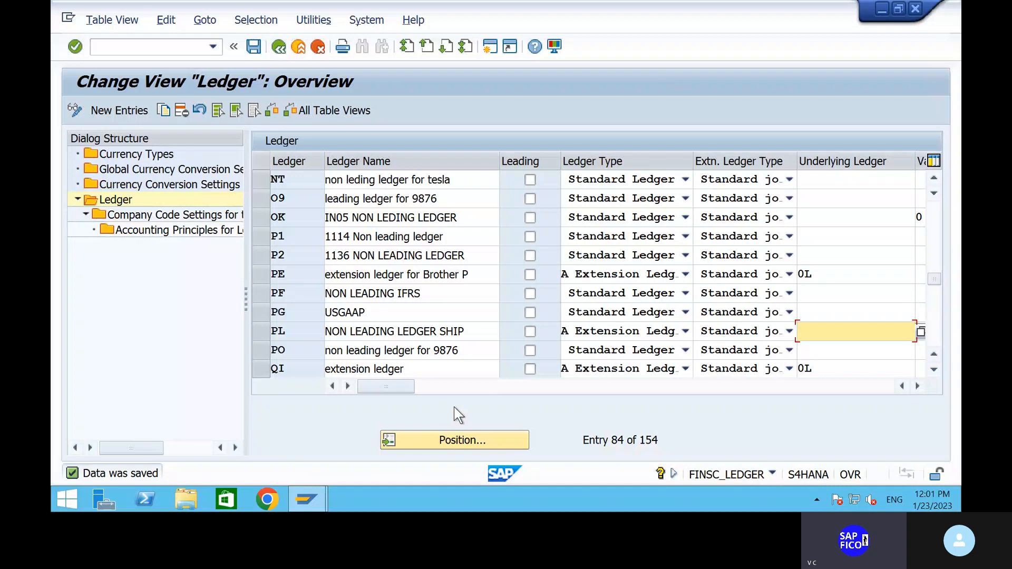
Select ledger PL and open its Company Code Settings for the Ledger, accepting the consistency check messages
left_click(441, 386)
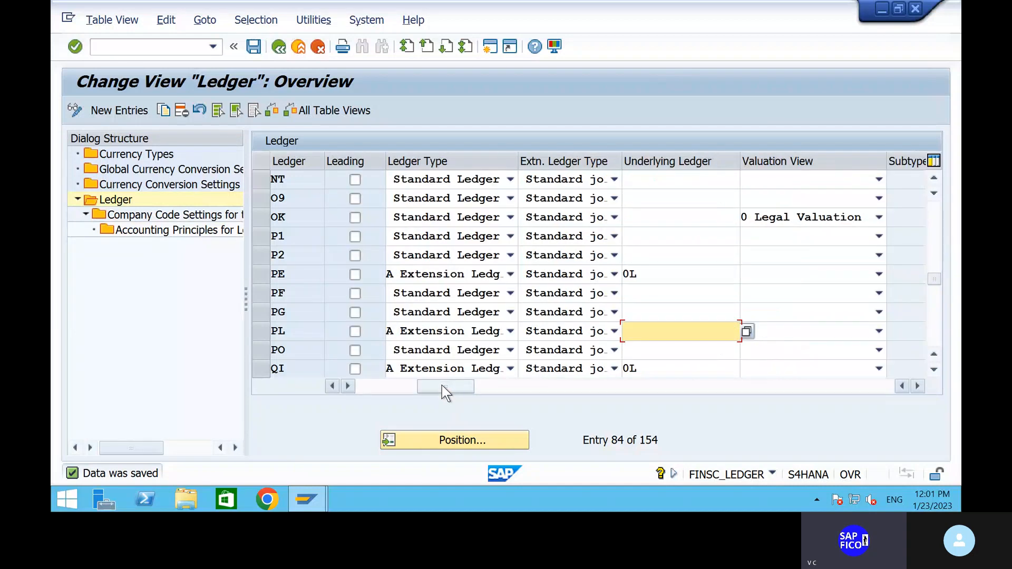
left_click(259, 334)
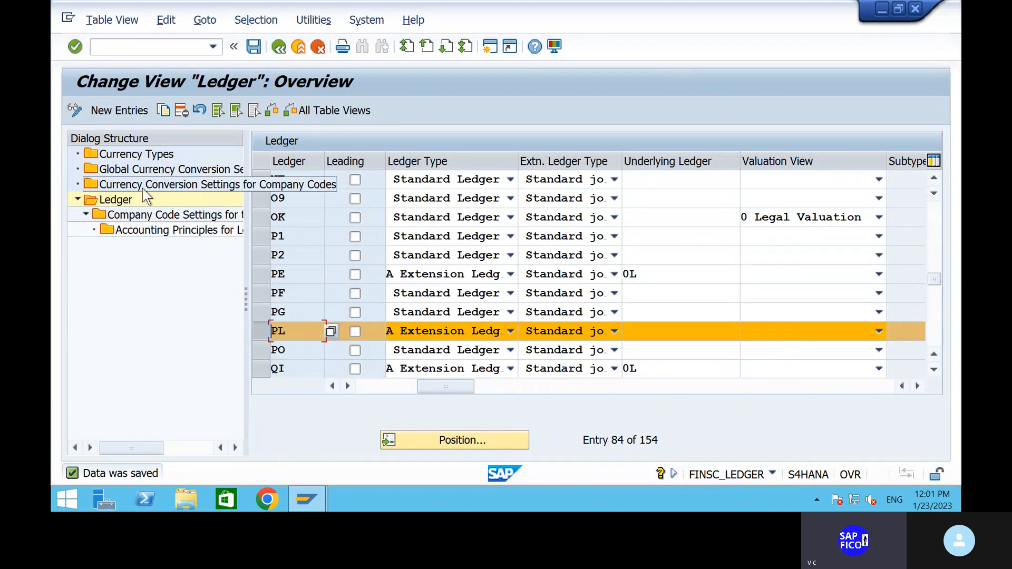
left_click(163, 218)
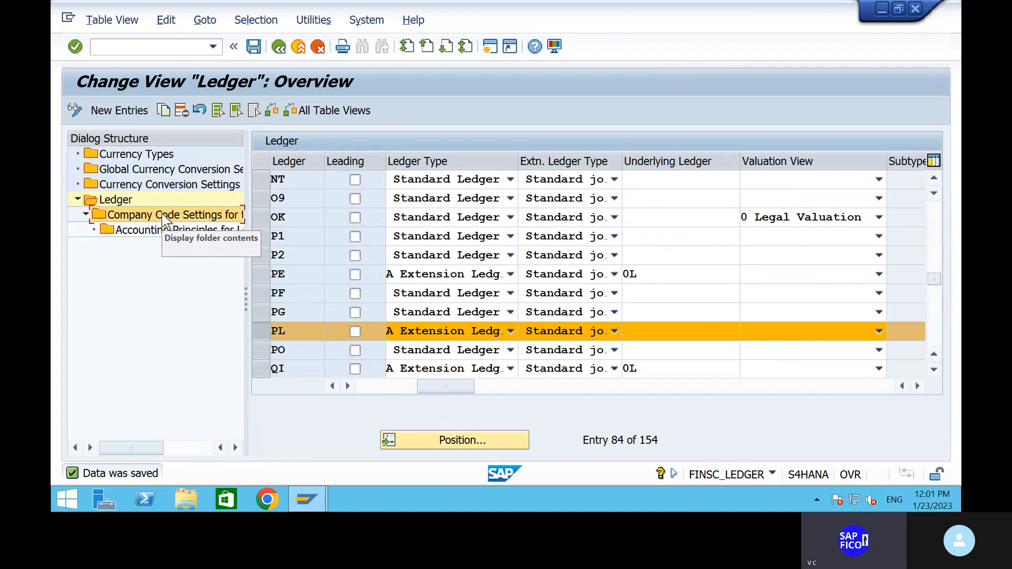
double_click(164, 220)
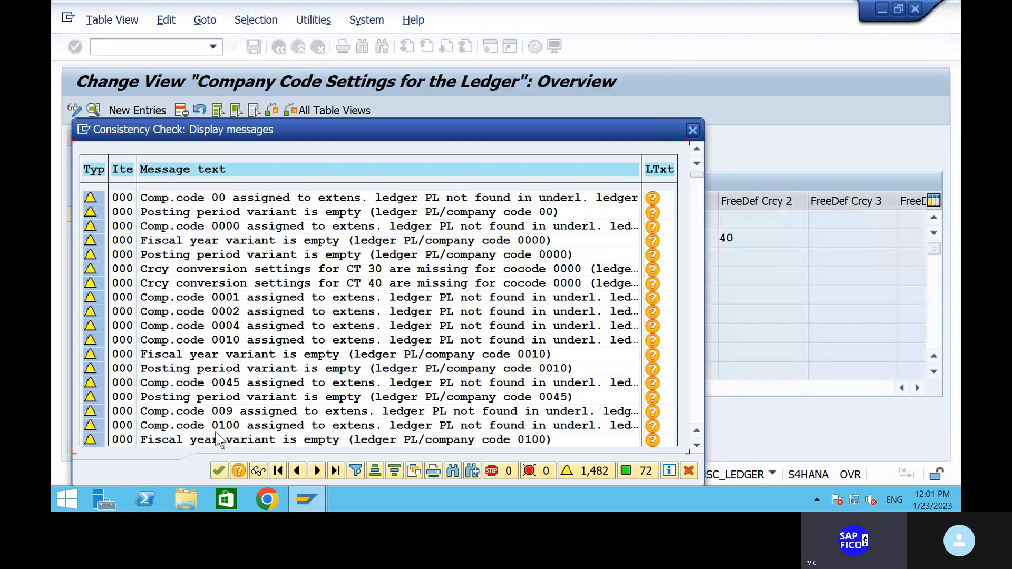
left_click(218, 470)
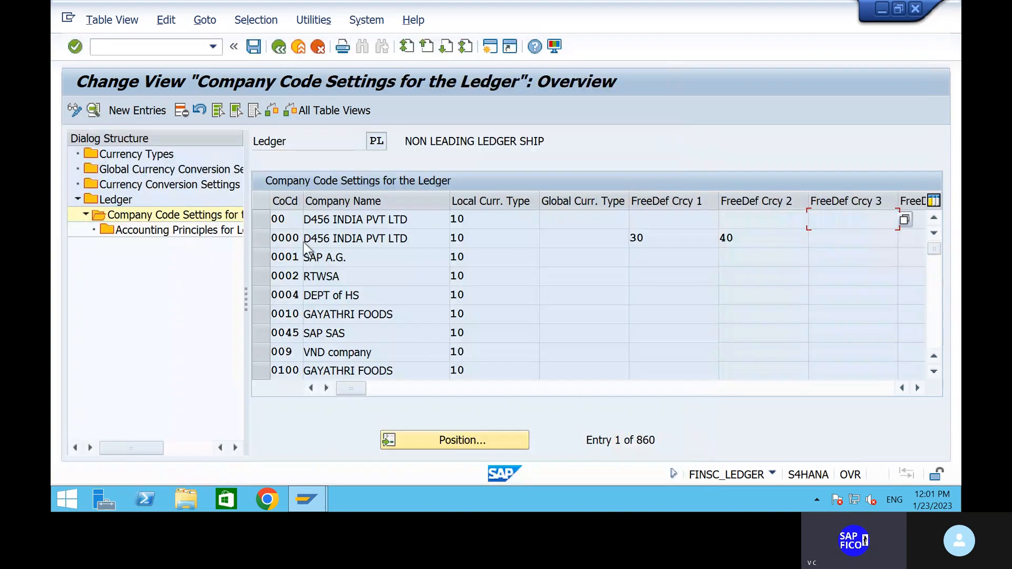
Find company code SHIP in the ledger's company code settings and examine its currency, fiscal year variant and posting variant columns
left_click(462, 443)
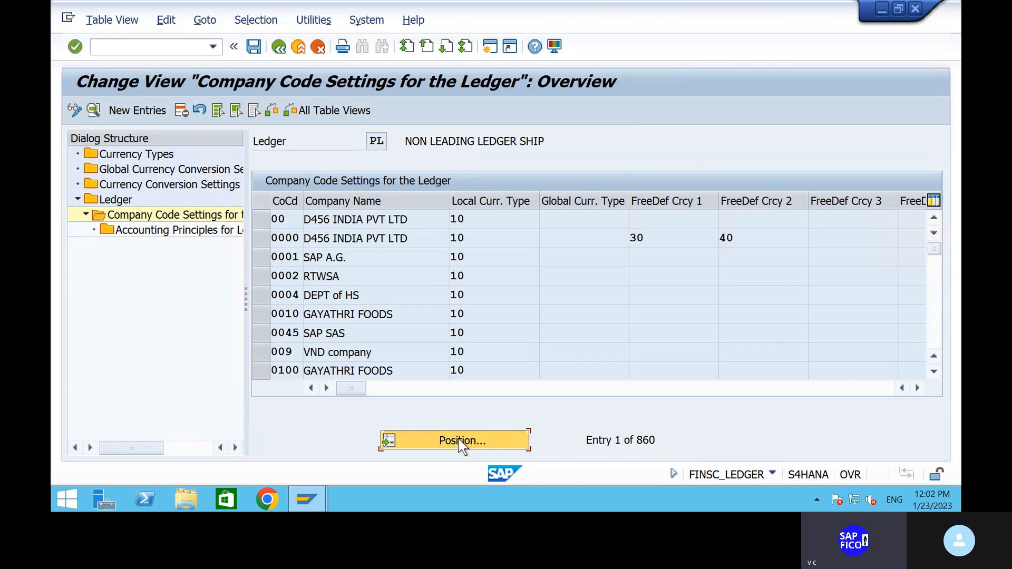
type("SHIP")
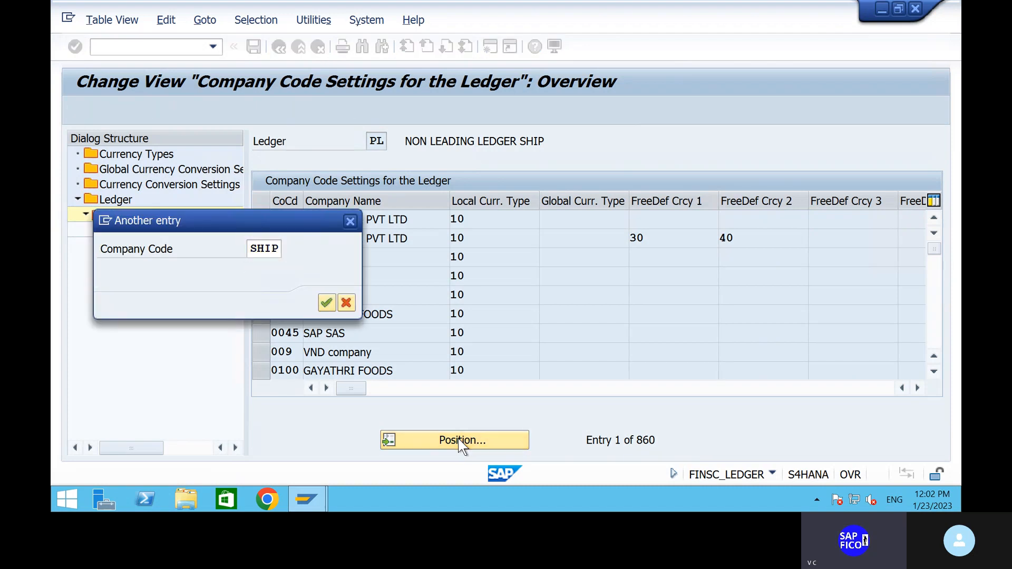
key("Return")
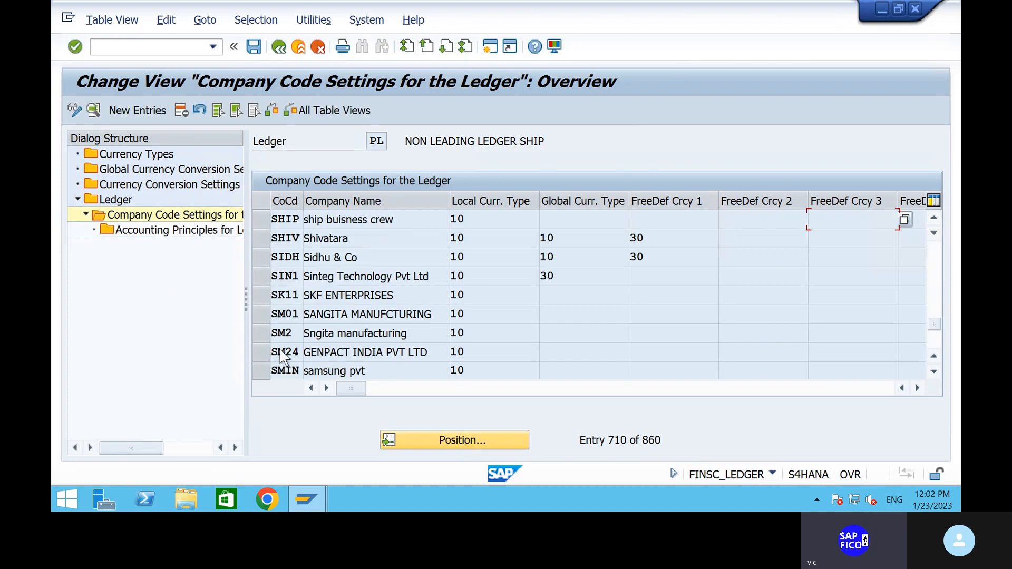
left_click(863, 390)
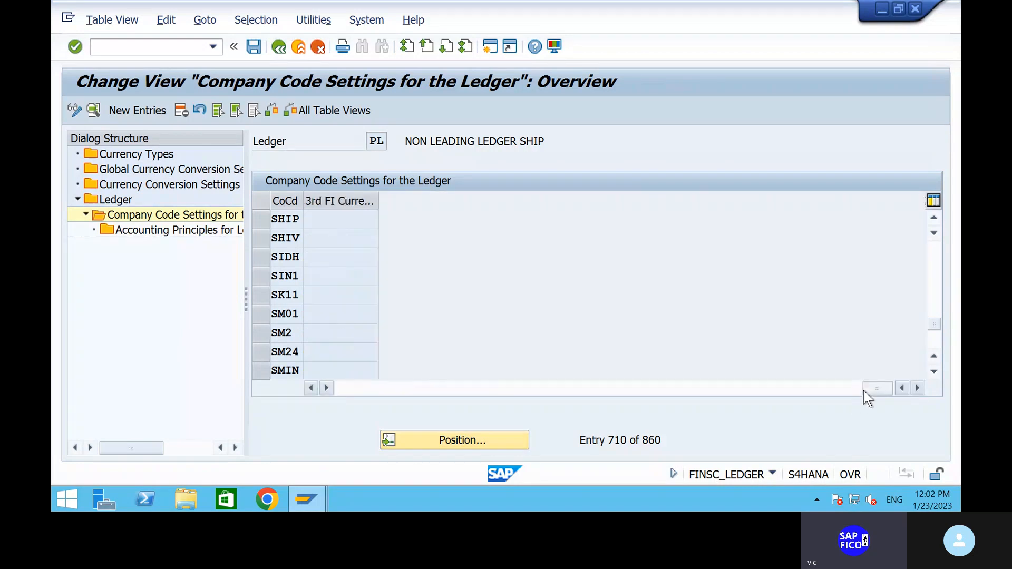
left_click(811, 390)
left_click(786, 390)
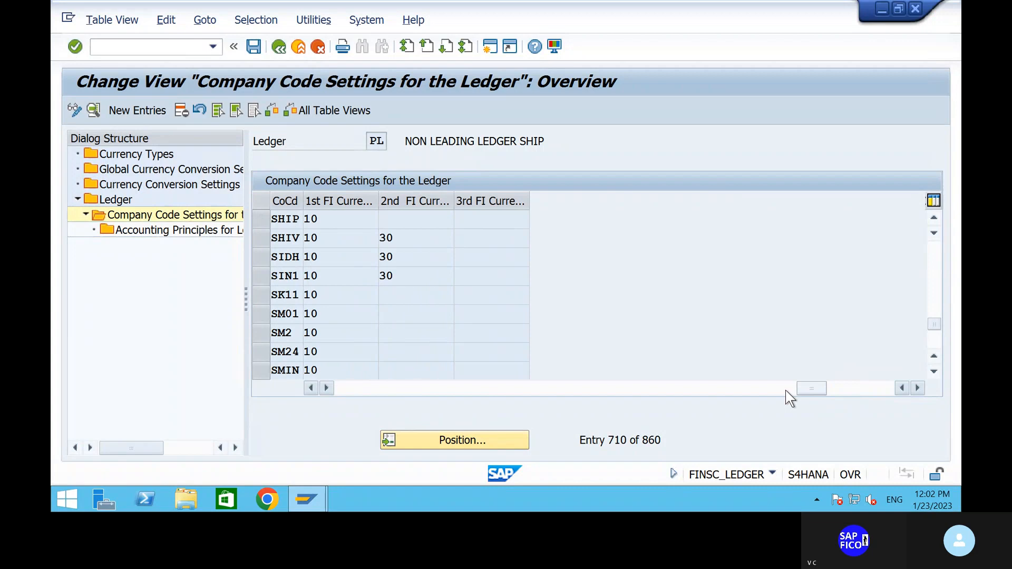
left_click(729, 390)
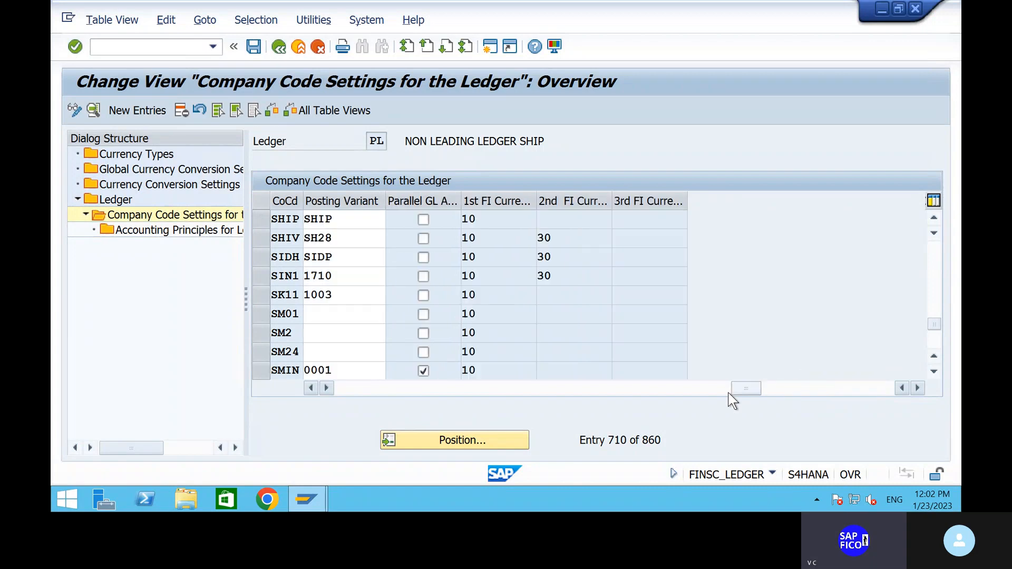
left_click(647, 389)
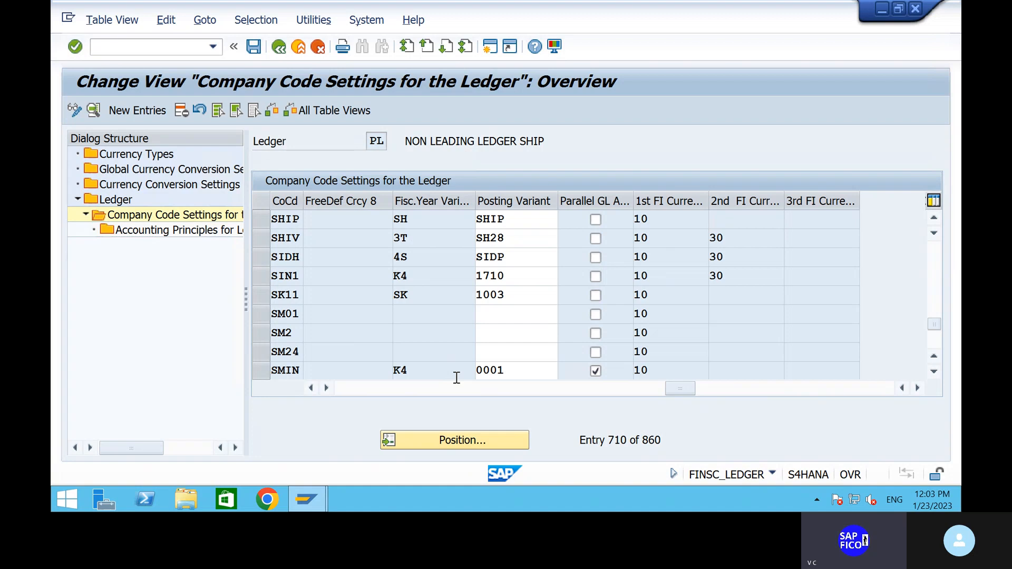
Try to add a new company code settings entry for company code SHIP under ledger PL
left_click(141, 113)
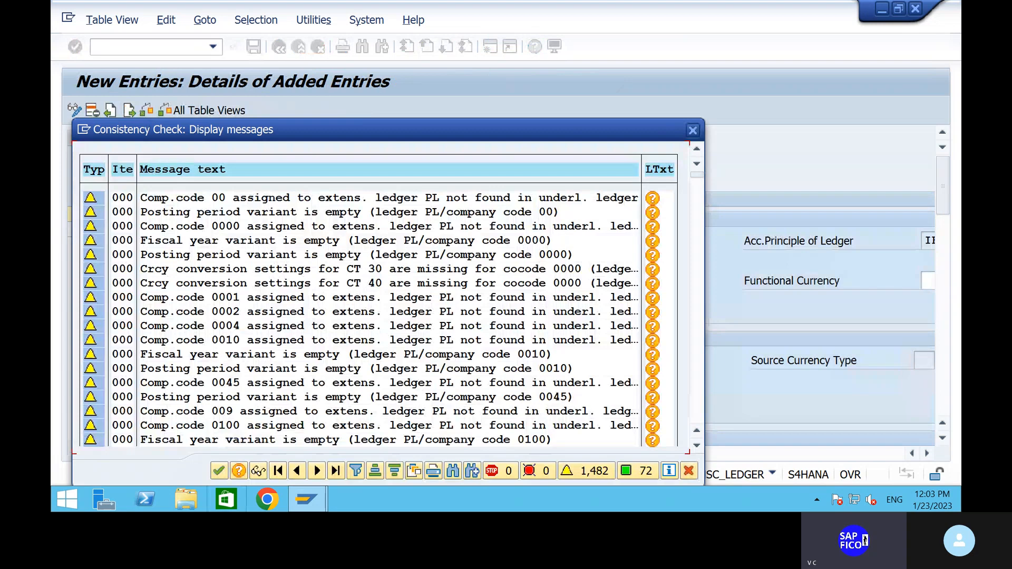
left_click(222, 472)
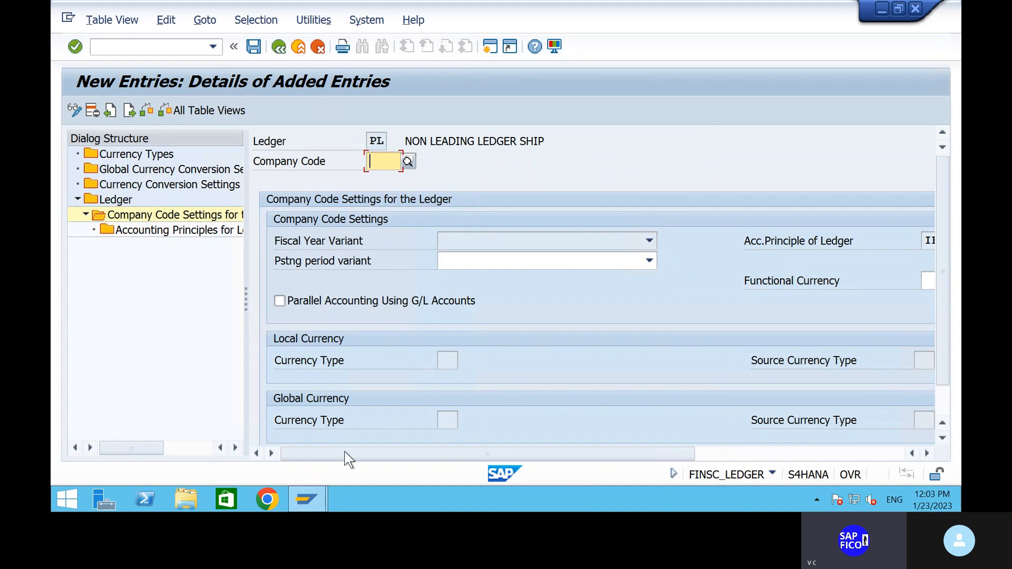
scroll(444, 370, "down", 2)
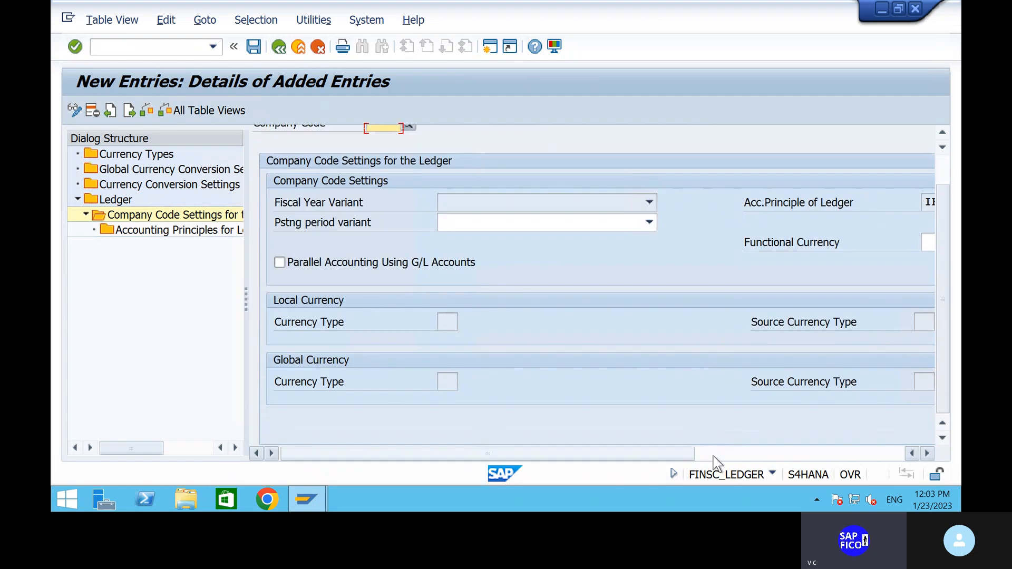
scroll(414, 324, "up", 2)
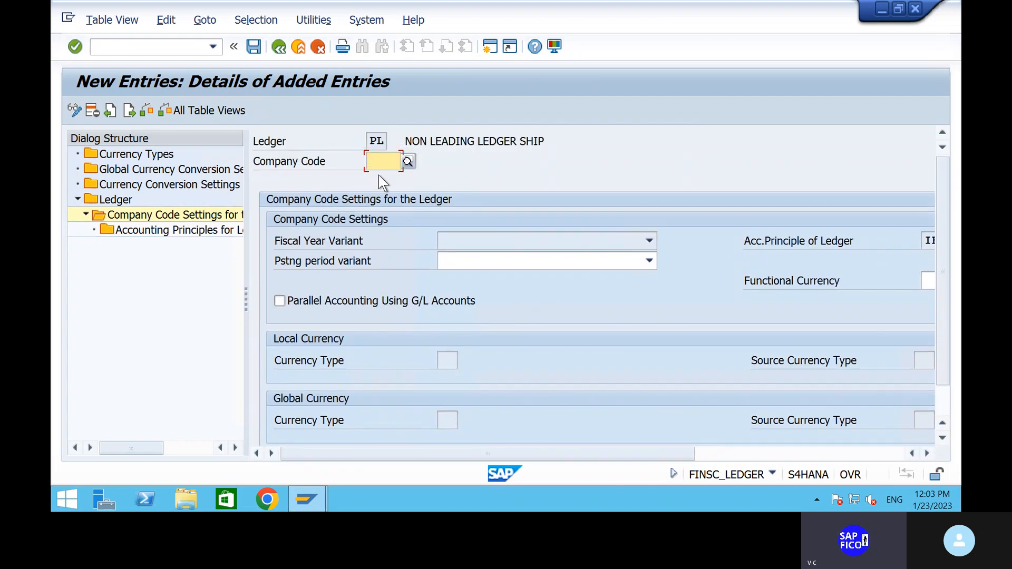
left_click(376, 162)
type("SHIP")
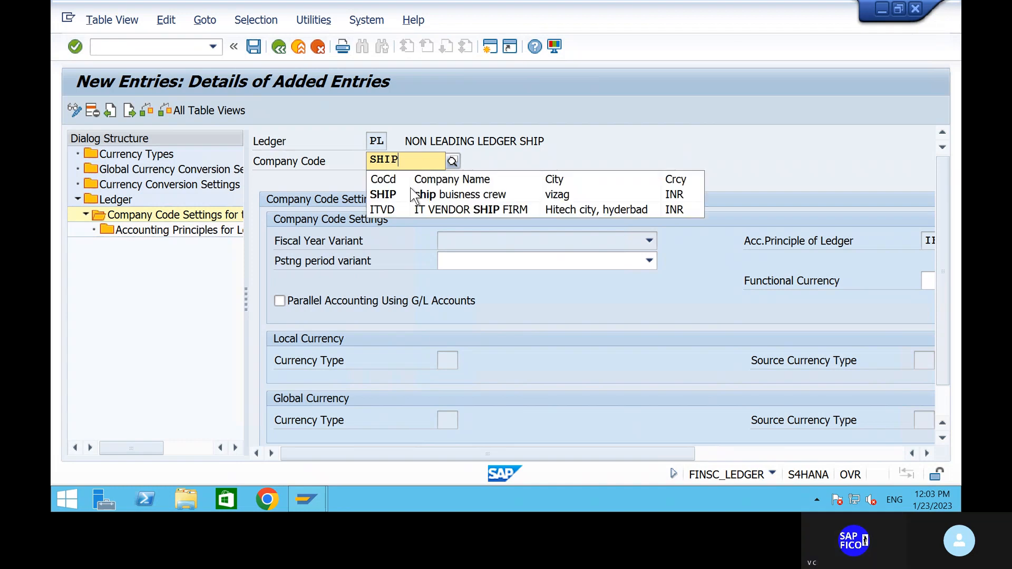
left_click(390, 191)
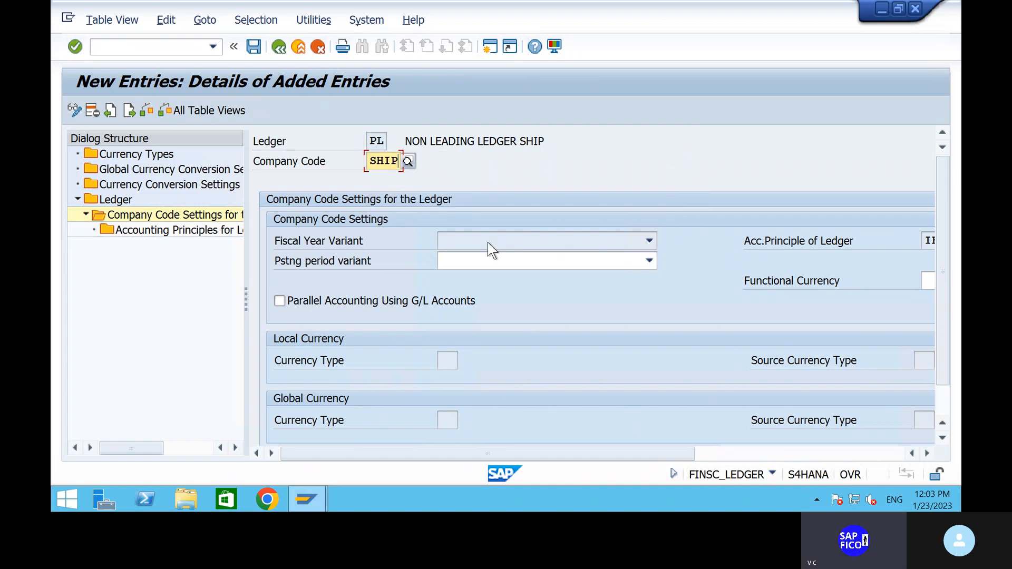
key("Return")
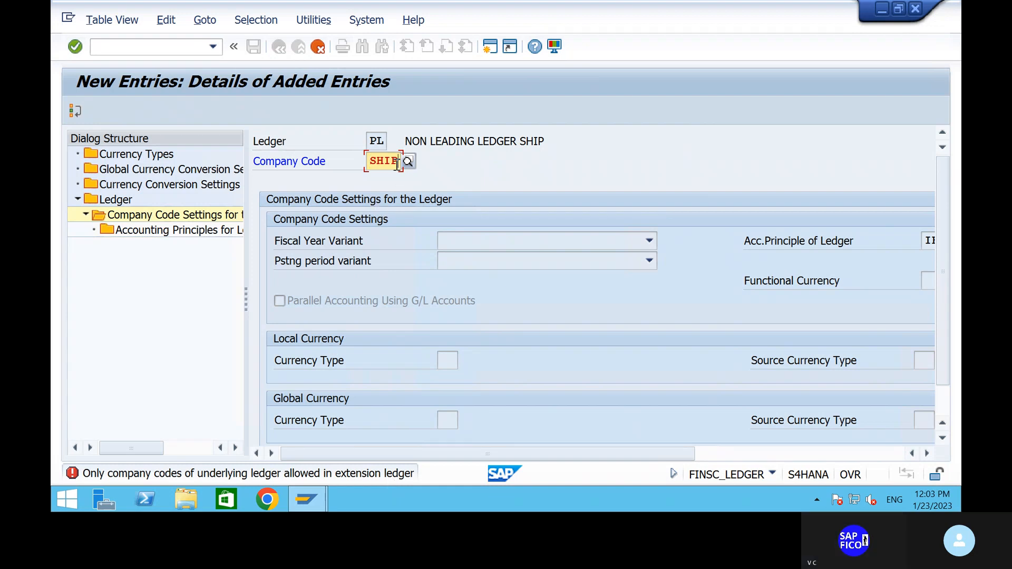
Clear the company code from the new entry and discard the entry, returning to ledger PL's company code settings overview
key("BackSpace")
key("BackSpace")
key("BackSpace")
key("BackSpace")
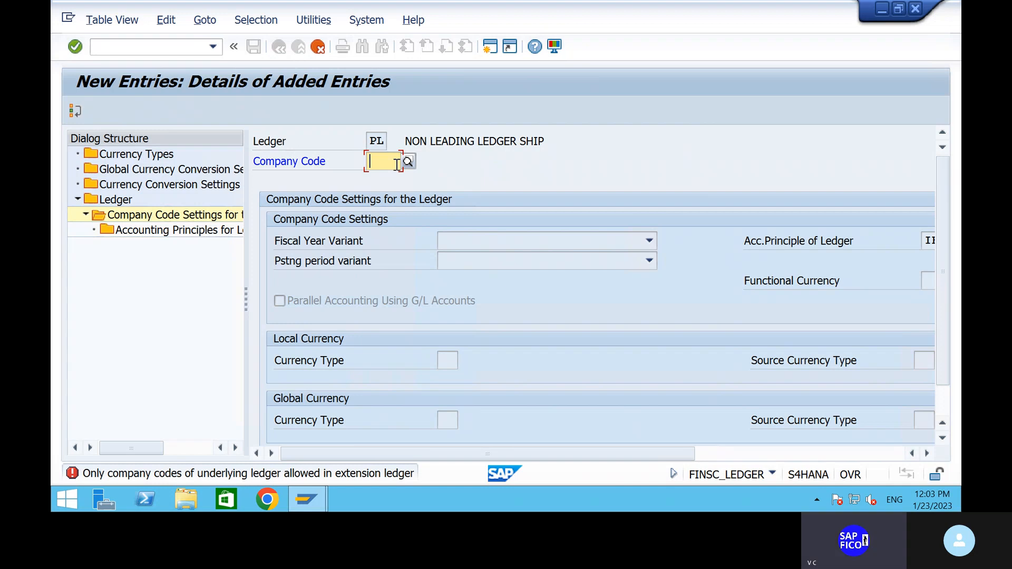
left_click(318, 46)
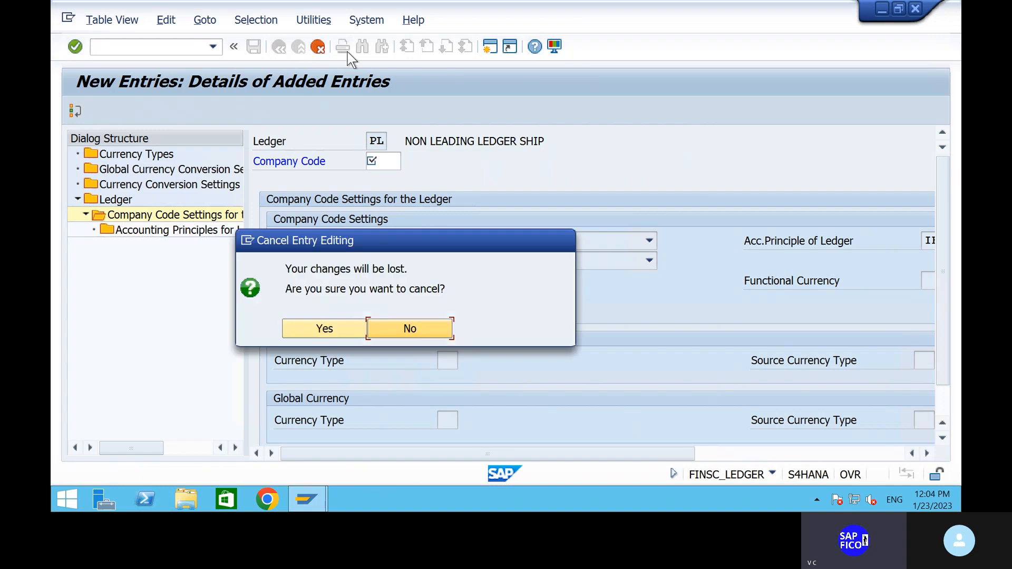
left_click(347, 329)
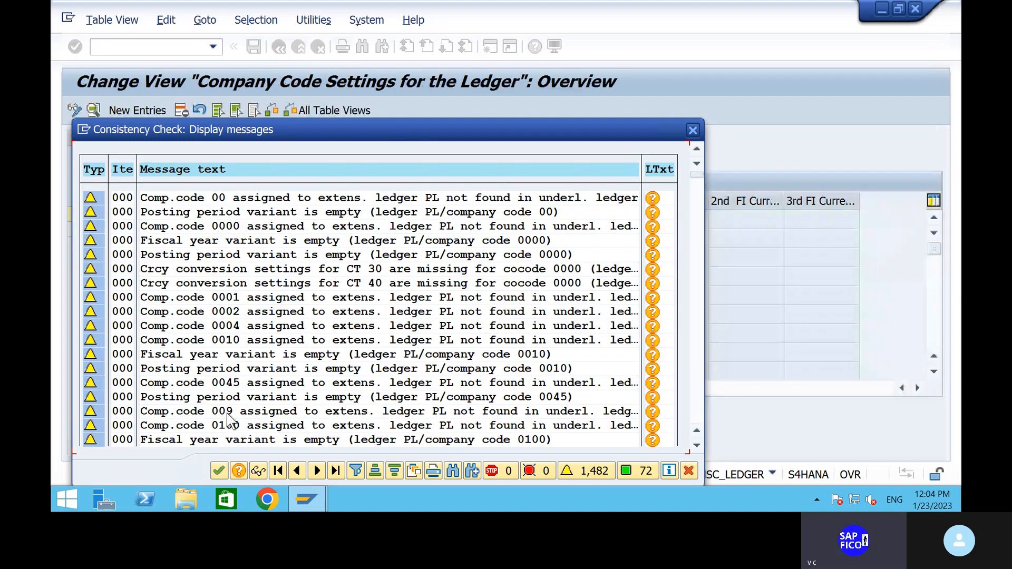
left_click(219, 470)
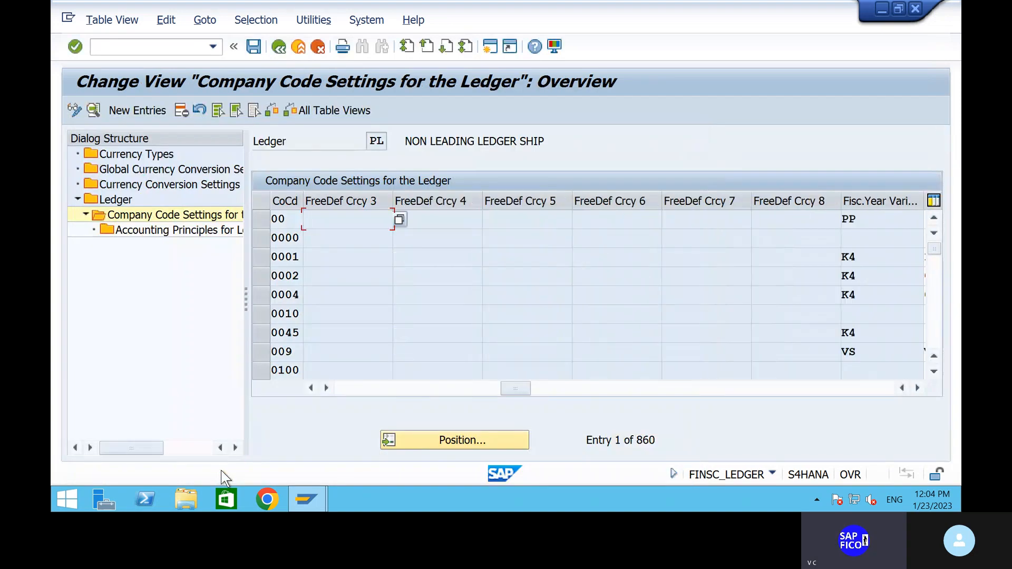
Leave the company code settings without locating an entry and return to the Ledger overview, accepting the consistency check message
left_click(469, 438)
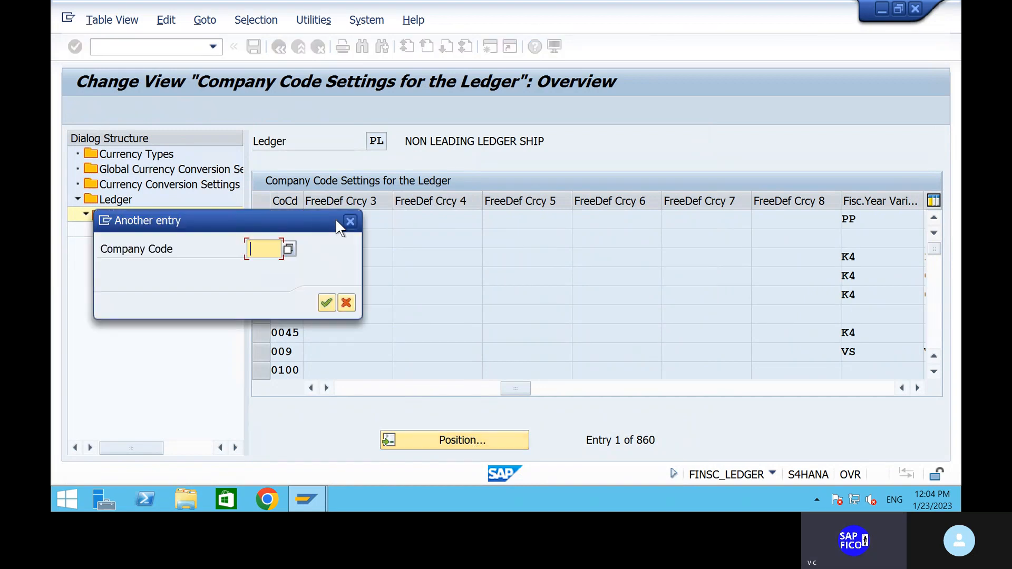
left_click(350, 221)
left_click(279, 46)
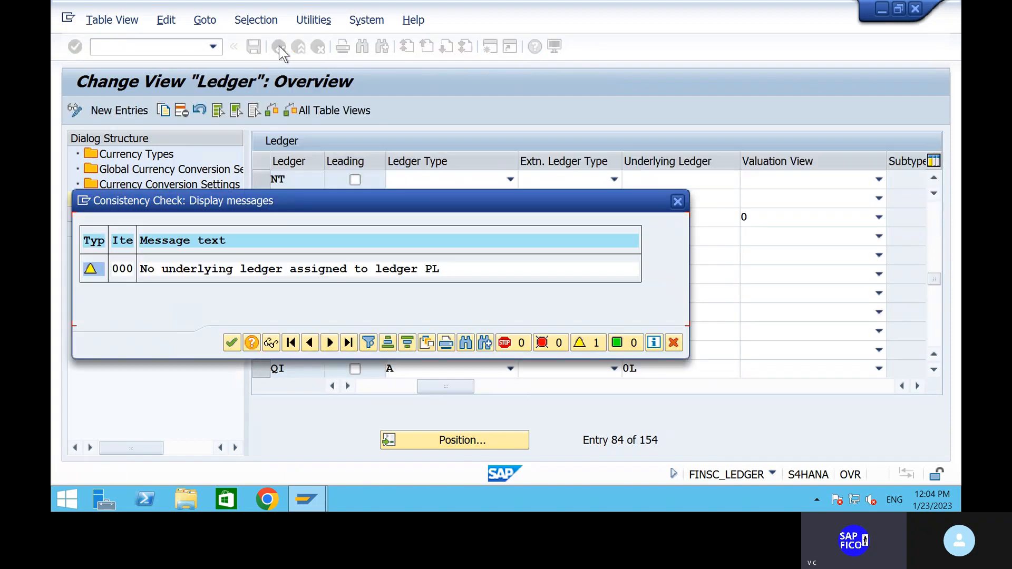
left_click(232, 342)
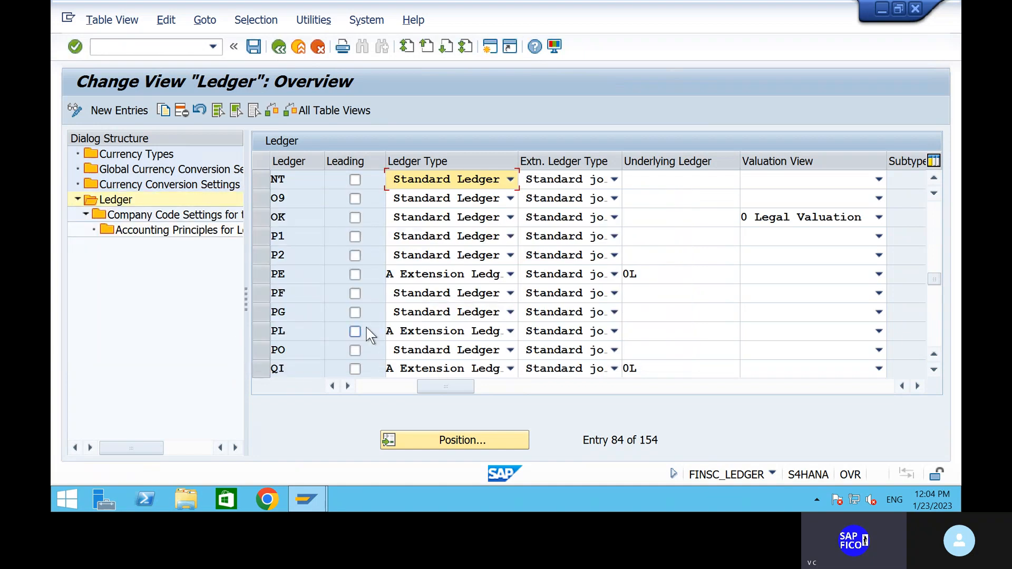
Assign 0L as the underlying ledger of extension ledger PL in the Ledger overview
left_click(261, 331)
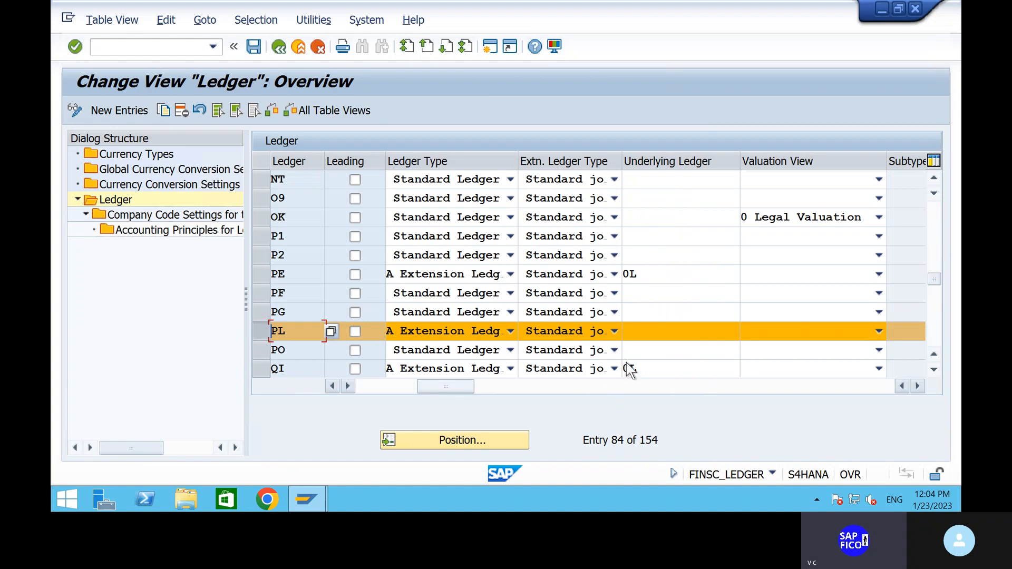
left_click(659, 331)
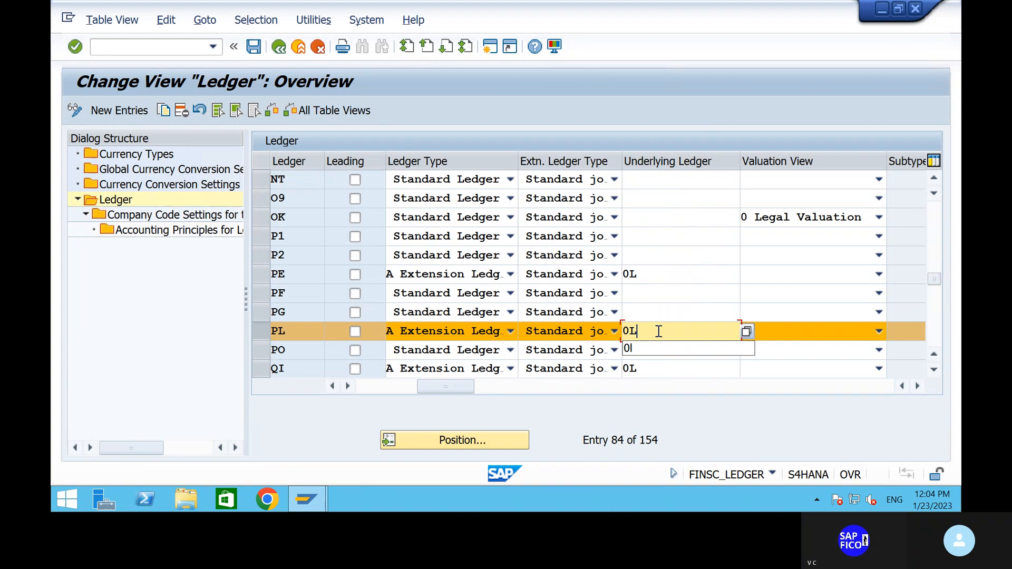
left_click(647, 352)
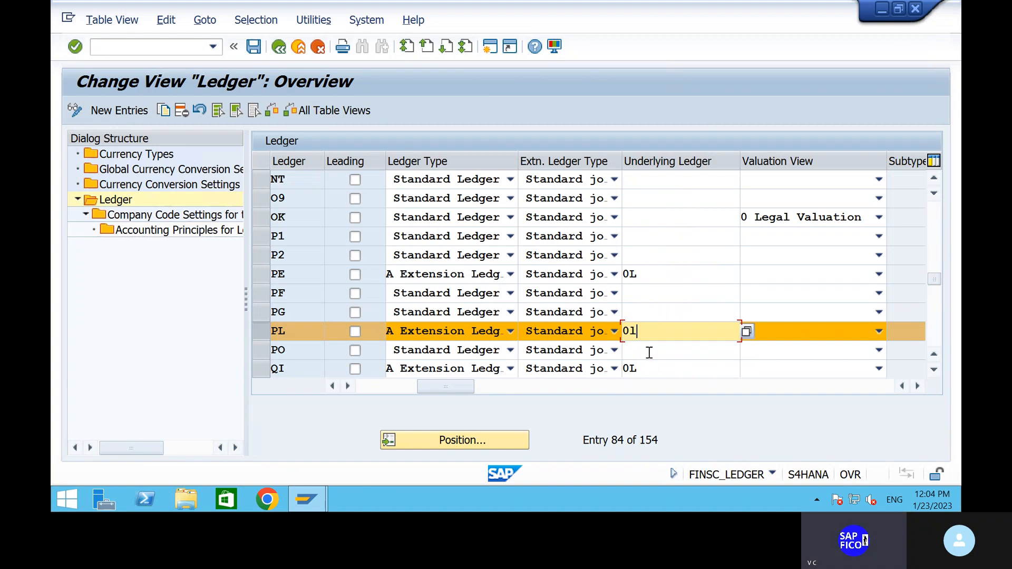
left_click(258, 334)
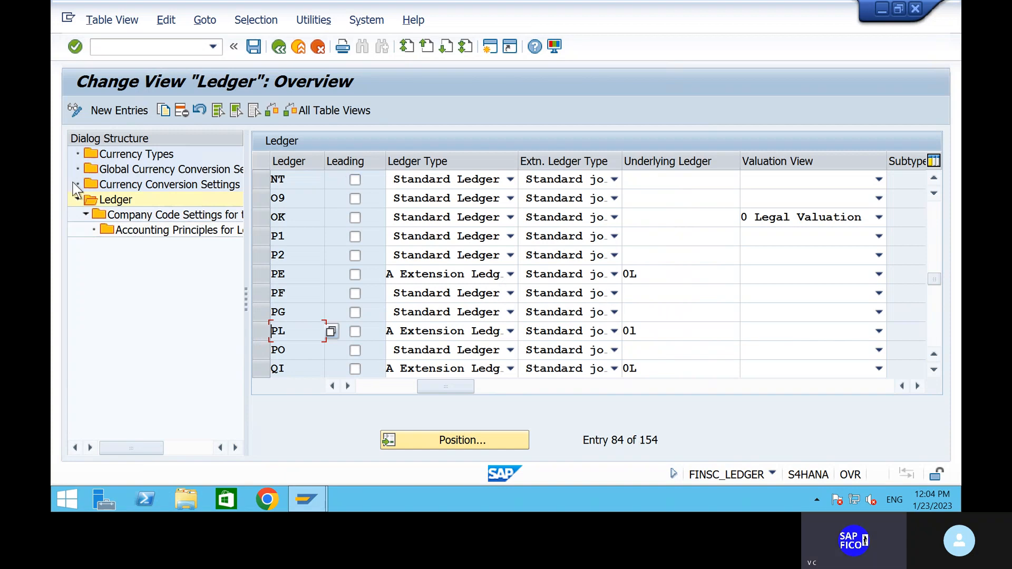
key("Return")
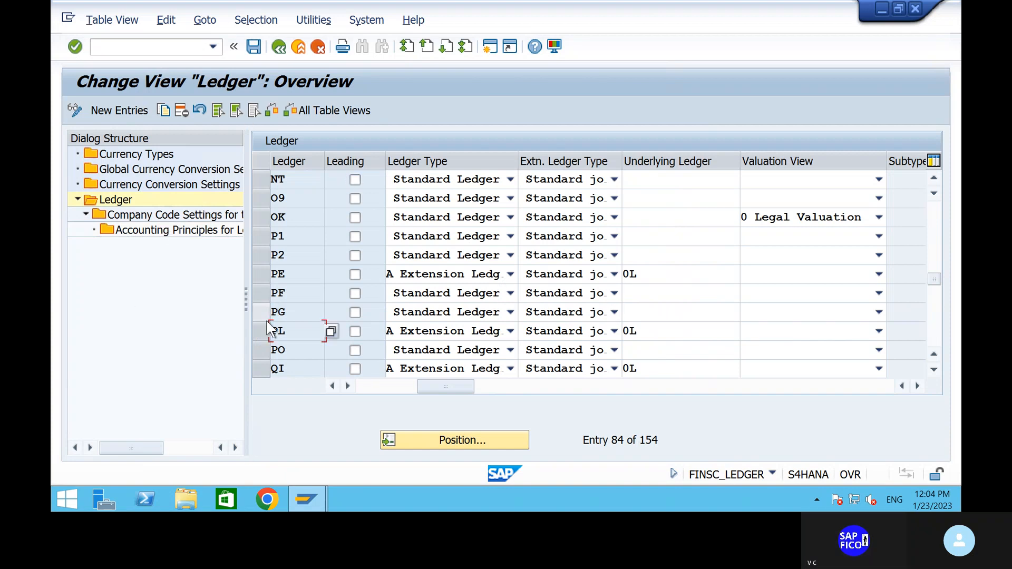
Save the ledger changes and accept the consistency check messages
left_click(252, 53)
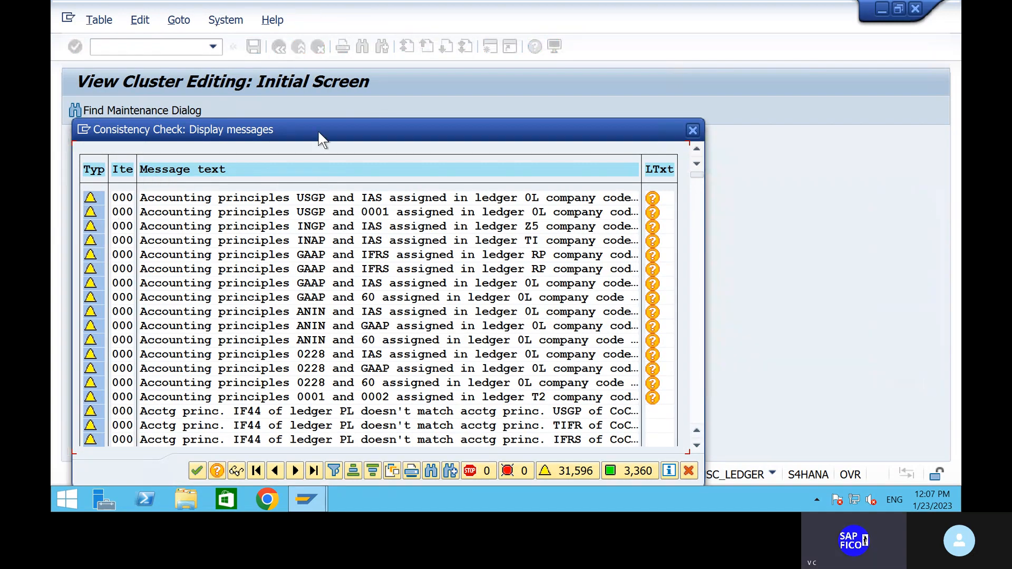
left_click(198, 470)
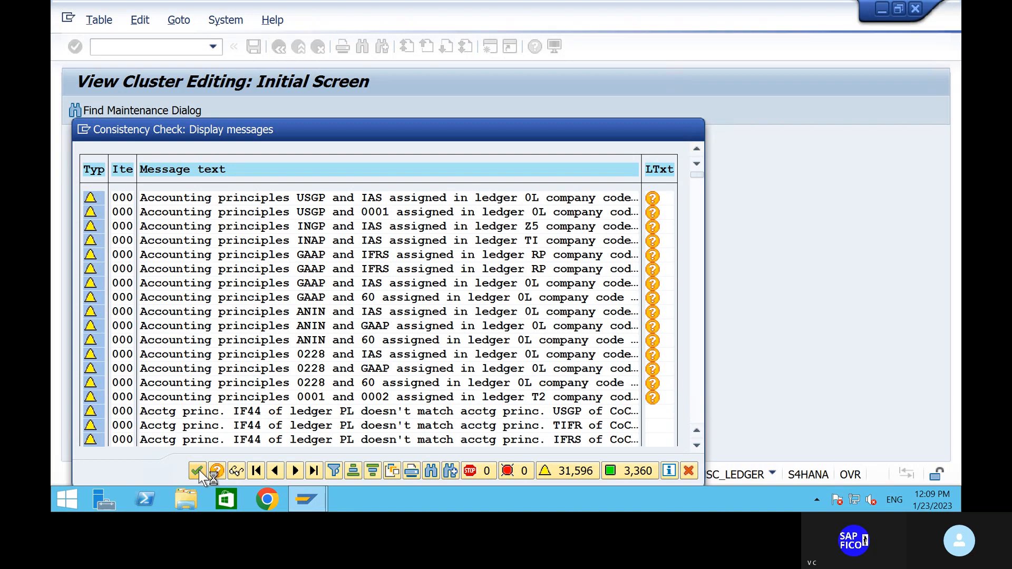
left_click(198, 471)
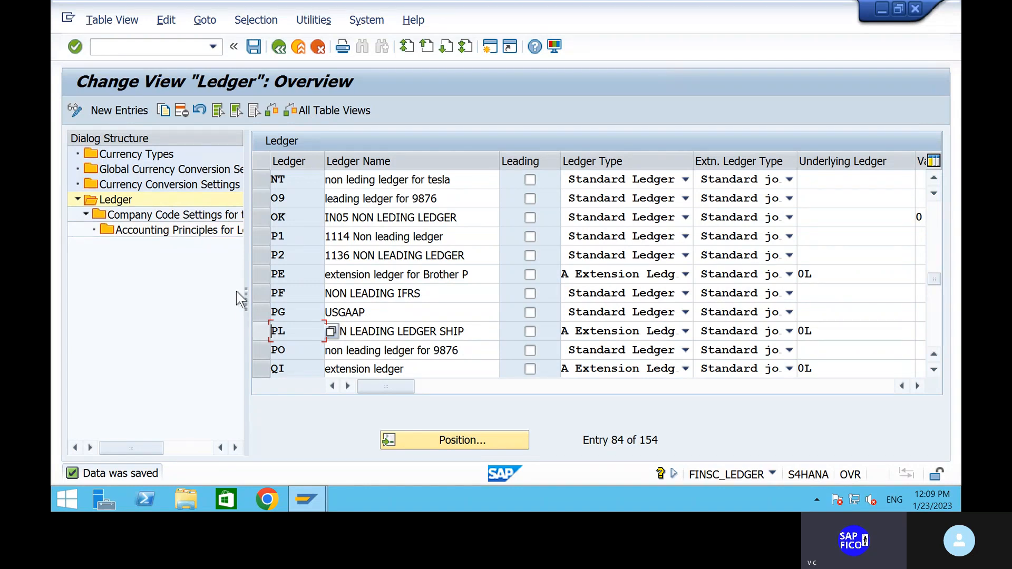
Locate leading ledger 0L and open its company code settings, accepting the consistency check messages
left_click(463, 437)
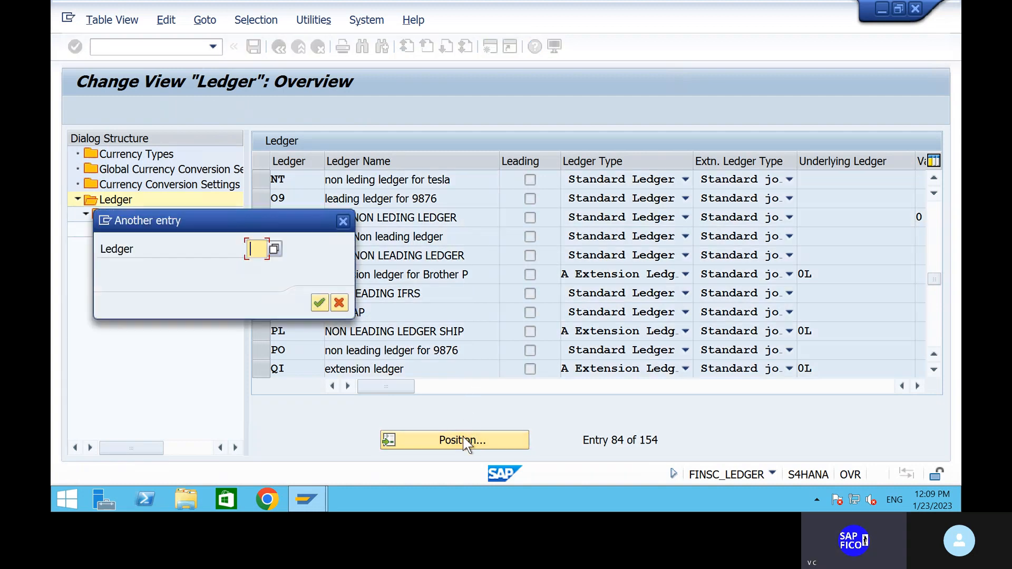
type("0L")
key("Return")
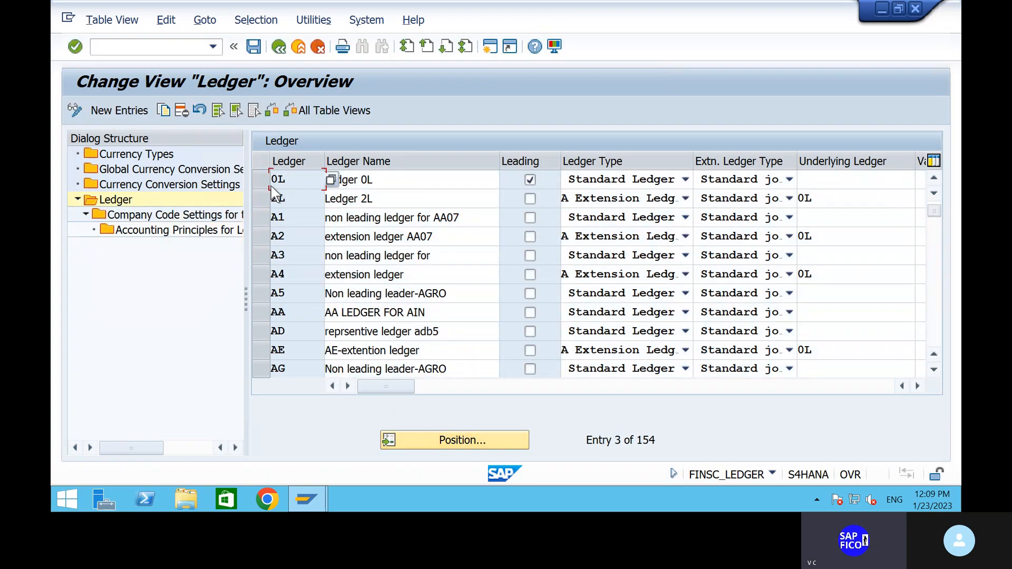
left_click(259, 181)
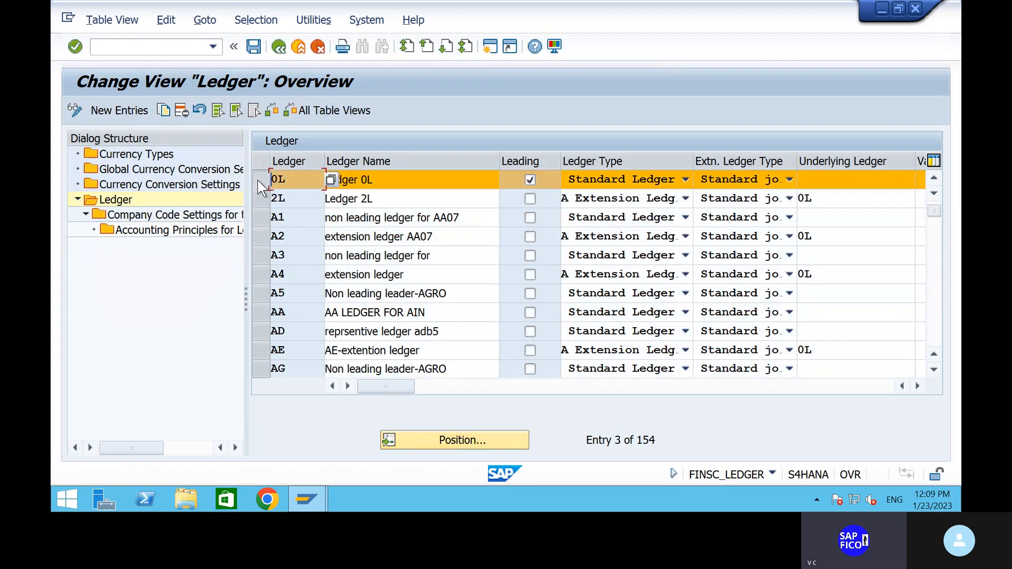
left_click(203, 216)
double_click(203, 219)
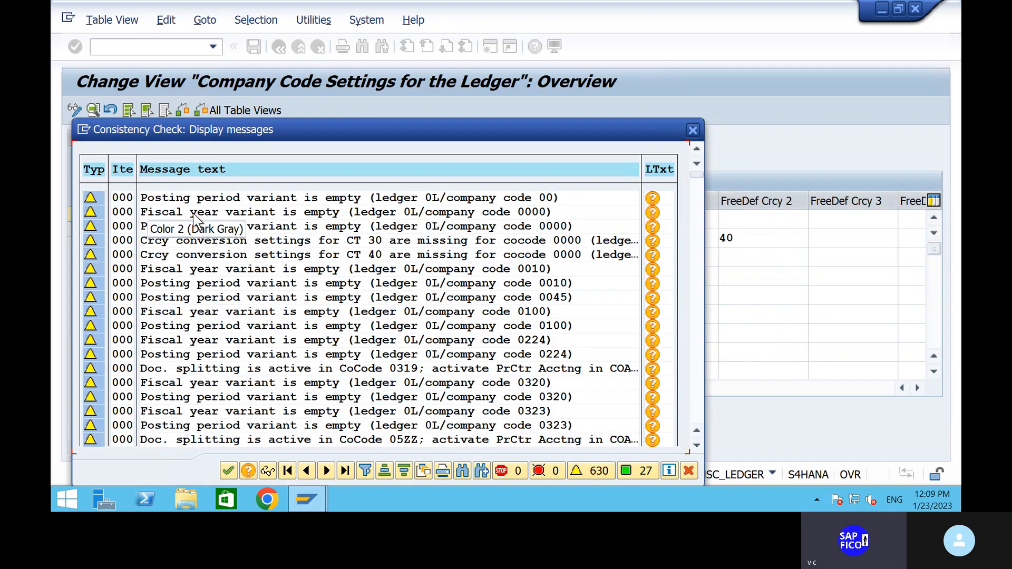
left_click(228, 470)
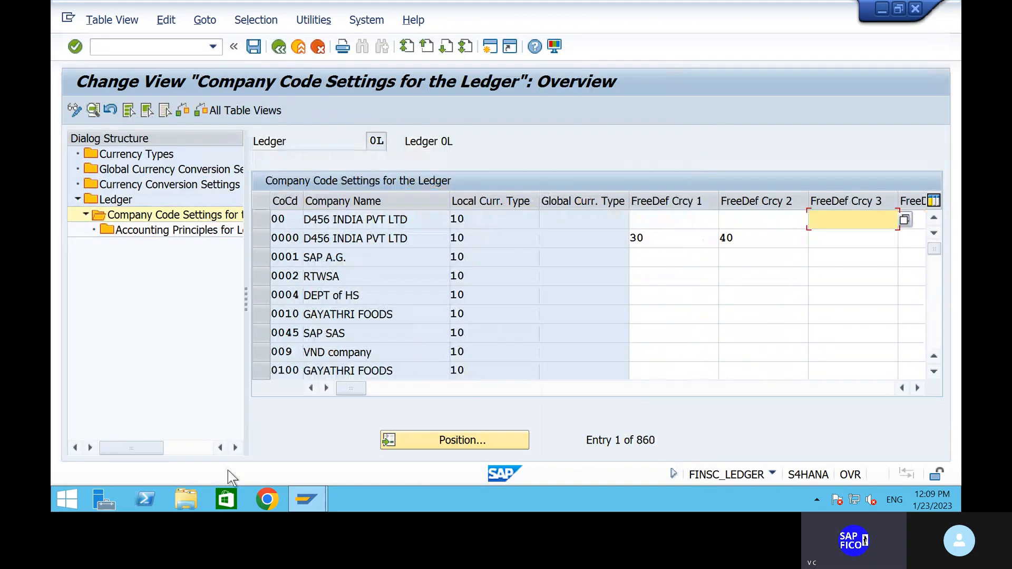
Find company code SHIP in ledger 0L's company code settings and open its details
left_click(445, 446)
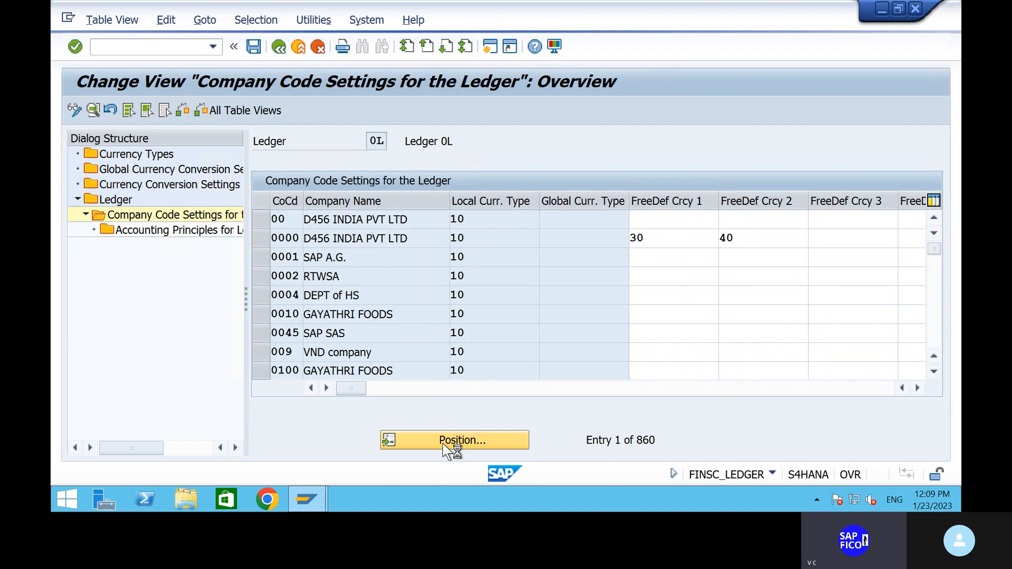
type("SHIP")
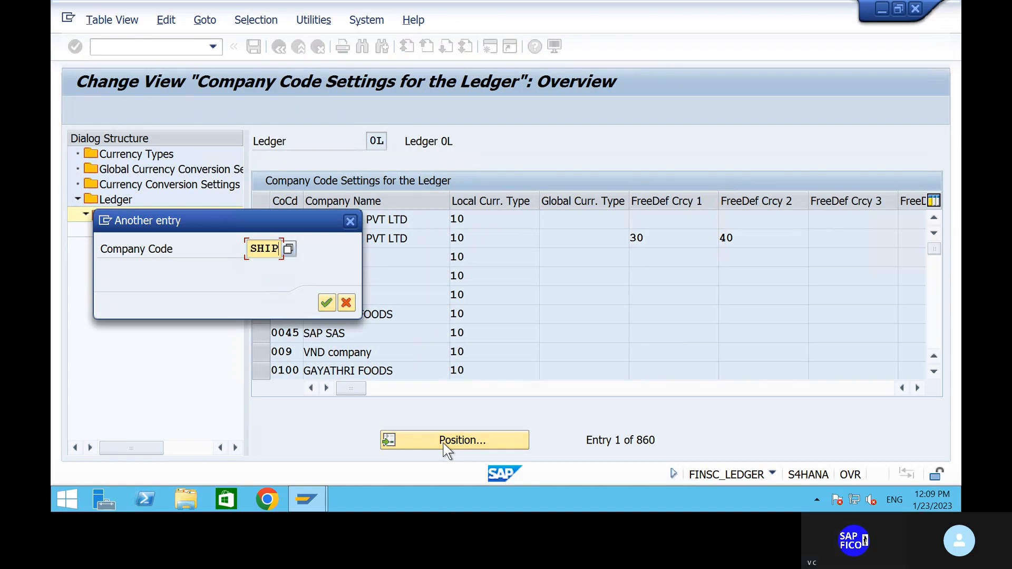
key("Return")
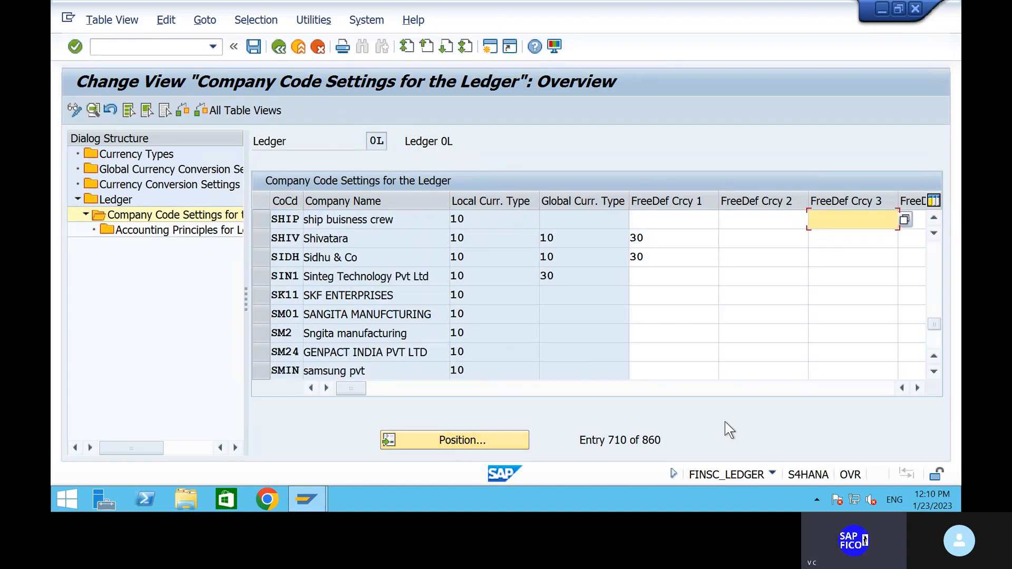
left_click(745, 382)
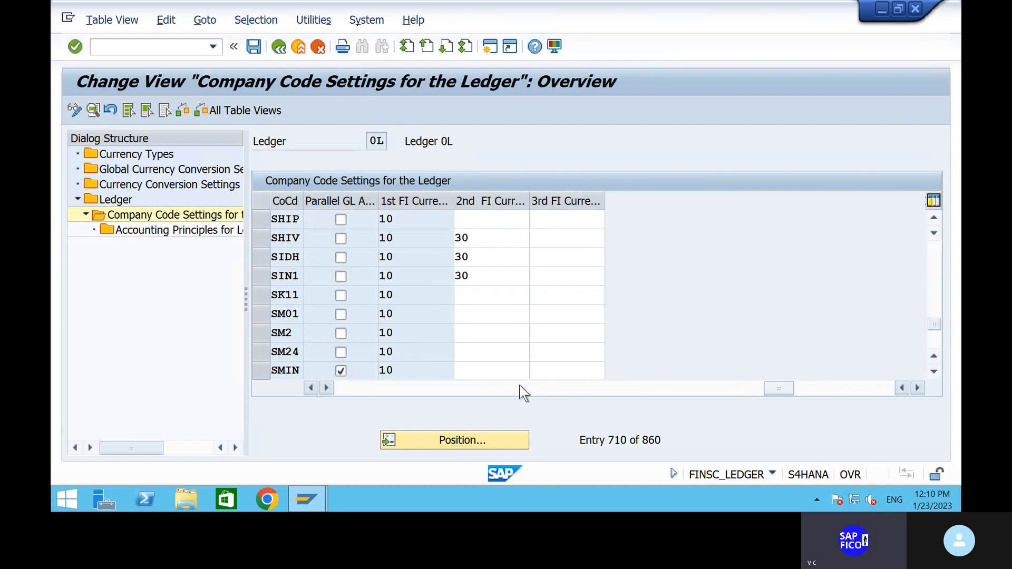
left_click(261, 218)
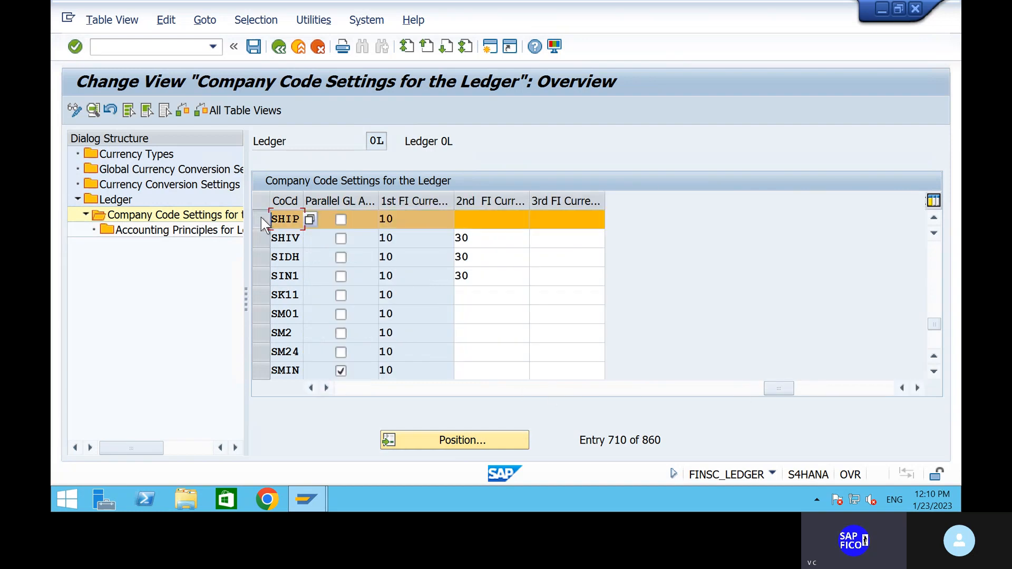
left_click(358, 388)
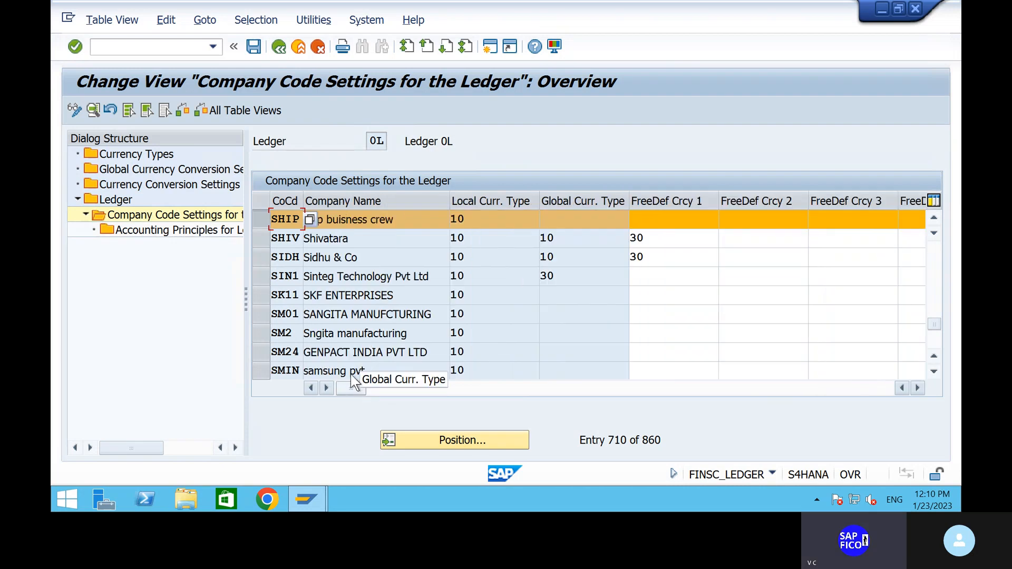
double_click(286, 218)
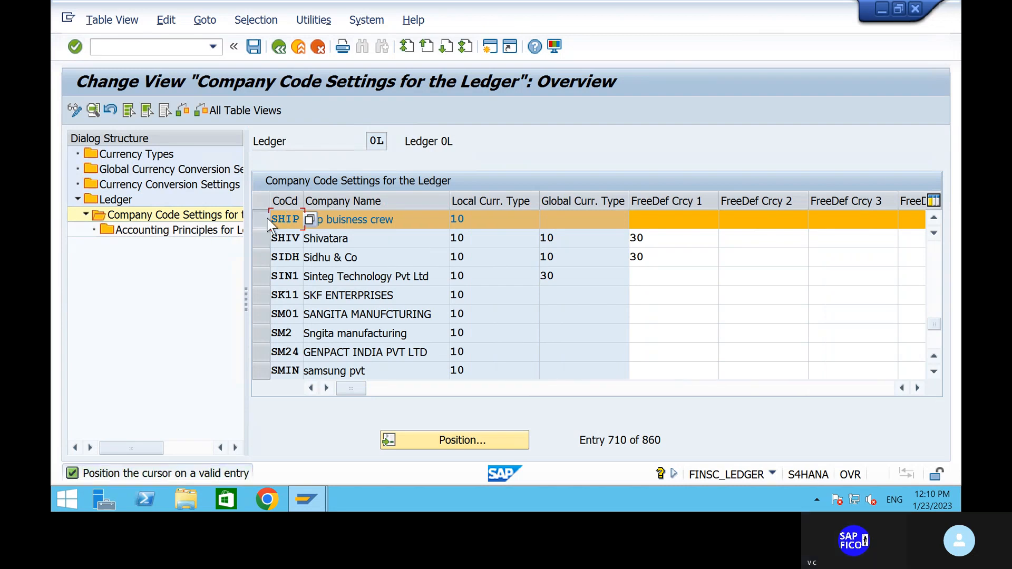
left_click(264, 219)
double_click(286, 219)
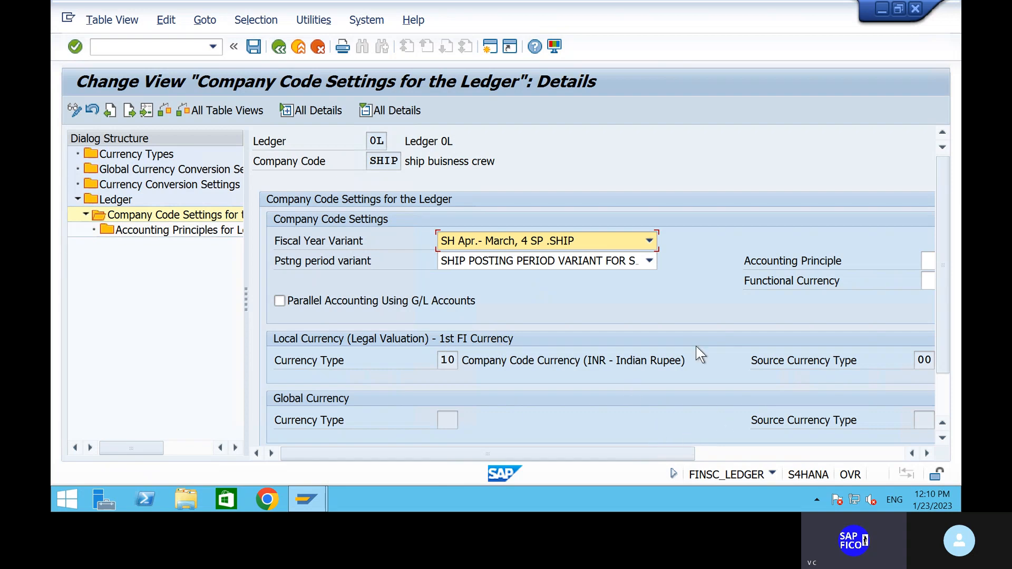
Review company code SHIP's settings for ledger 0L and set its functional currency to 10, Company Code Currency
left_click(725, 452)
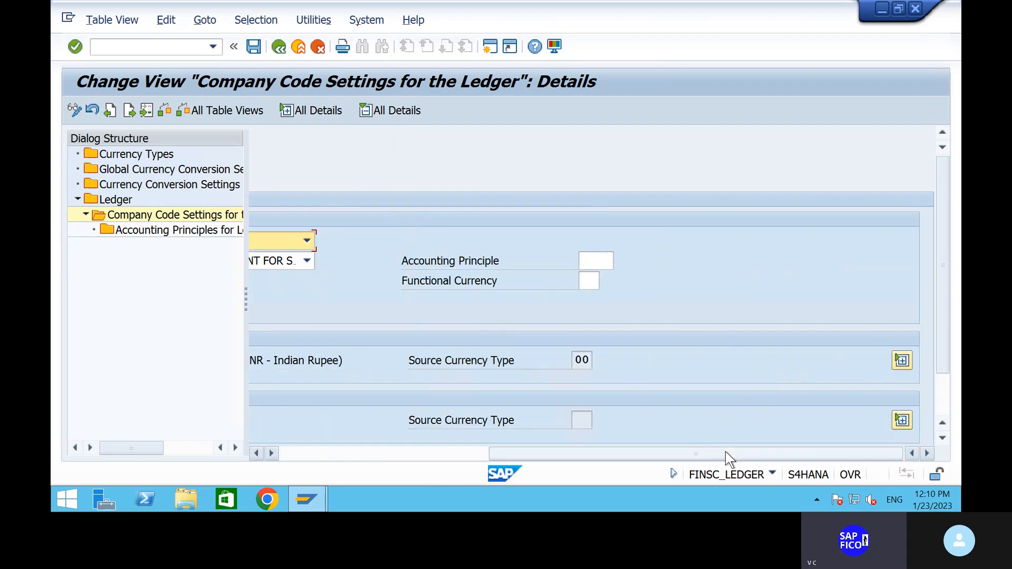
left_click(409, 453)
scroll(438, 325, "down", 2)
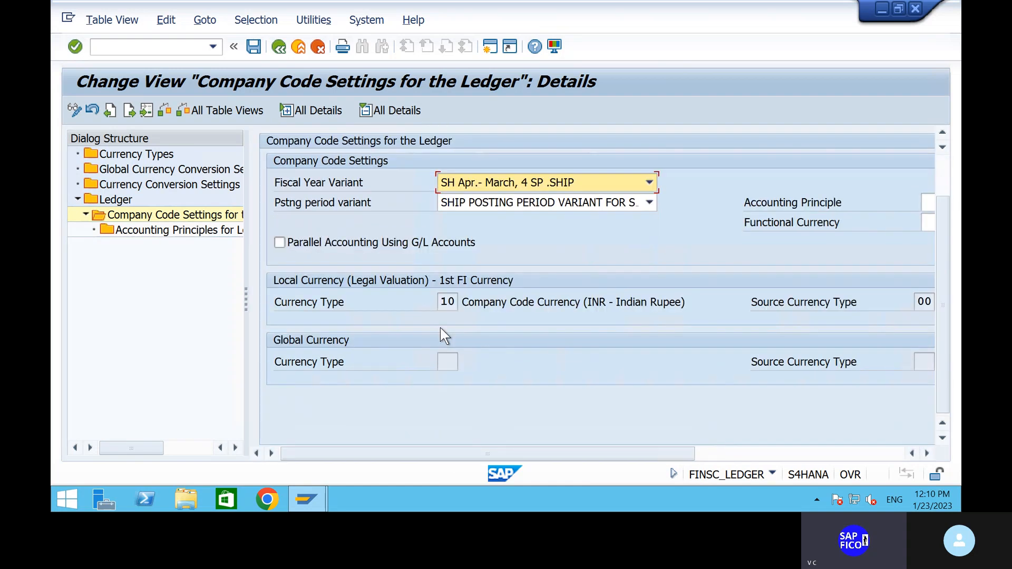
scroll(441, 327, "up", 2)
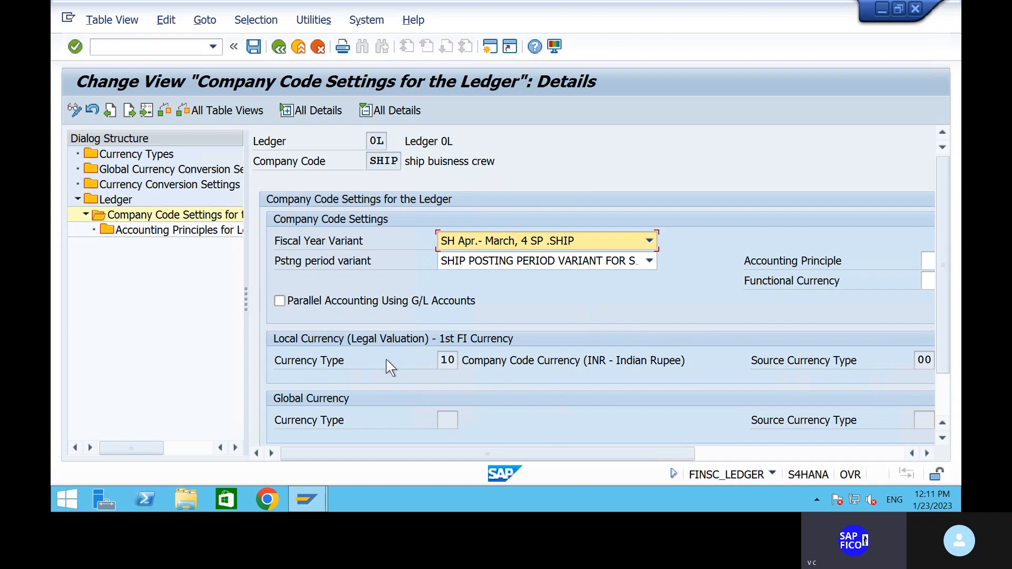
left_click(452, 361)
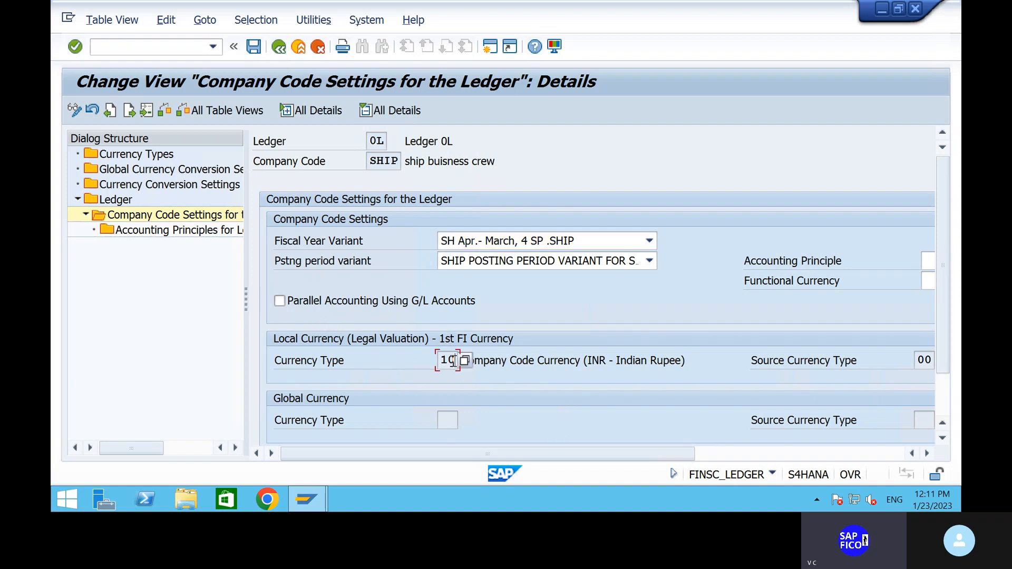
left_click(719, 454)
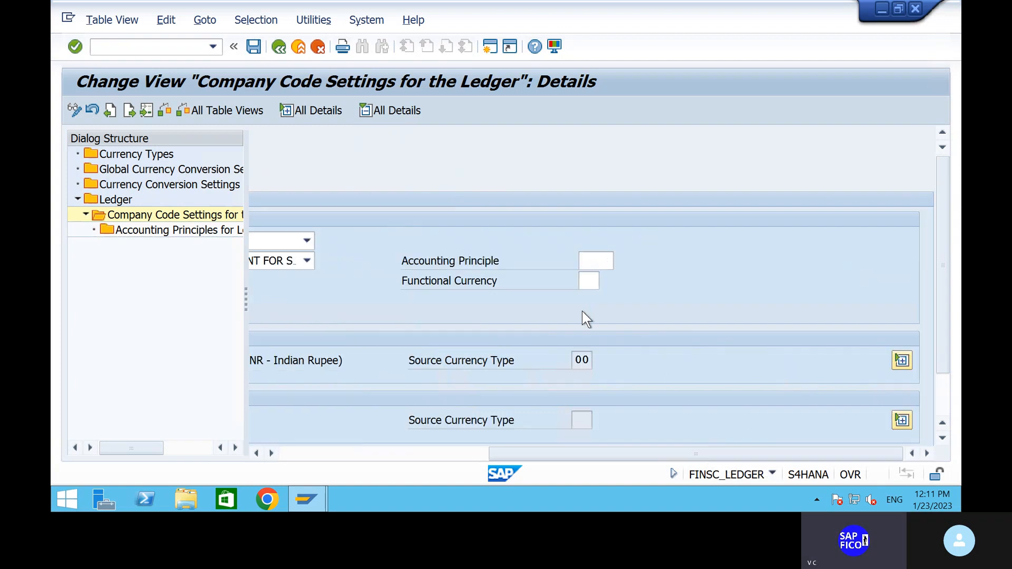
left_click(586, 281)
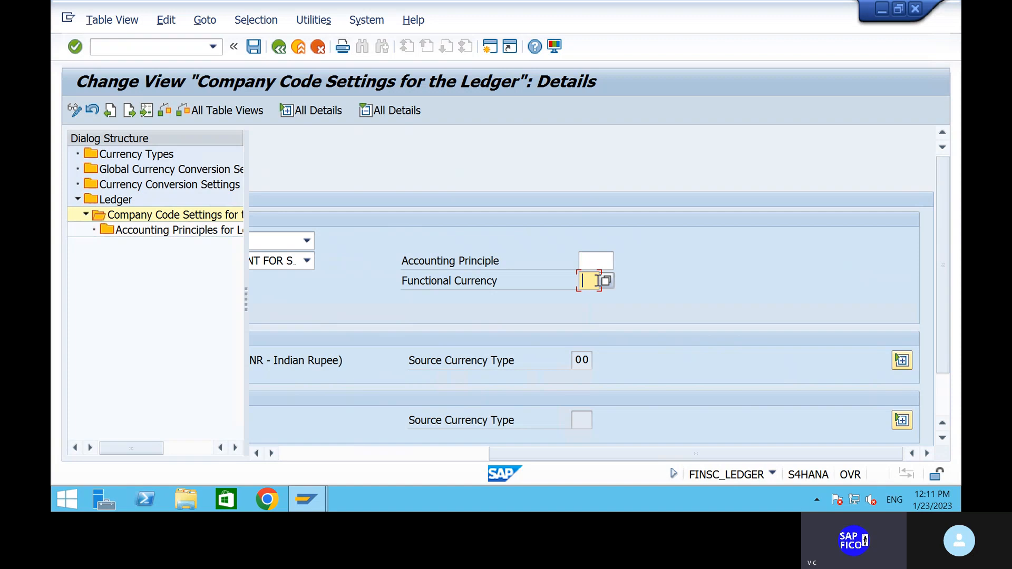
left_click(606, 281)
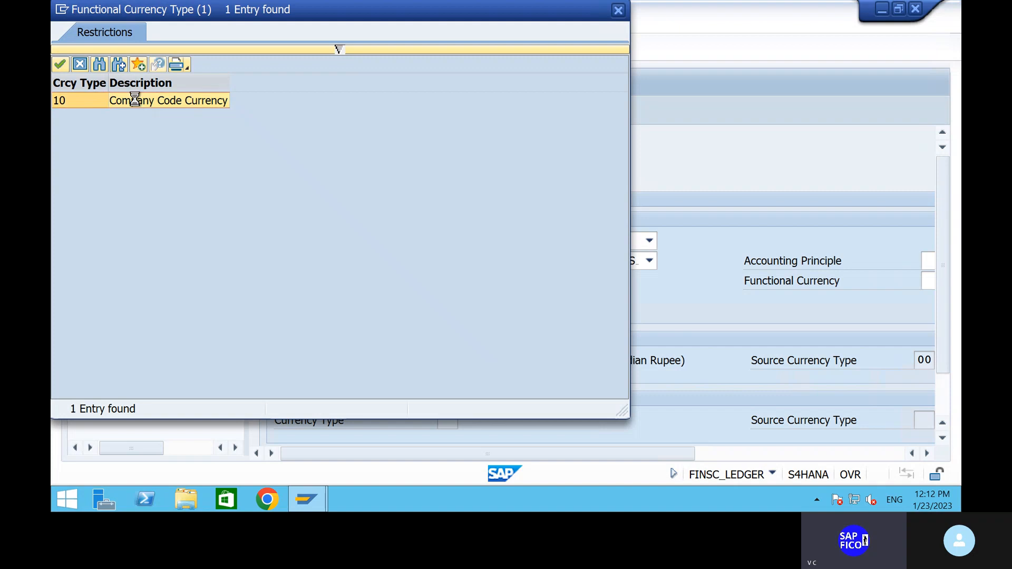
double_click(135, 101)
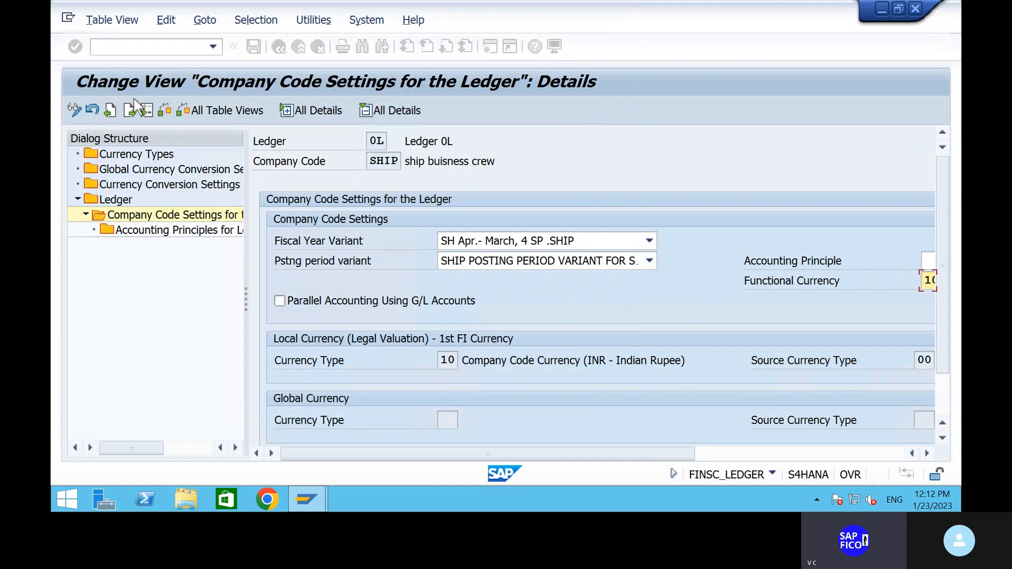
Assign accounting principle IF44 to company code SHIP in ledger 0L and save, accepting the consistency check message
left_click(722, 454)
left_click(598, 258)
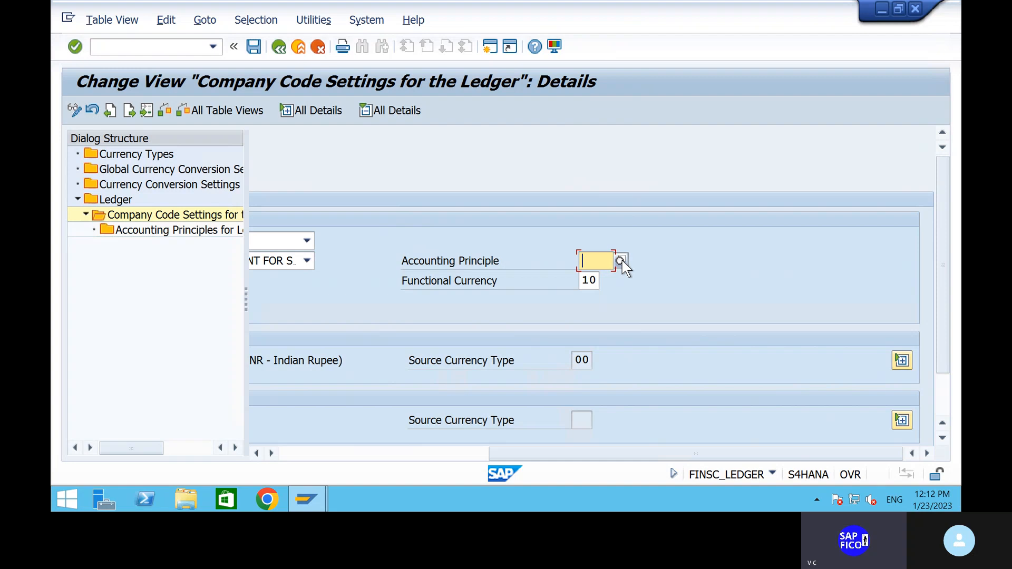
left_click(621, 261)
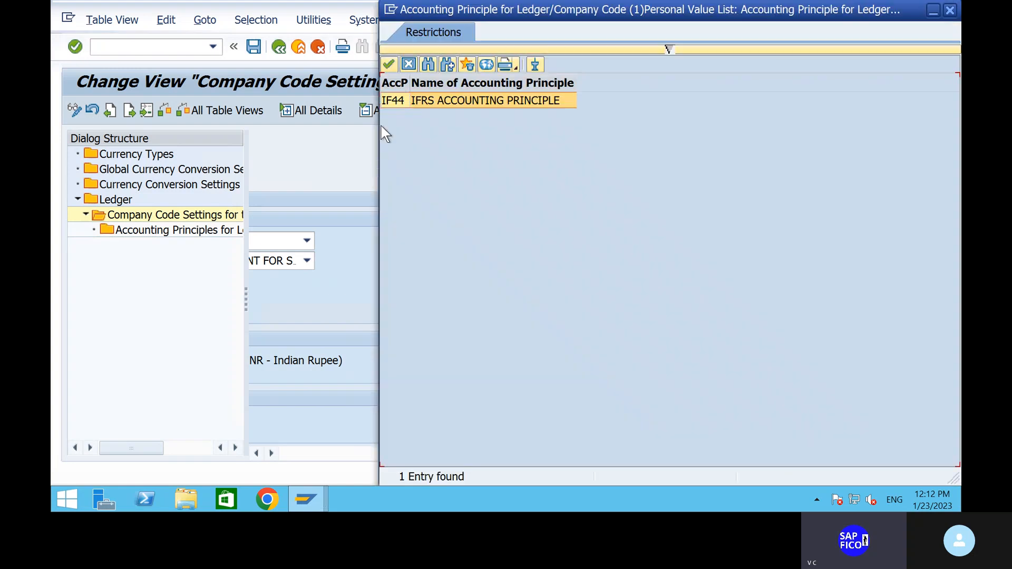
double_click(432, 102)
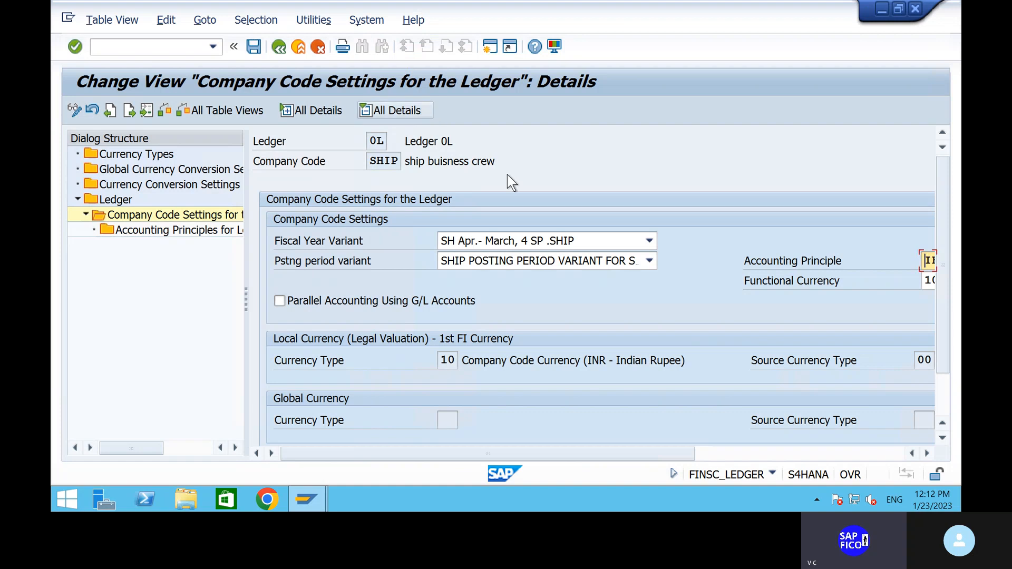
left_click(710, 454)
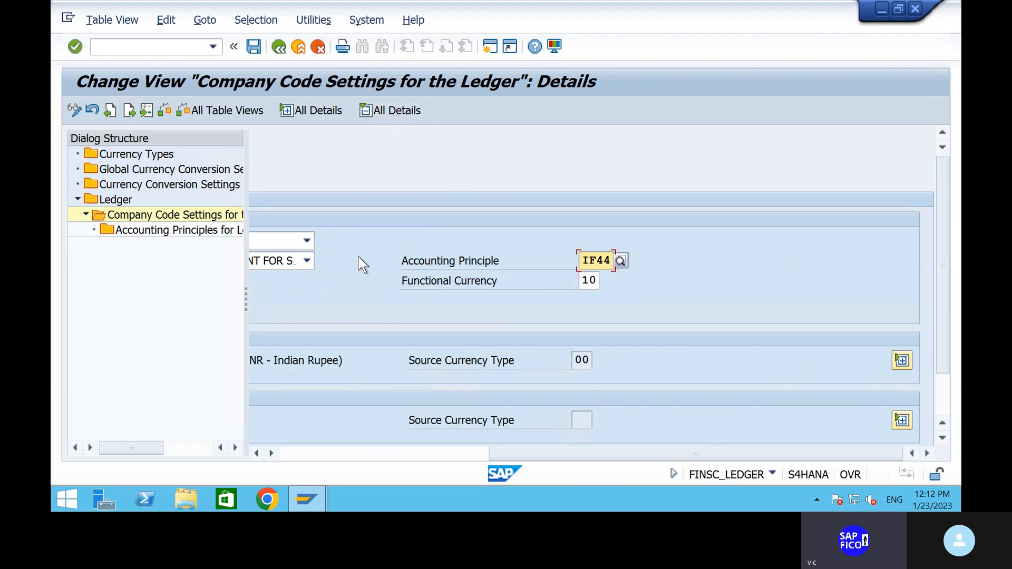
key("ctrl+s")
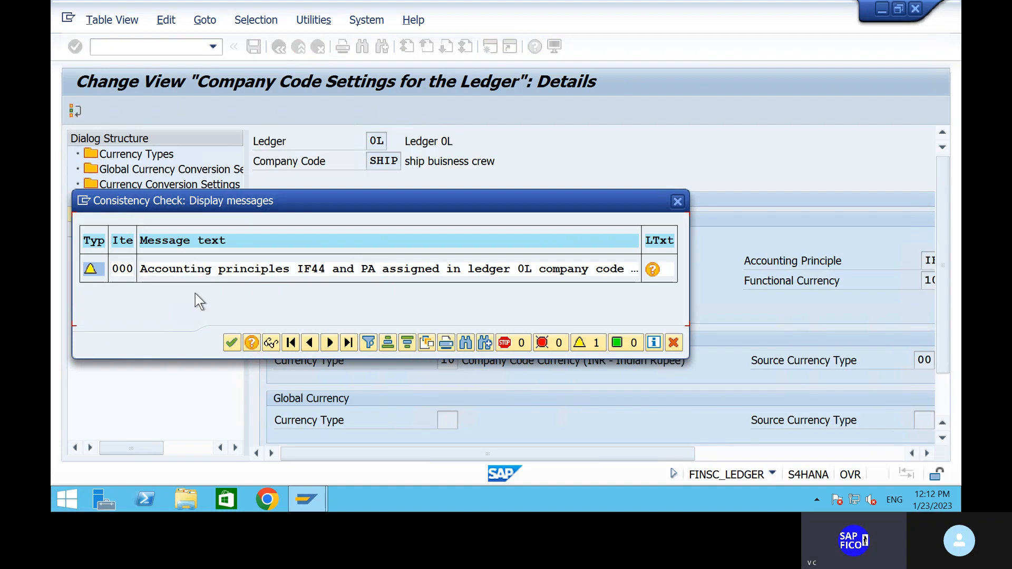
left_click(232, 343)
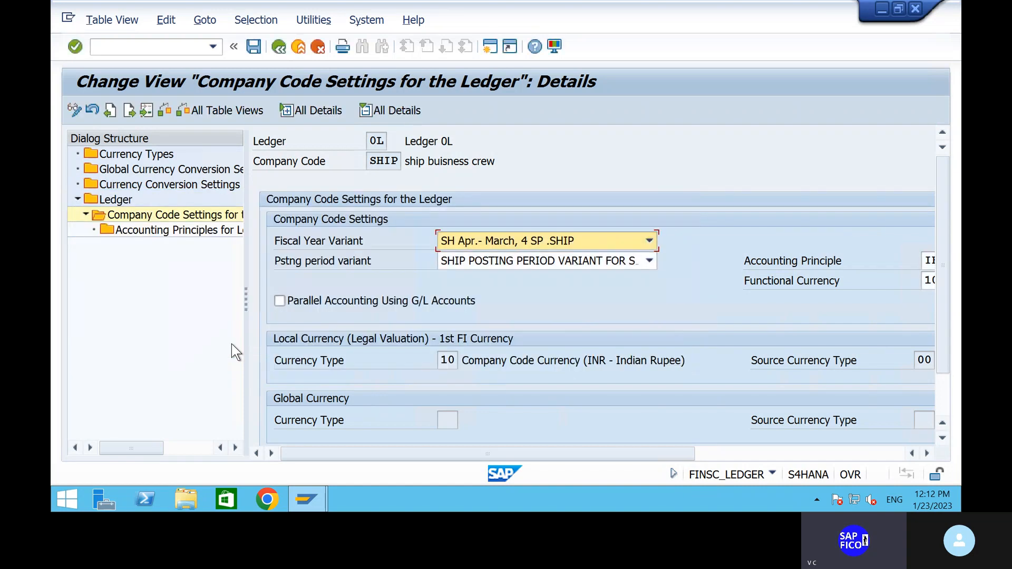
Save company code SHIP's settings for ledger 0L and review the ledger configuration notes in Notepad before returning to the remote SAP session
left_click(254, 52)
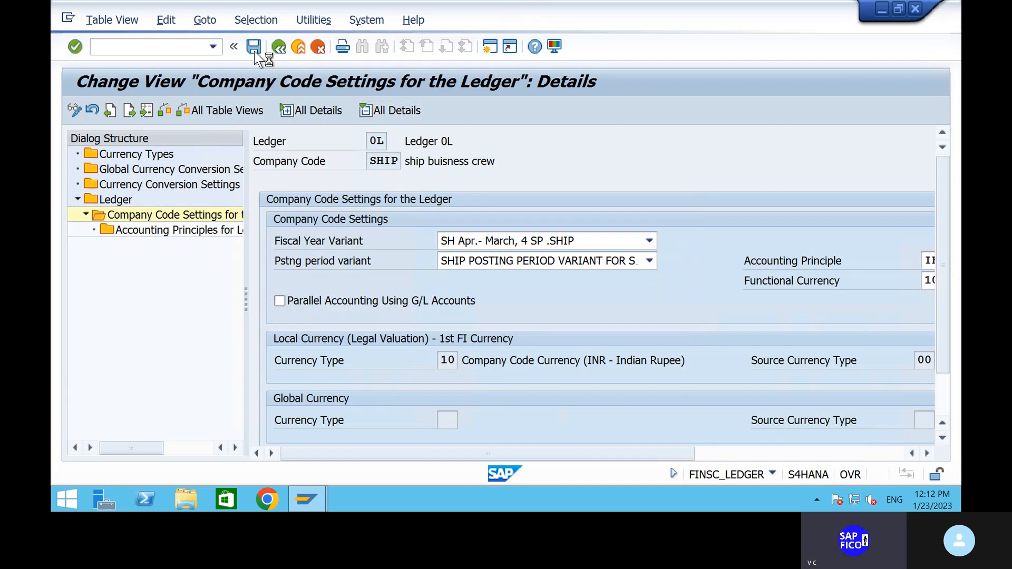
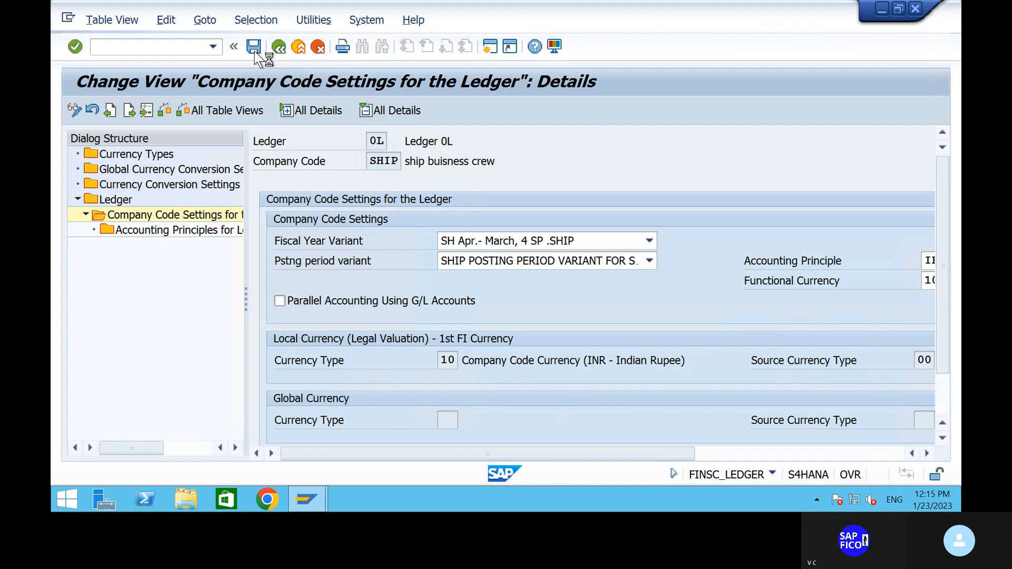
mouse_move(622, 6)
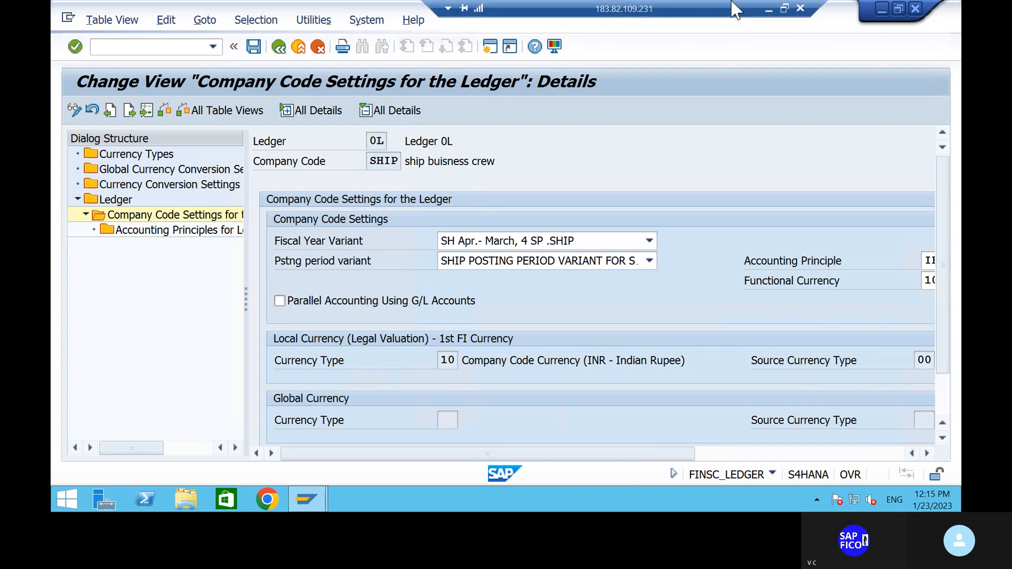
left_click(770, 8)
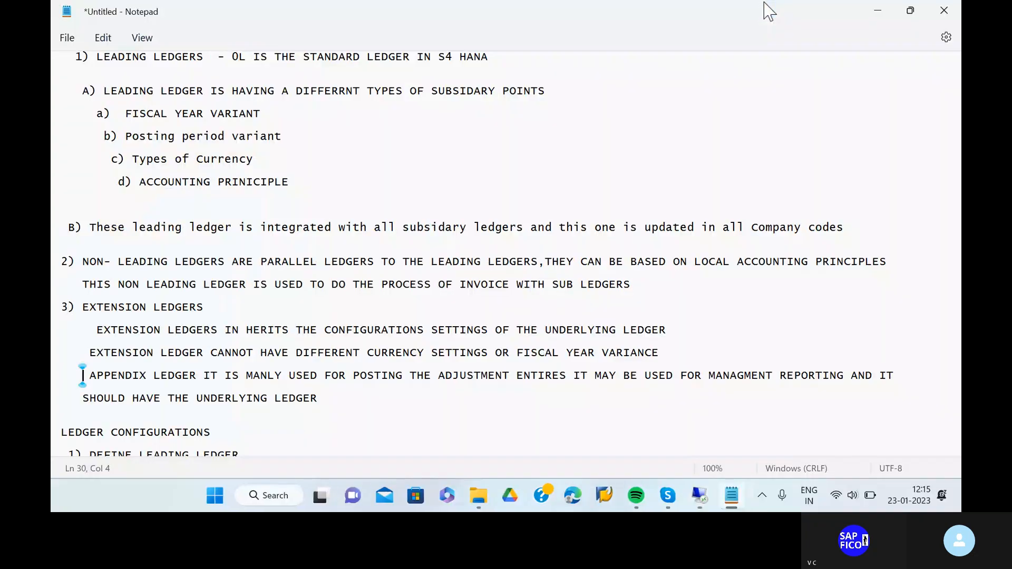
scroll(519, 388, "down", 1)
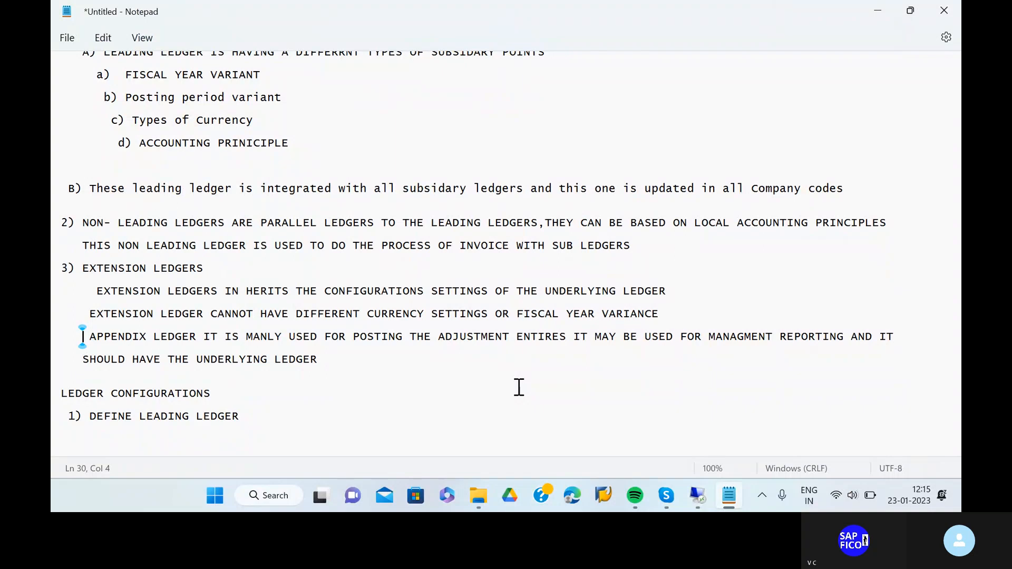
left_click(696, 505)
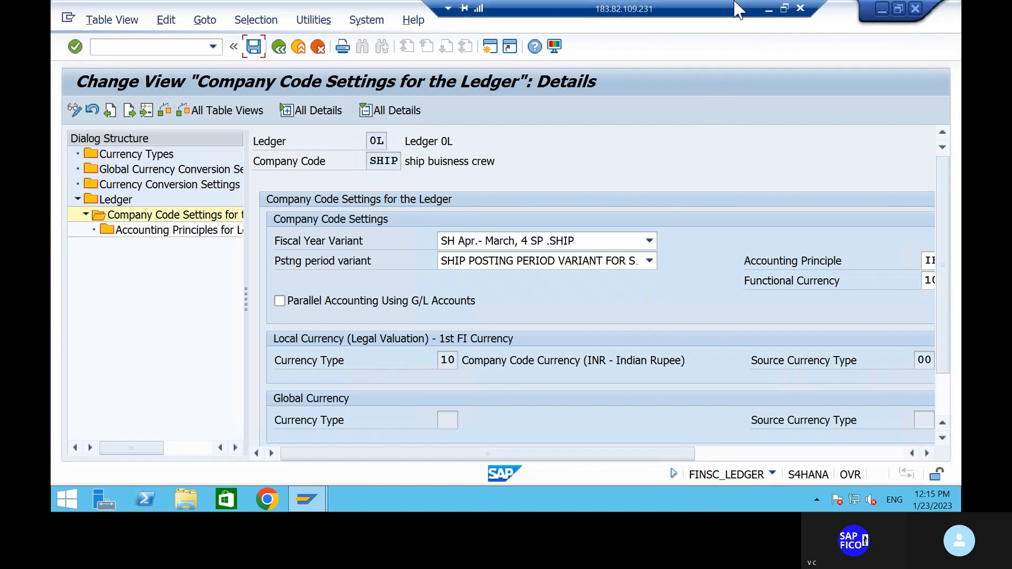
left_click(768, 8)
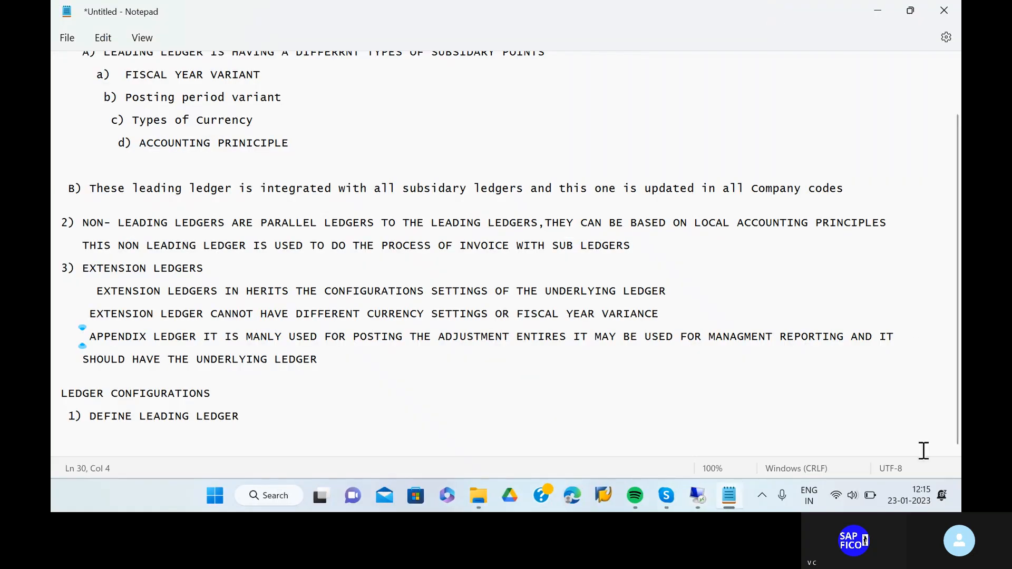
left_click(867, 497)
left_click(868, 497)
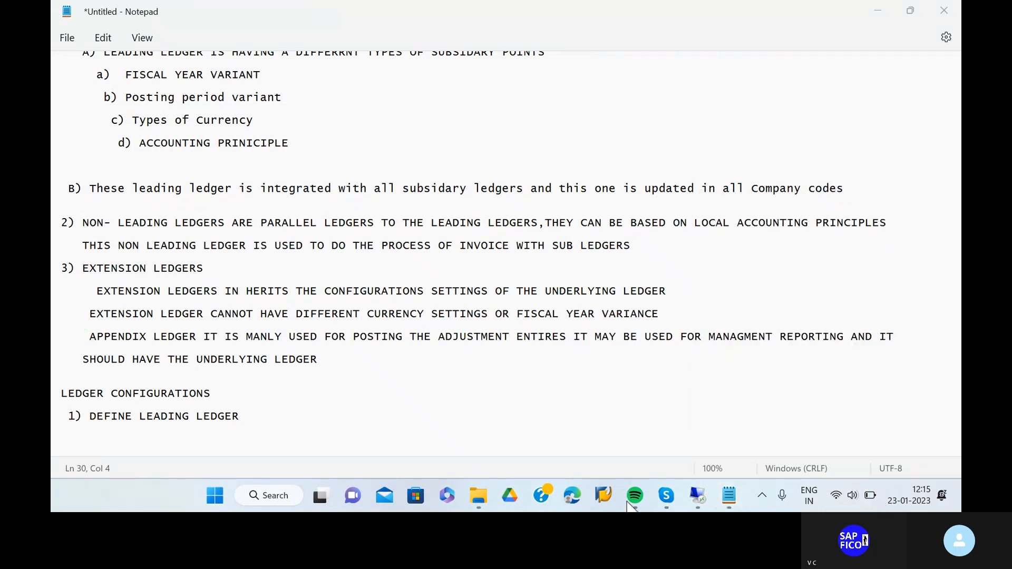
mouse_move(697, 501)
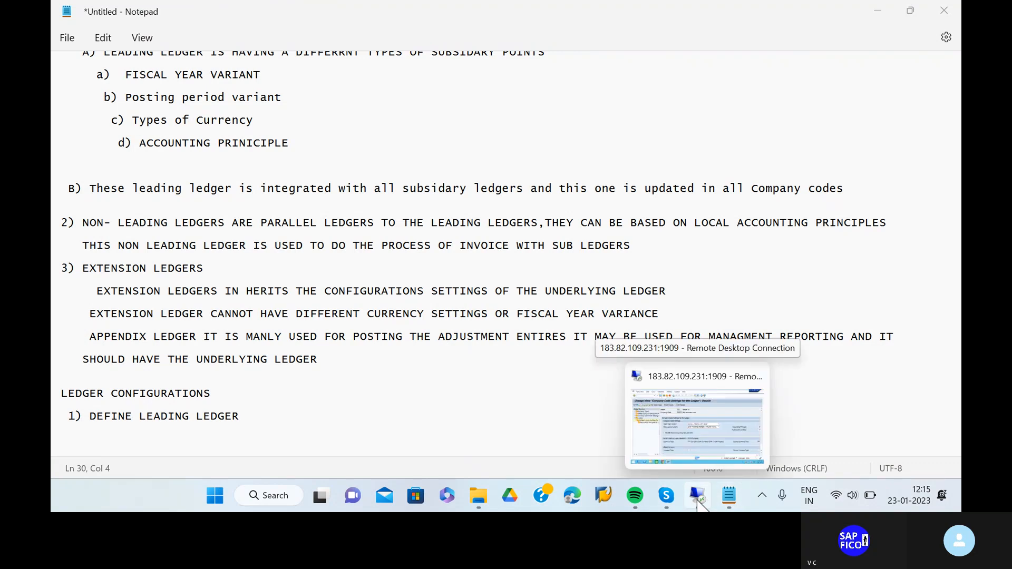
left_click(697, 501)
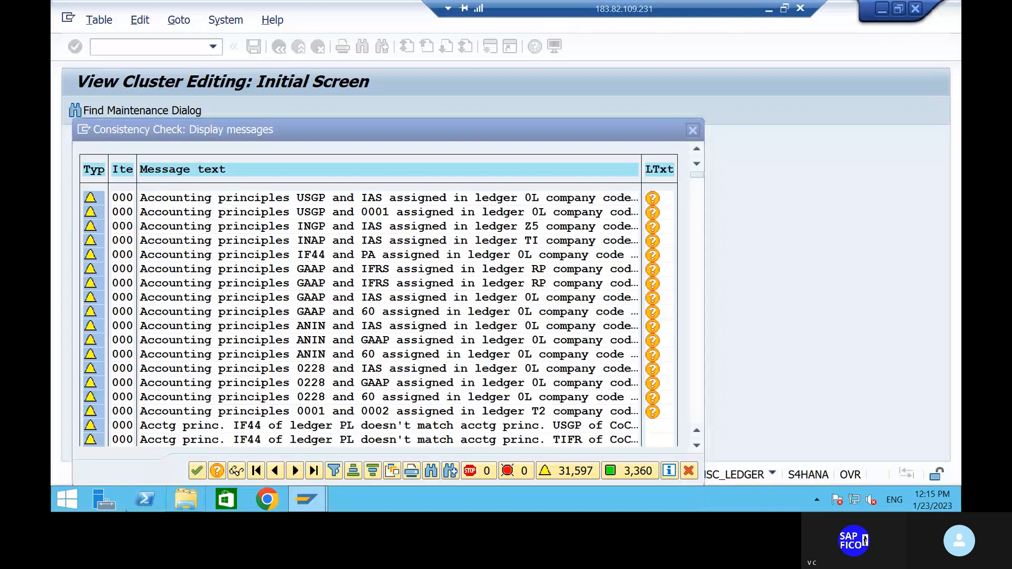
Accept the consistency check messages and open the accounting principles assigned to company code SHIP in ledger 0L
left_click(195, 469)
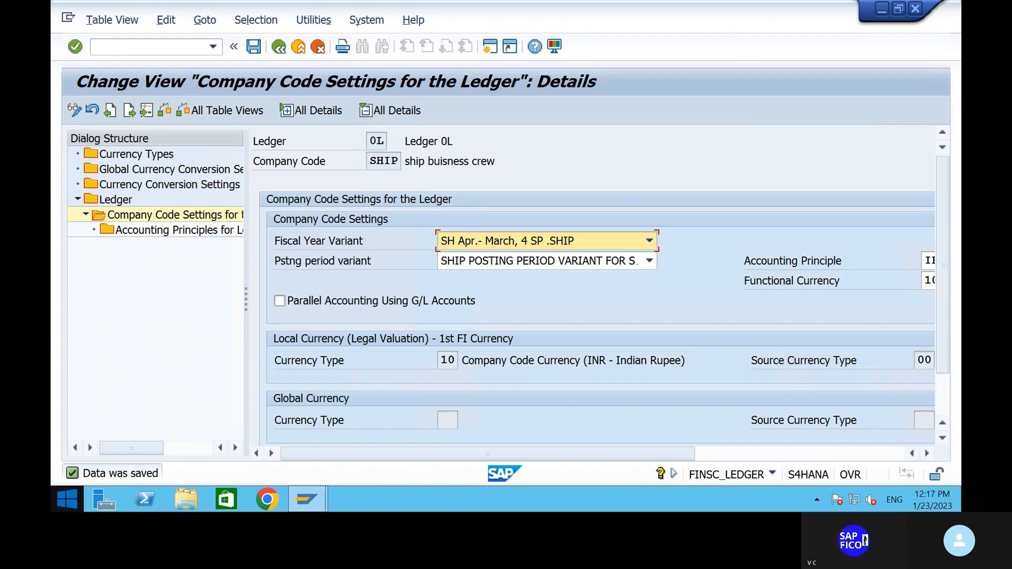
double_click(197, 230)
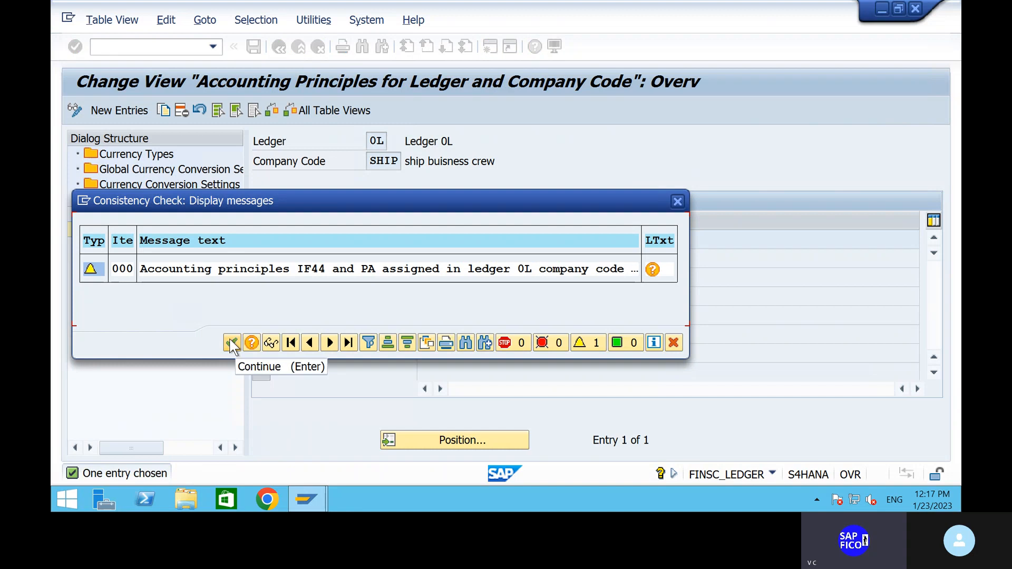
left_click(232, 344)
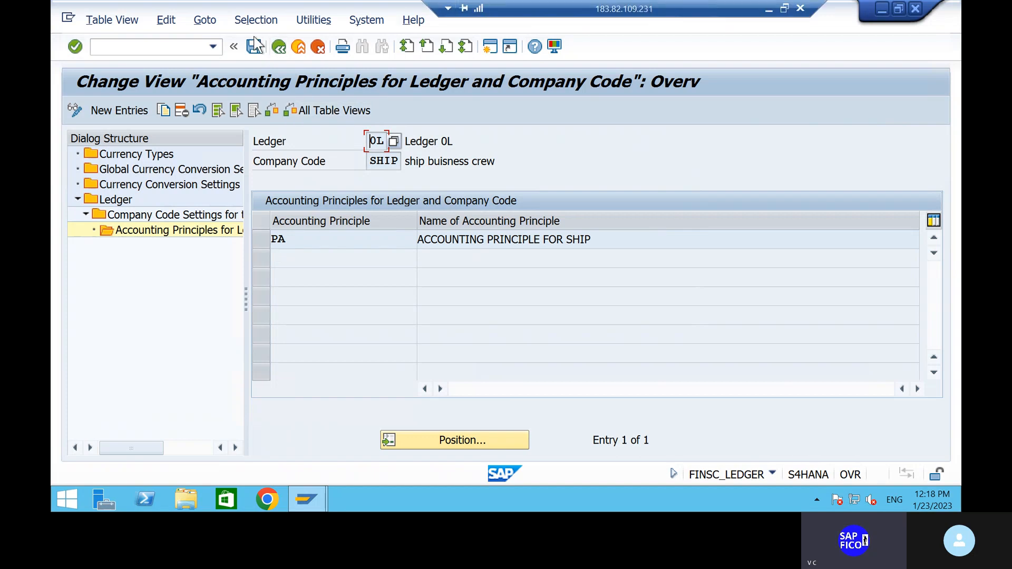
Start transaction SPRO in a new SAP session and display the SAP Reference IMG
left_click(492, 46)
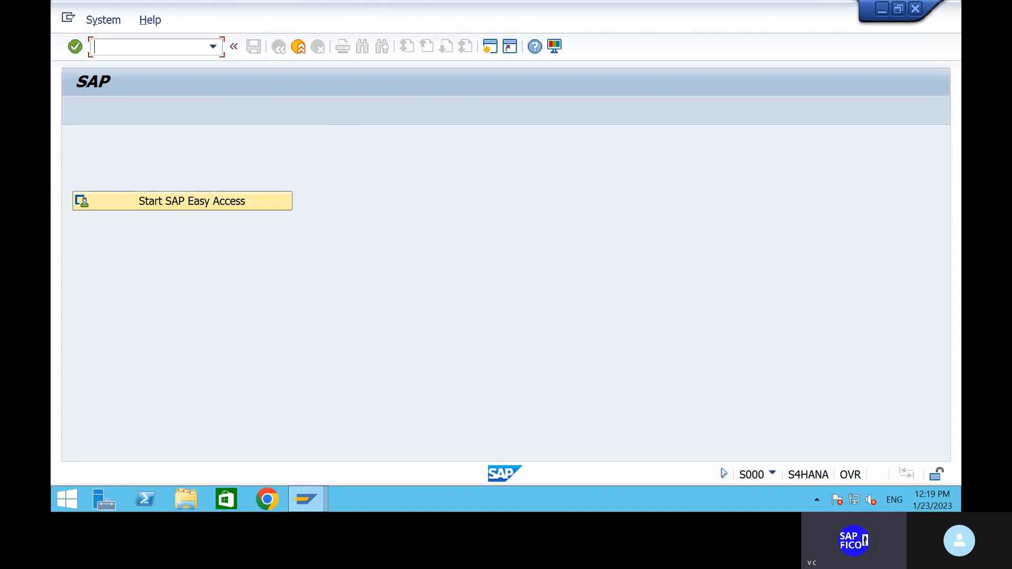
type("SPRO")
key("Return")
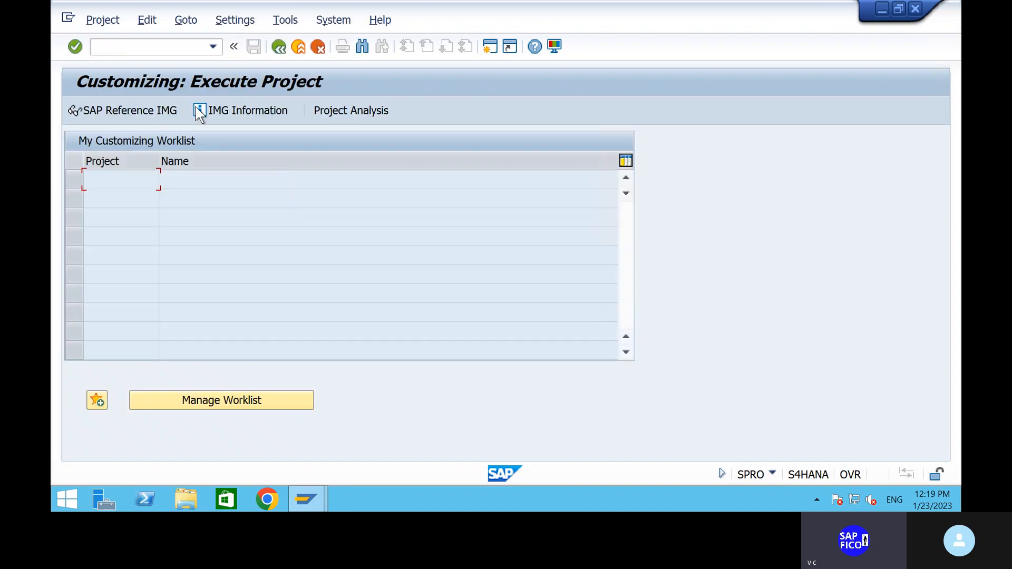
left_click(163, 111)
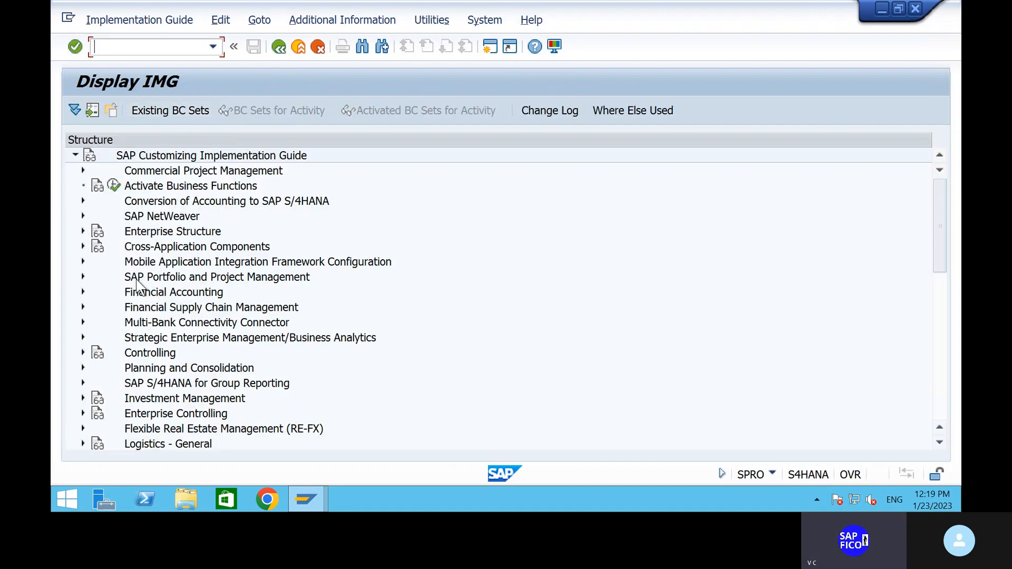
Open Define Accounting Principles under Financial Accounting Global Settings, Ledgers, Parallel Accounting, and look through the existing principles
left_click(80, 292)
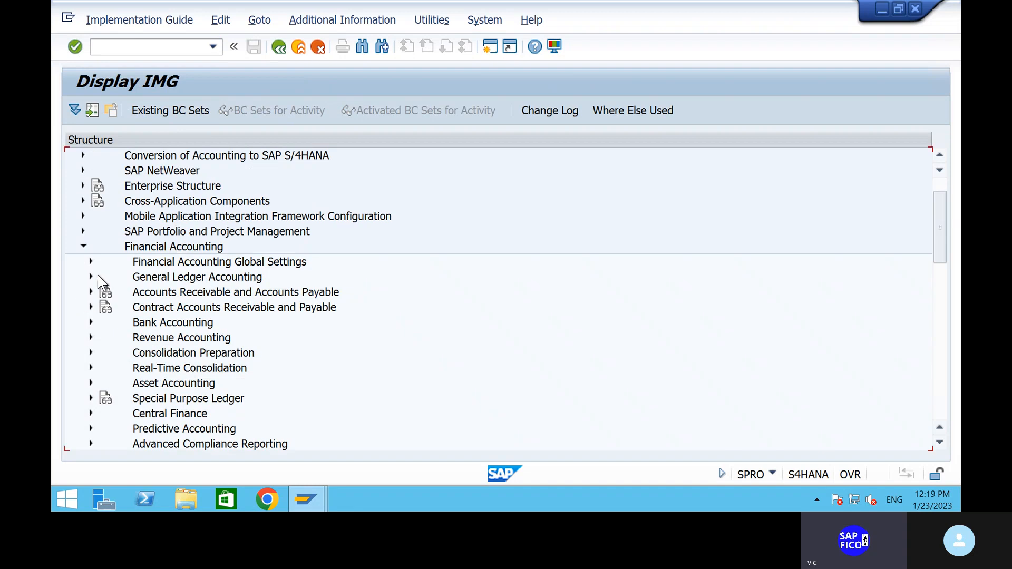
left_click(88, 261)
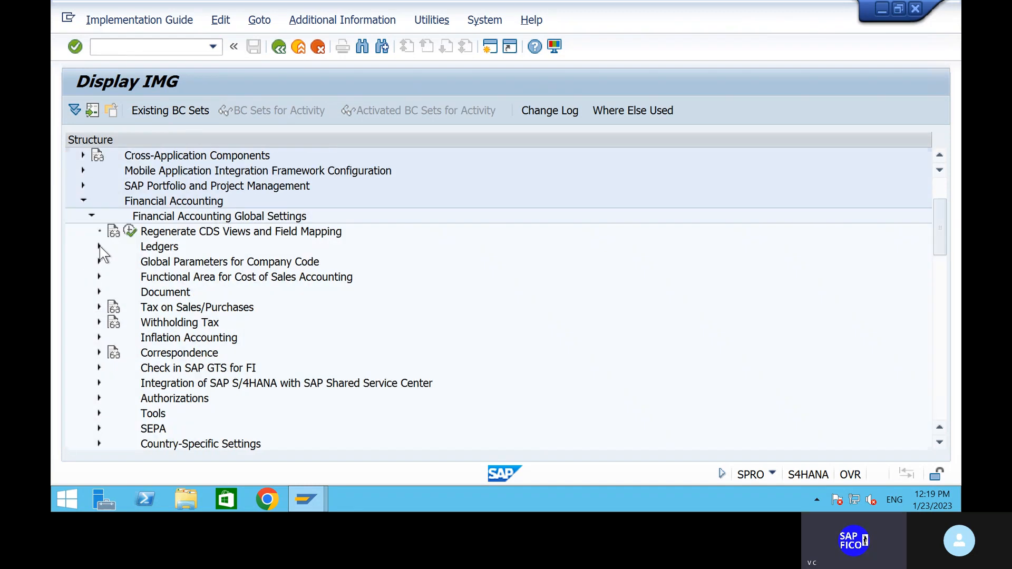
left_click(99, 246)
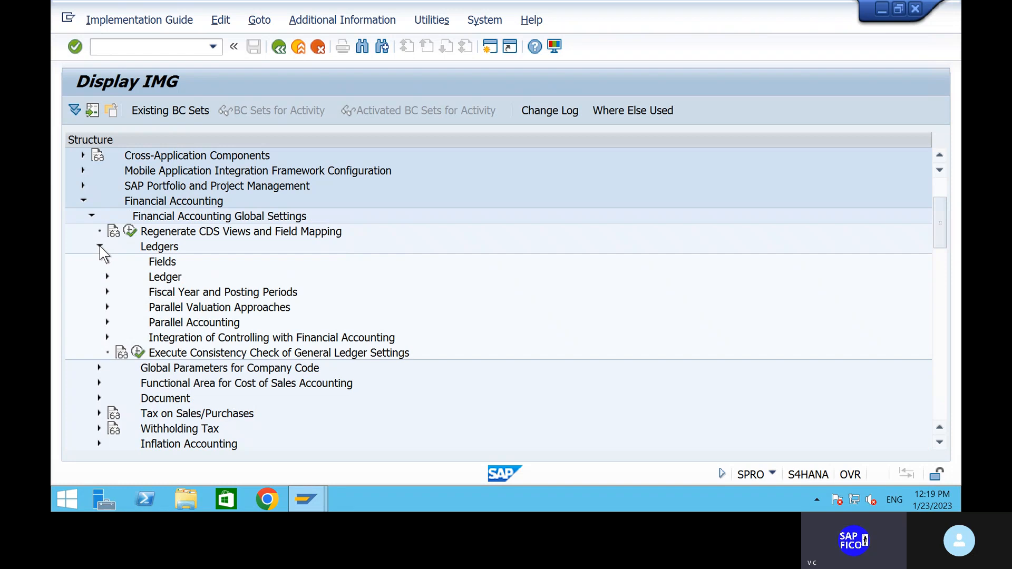
left_click(105, 322)
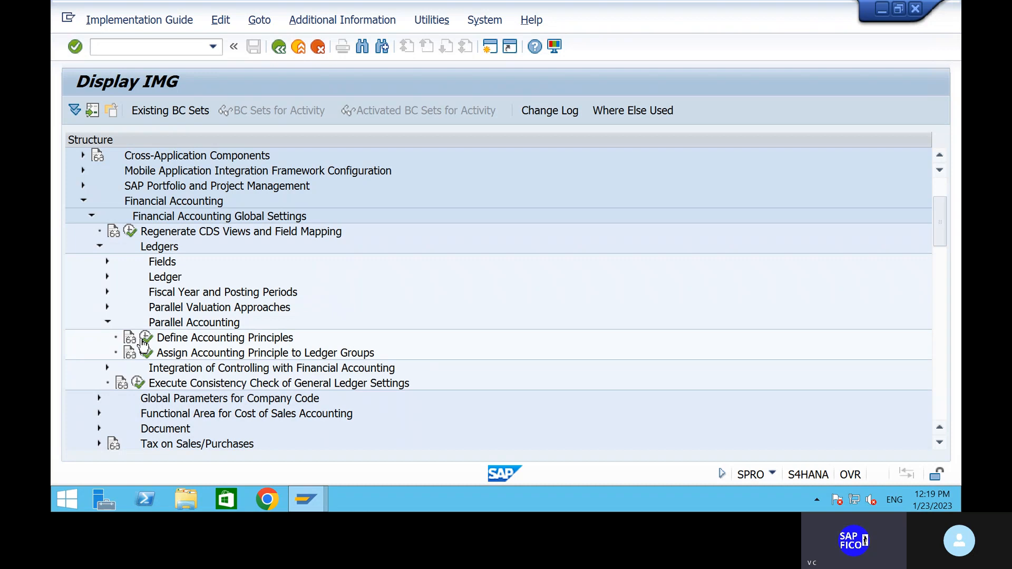
left_click(141, 338)
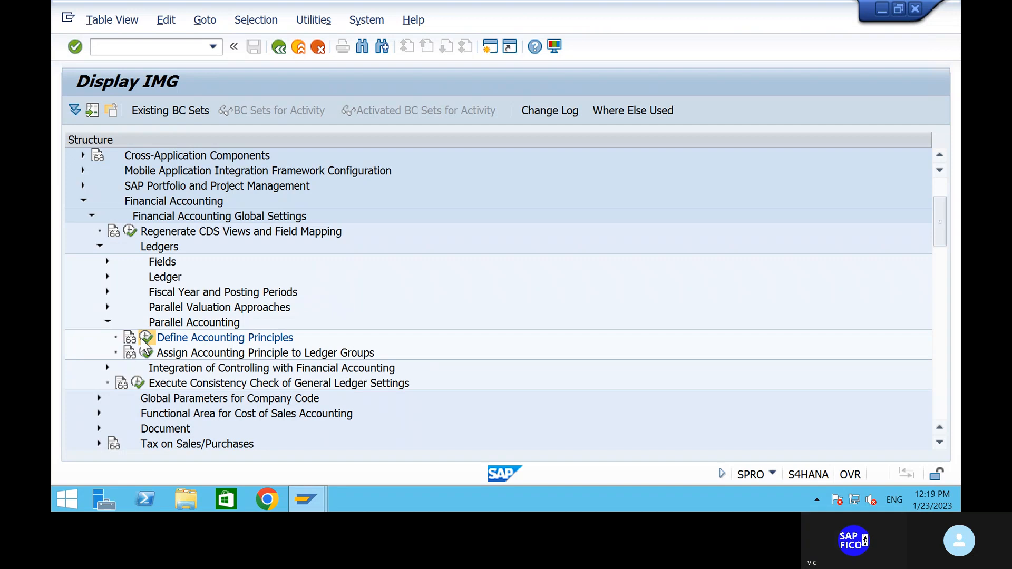
scroll(254, 299, "down", 5)
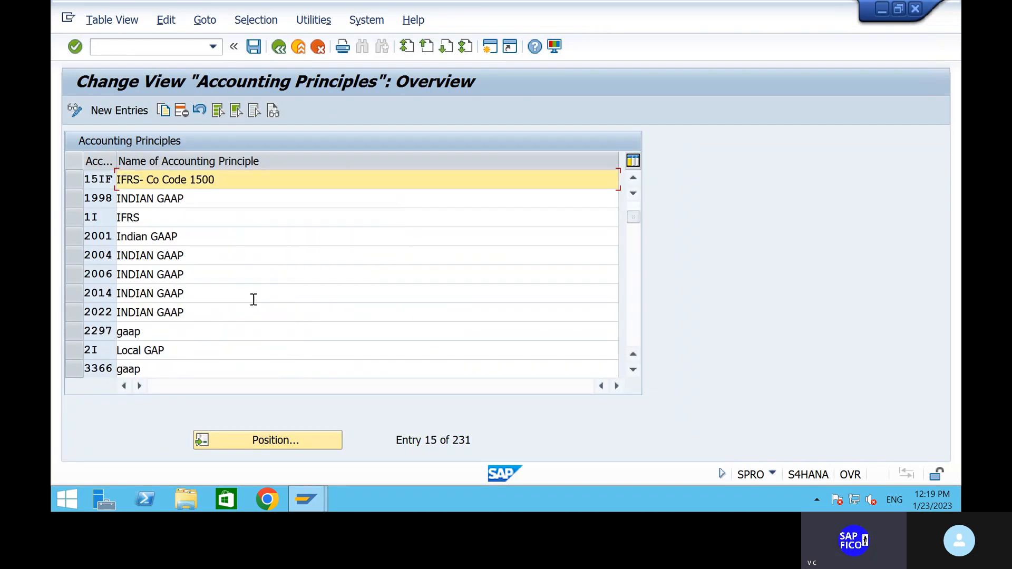
scroll(255, 303, "down", 4)
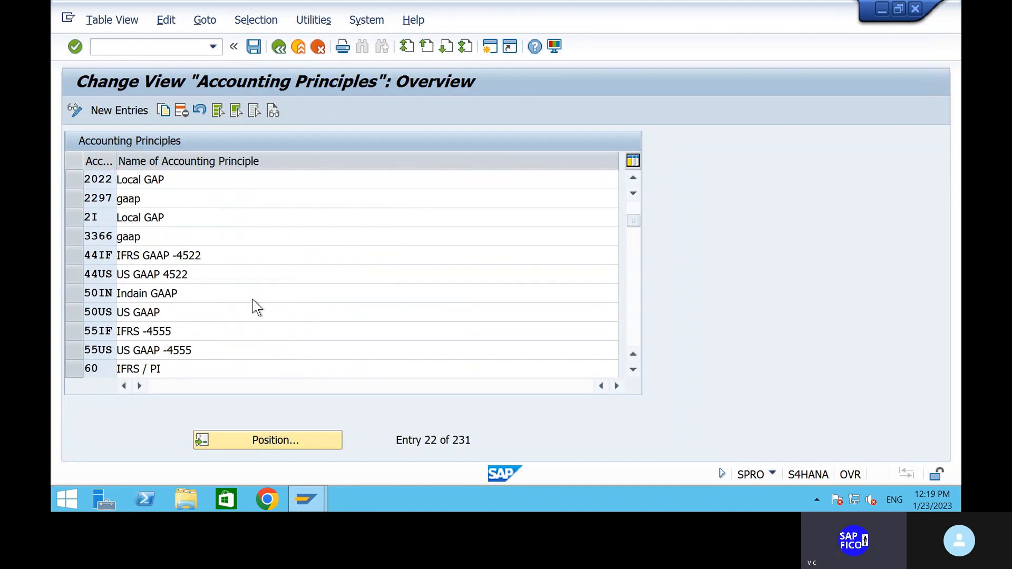
scroll(254, 299, "down", 5)
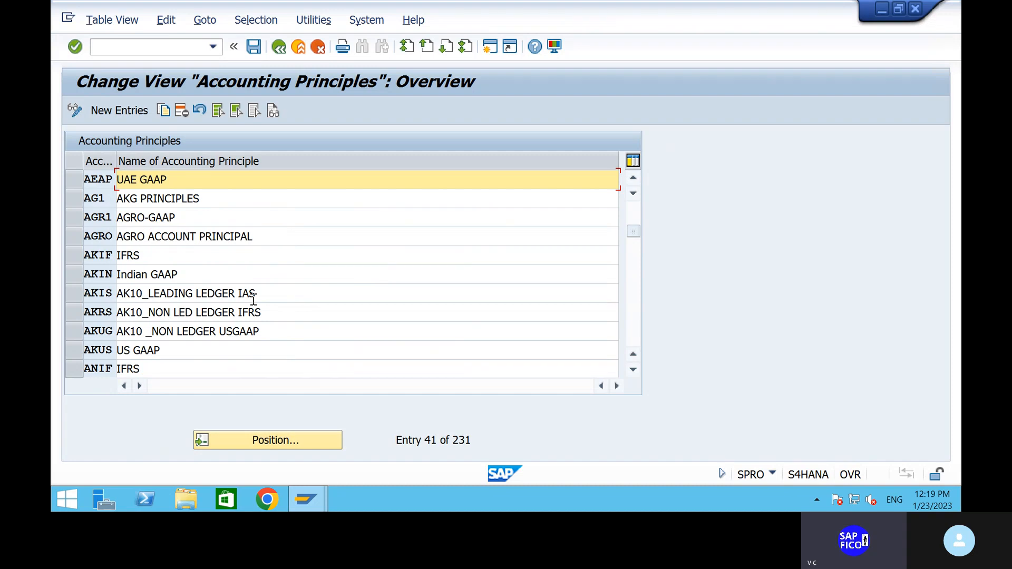
scroll(253, 299, "down", 2)
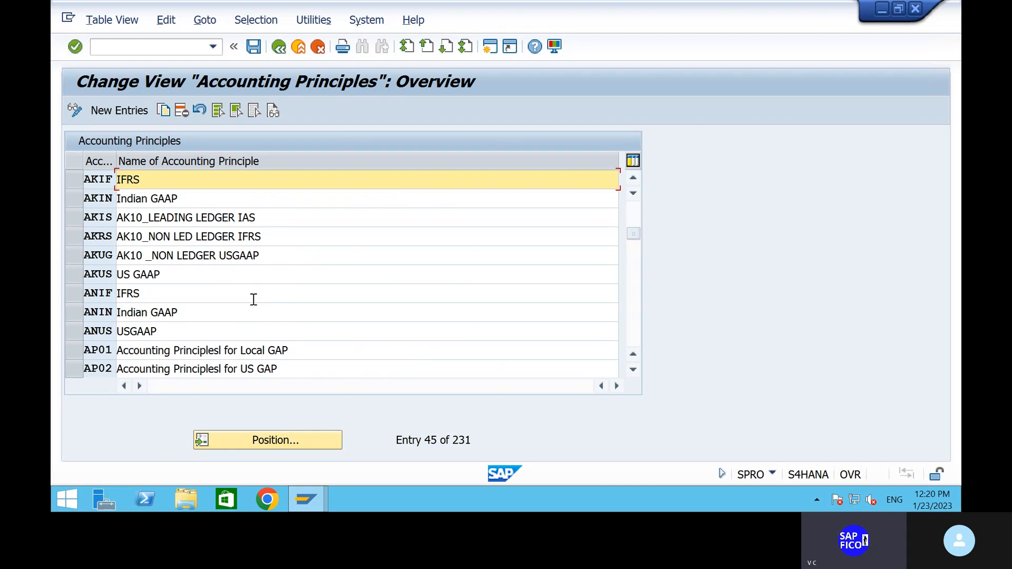
scroll(252, 298, "down", 5)
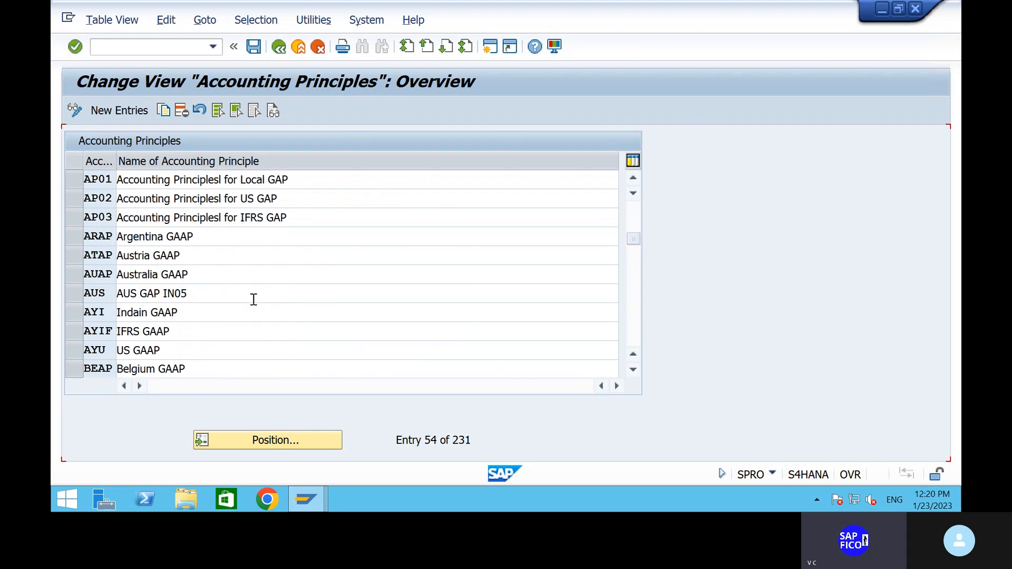
Create accounting principle SHIP with the name ACCOUNTING PRINCIPLE TEST and save it
left_click(119, 110)
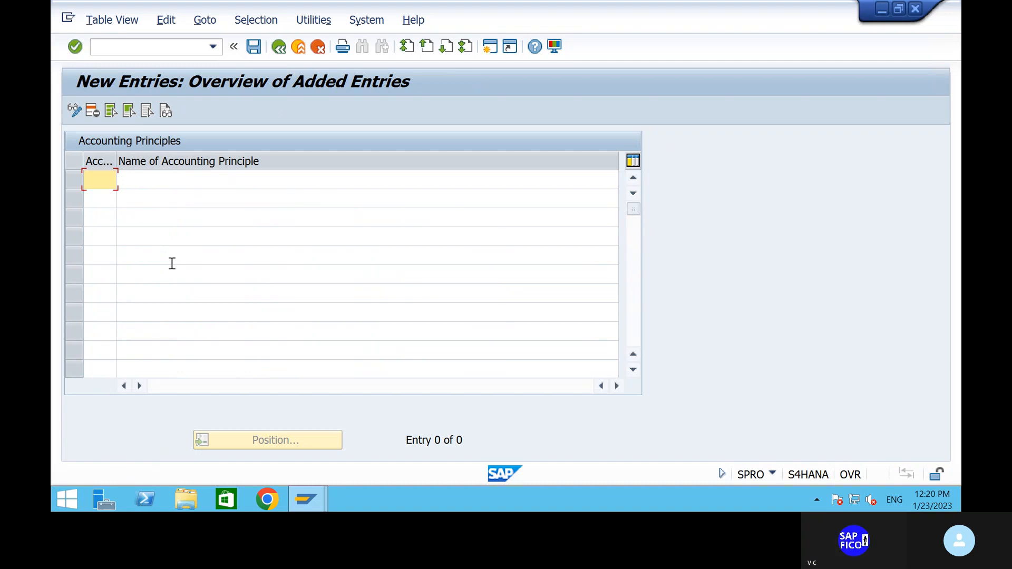
type("SH")
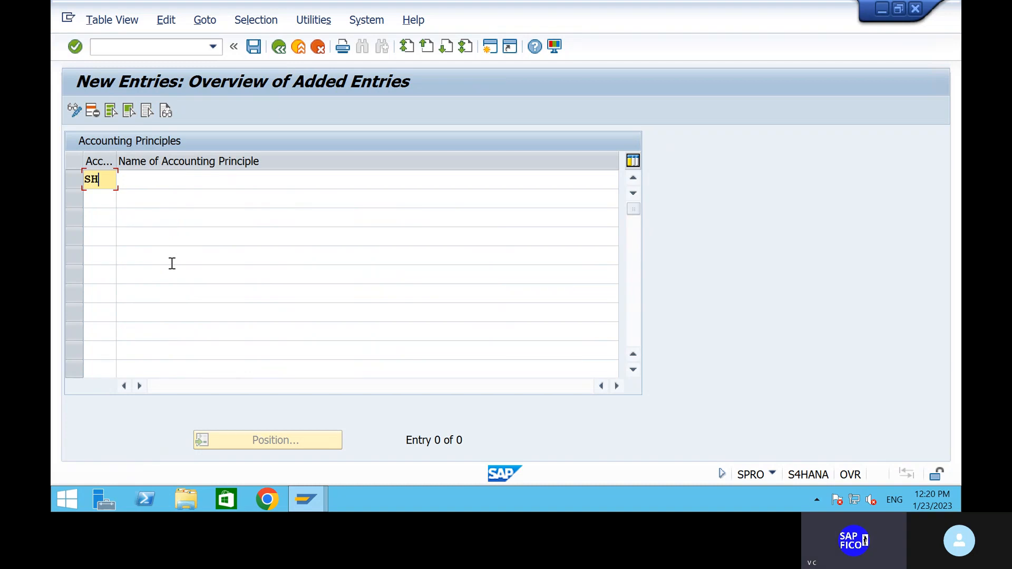
left_click(161, 180)
type("A")
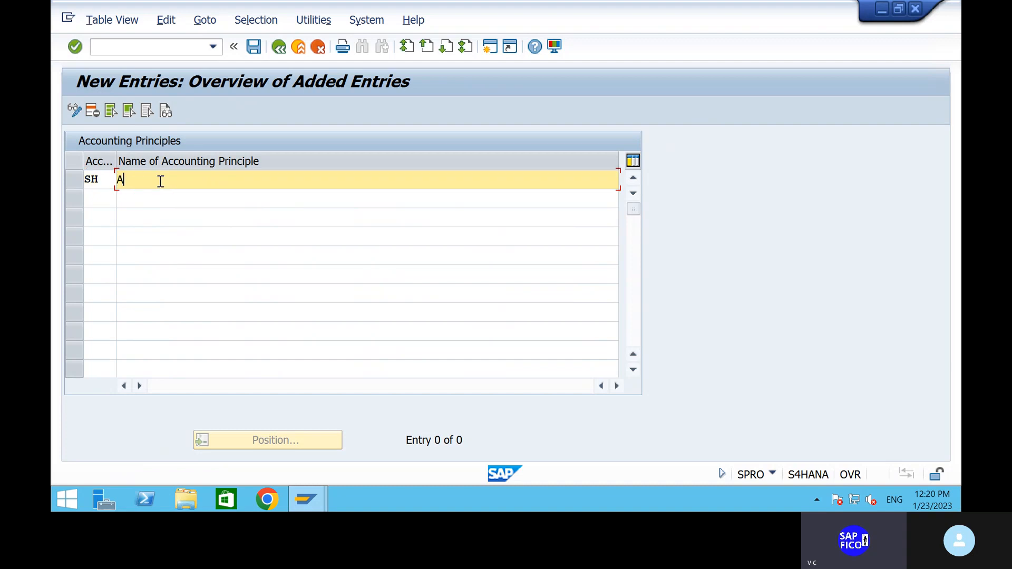
type("CCOUNTING PRINCIPLE  ")
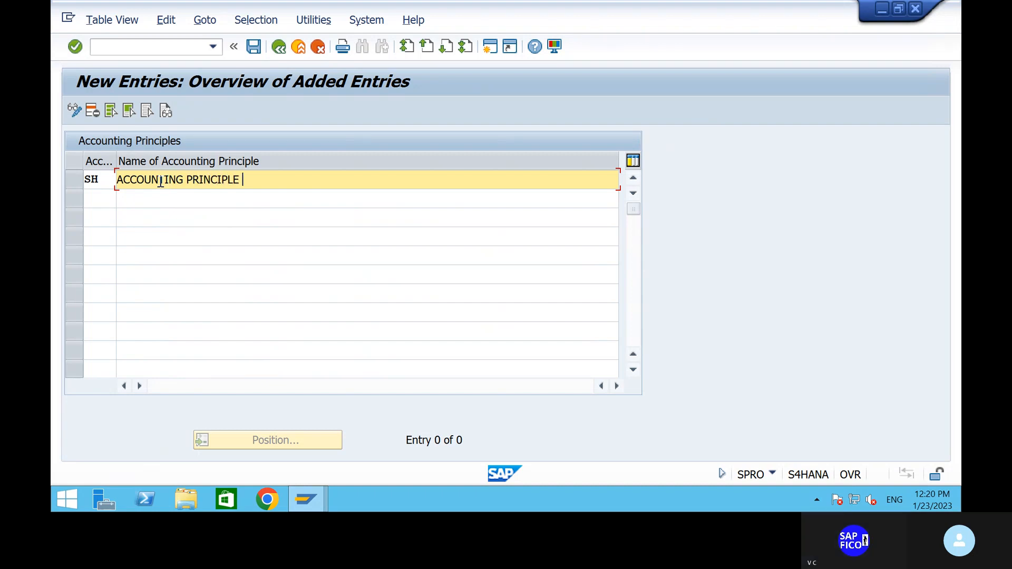
type("TEST")
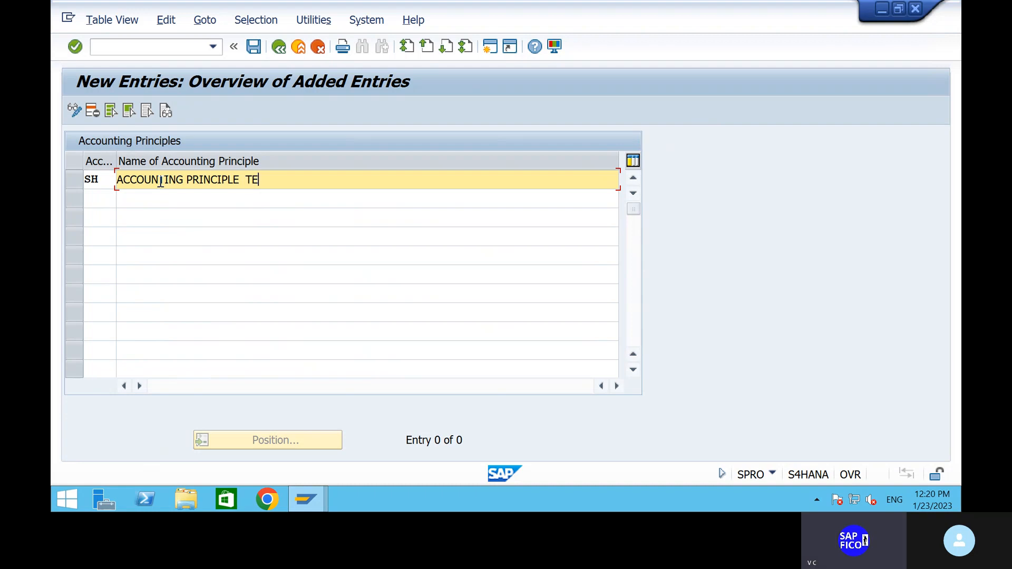
left_click(103, 178)
type("IP")
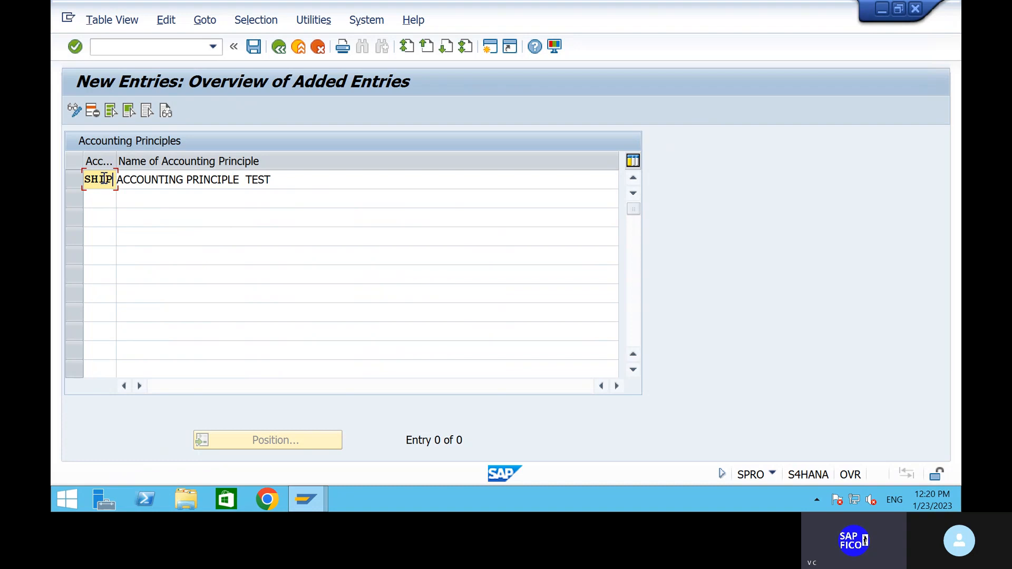
key("Return")
left_click(254, 46)
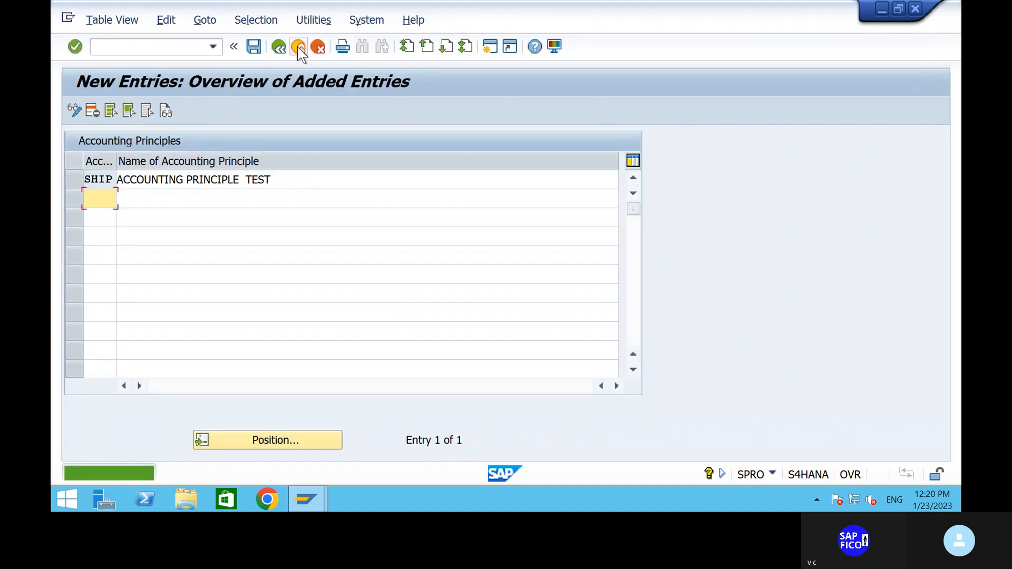
Return to the accounting principles overview, look through the defined entries and go back to the IMG structure
left_click(277, 50)
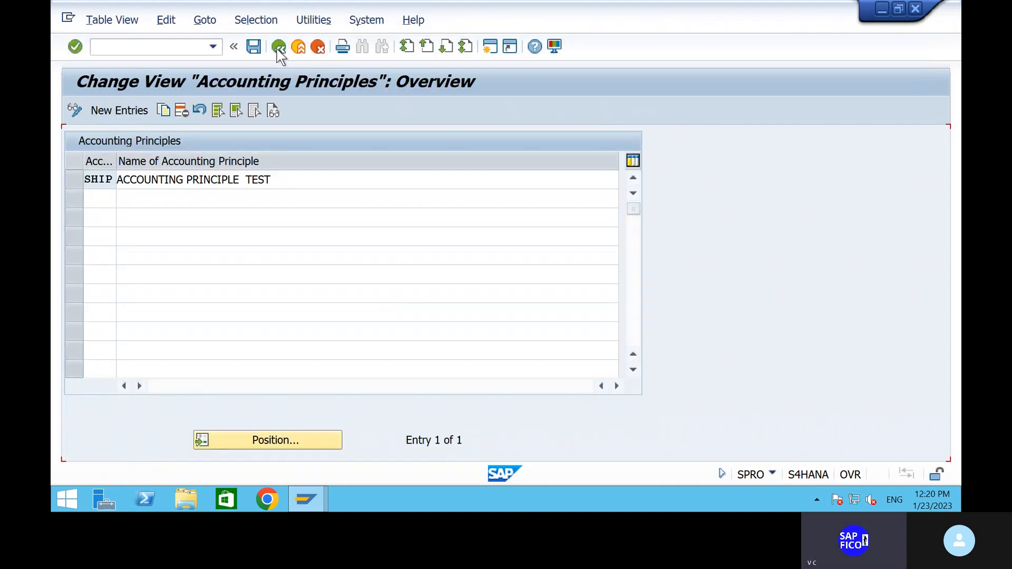
scroll(313, 288, "down", 7)
scroll(313, 289, "down", 18)
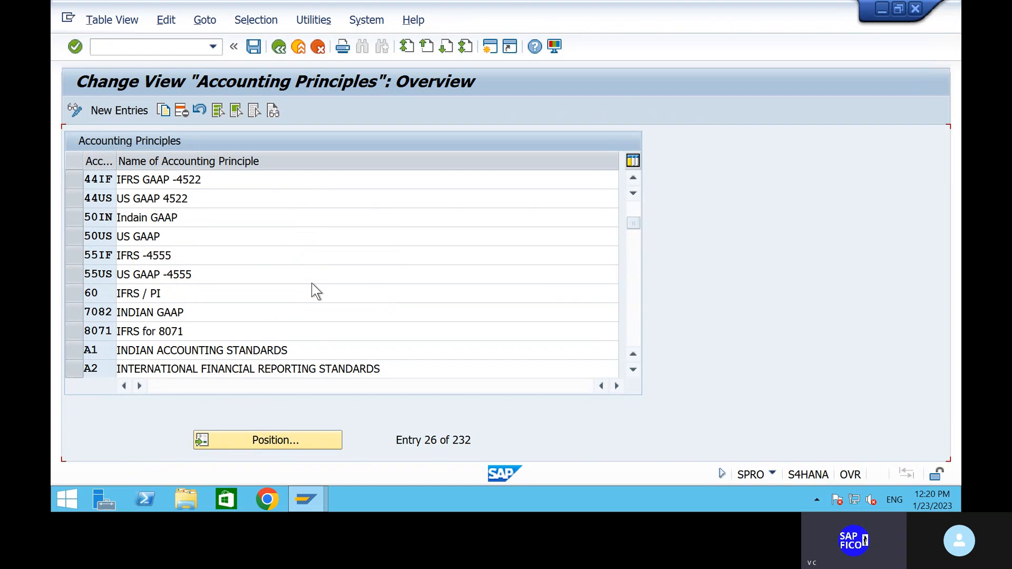
scroll(313, 289, "down", 6)
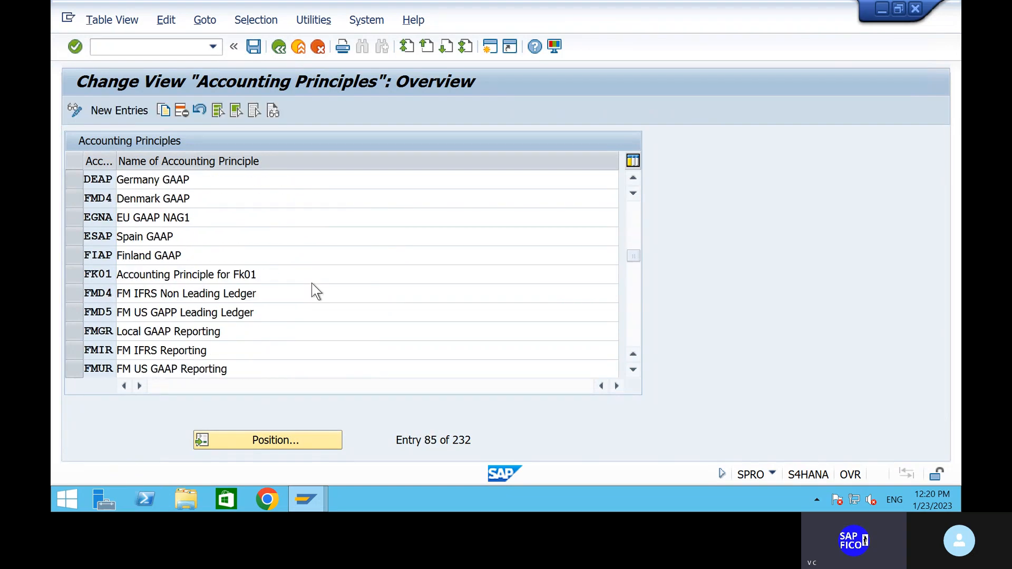
left_click(285, 51)
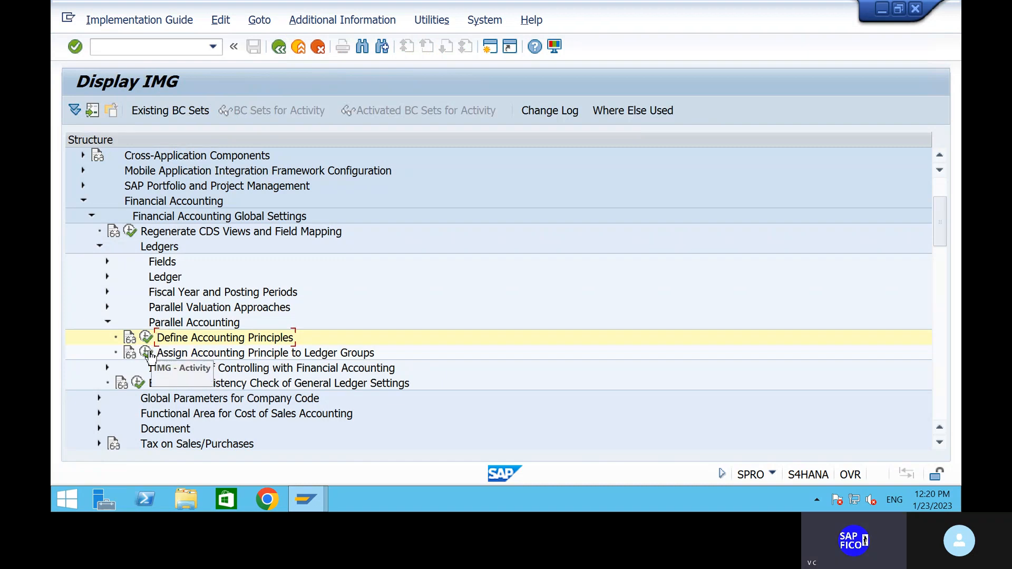
Open Assign Accounting Principle to Ledger Groups and look through the existing assignments around accounting principles starting with SH
left_click(147, 354)
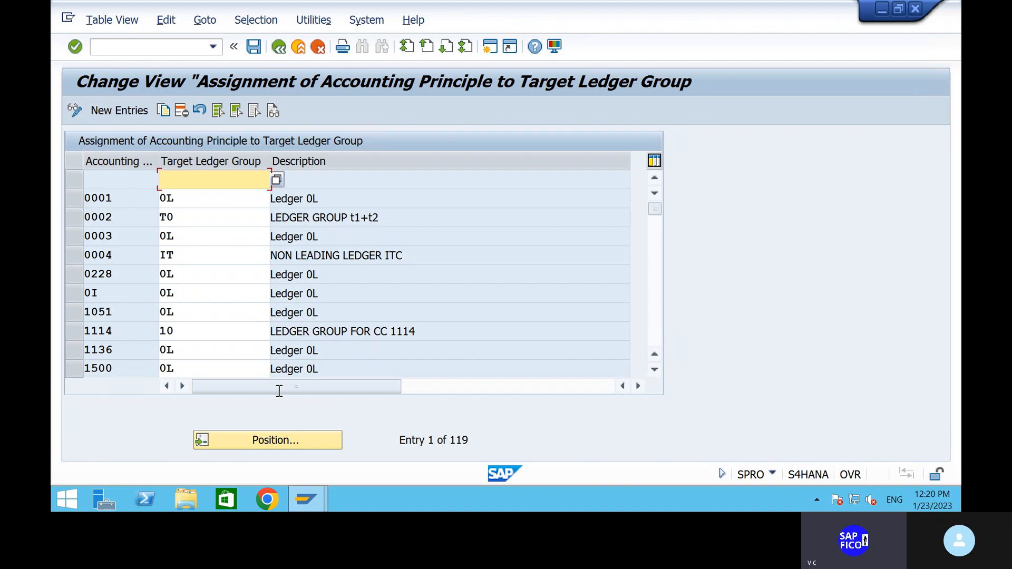
left_click(285, 443)
type("SH")
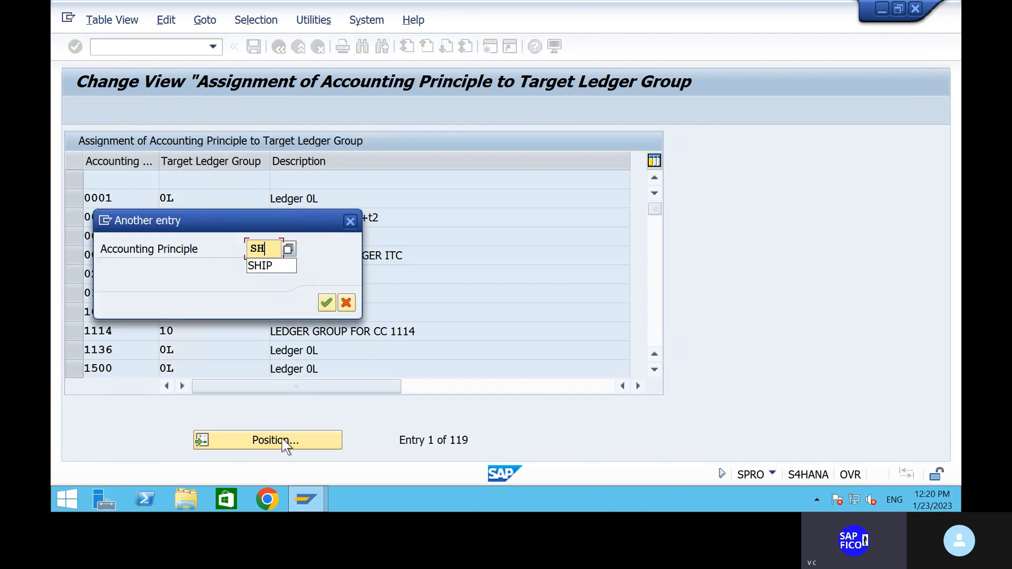
left_click(351, 217)
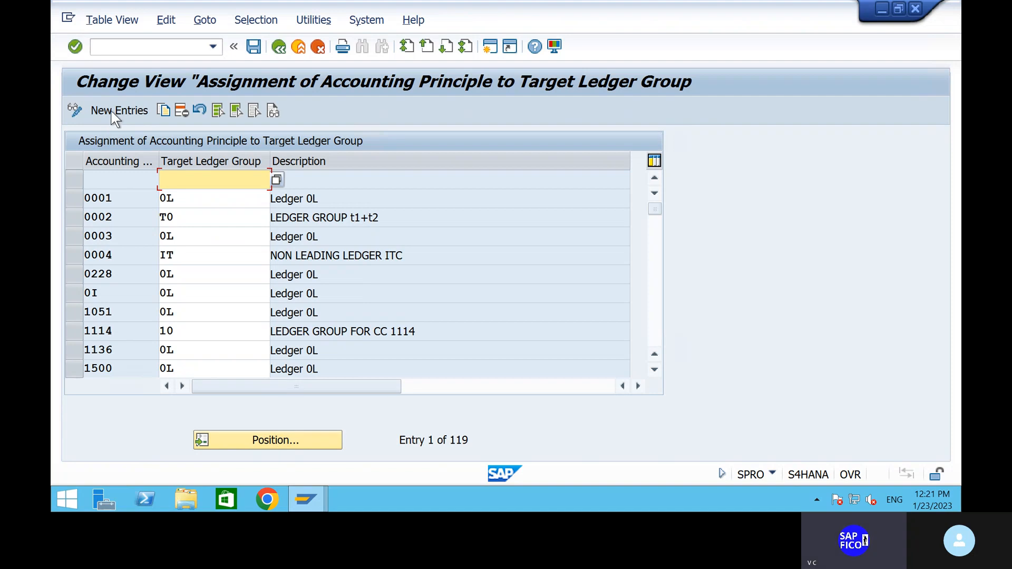
left_click(287, 444)
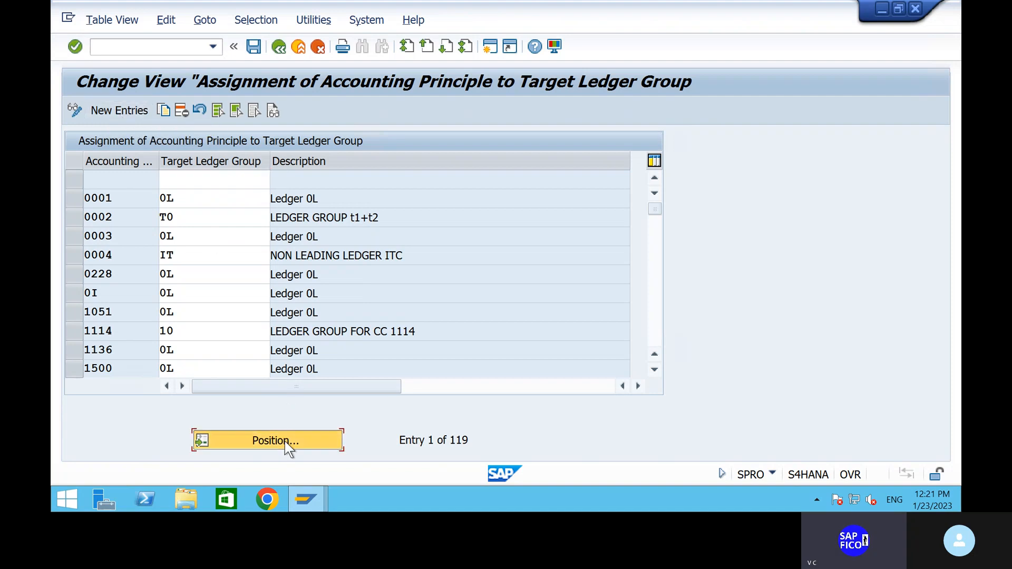
type("SRI1")
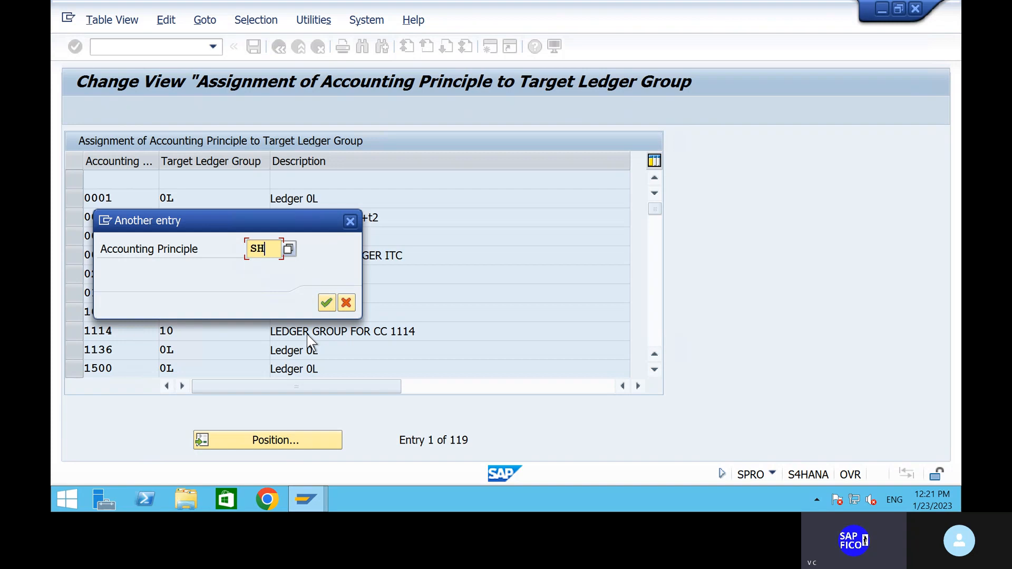
key("Return")
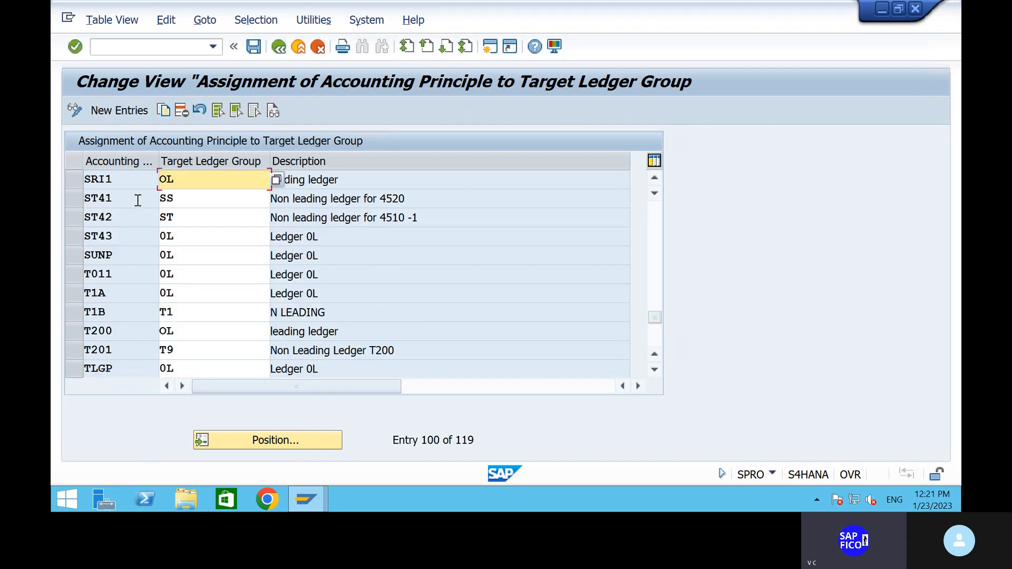
scroll(179, 259, "up", 2)
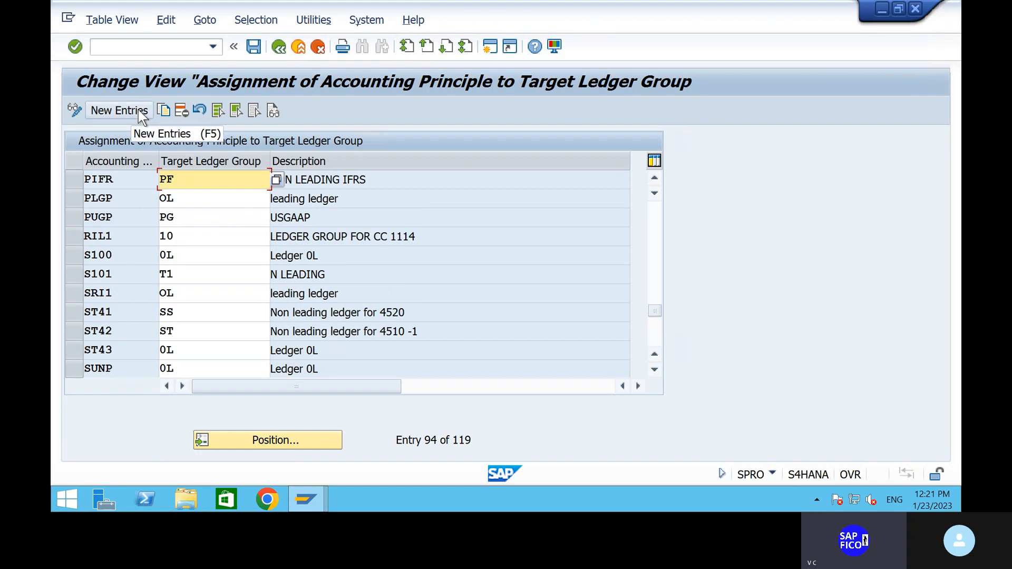
Assign accounting principle SHIP to target ledger group 0L and save the entry under the proposed customizing request
left_click(119, 111)
type("SHIP")
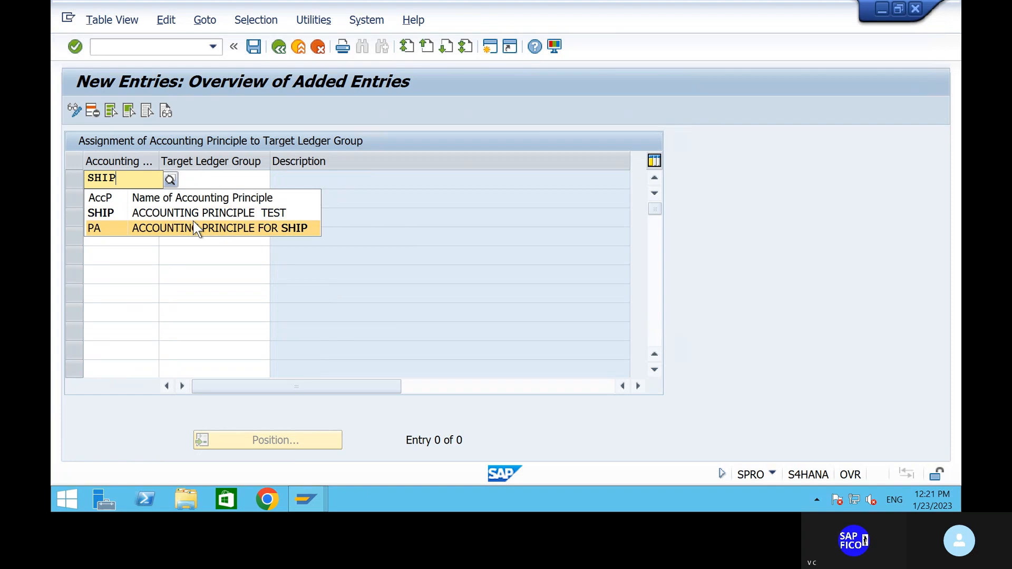
left_click(199, 213)
left_click(202, 174)
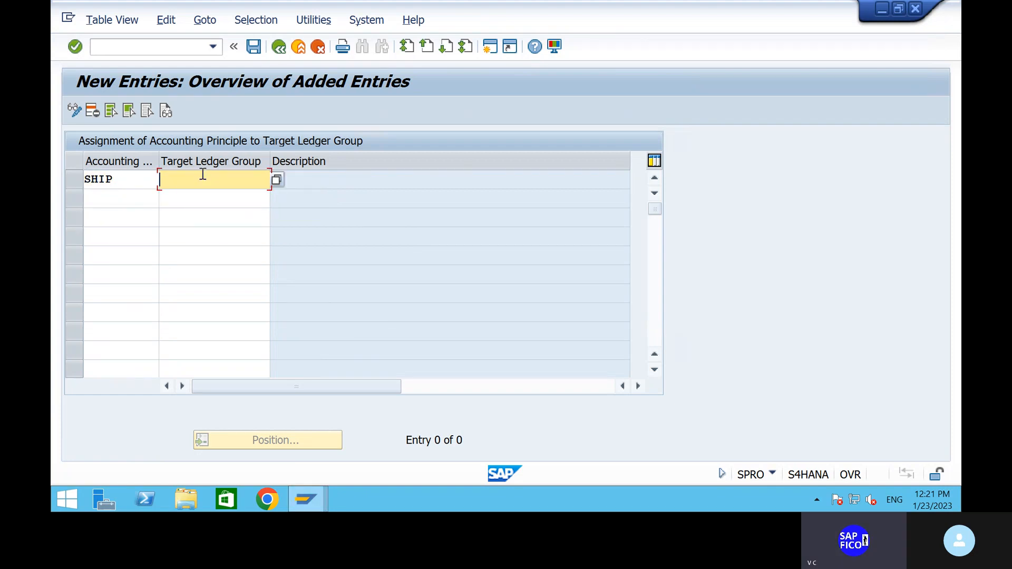
type("O")
key("BackSpace")
type("0L")
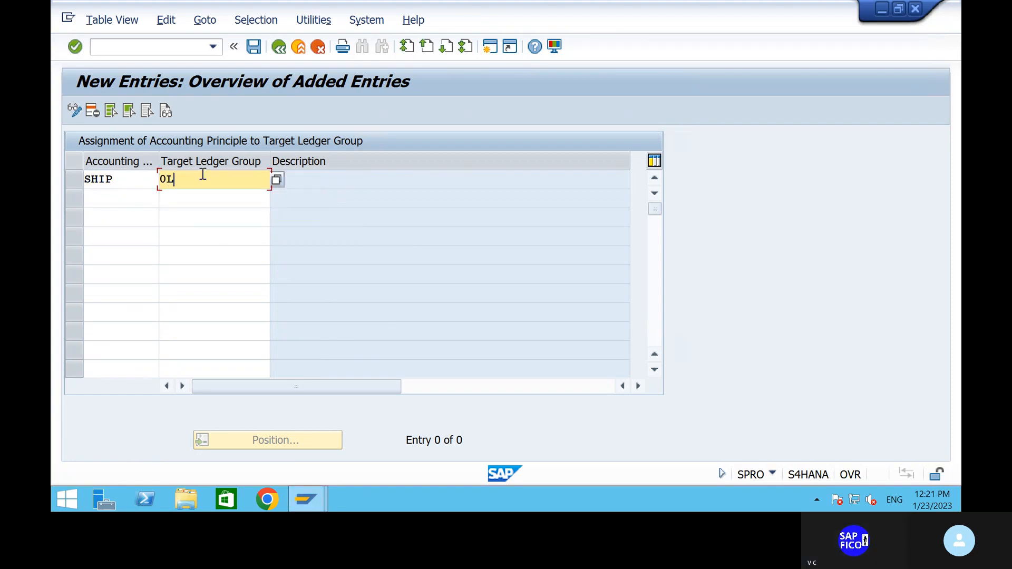
key("Return")
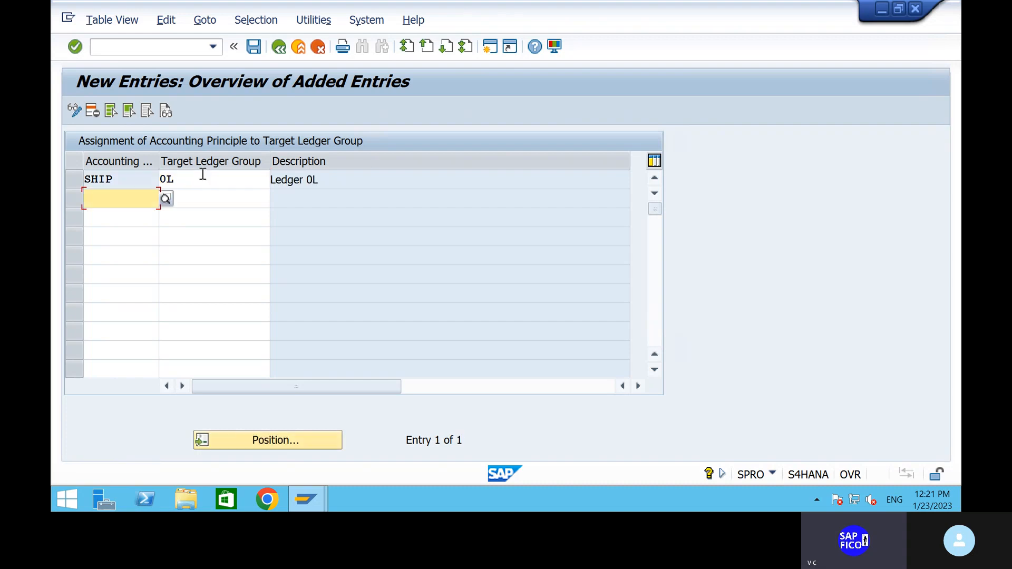
left_click(254, 47)
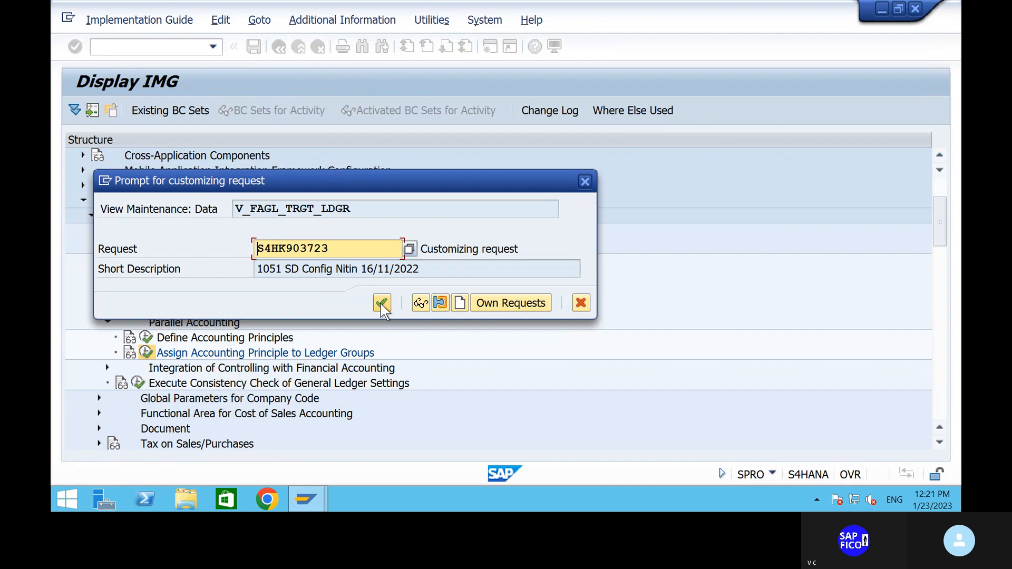
left_click(382, 303)
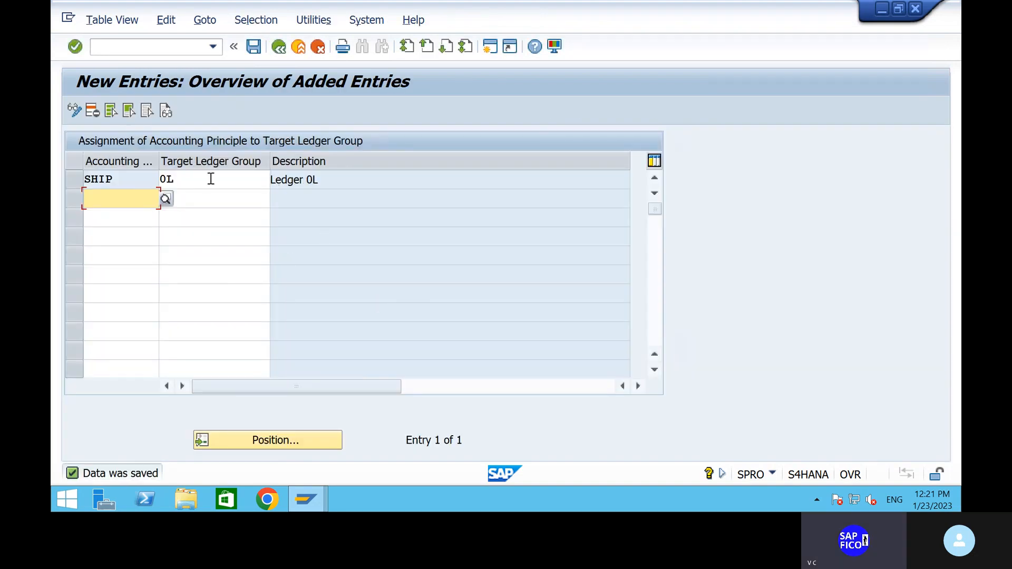
Return to the assignment overview and position the list at accounting principle PA to view its target ledger group
left_click(141, 180)
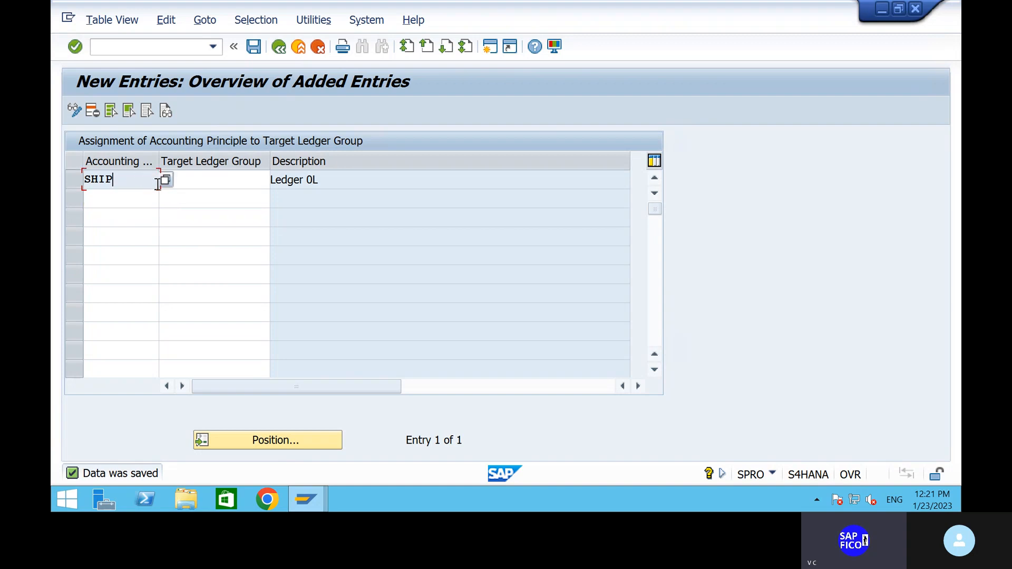
left_click(278, 47)
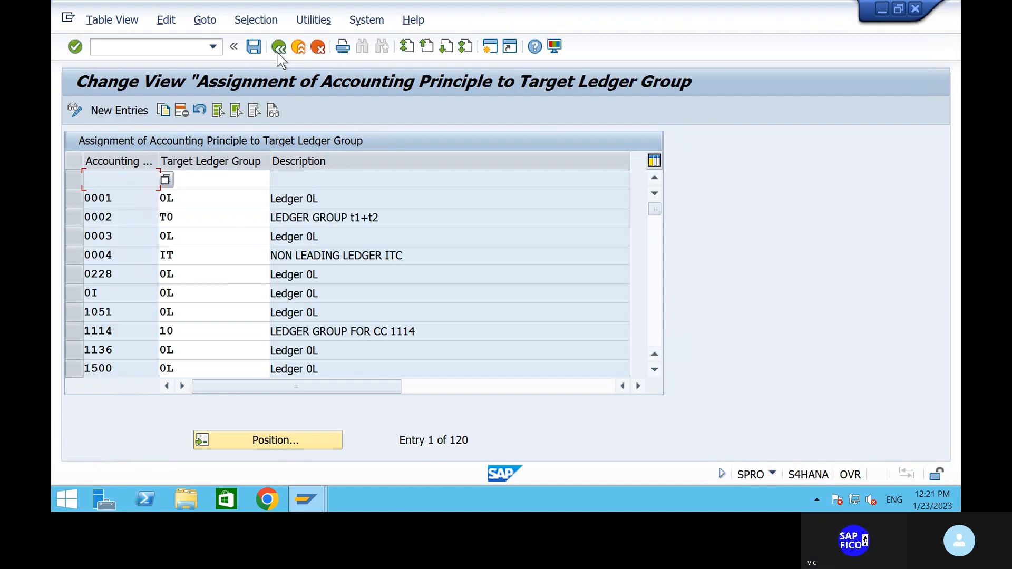
left_click(268, 440)
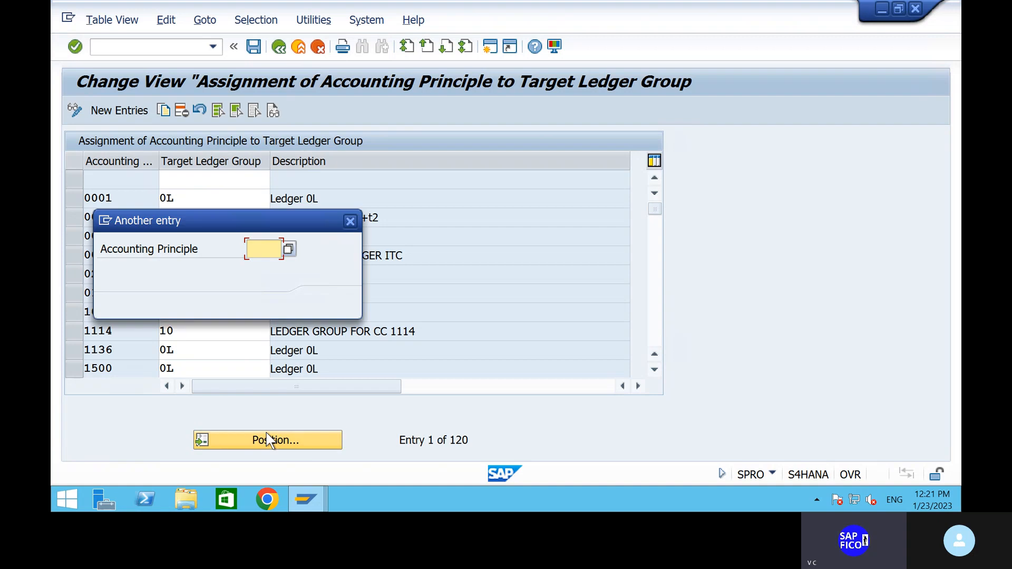
type("PS")
key("BackSpace")
type("A")
key("Return")
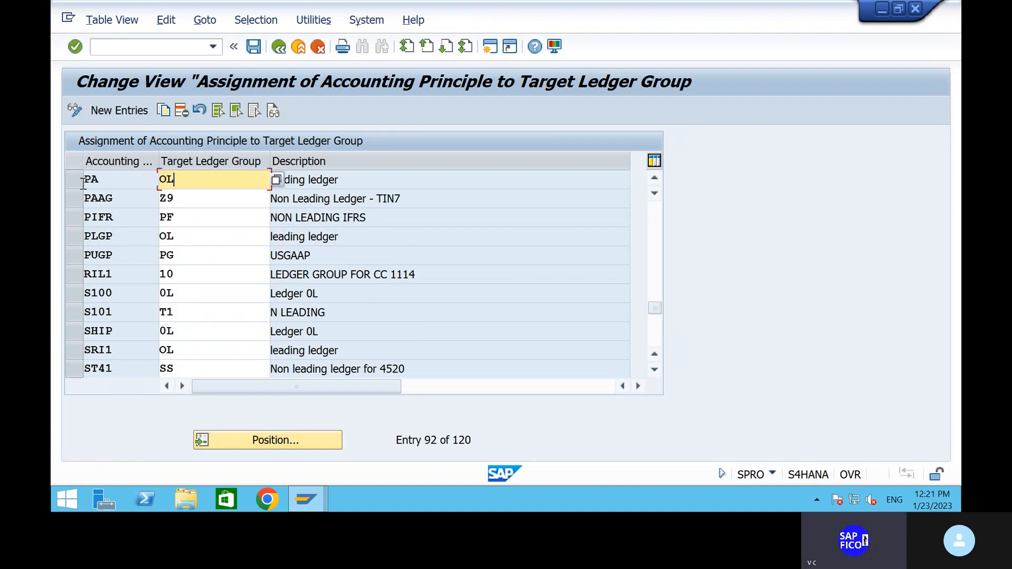
left_click(108, 182)
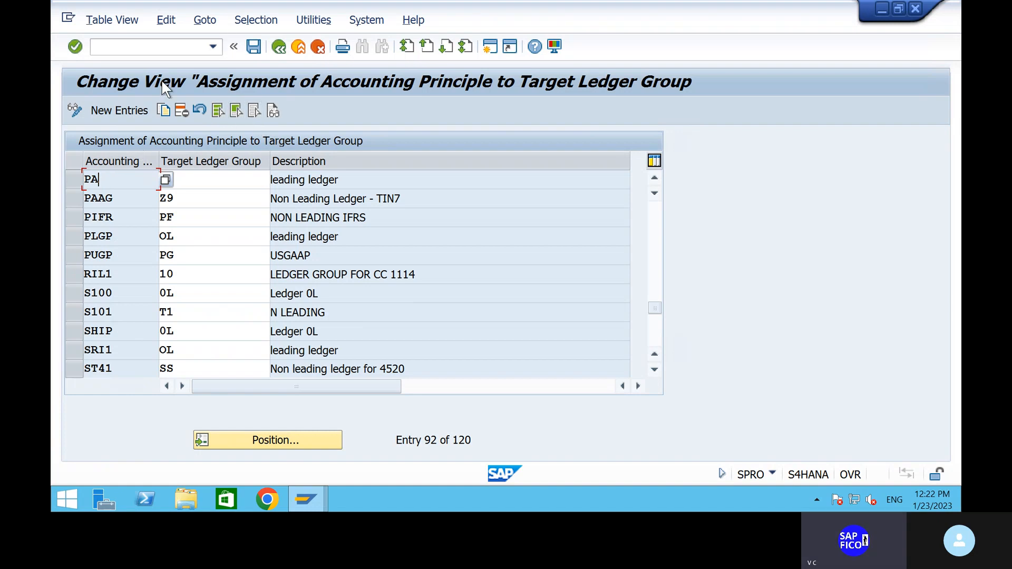
In the other SAP session, add accounting principle SHIP to company code SHIP in ledger 0L, accepting the consistency messages, and save
mouse_move(315, 507)
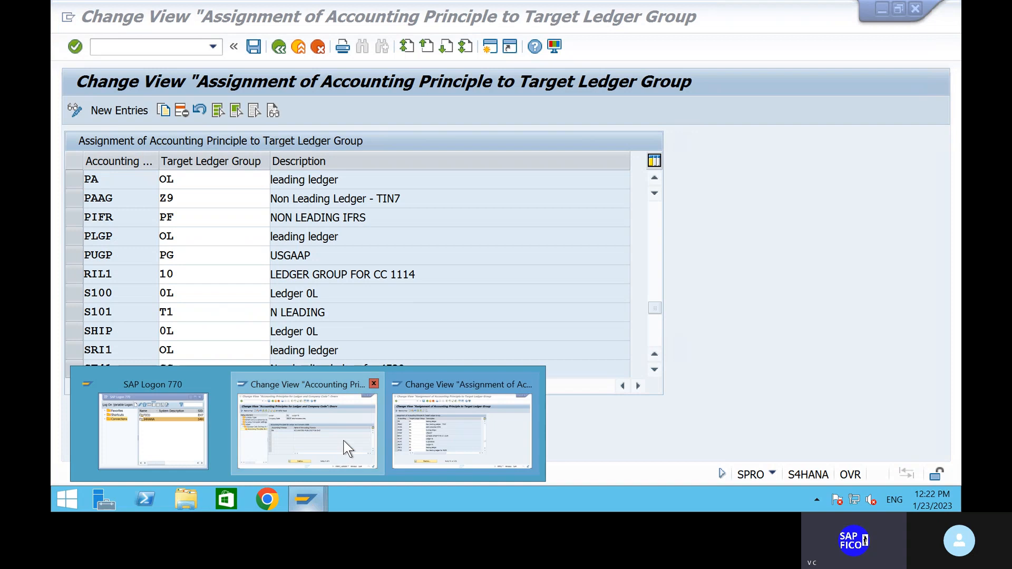
left_click(347, 448)
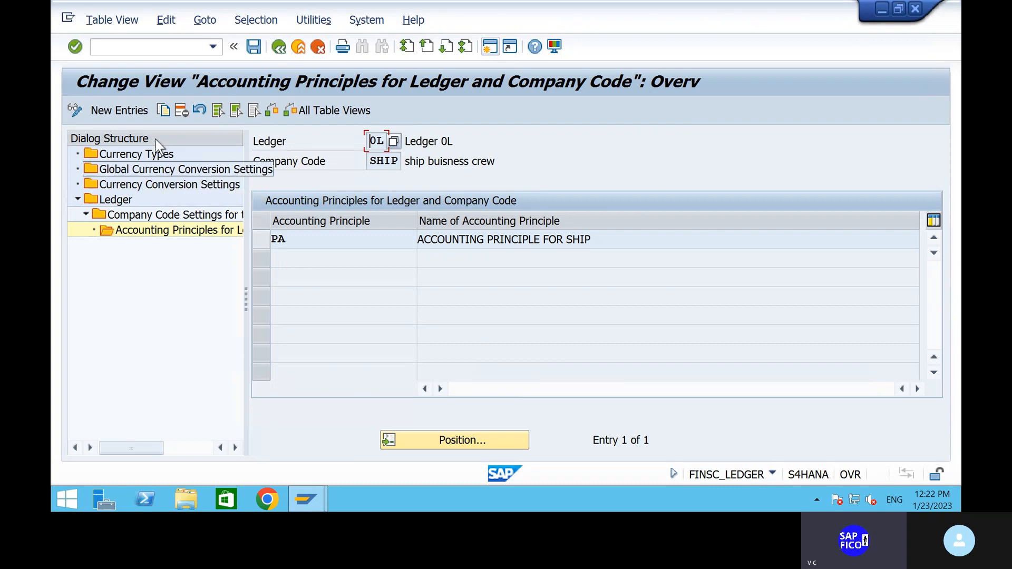
left_click(135, 116)
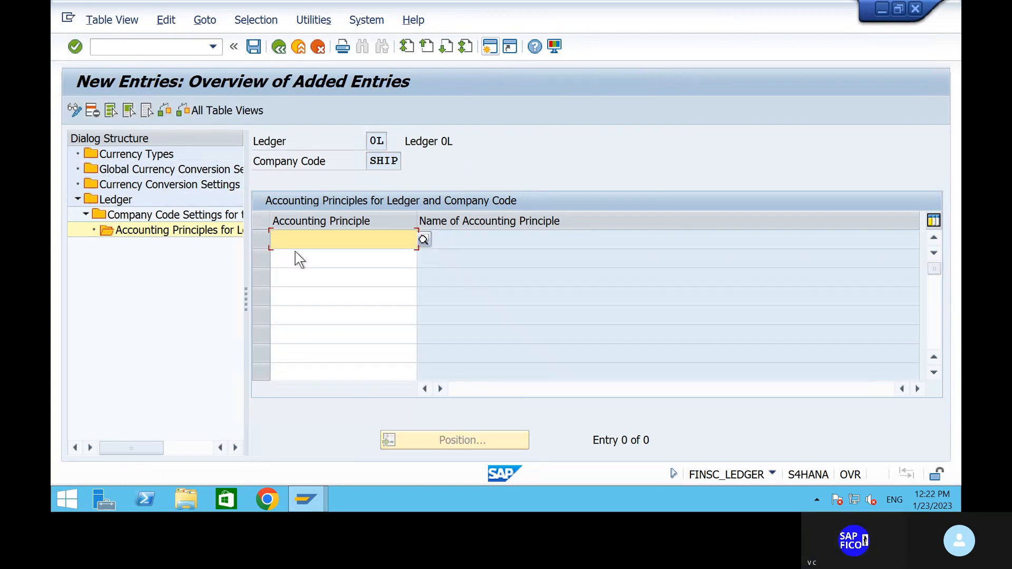
type("SHI")
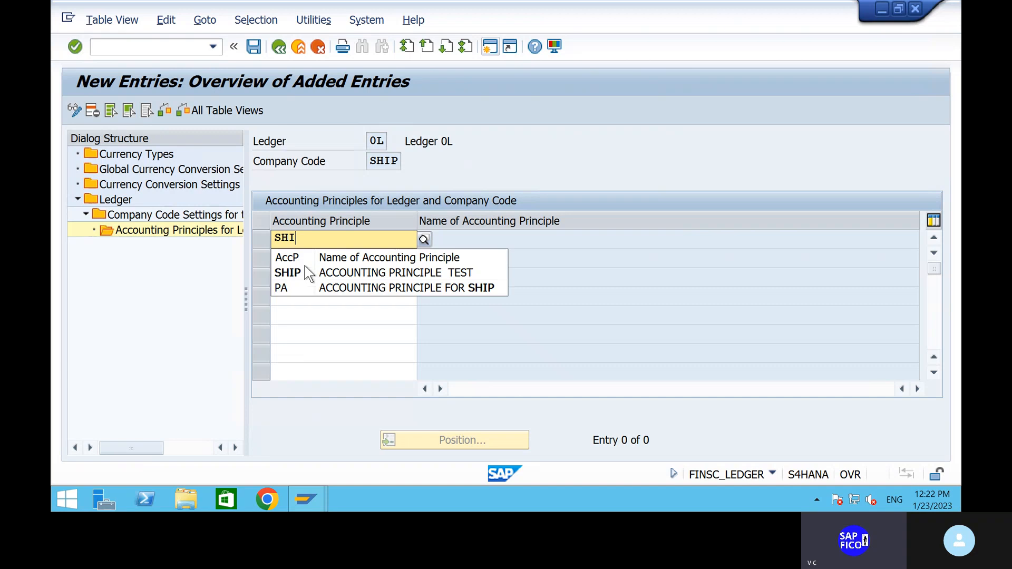
left_click(322, 273)
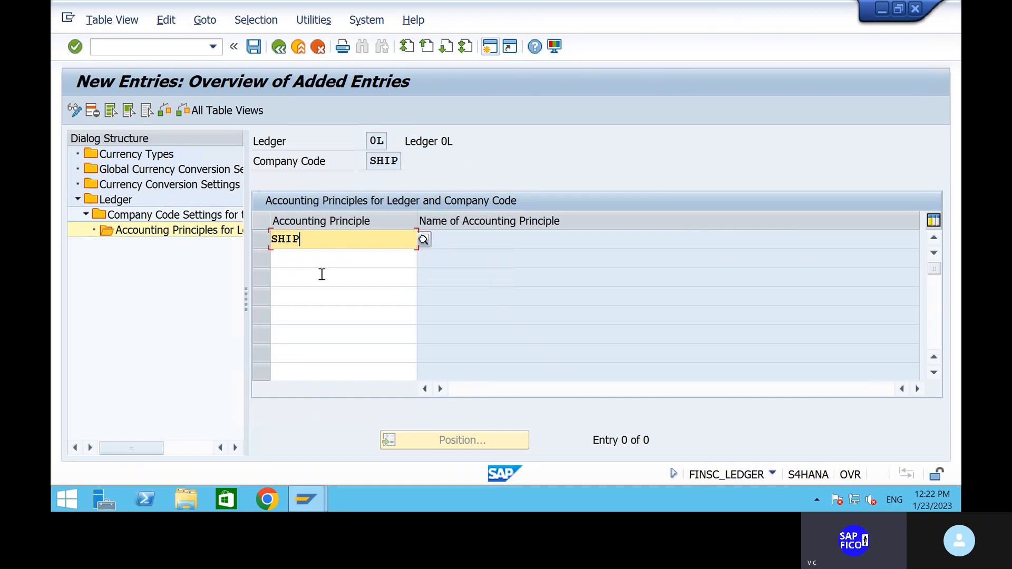
key("Return")
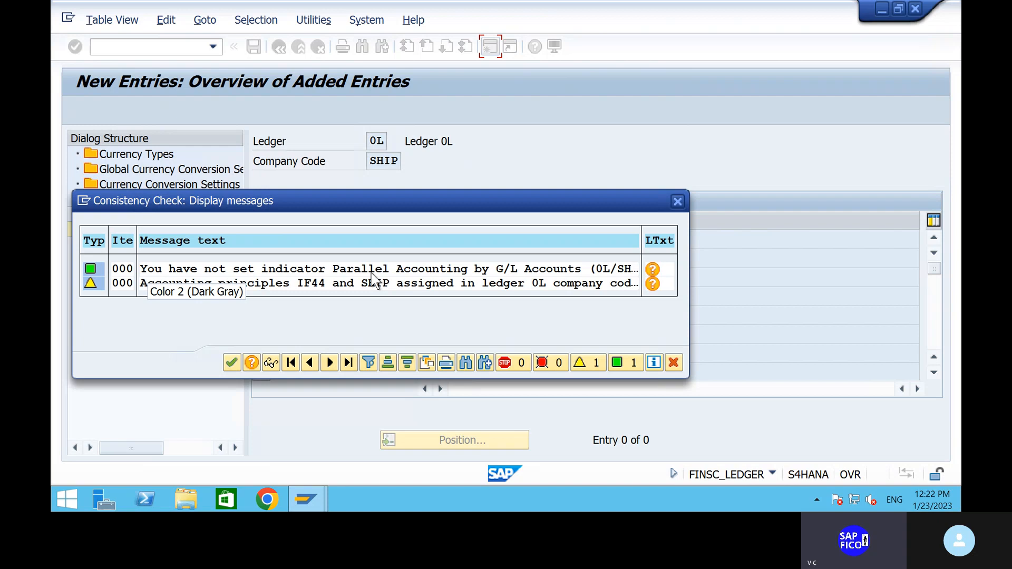
left_click(227, 363)
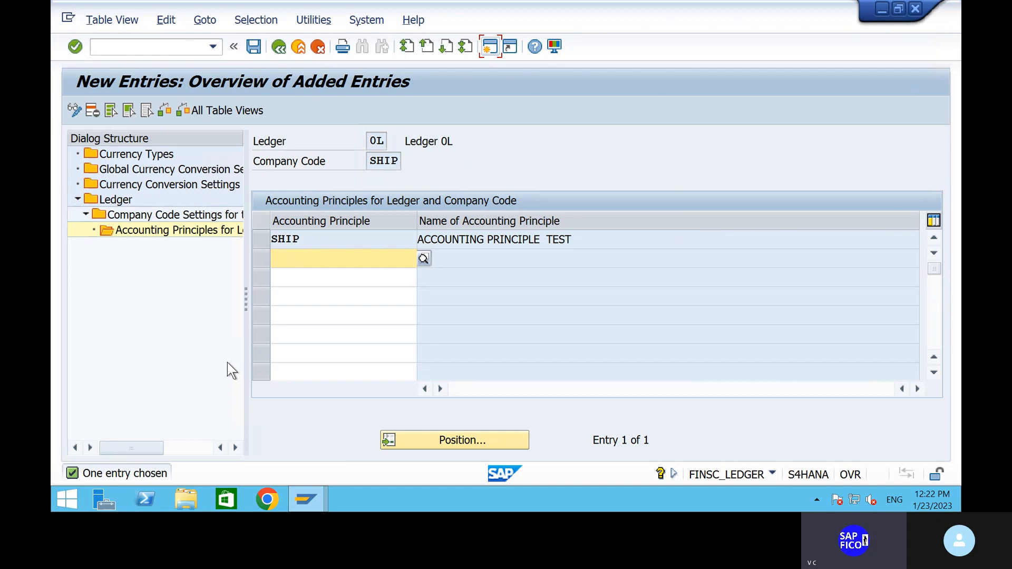
left_click(253, 47)
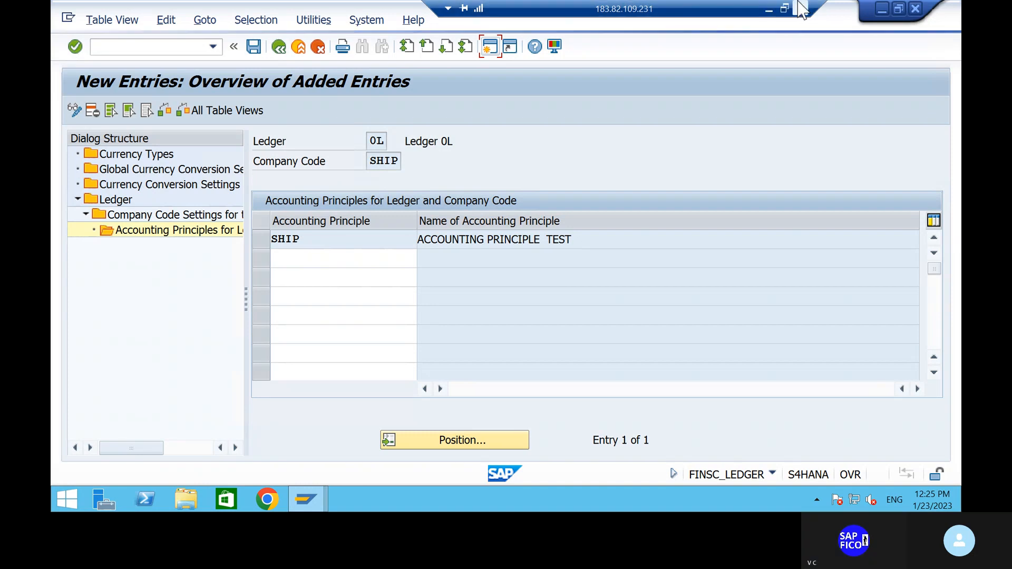
Switch to the Notepad notes and add item "2) COMPANY CODE SETTINGS FOR THE LEDGERS" under LEDGER CONFIGURATIONS
left_click(767, 8)
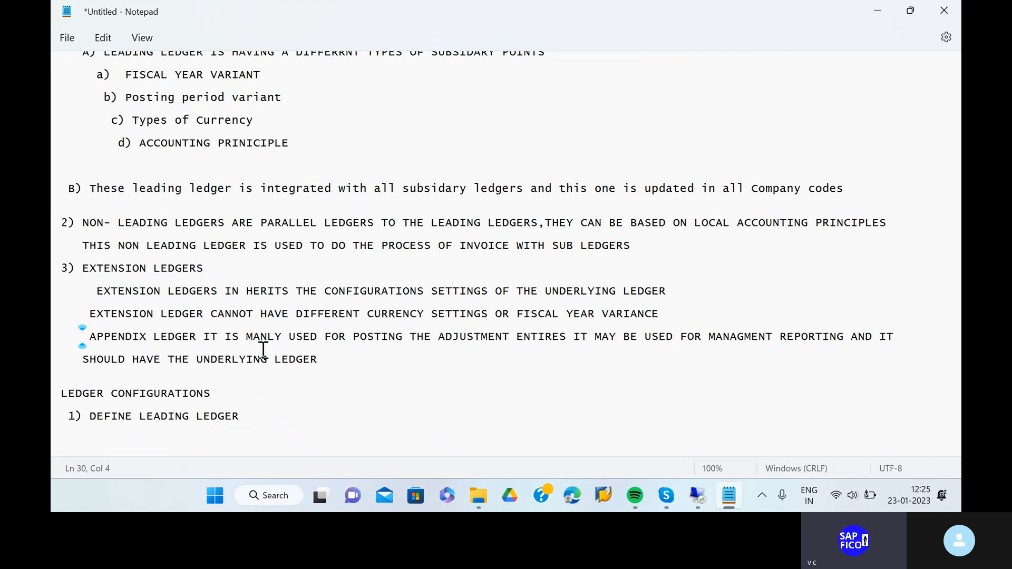
left_click(287, 426)
key("Return")
type("2) COMP")
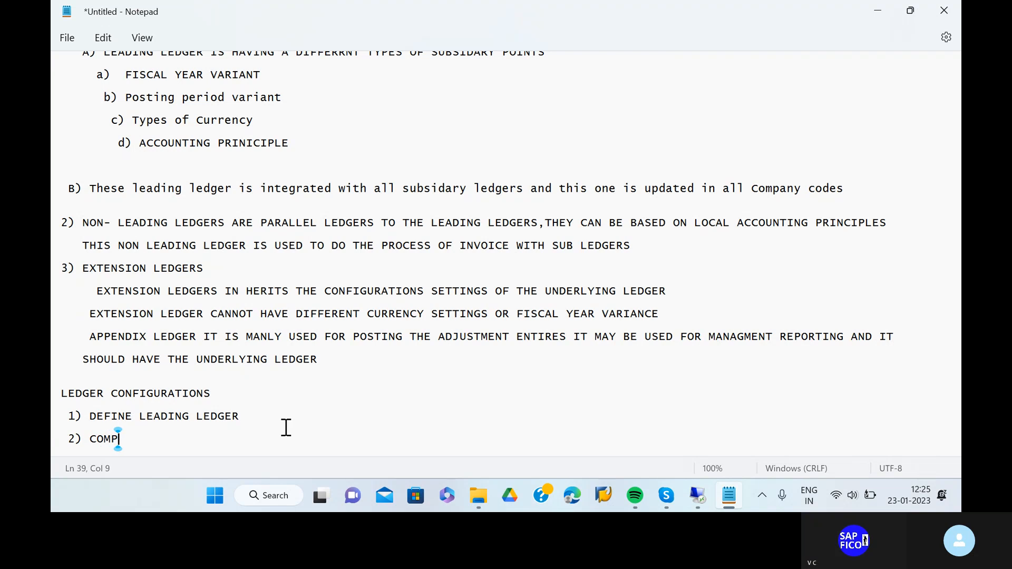
type("ANY ")
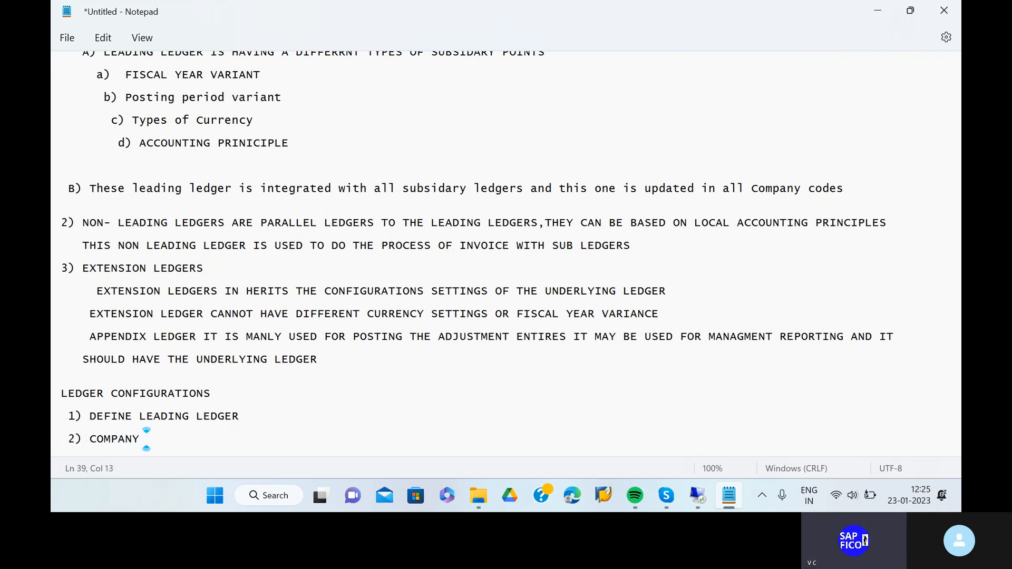
type("CODE SETT")
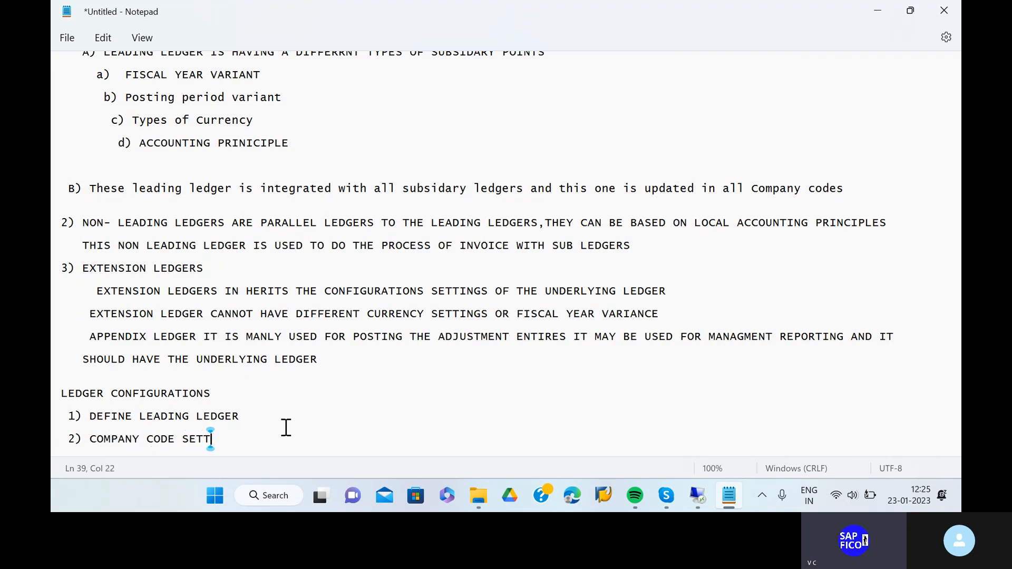
type("ONG")
key("BackSpace")
key("BackSpace")
key("BackSpace")
type("INGS FOR YHE")
key("BackSpace")
key("BackSpace")
key("BackSpace")
key("BackSpace")
type("THE ")
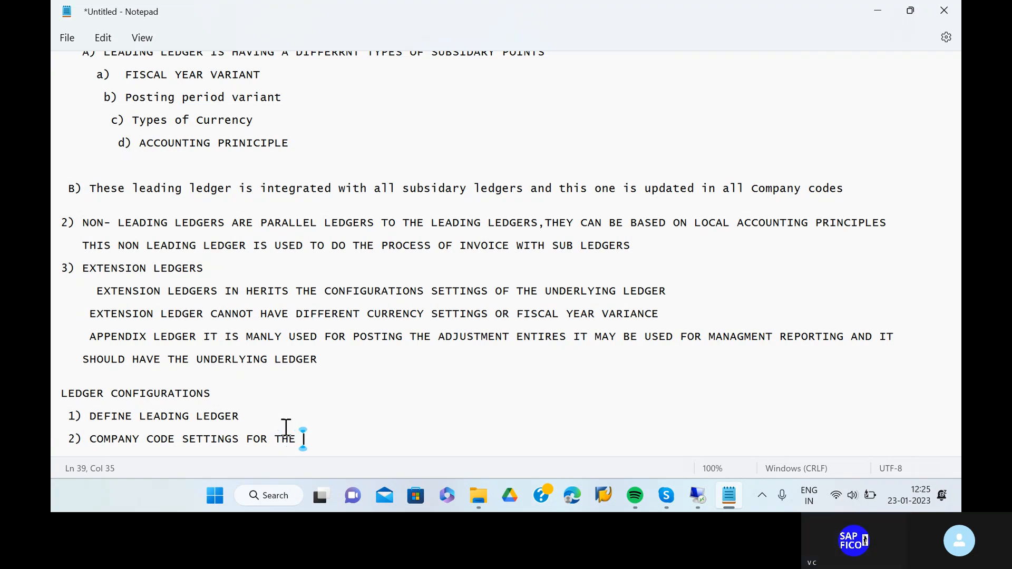
type("LEDGERS")
key("Return")
key("Return")
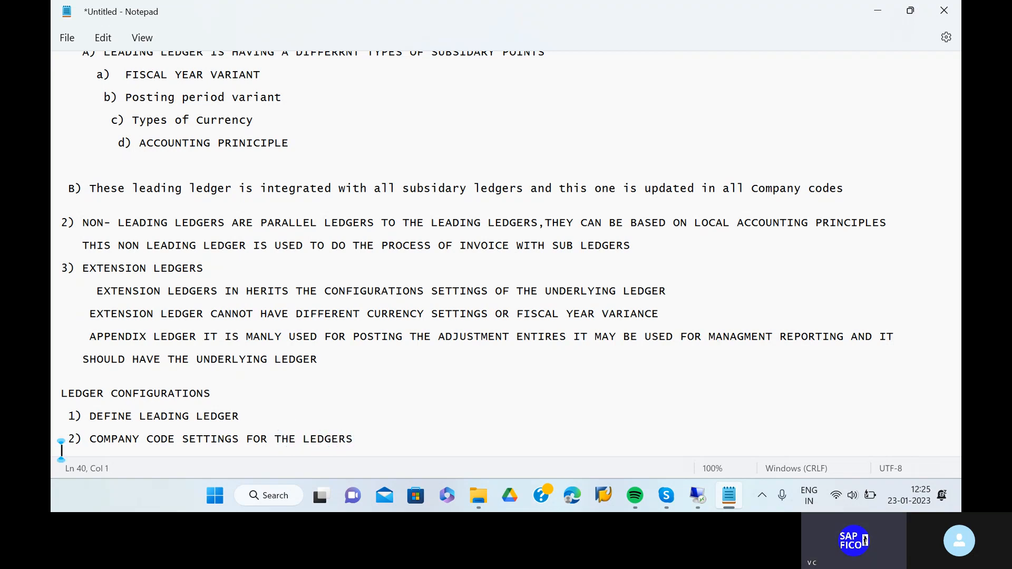
Add item "3) ACCOUNTING PRINCIPLE FOR THE LEDGER AND COMPANY CODES" to the LEDGER CONFIGURATIONS list
type("3)")
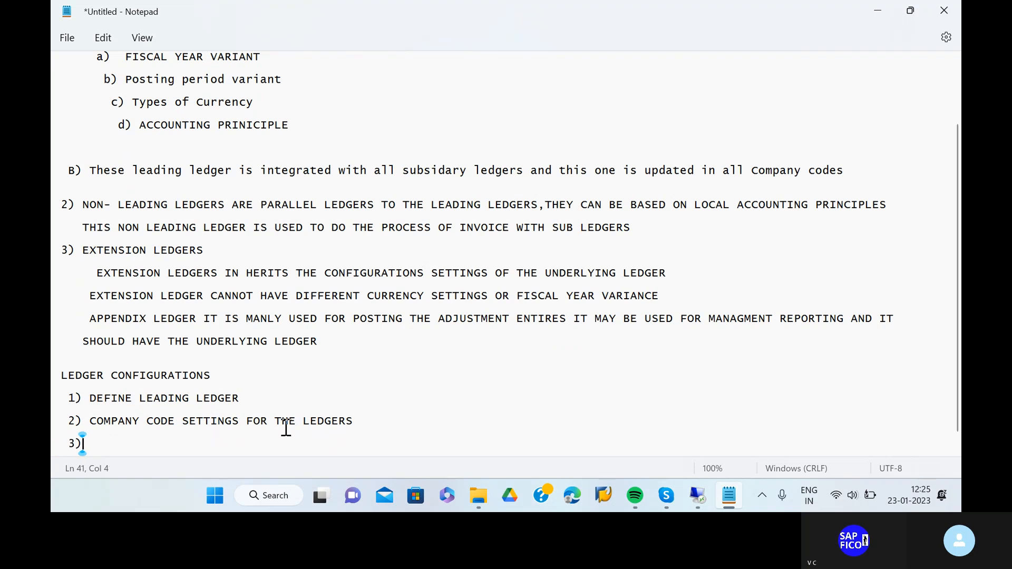
type(" ACCOUN")
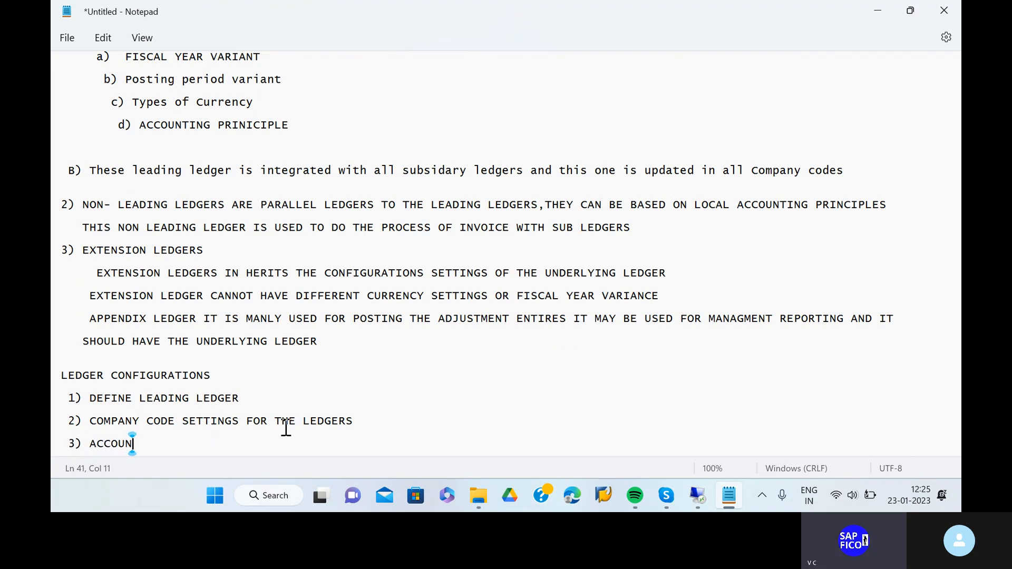
type("TING PRINCIPLE ")
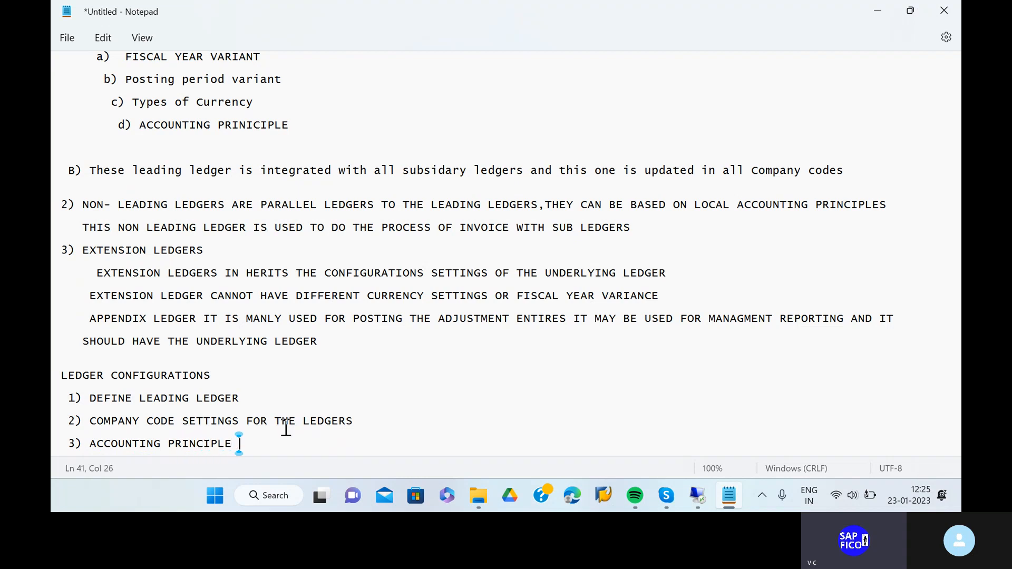
type("FOR THE ")
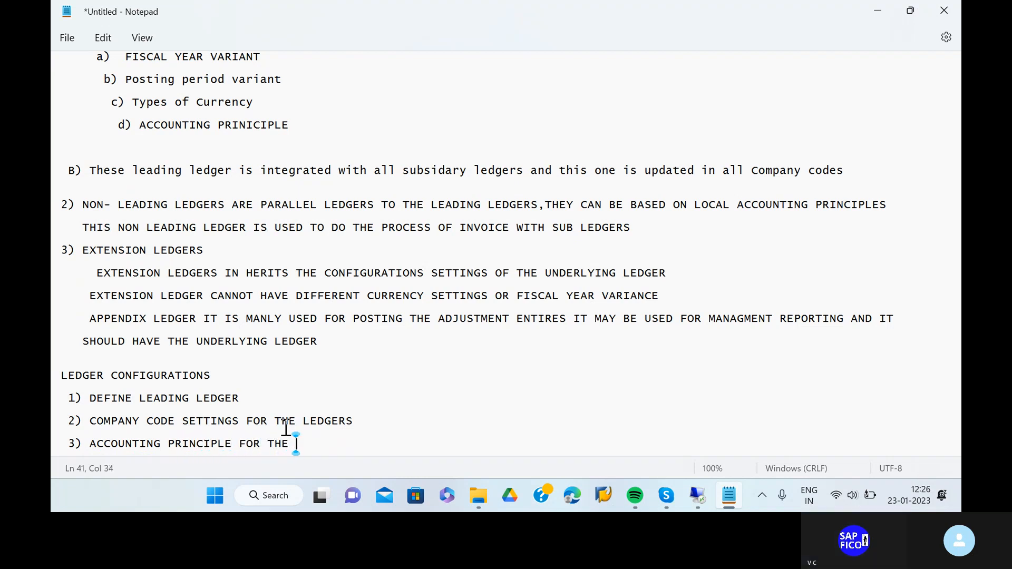
type("LEDGER ABD")
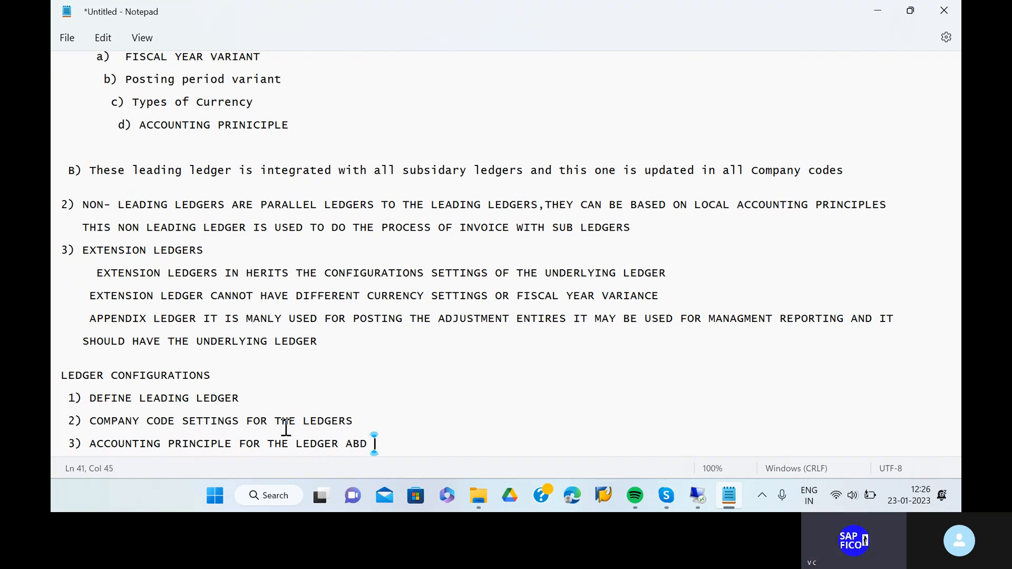
key("BackSpace")
key("BackSpace")
type("ND COMPANY CODE")
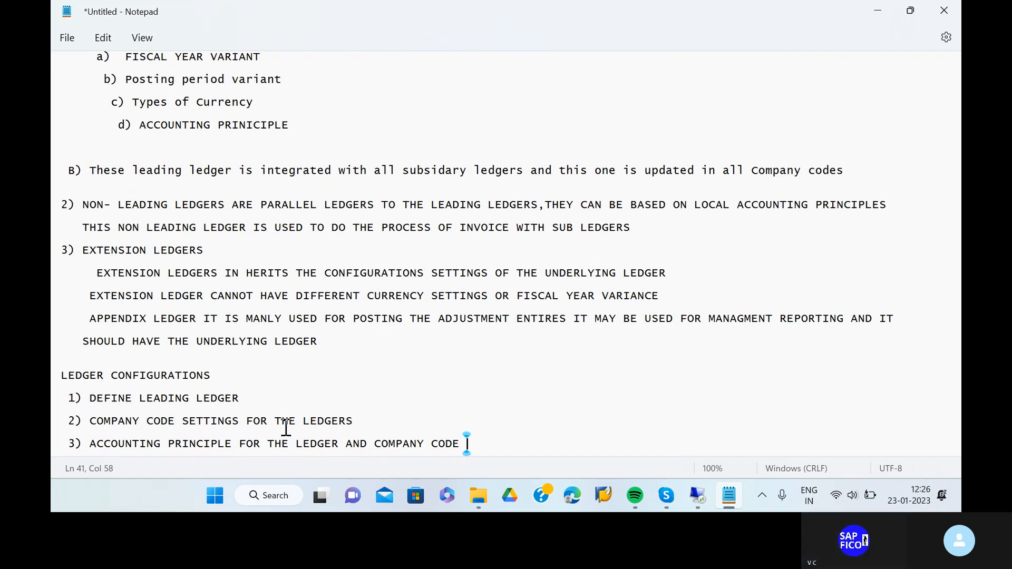
key("BackSpace")
type("S")
key("Return")
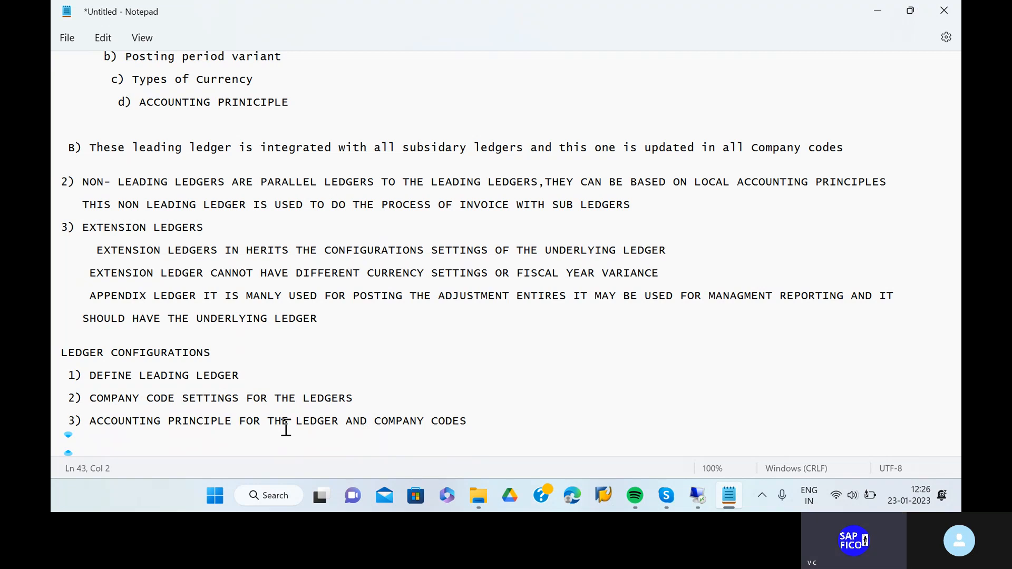
Begin item 4 of the ledger configuration notes with "WHEN EVER YOUR DOING THE BUSINESS TRANSCATION"
type("4) ")
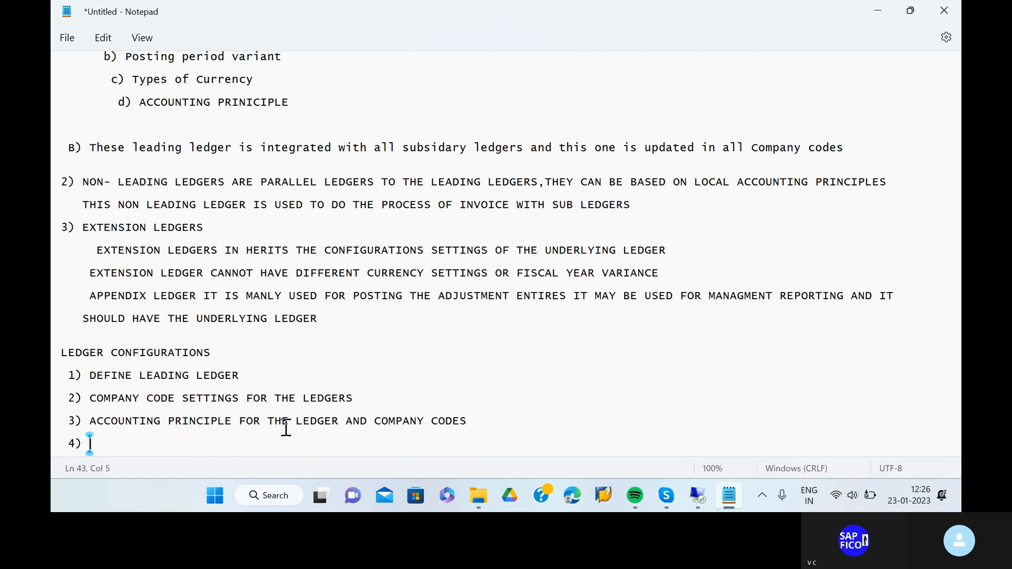
type("WHEN EVER U")
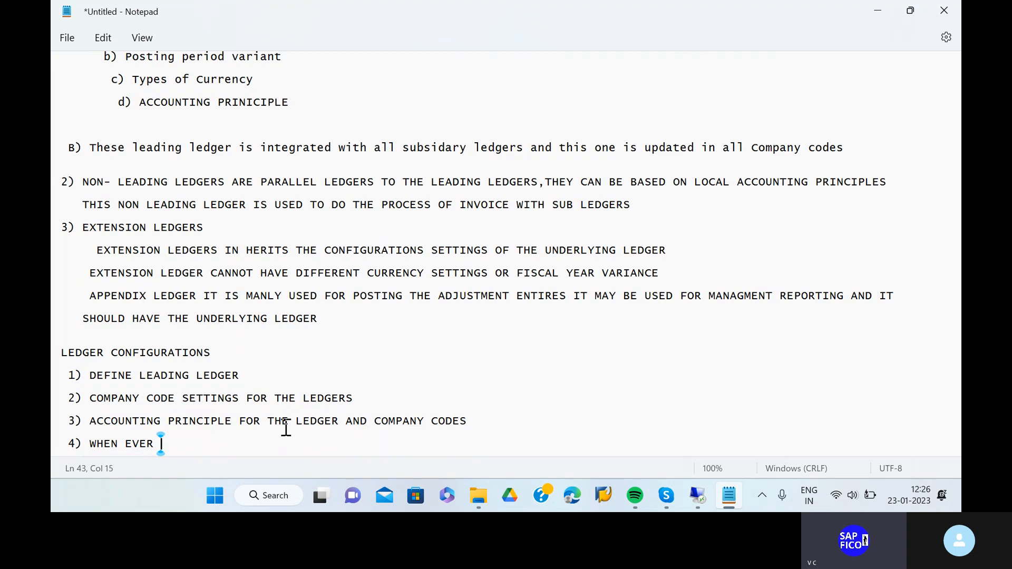
key("BackSpace")
type("YOUR DO")
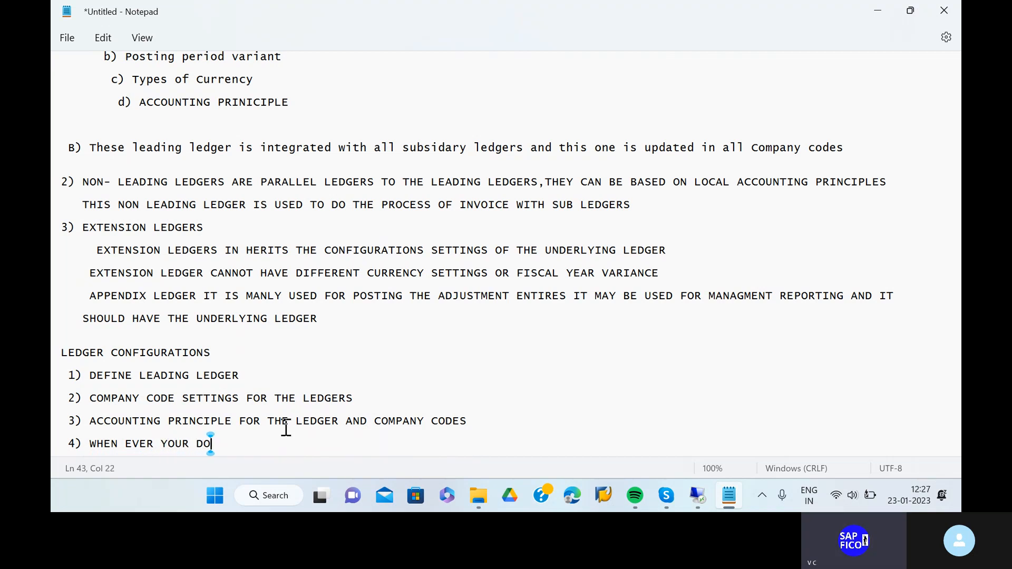
type("ING THE BUSINESS TR")
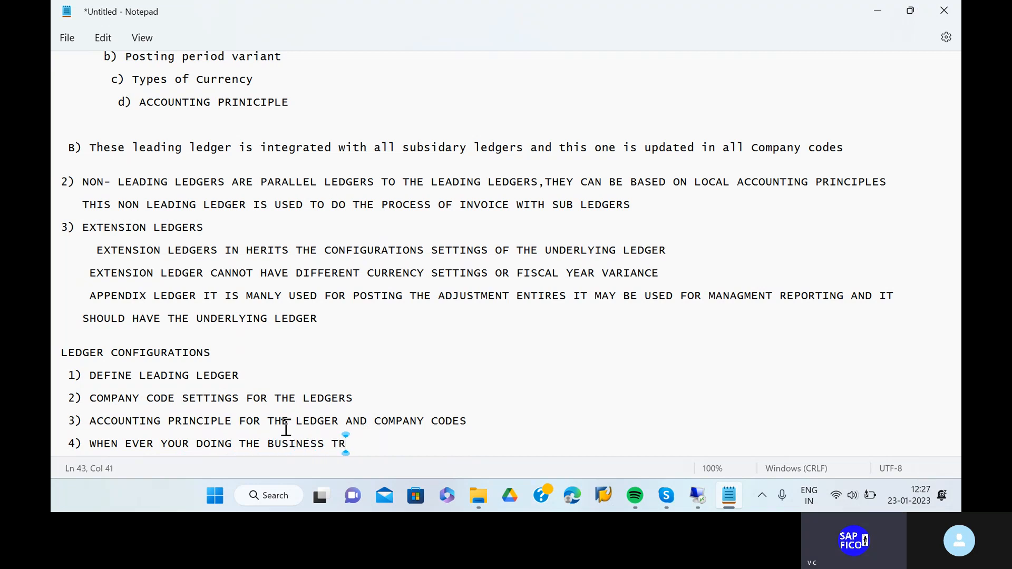
type("ANSCATIO")
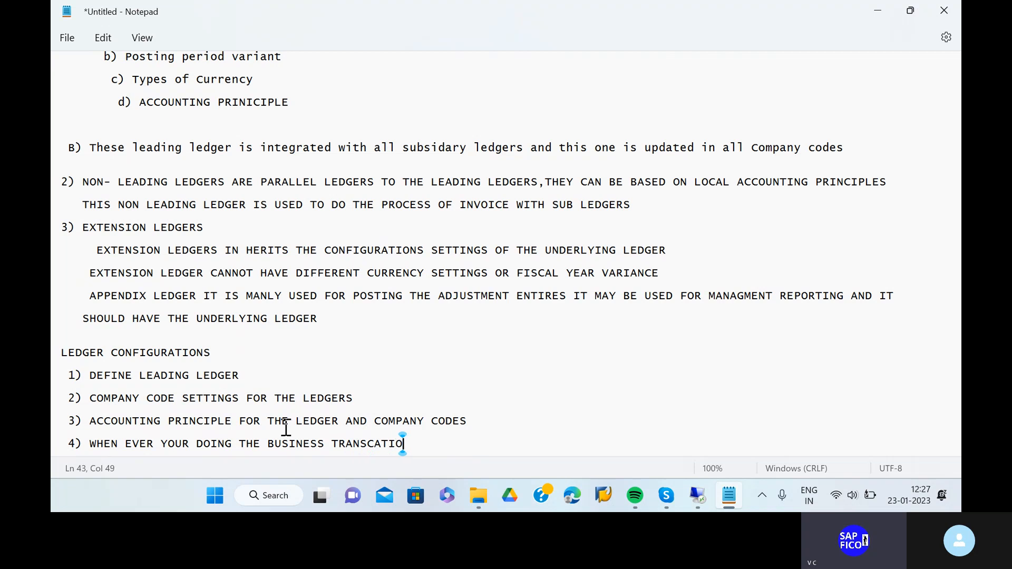
type("N ")
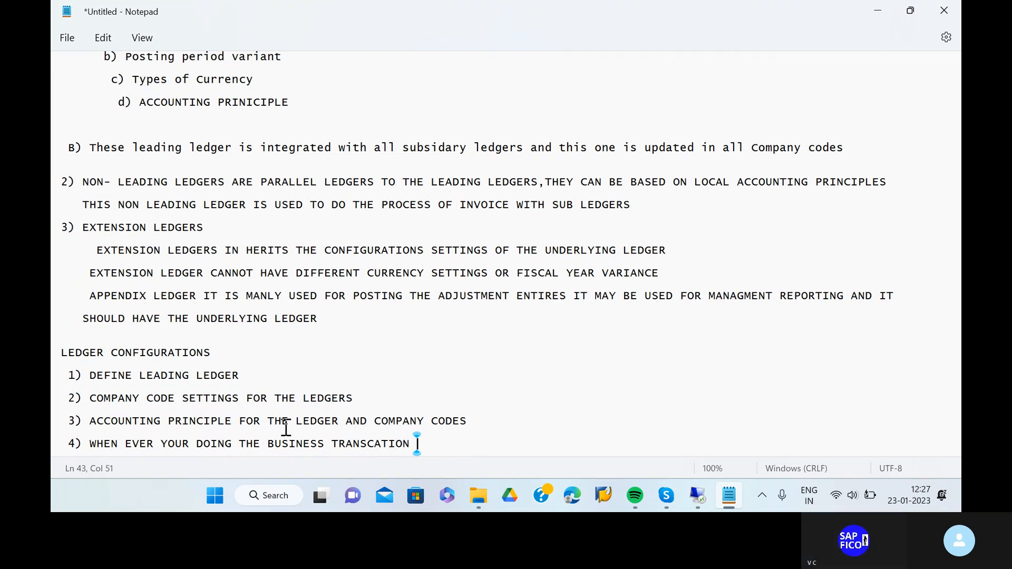
Continue item 4 with "WITH EXCHANGE RATES AND TRANSLATION RATIOS", correcting the wording along the way
type("WITH EXC")
type("GAN")
key("BackSpace")
key("BackSpace")
key("BackSpace")
type("HA")
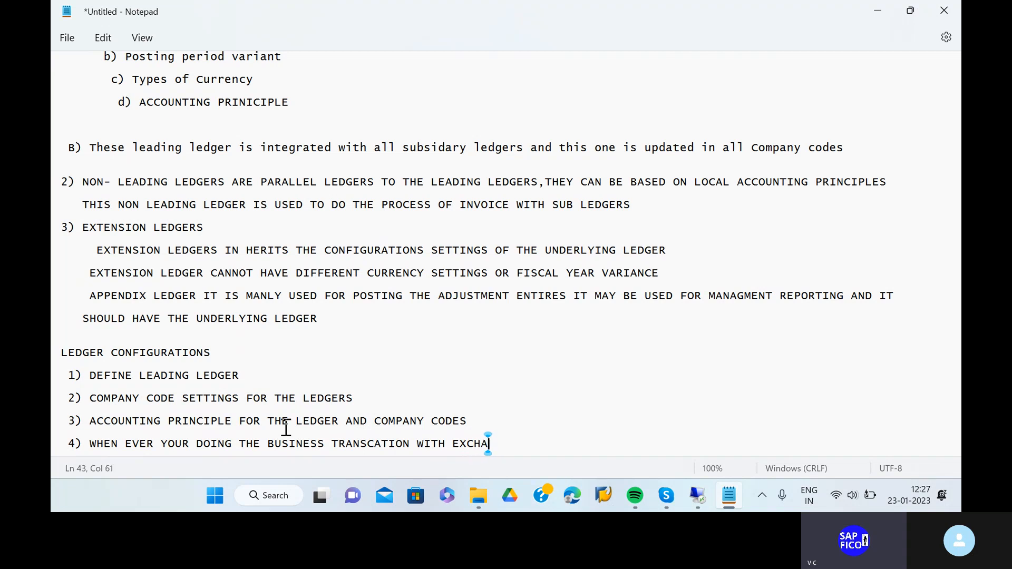
type("NGE RATES AN")
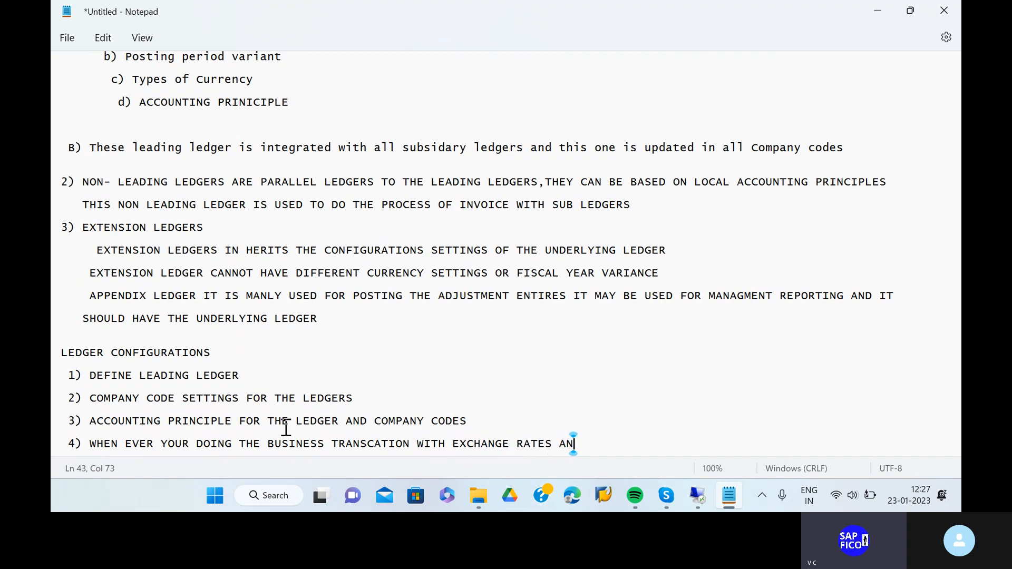
type("D TRANSLATI")
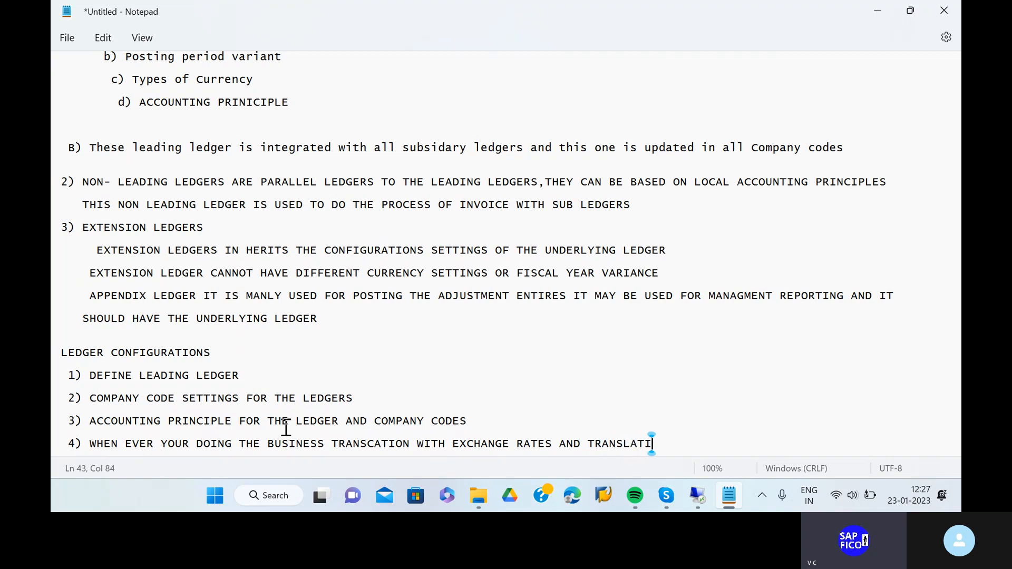
type("ON RATES AD")
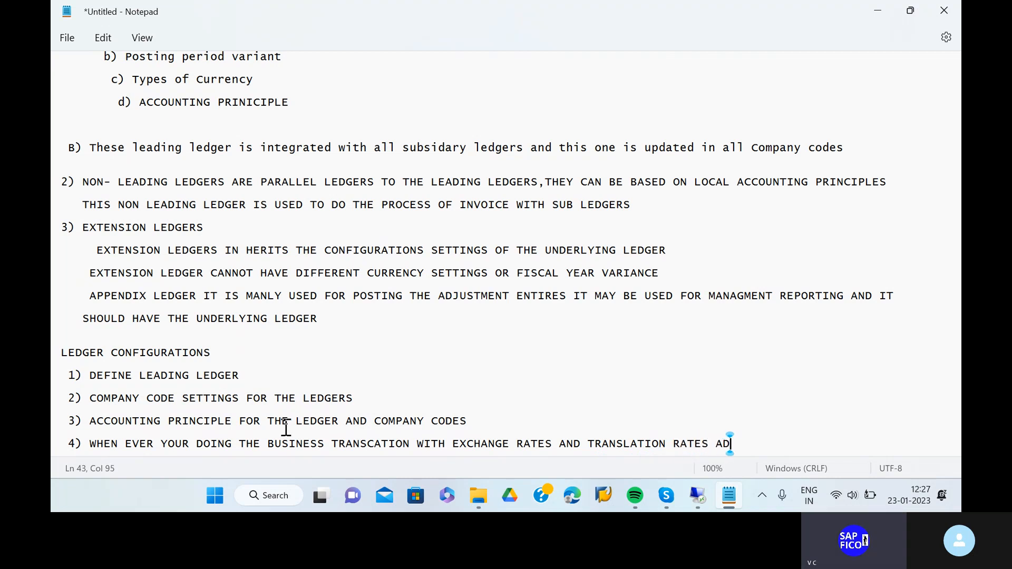
key("BackSpace")
type("ND")
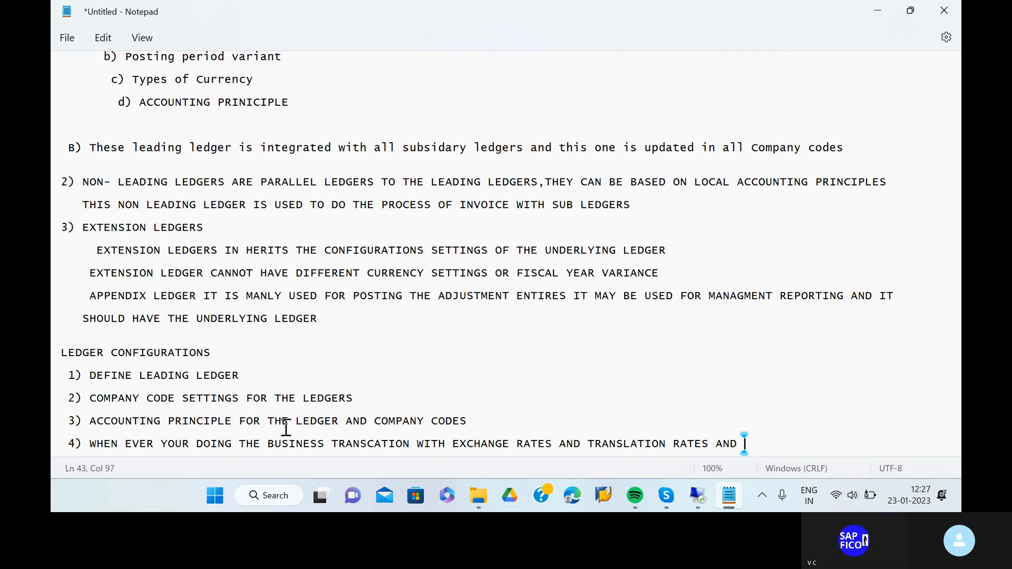
key("BackSpace")
key("BackSpace")
key("BackSpace")
key("BackSpace")
type("FOR")
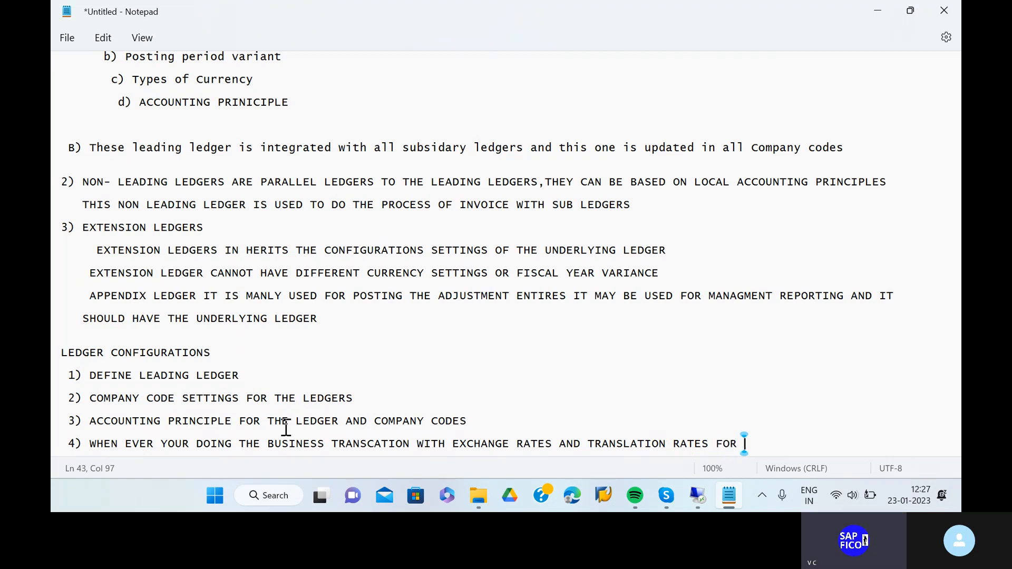
key("BackSpace")
key("BackSpace")
key("BackSpace")
key("BackSpace")
key("BackSpace")
key("BackSpace")
key("BackSpace")
type("IOS ")
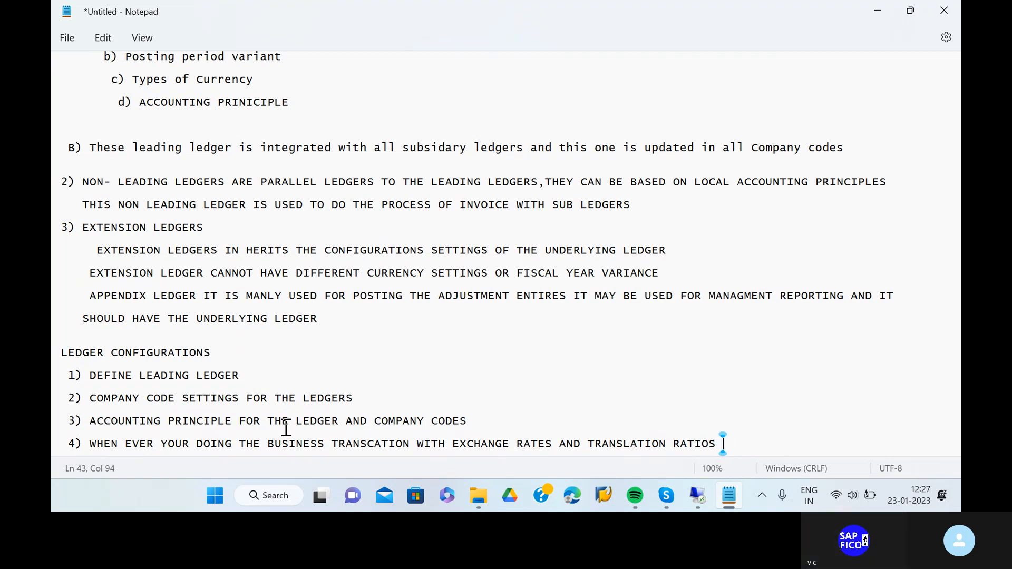
Complete the first line of item 4 with "FOR CUSTOMERS AND VENDORS" and start a new line below it
type("FOR CUSTOMET")
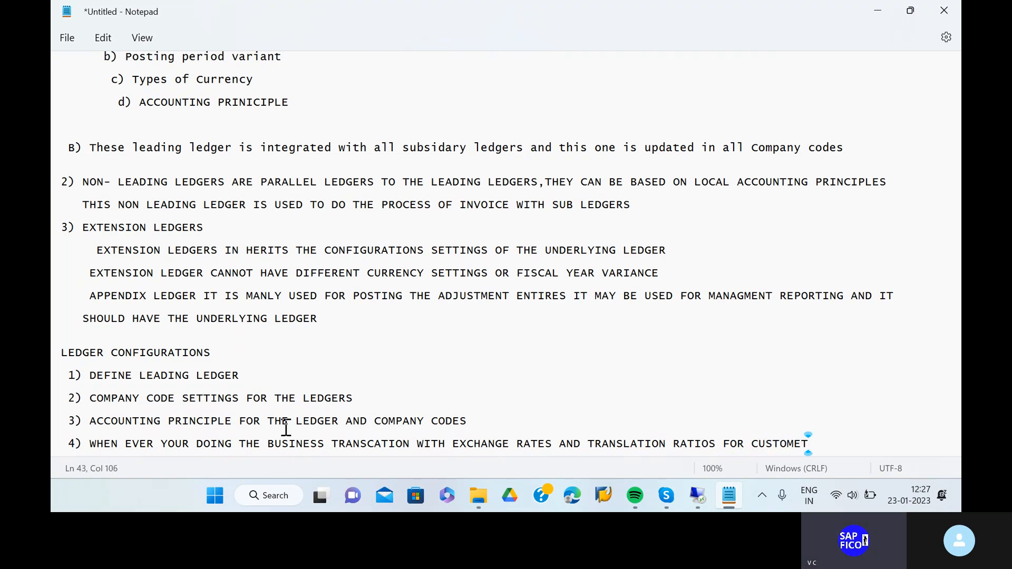
key("BackSpace")
type("RS AND VE")
type("NDO")
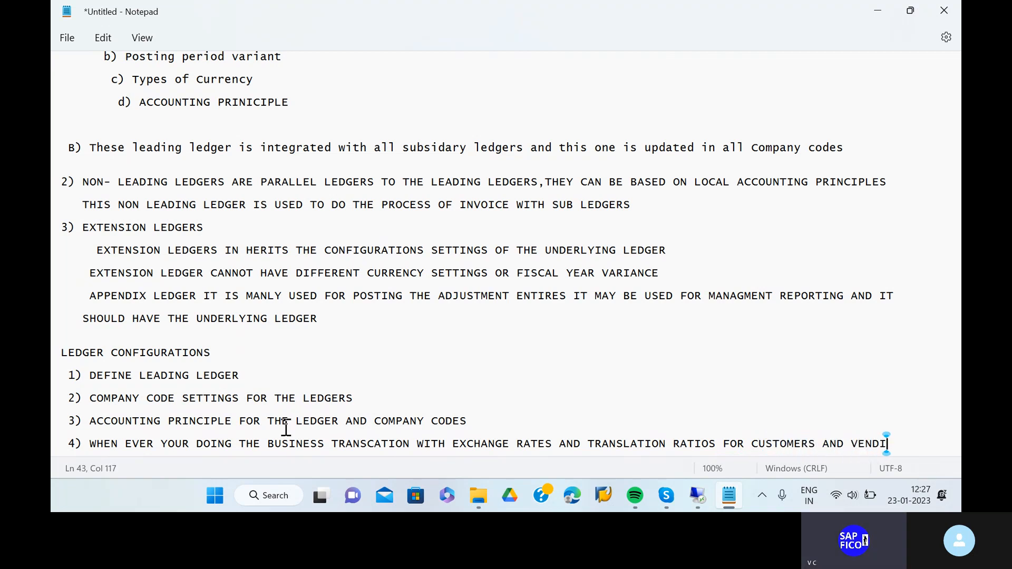
type("RS")
key("Return")
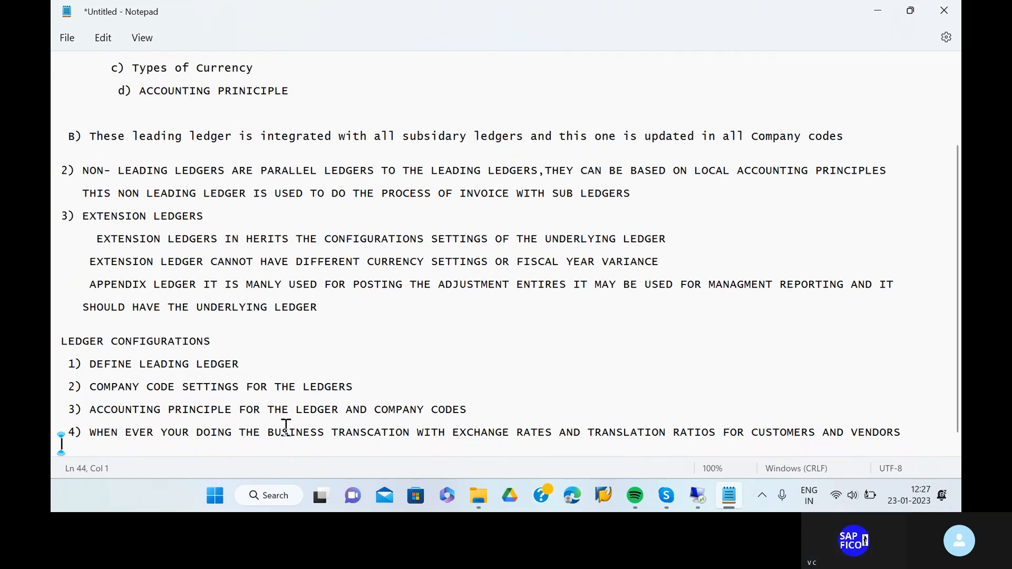
Continue item 4 on its second line with "YOU NEED TO HAVE PARALLEL ACCOUNTING", correcting the spelling of "PARALLEL"
type("YOU NEED ")
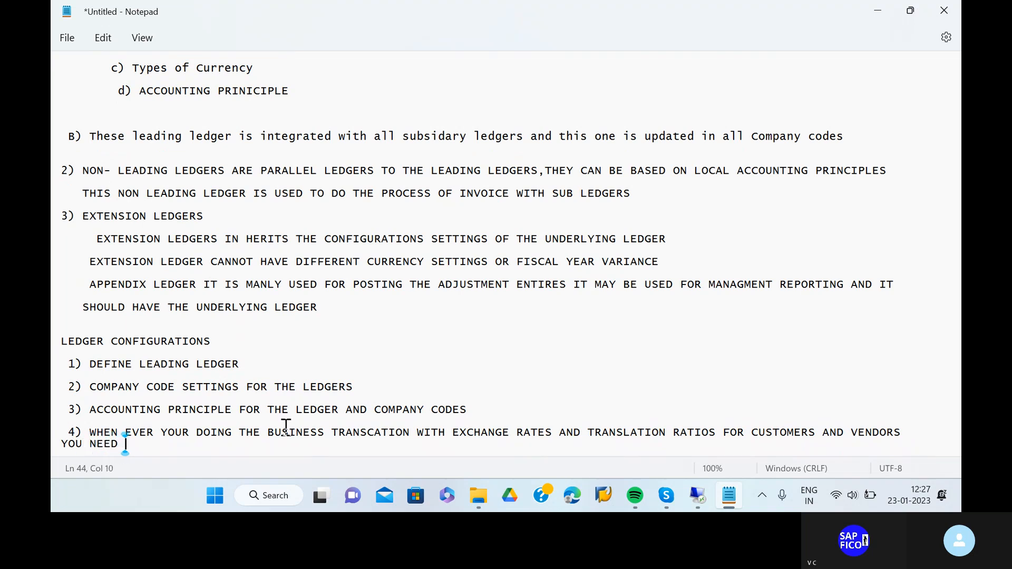
type("TO HAVE ")
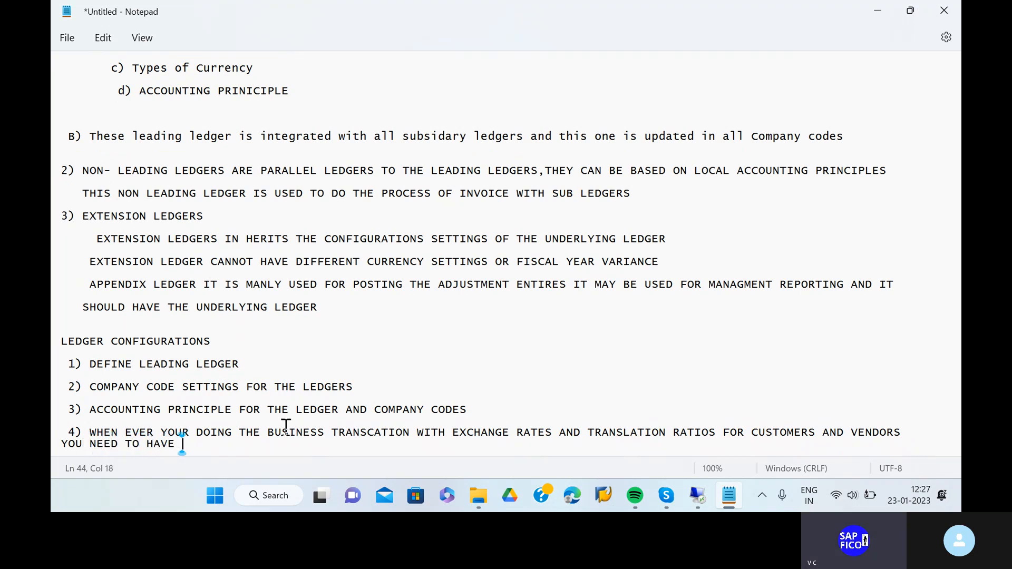
type("PARRLEL")
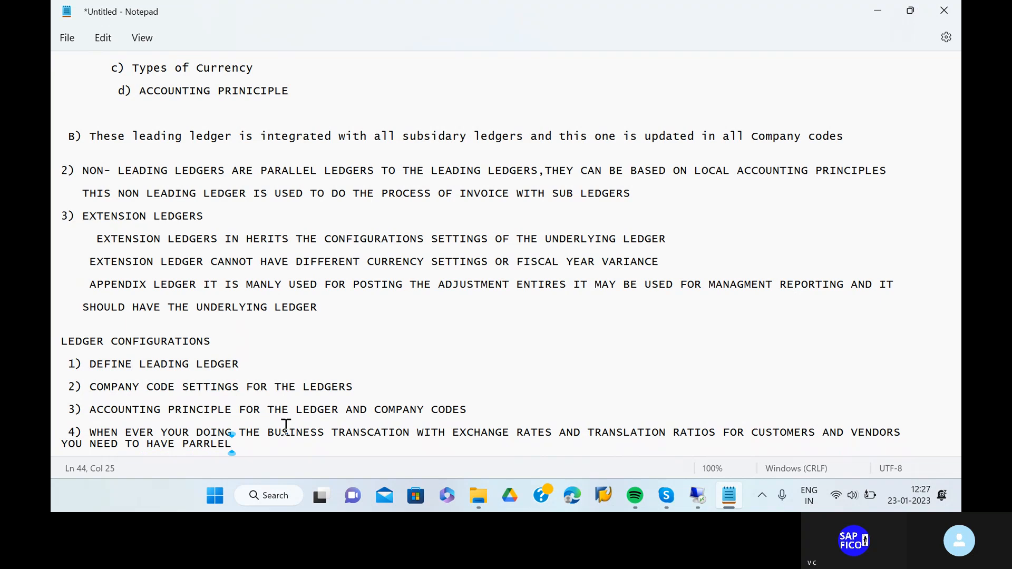
key("BackSpace")
key("BackSpace")
key("BackSpace")
key("BackSpace")
key("BackSpace")
type("RALLE")
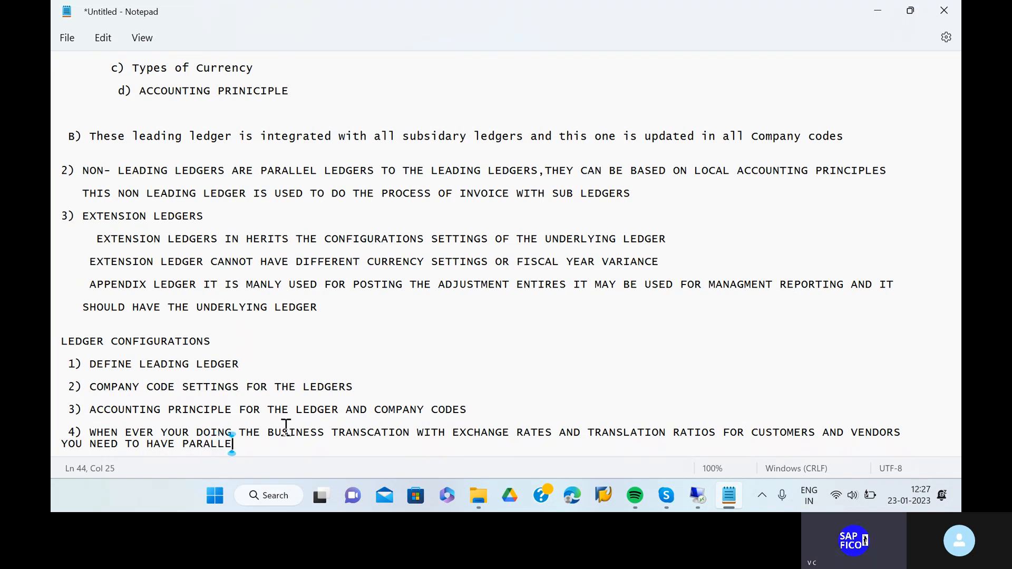
type("L ACC")
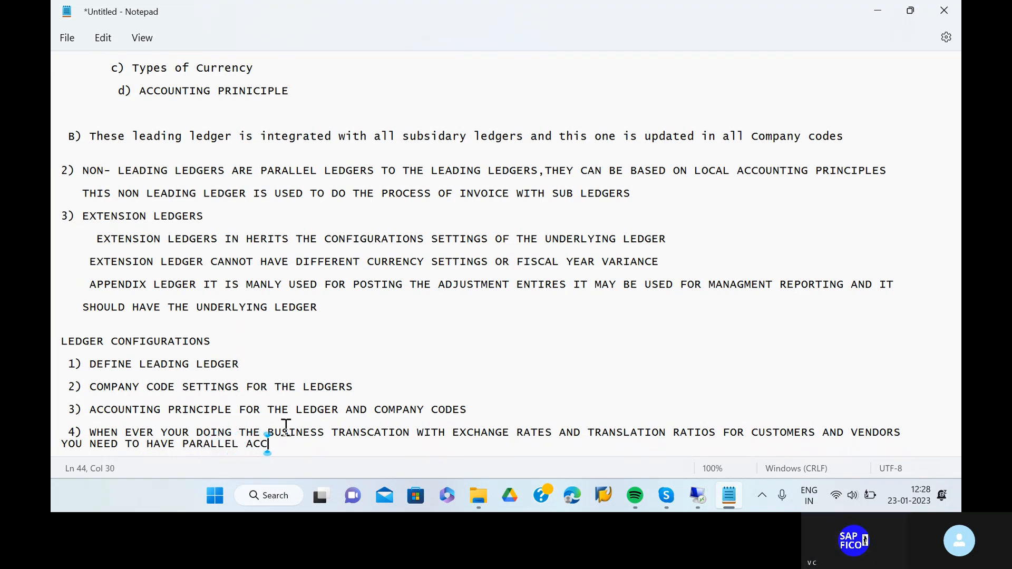
type("OUNTING ")
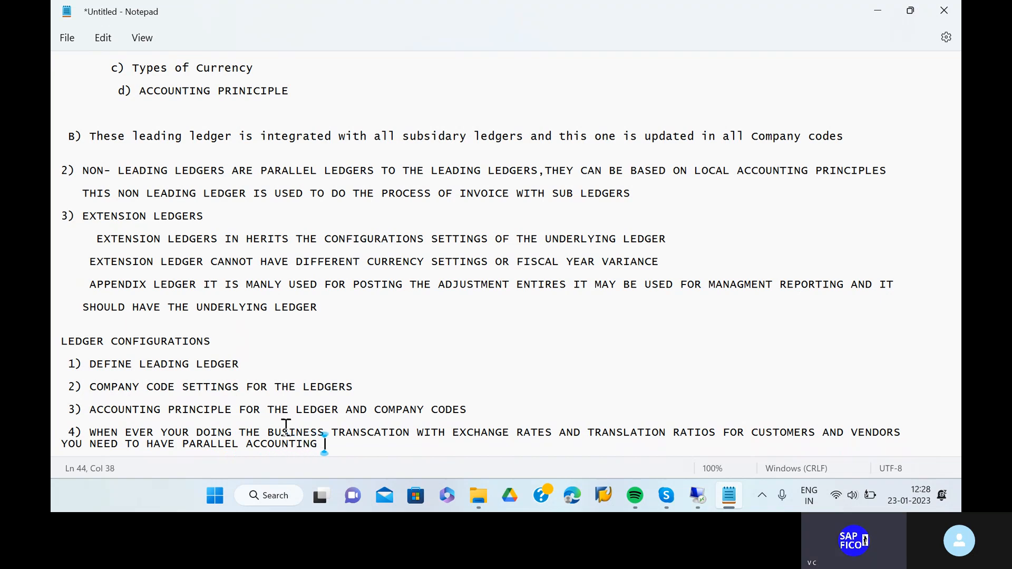
Finish the line with "WITH GL ACCOUNTS ( THAT SHOULD BE IN TICK MARK POSITION)" and insert a line break above it
type("WITH GL ACCOU")
type("NT")
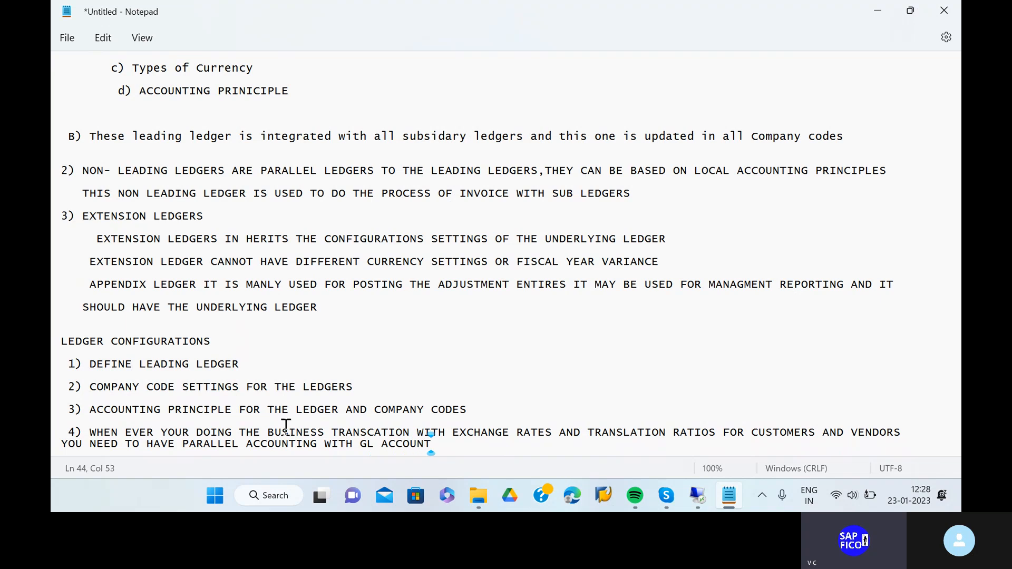
type("S ( THAT SH")
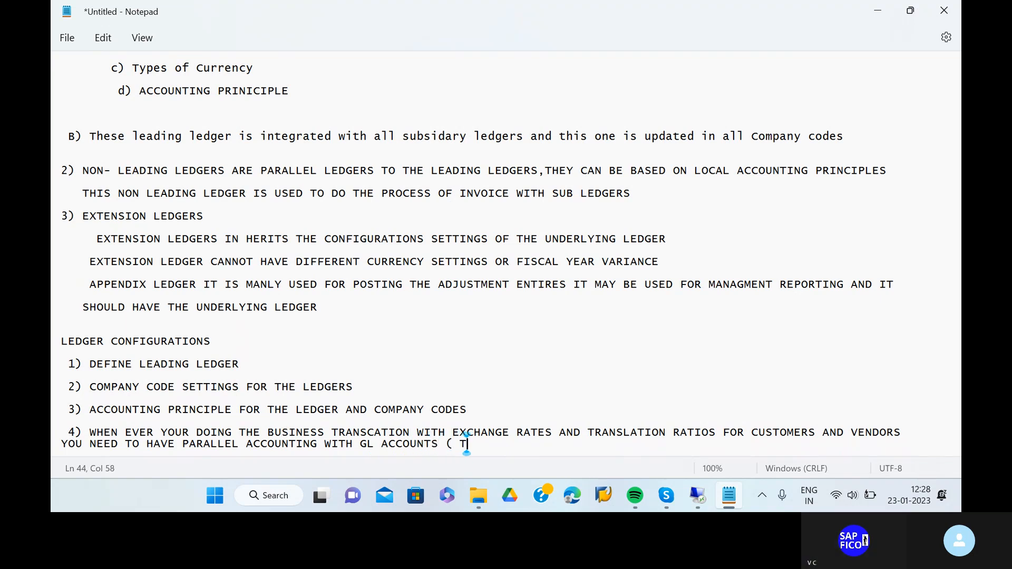
type("OU")
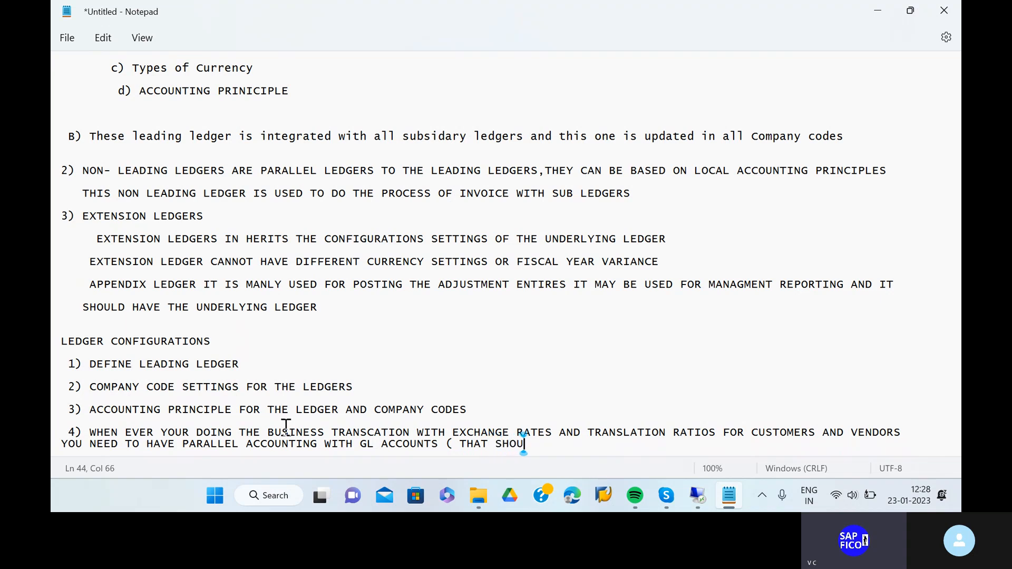
type("LD BE IN TICK MARK POSITION)")
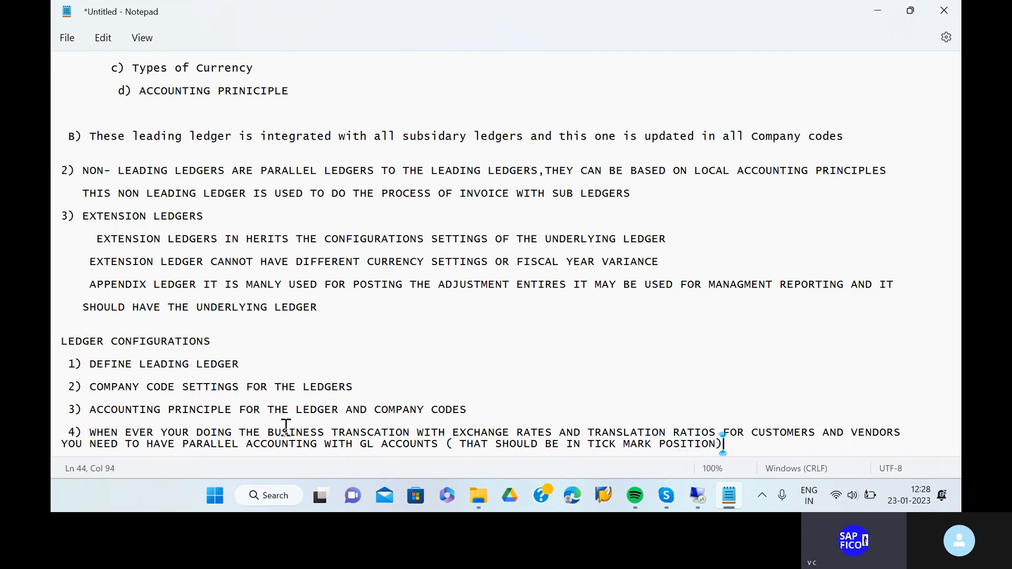
left_click(902, 430)
key("Return")
scroll(903, 429, "down", 1)
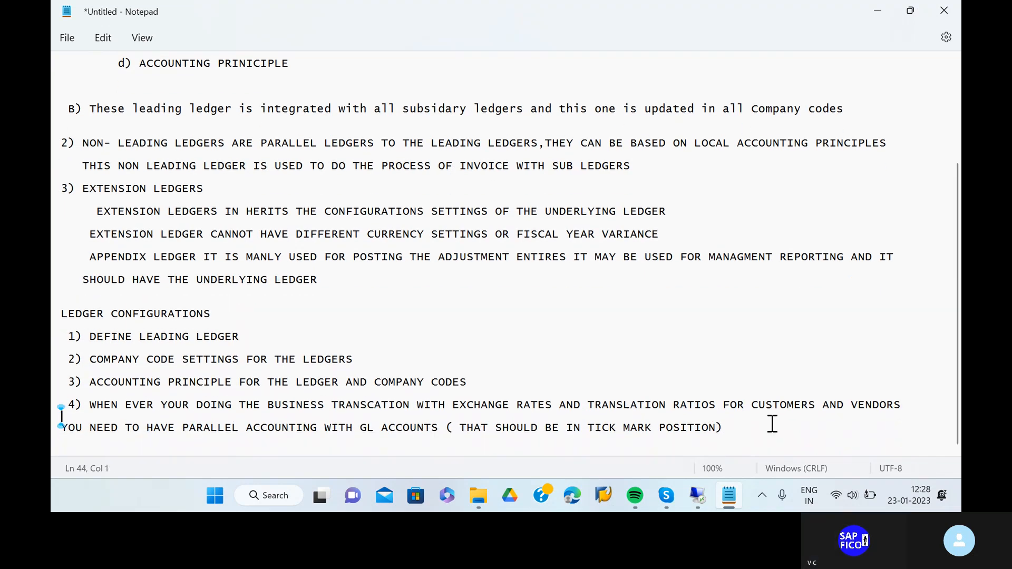
Switch to the remote SAP session and acknowledge the consistency check messages
left_click(697, 495)
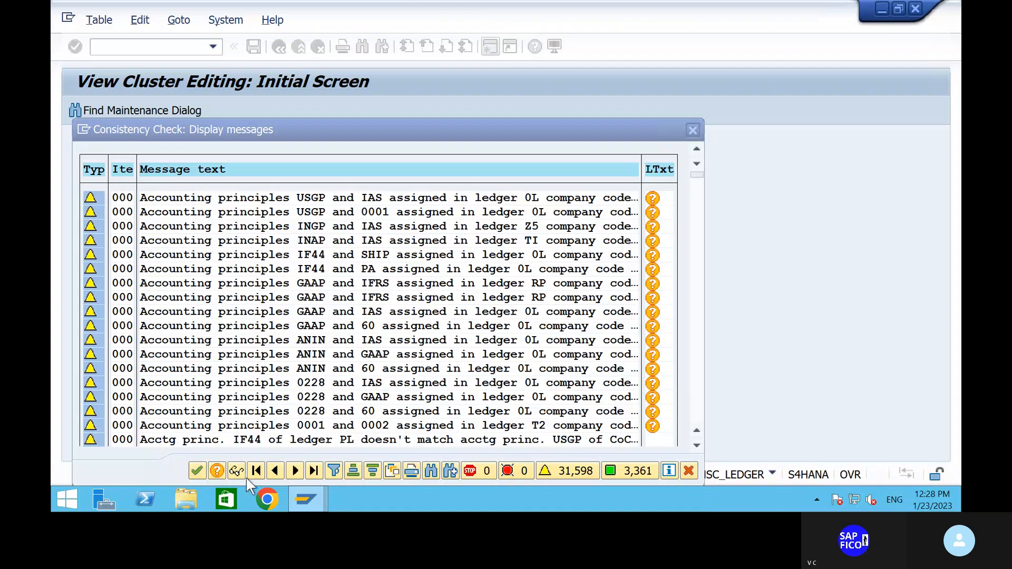
left_click(197, 470)
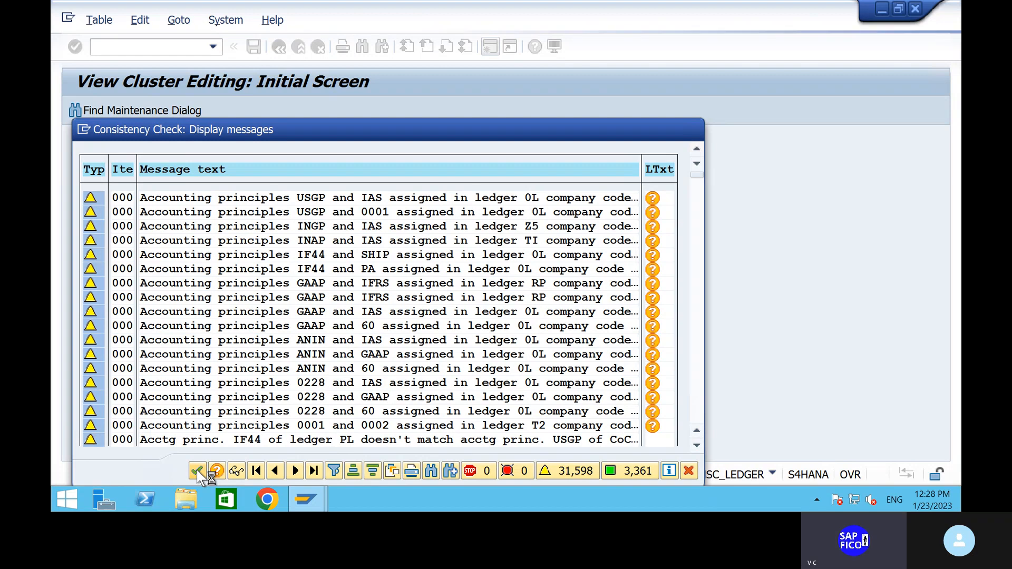
Return to the Notepad notes and save them as LEDGER CONFIGURATIONS in the Downloads folder
mouse_move(641, 8)
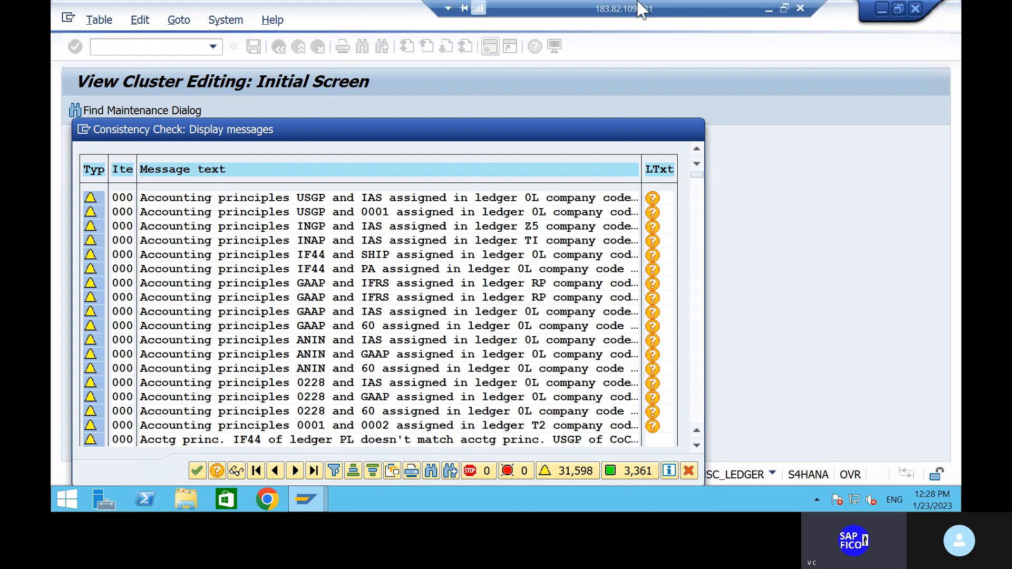
left_click(768, 8)
scroll(216, 302, "up", 2)
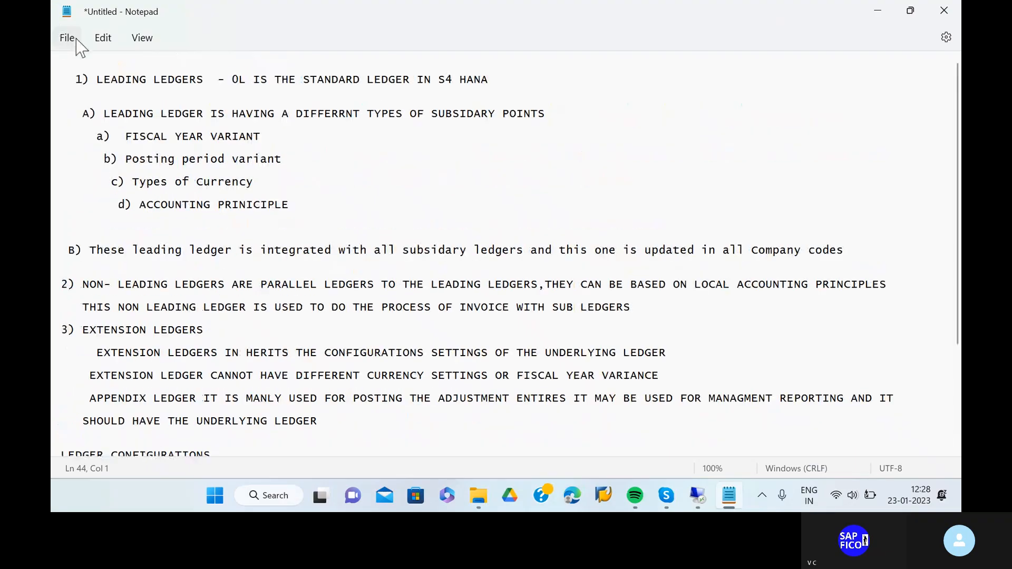
left_click(67, 38)
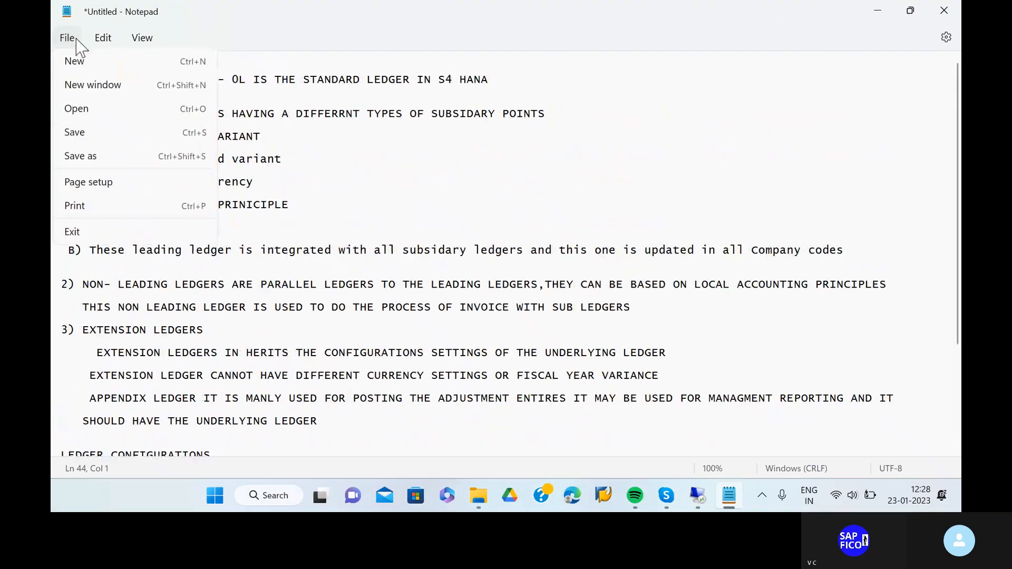
left_click(108, 157)
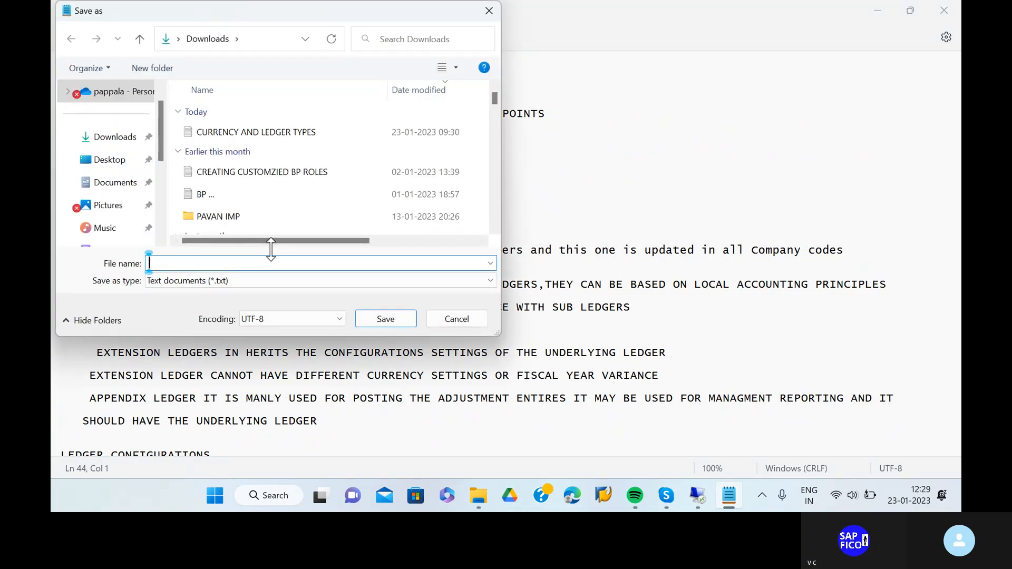
type("LEDGER CON")
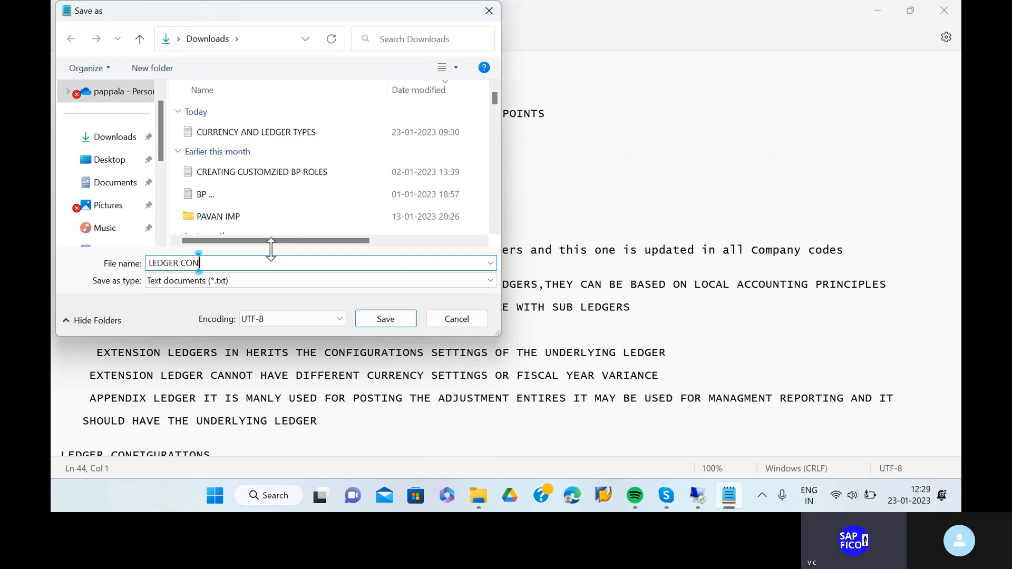
type("FIGU")
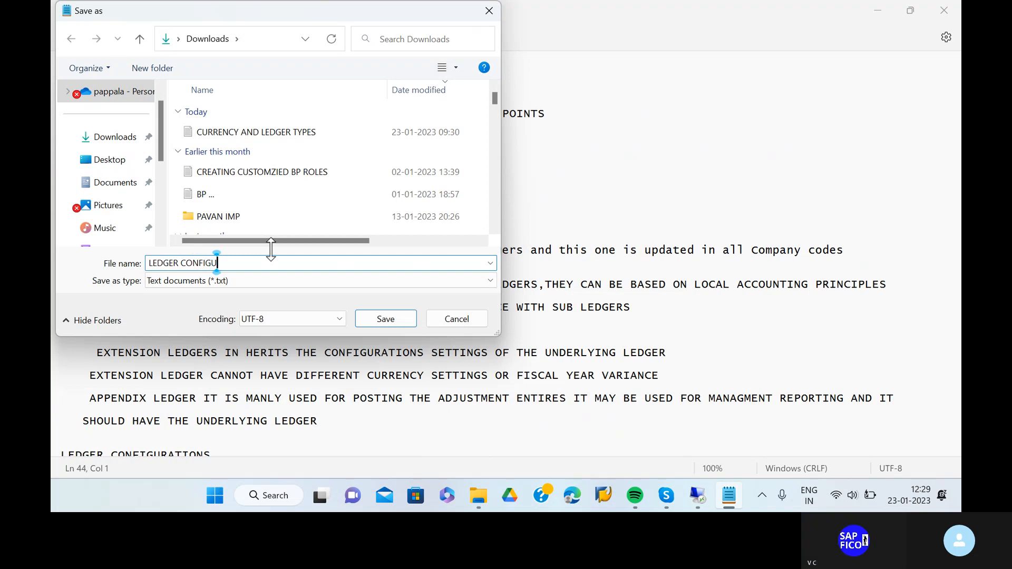
type("RATIONS")
left_click(386, 319)
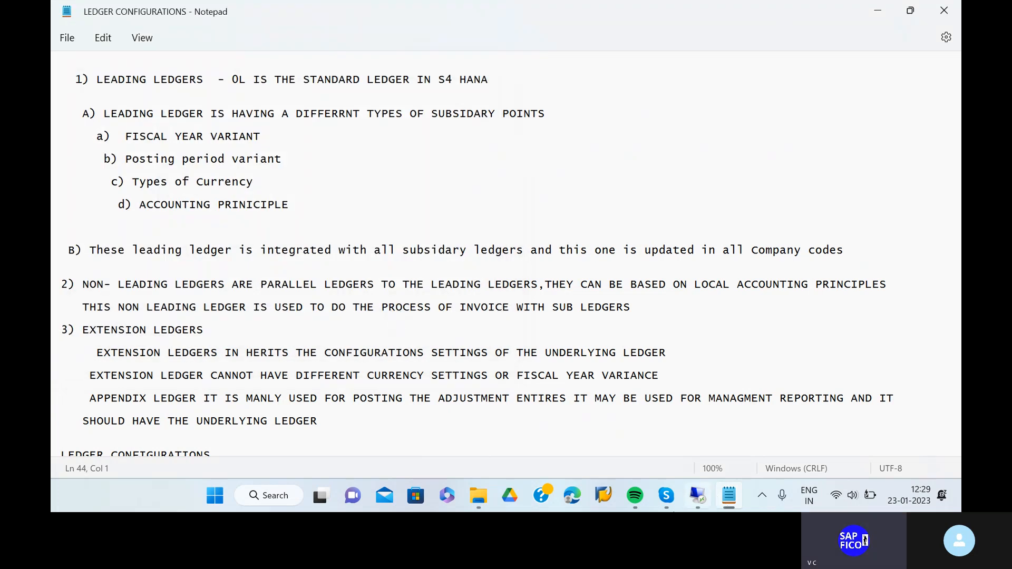
In File Explorer, share the recent LEDGER CONFIGURATIONS file through Skype with the first suggested contact
left_click(472, 499)
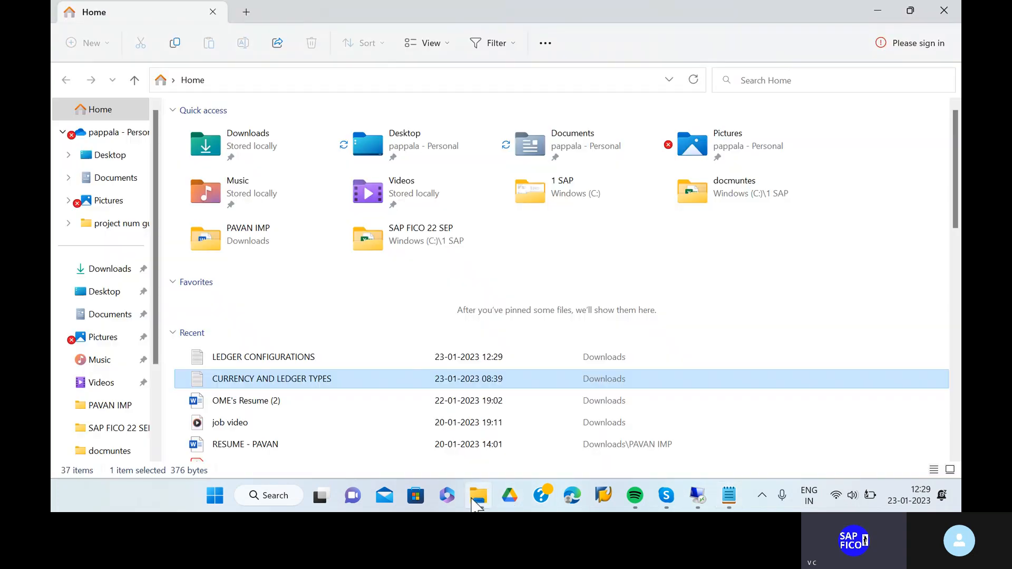
left_click(369, 359)
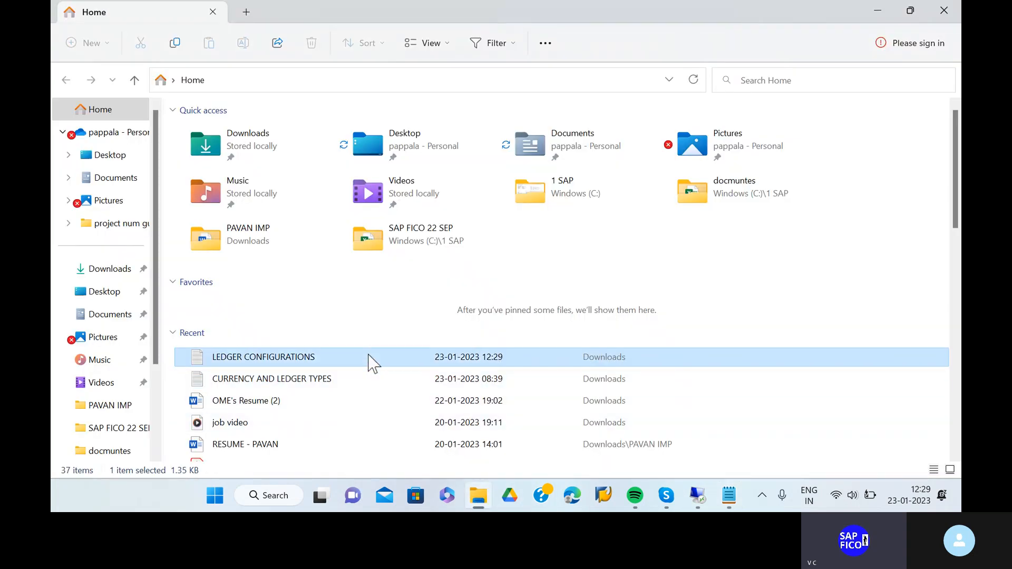
right_click(369, 361)
left_click(441, 315)
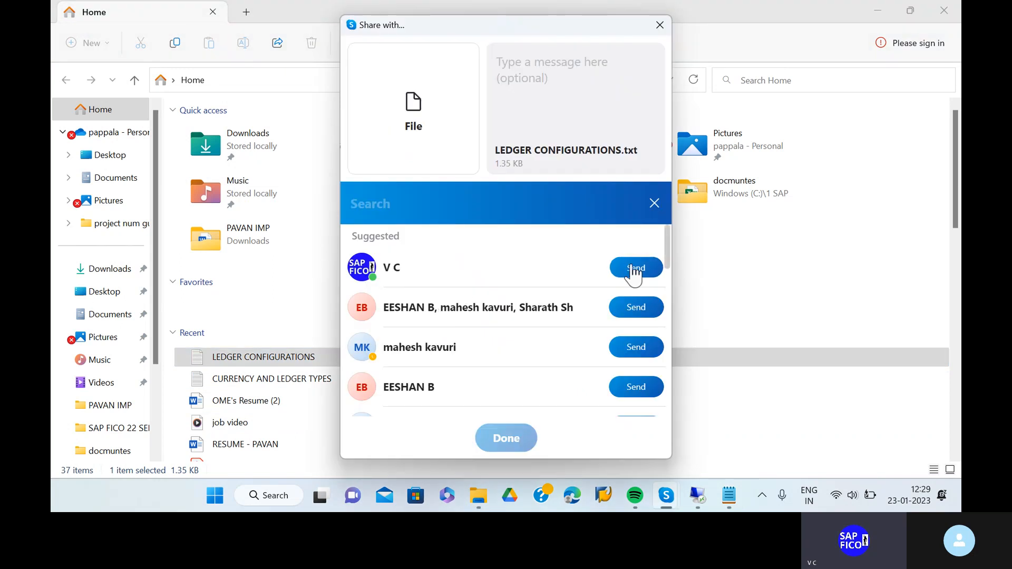
left_click(634, 271)
left_click(506, 438)
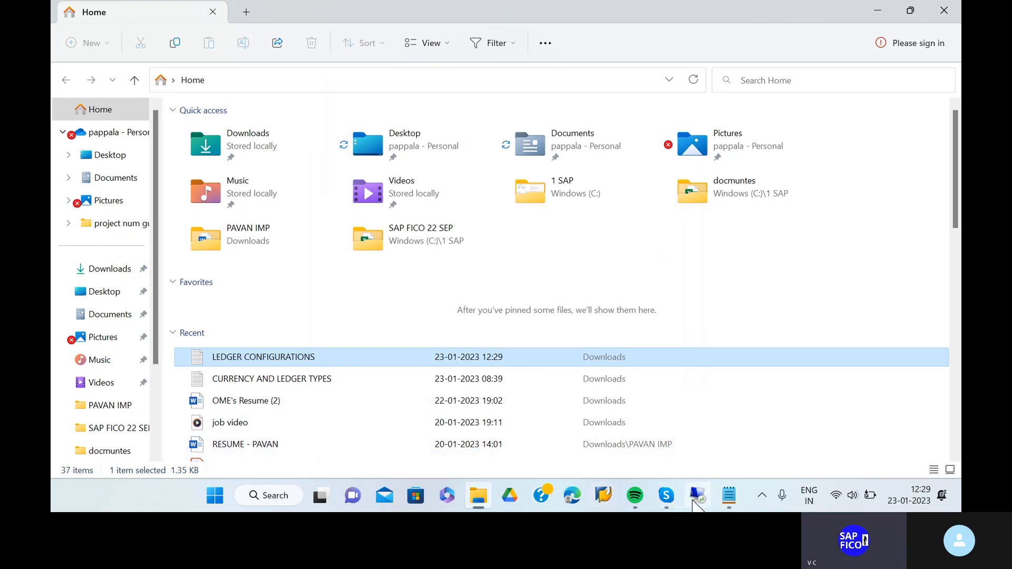
Return to the SAP session and go back to the ledger 0L settings of company code SHIP, acknowledging the consistency messages
left_click(693, 501)
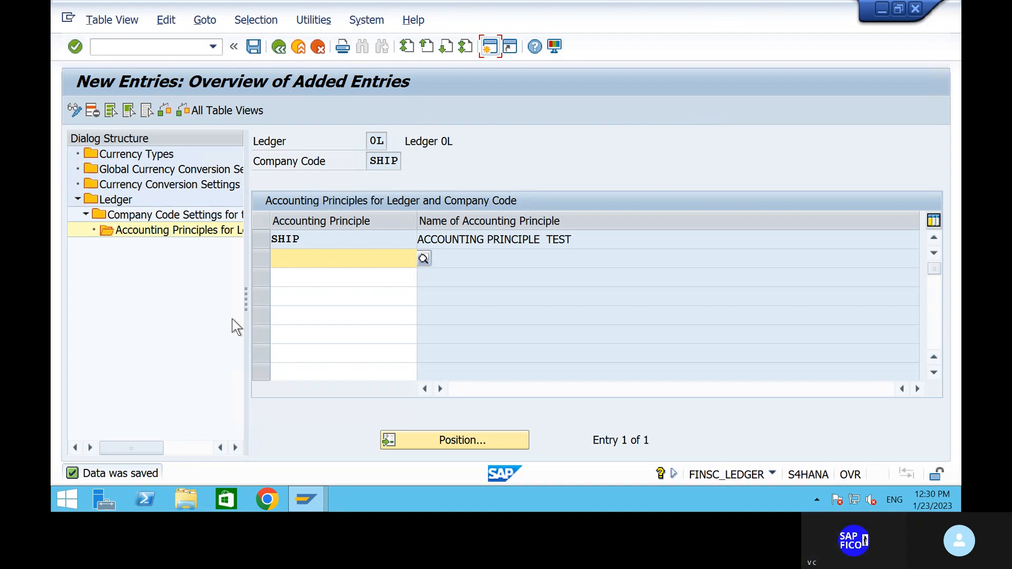
left_click(278, 51)
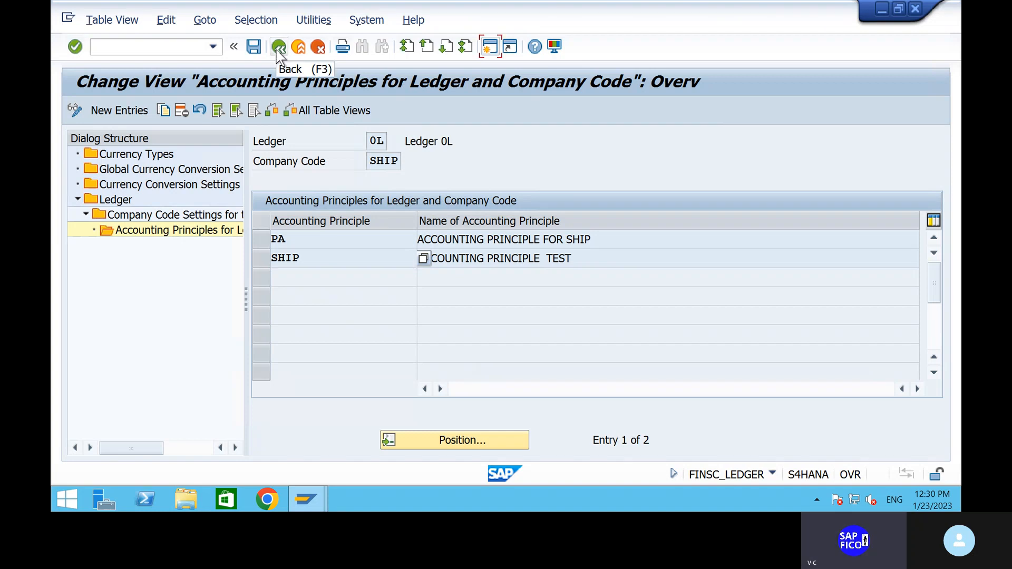
left_click(277, 49)
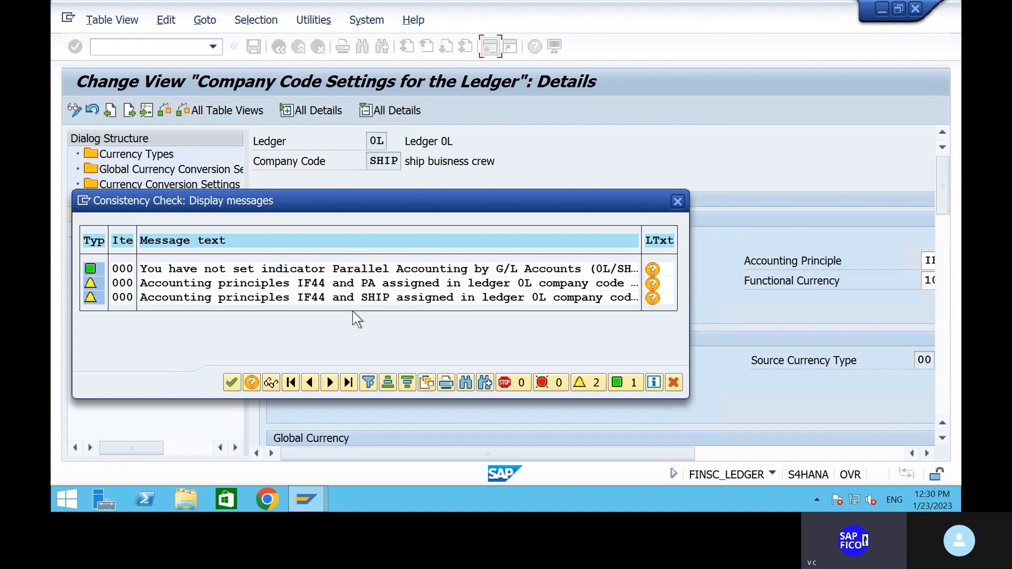
left_click(230, 382)
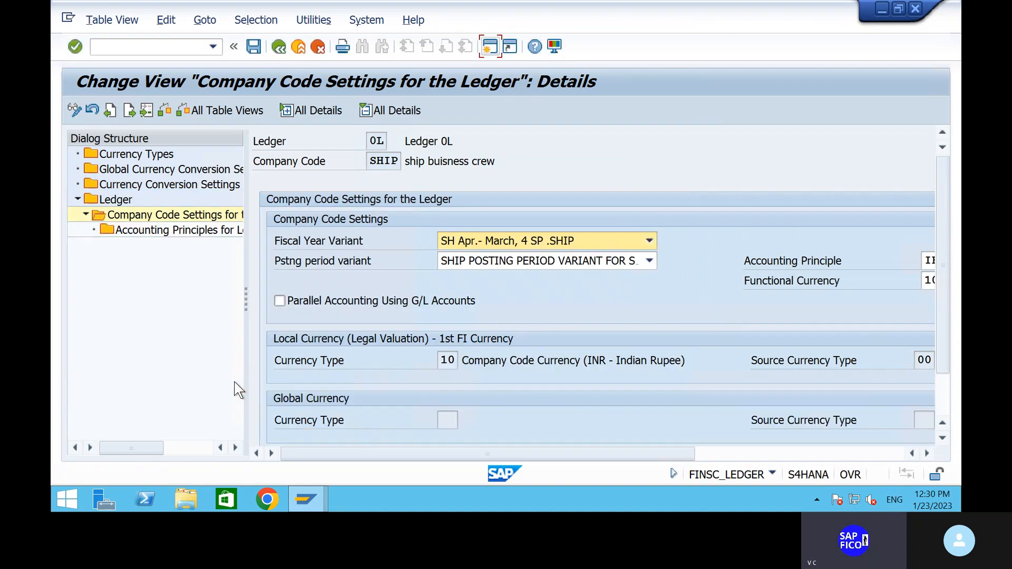
Enable Parallel Accounting Using G/L Accounts for ledger 0L and company code SHIP, and save the settings
left_click(288, 303)
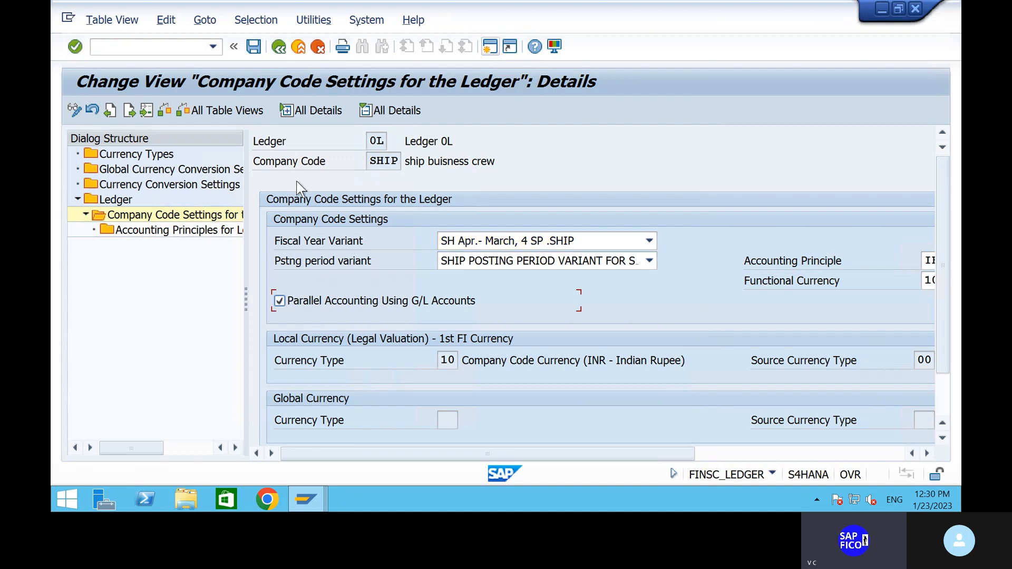
key("Return")
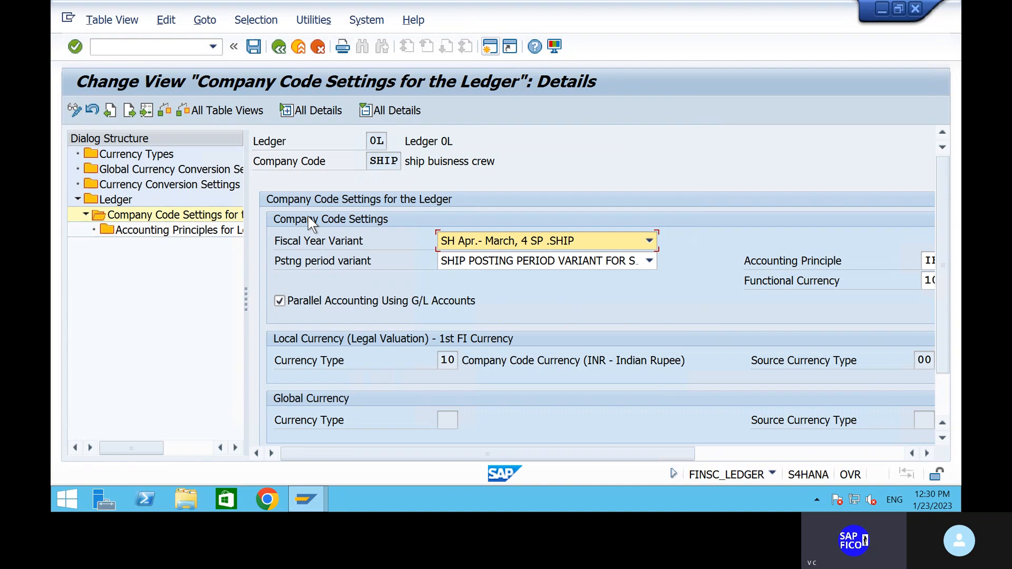
left_click(254, 47)
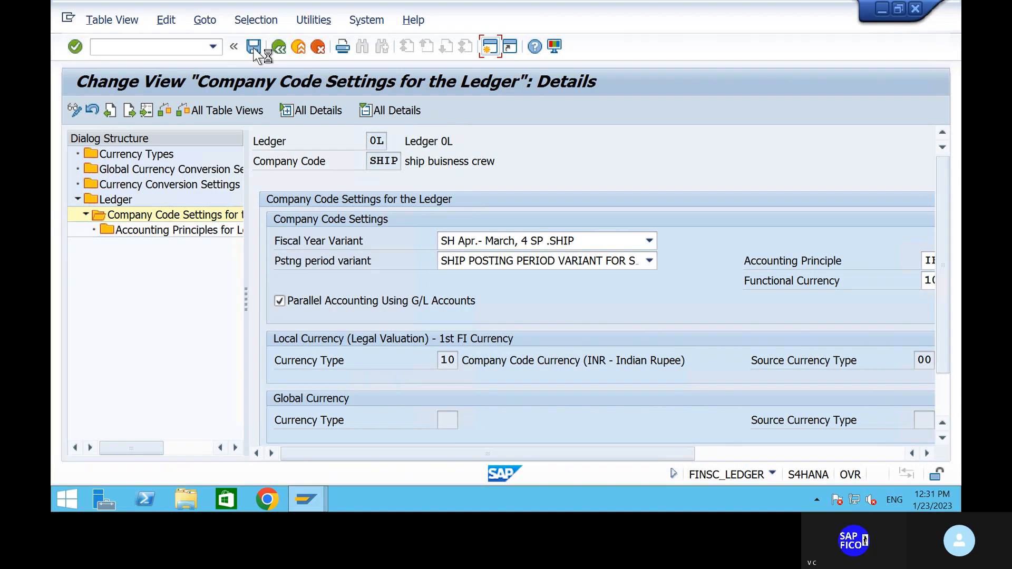
Leave the remote session, close File Explorer and review the LEDGER CONFIGURATIONS list in the Notepad notes
mouse_move(679, 7)
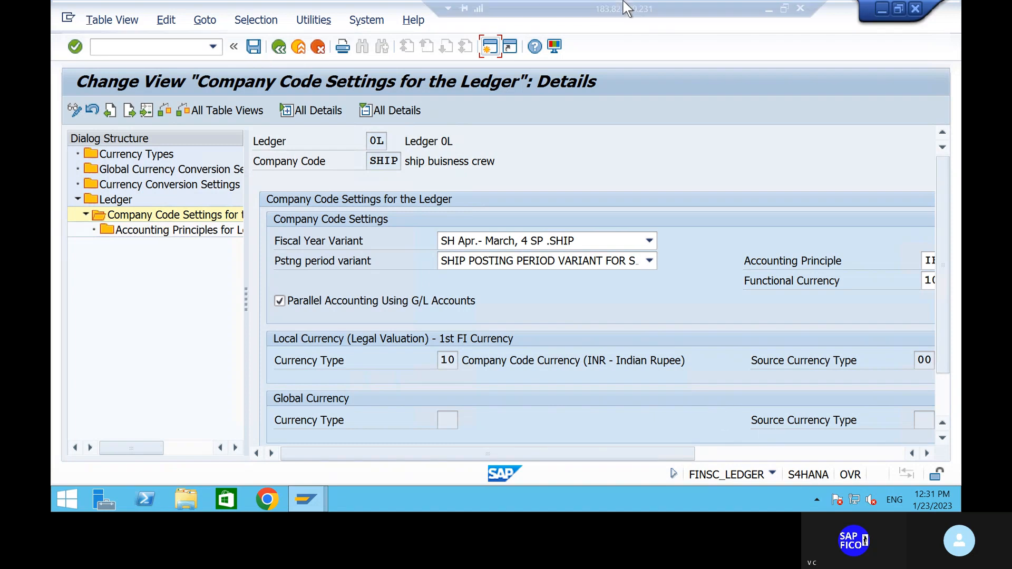
left_click(769, 9)
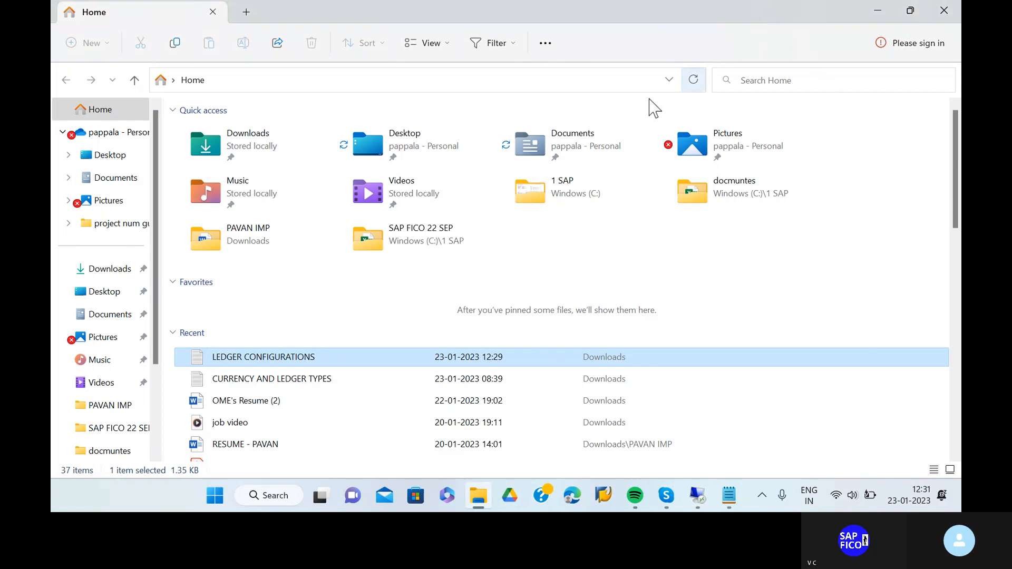
left_click(945, 12)
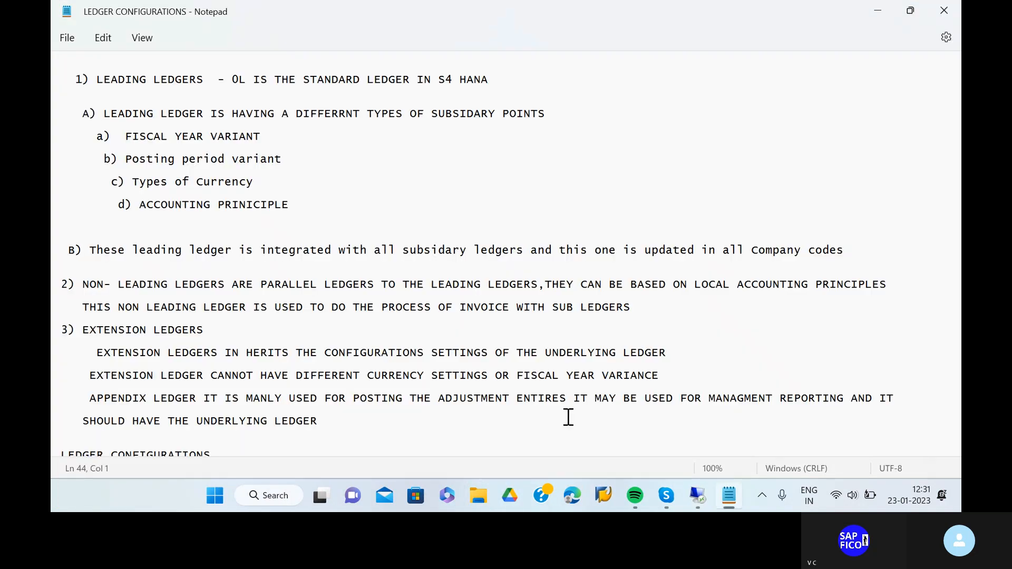
scroll(568, 417, "down", 2)
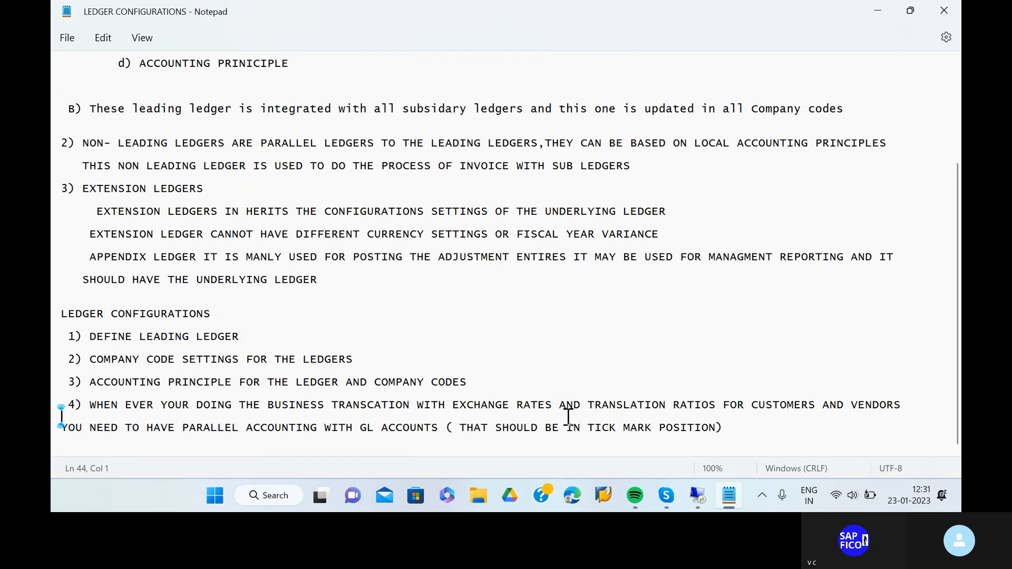
Review the Notepad notes on leading, non-leading and extension ledgers, briefly checking the SAP session in between
scroll(568, 417, "up", 2)
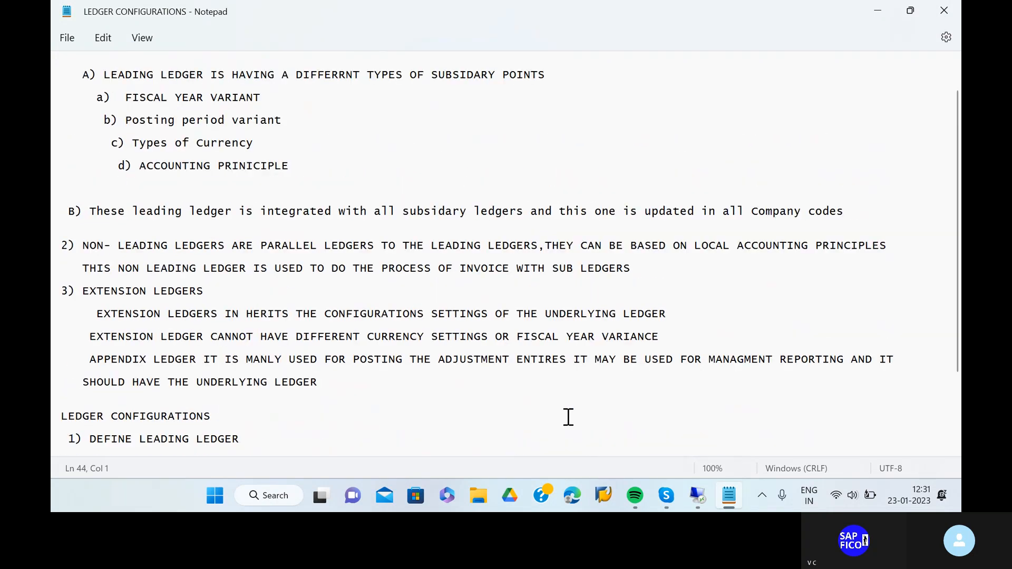
scroll(568, 417, "up", 1)
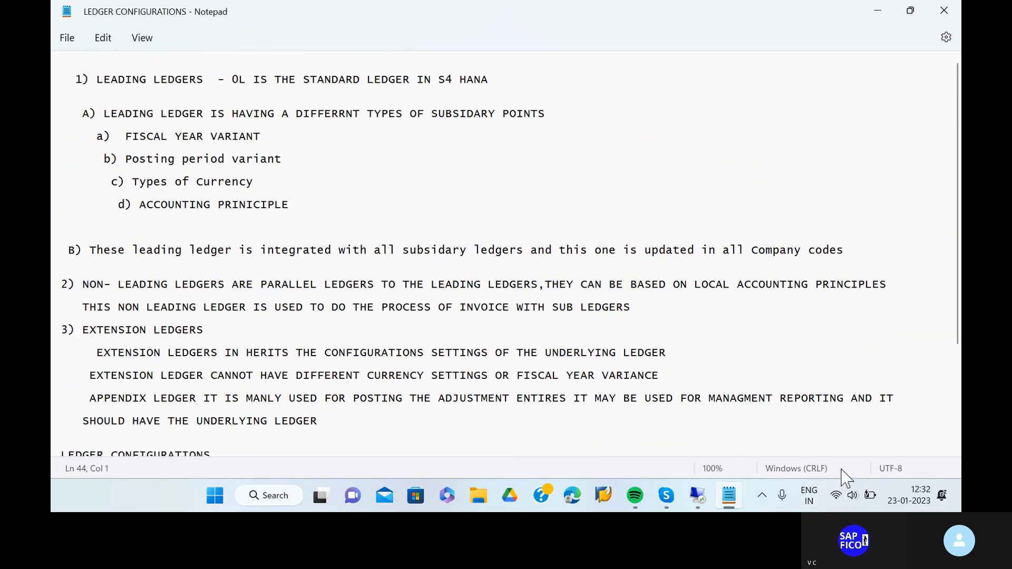
left_click(873, 496)
left_click(873, 498)
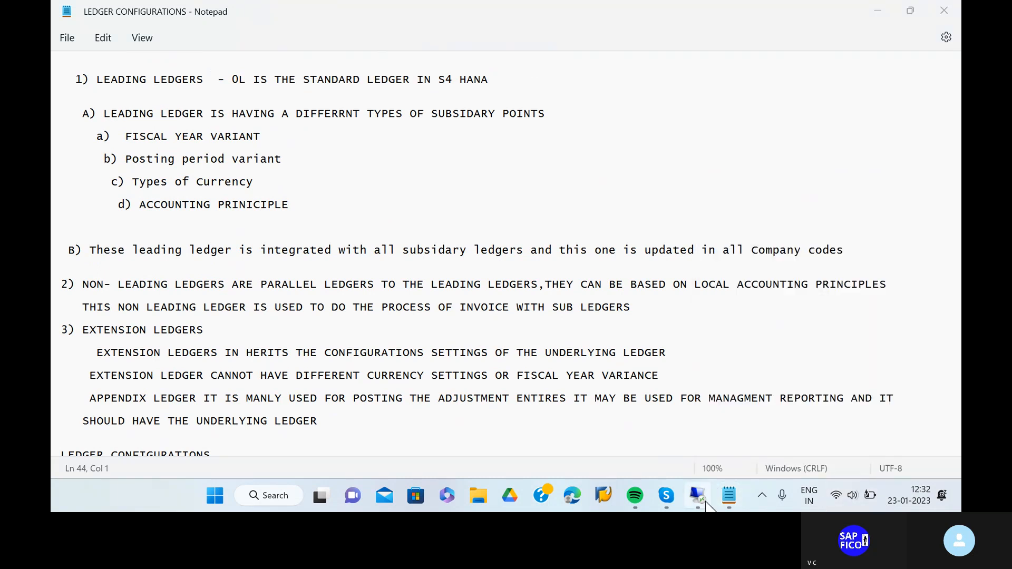
left_click(698, 496)
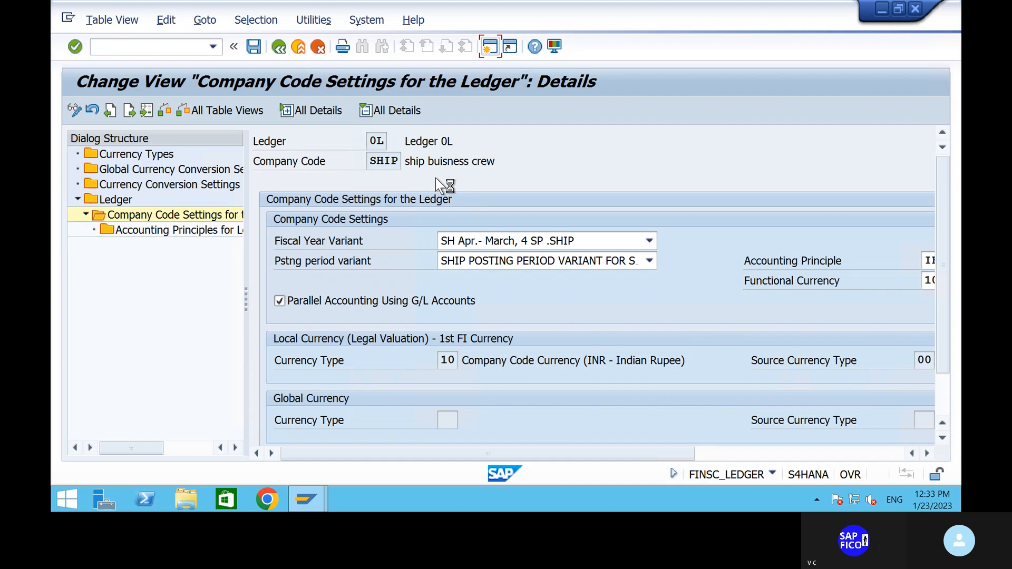
mouse_move(613, 8)
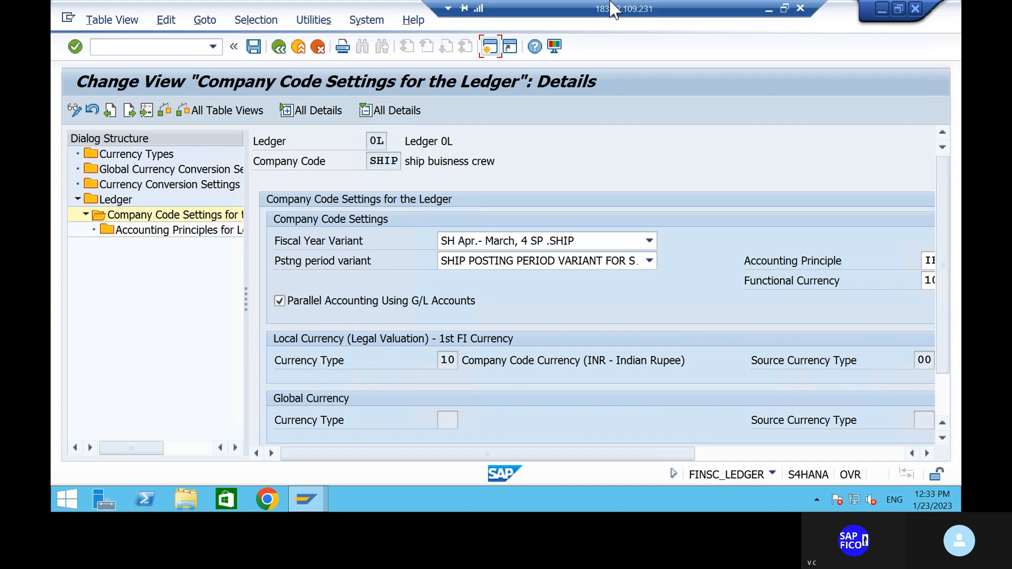
left_click(768, 9)
scroll(683, 188, "down", 3)
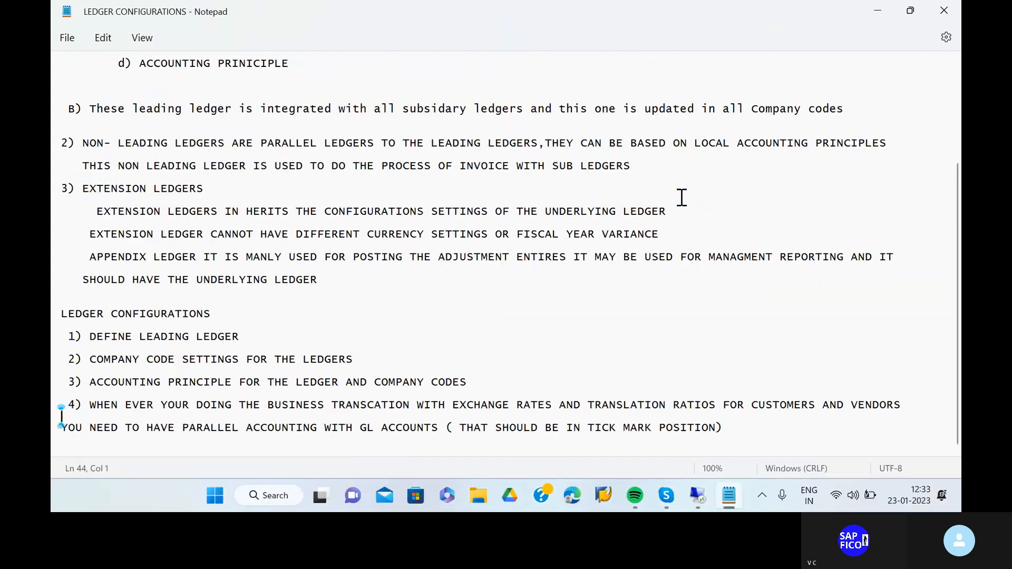
scroll(682, 197, "up", 3)
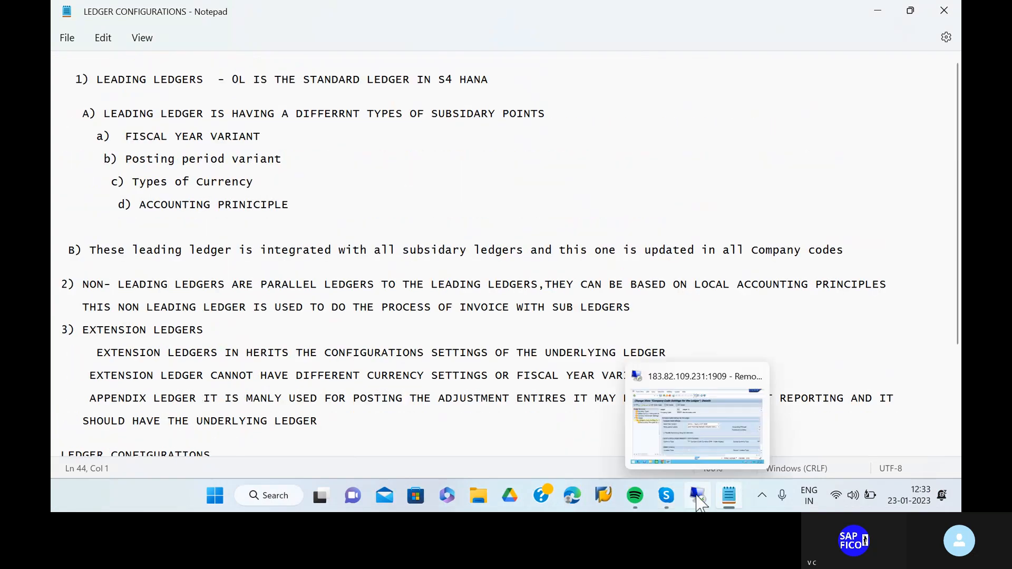
Switch back to the SAP remote session and acknowledge the consistency check messages
left_click(669, 502)
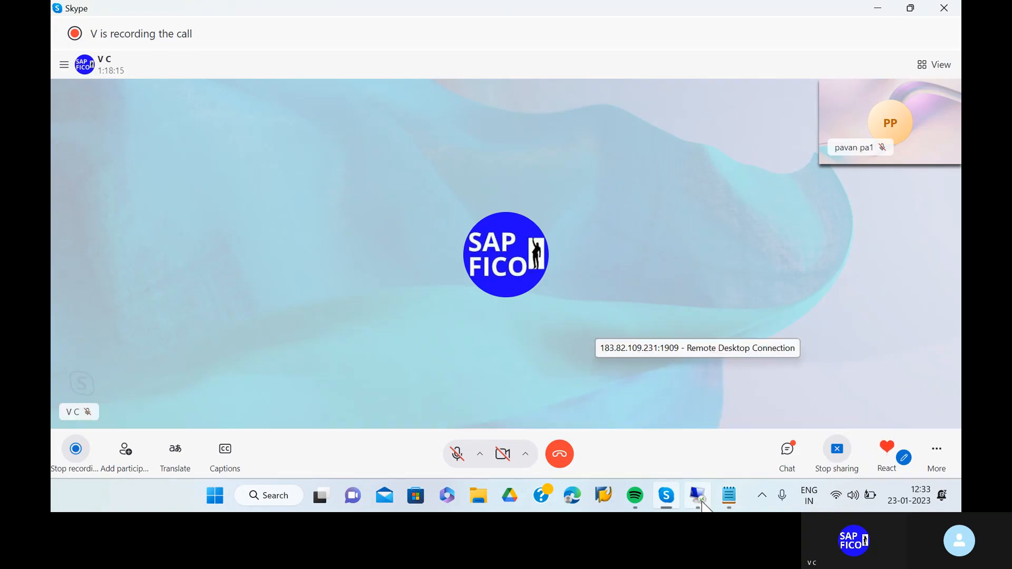
left_click(698, 501)
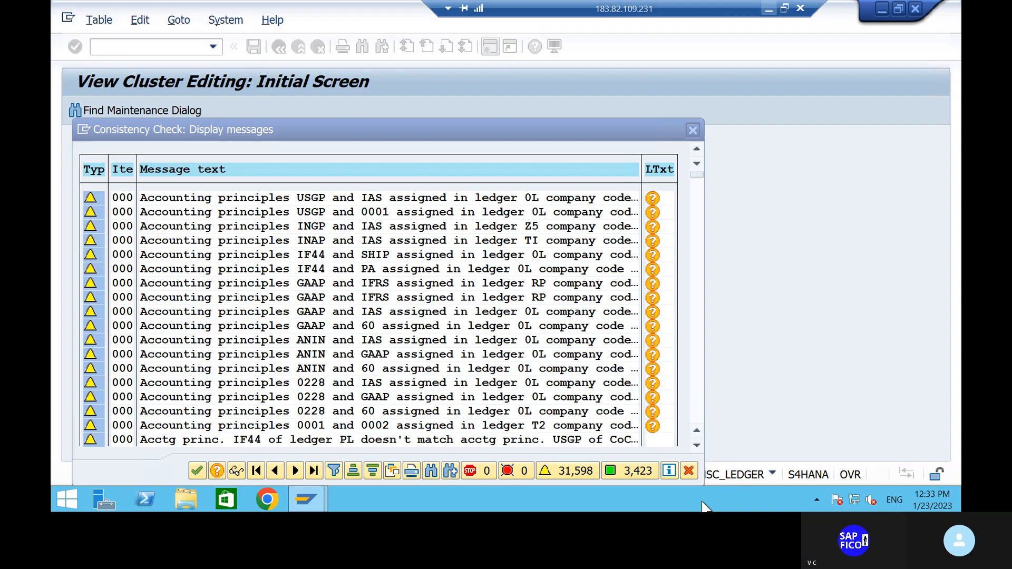
left_click(197, 477)
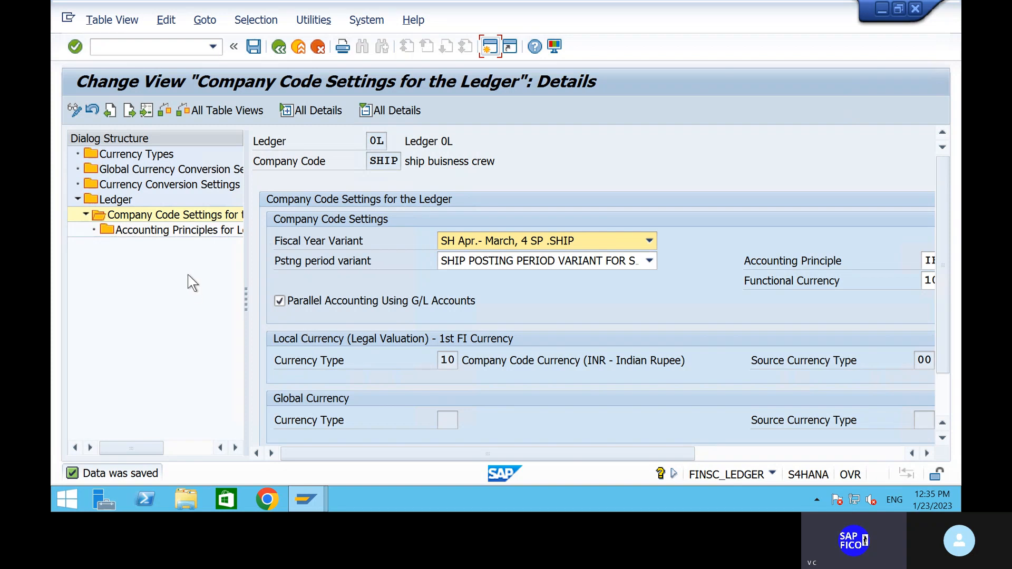
Go back from the SHIP company code details of ledger 0L to the Ledger overview, acknowledging the consistency messages
left_click(278, 48)
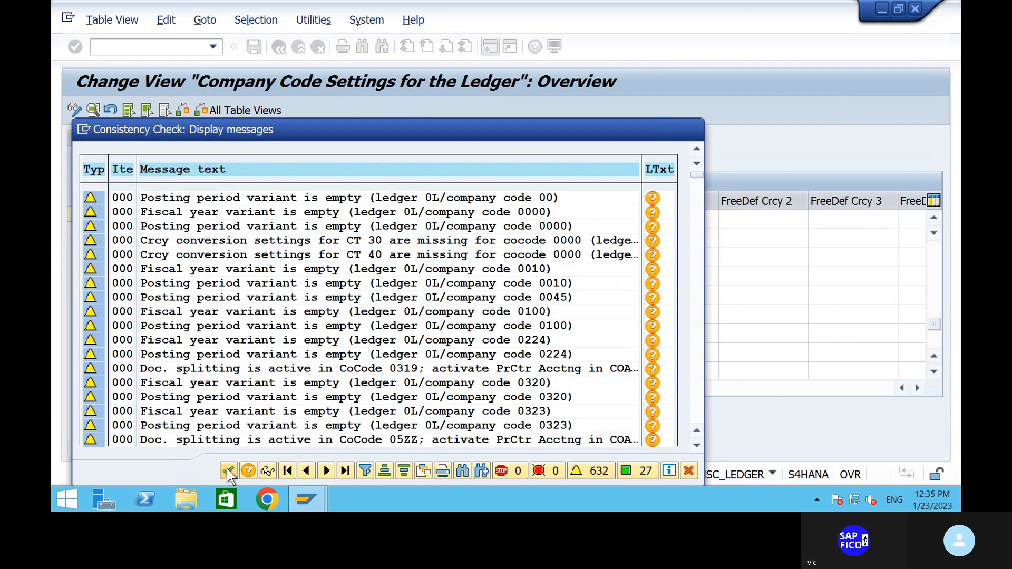
left_click(228, 471)
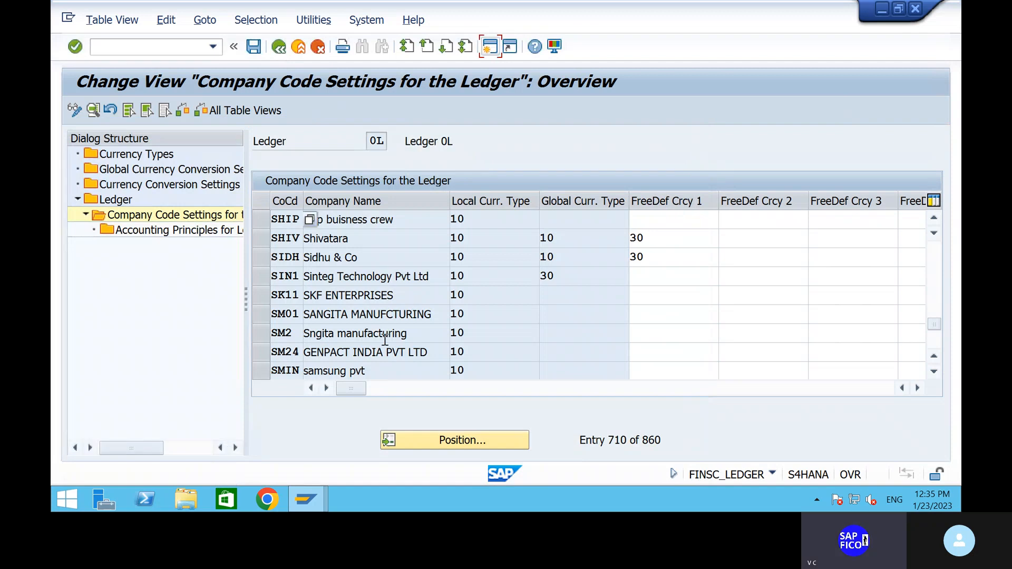
left_click(276, 52)
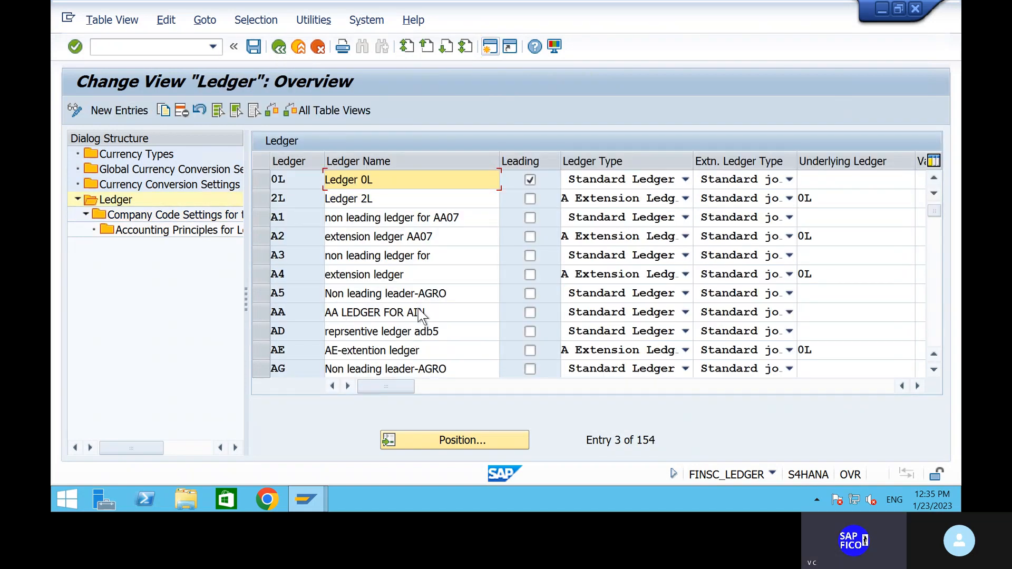
Position the ledger list at entry PE
scroll(419, 322, "down", 3)
left_click(478, 442)
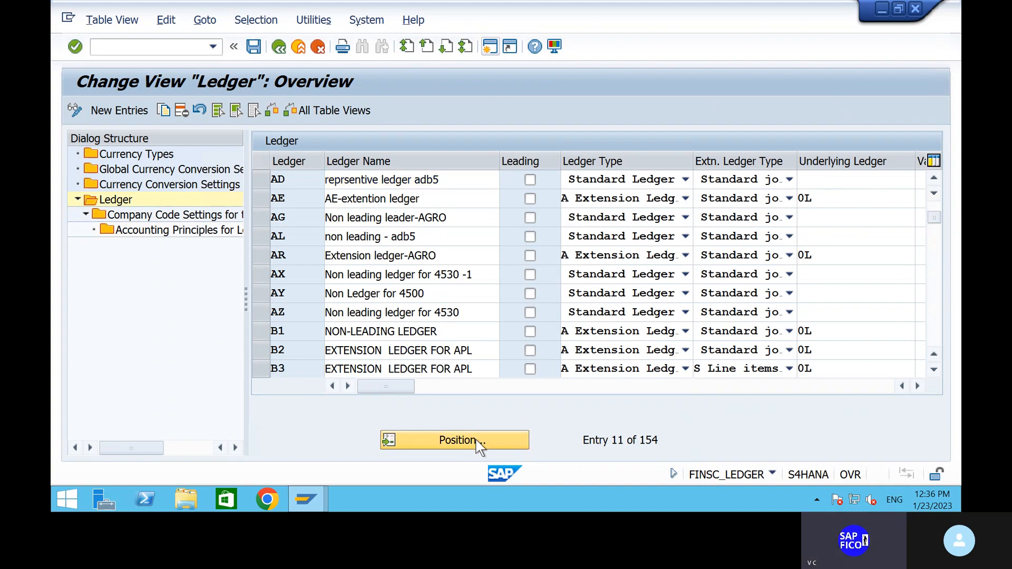
type("PE")
key("Return")
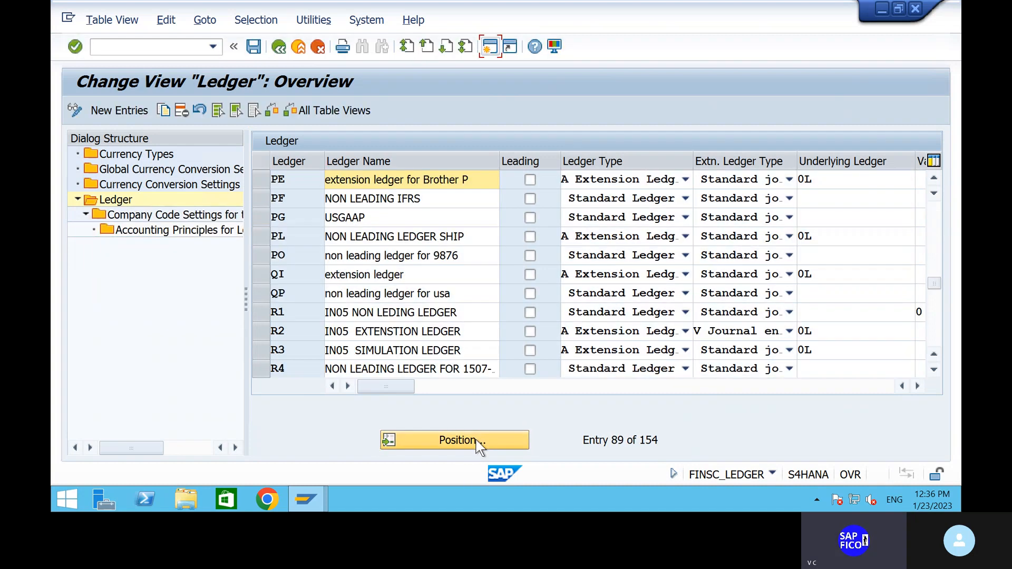
Select ledger PL, NON LEADING LEDGER SHIP, and open its company code settings, acknowledging the consistency messages
left_click(255, 241)
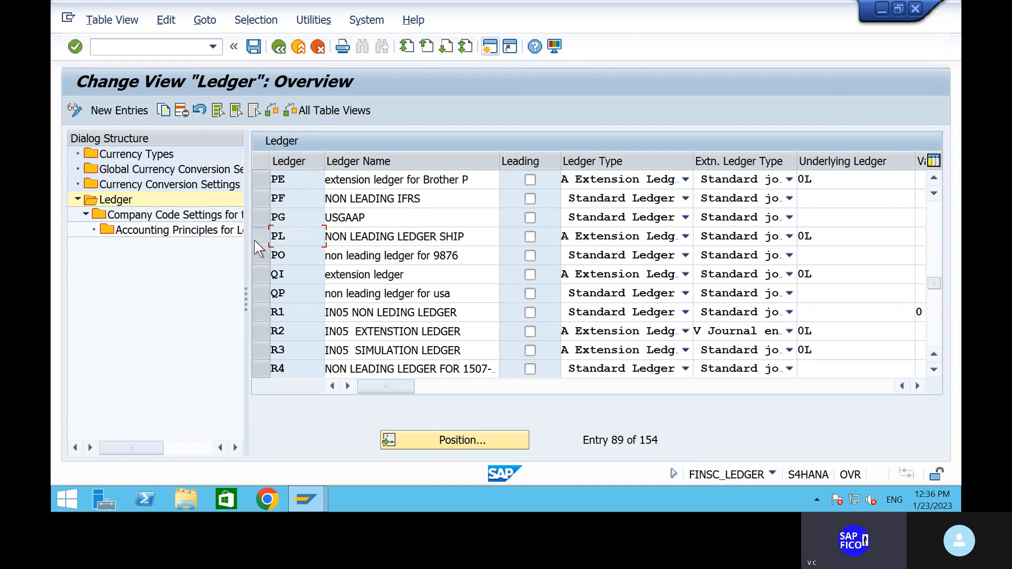
left_click(254, 239)
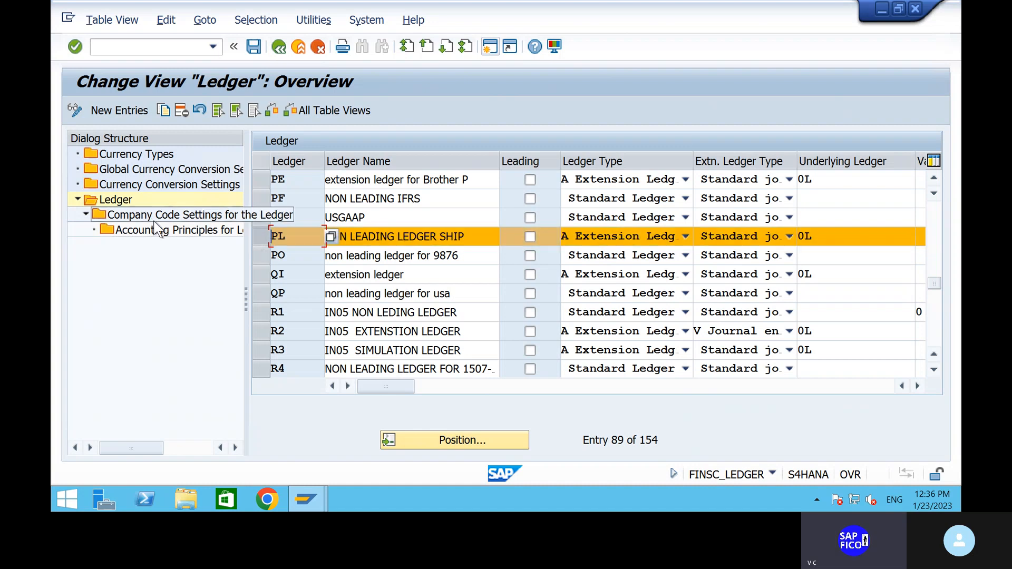
double_click(300, 239)
double_click(295, 239)
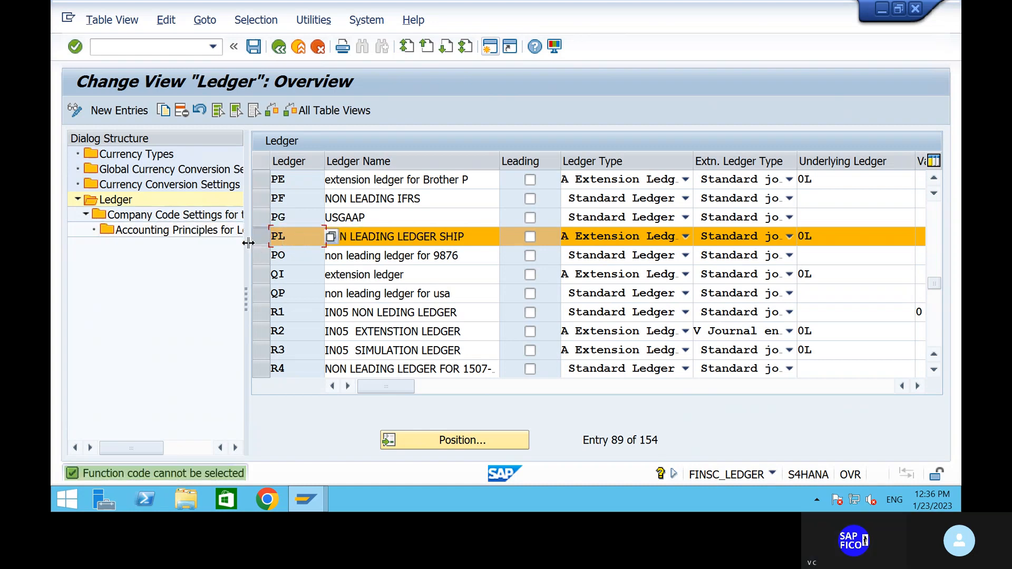
left_click(270, 239)
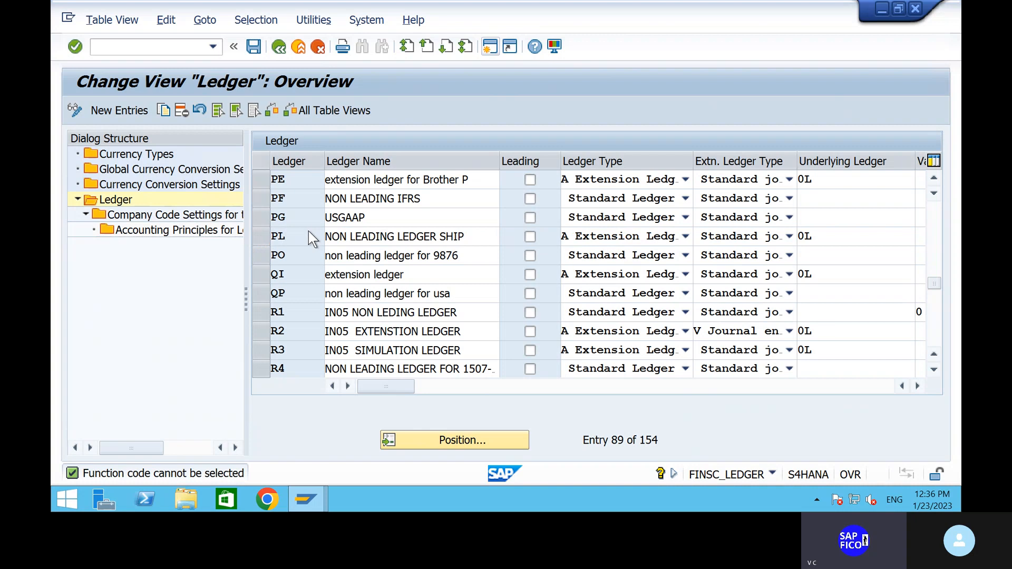
double_click(310, 232)
left_click(261, 238)
double_click(176, 216)
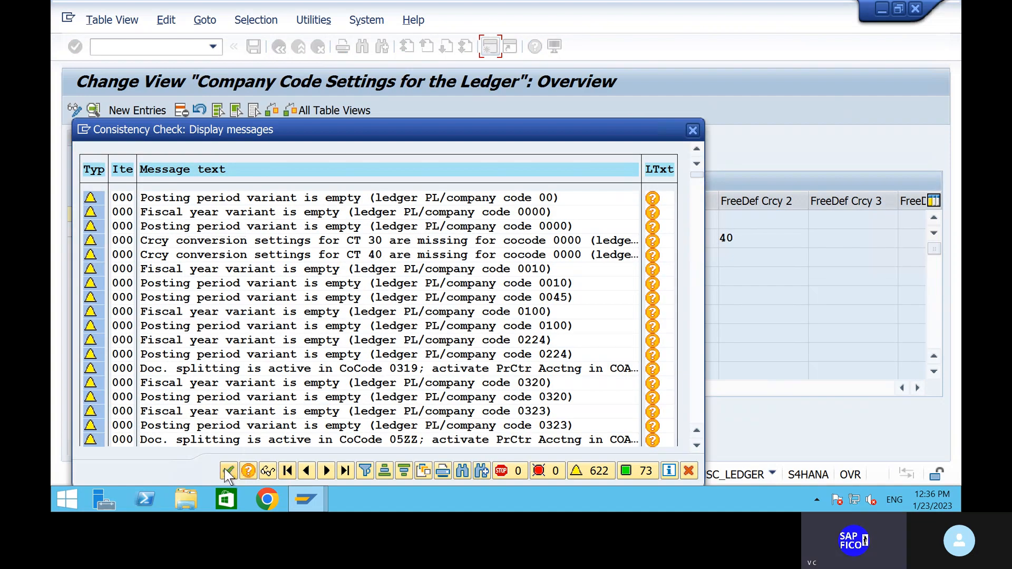
left_click(228, 471)
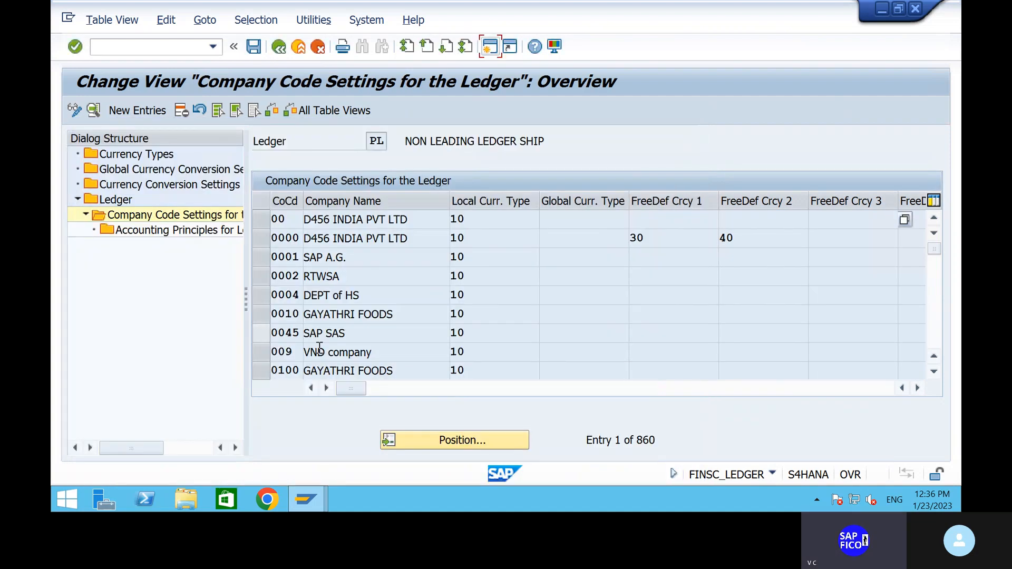
Position the list at company code SHIP and open its detailed settings for ledger PL, acknowledging the consistency message
left_click(451, 445)
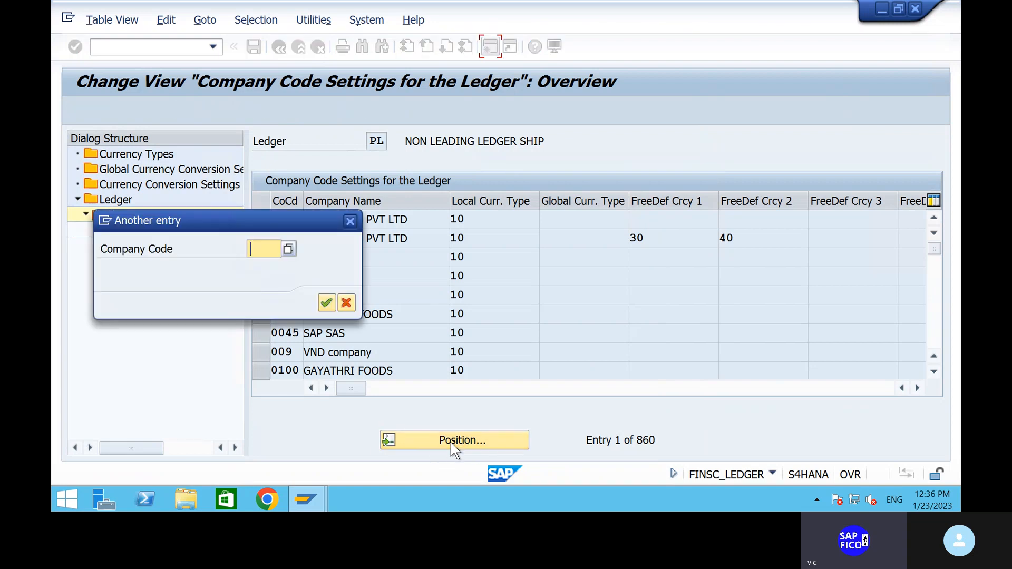
type("S")
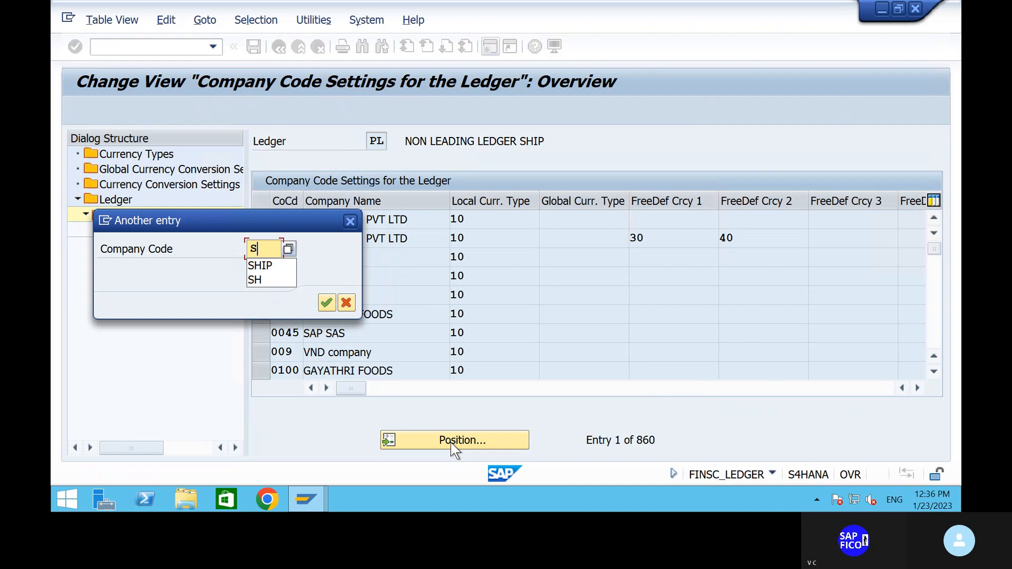
type("HIP")
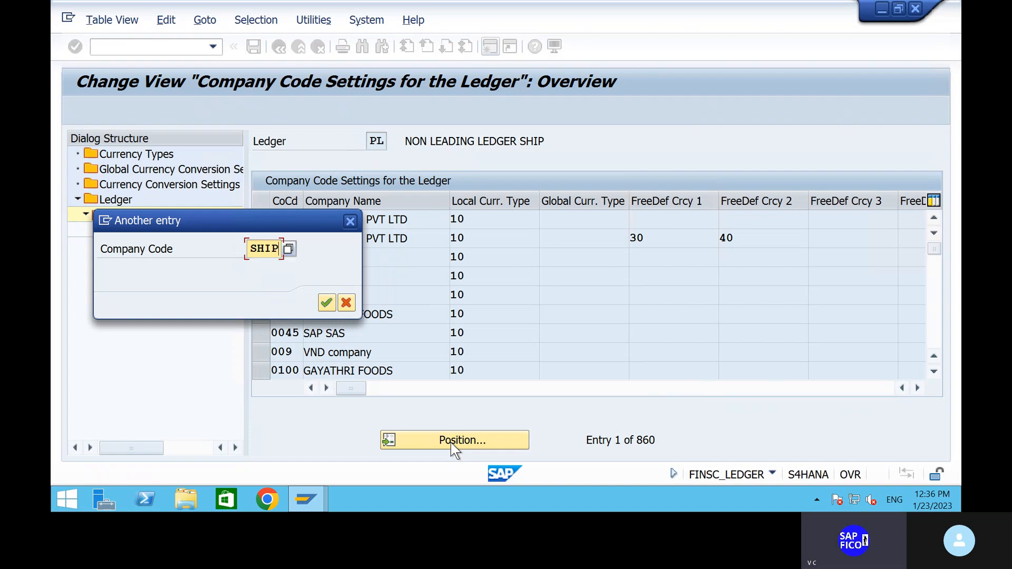
key("Return")
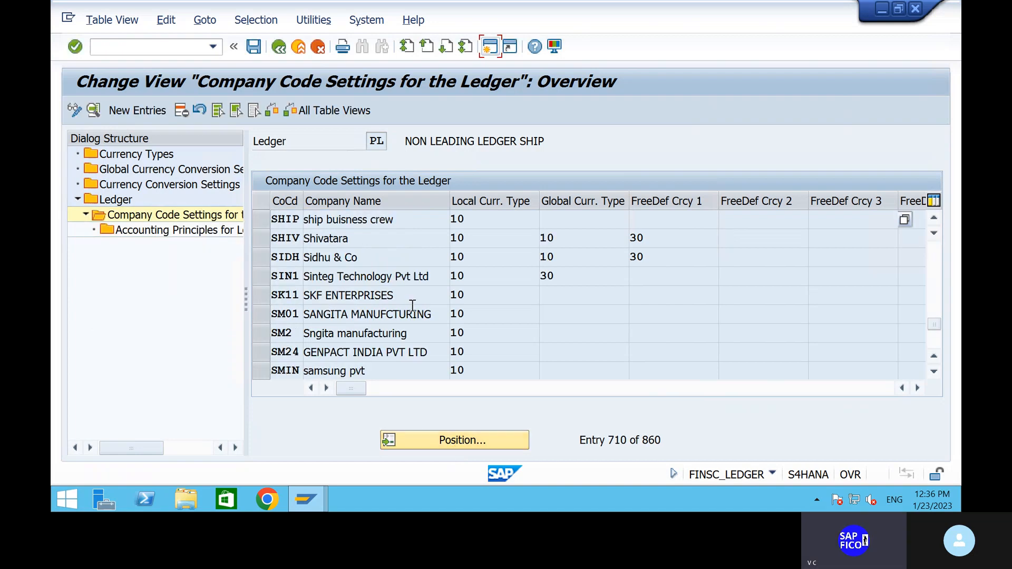
left_click(808, 388)
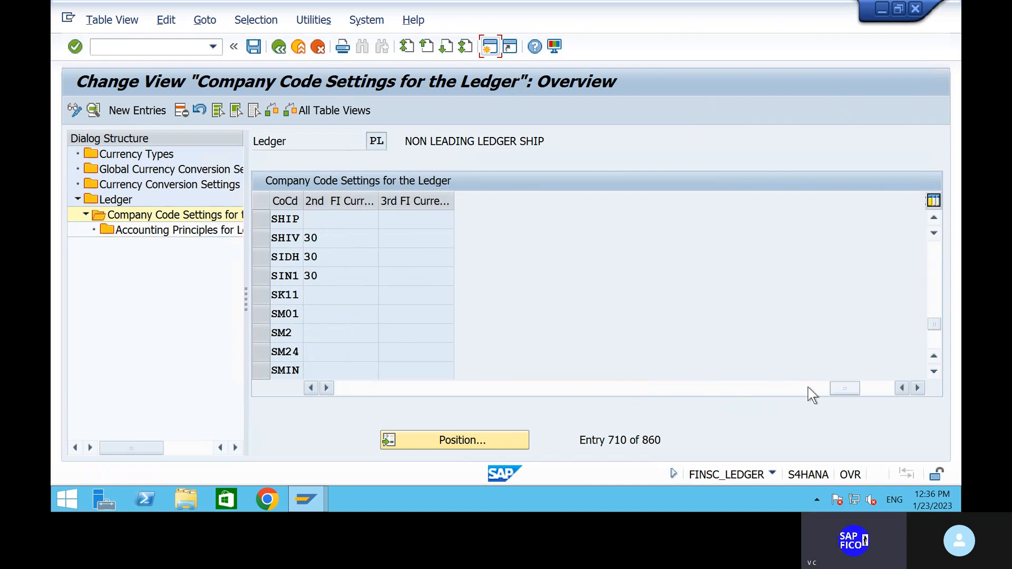
left_click(680, 389)
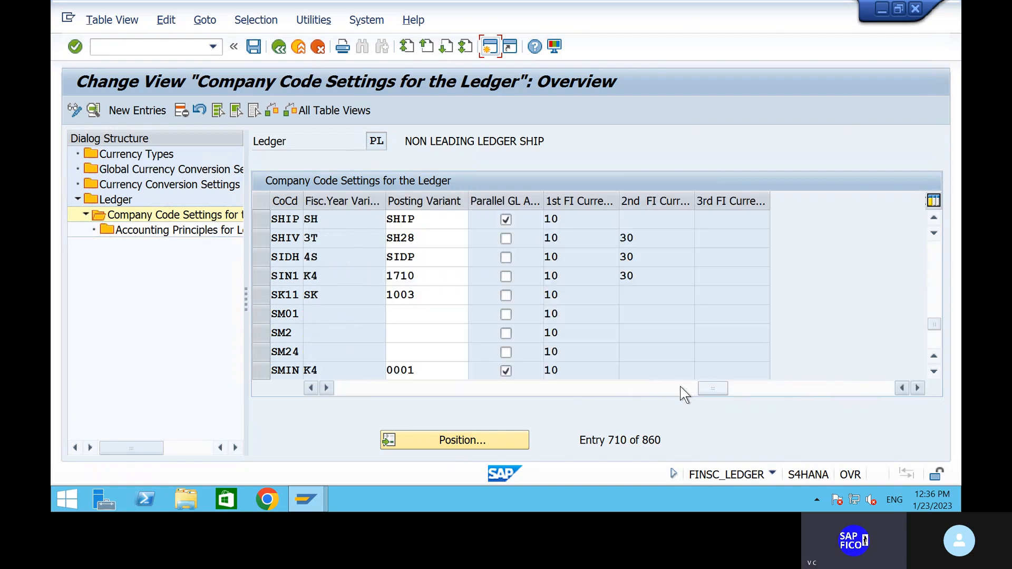
double_click(293, 224)
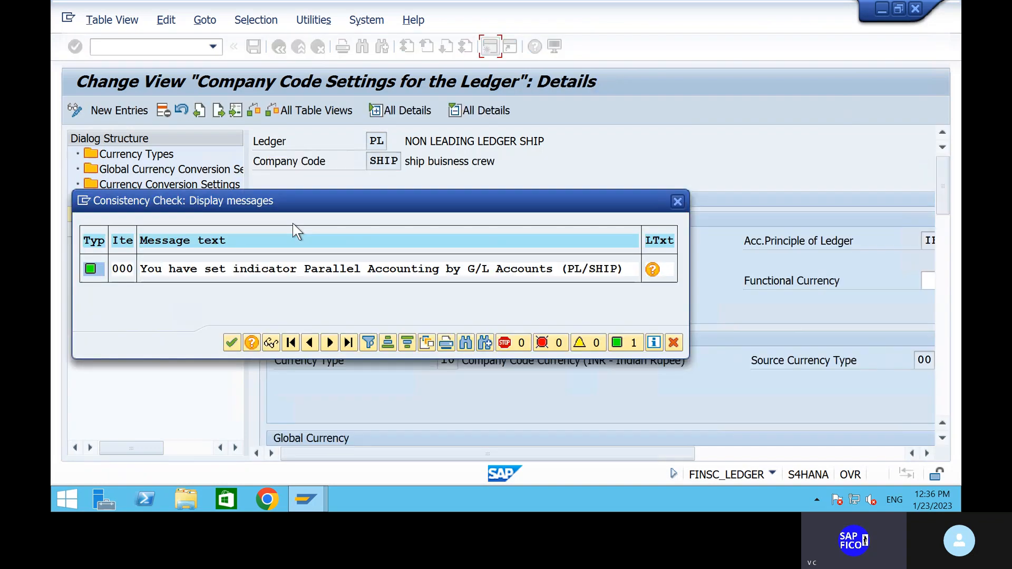
left_click(232, 343)
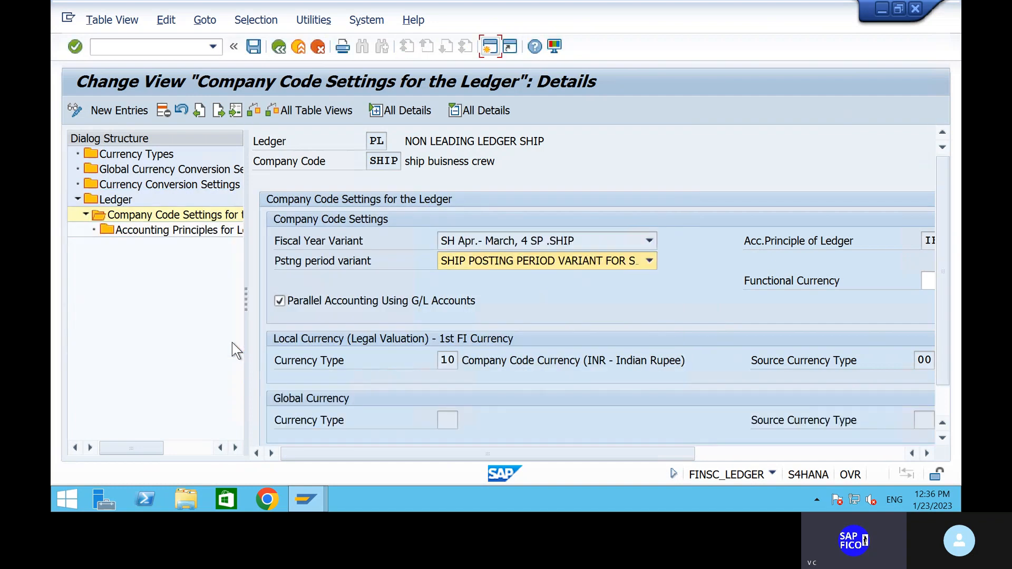